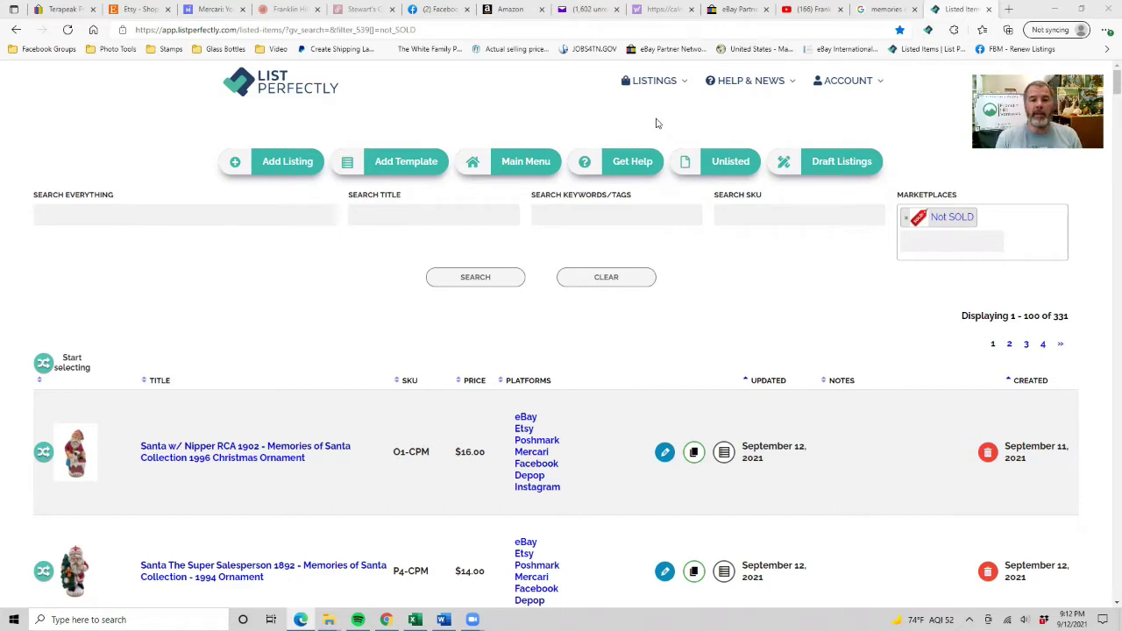
# Start a new listing from the template "Book w/ Dust Jacket - Ian Fleming - James Bond - Second Edition - 1965"
pyautogui.click(267, 170)
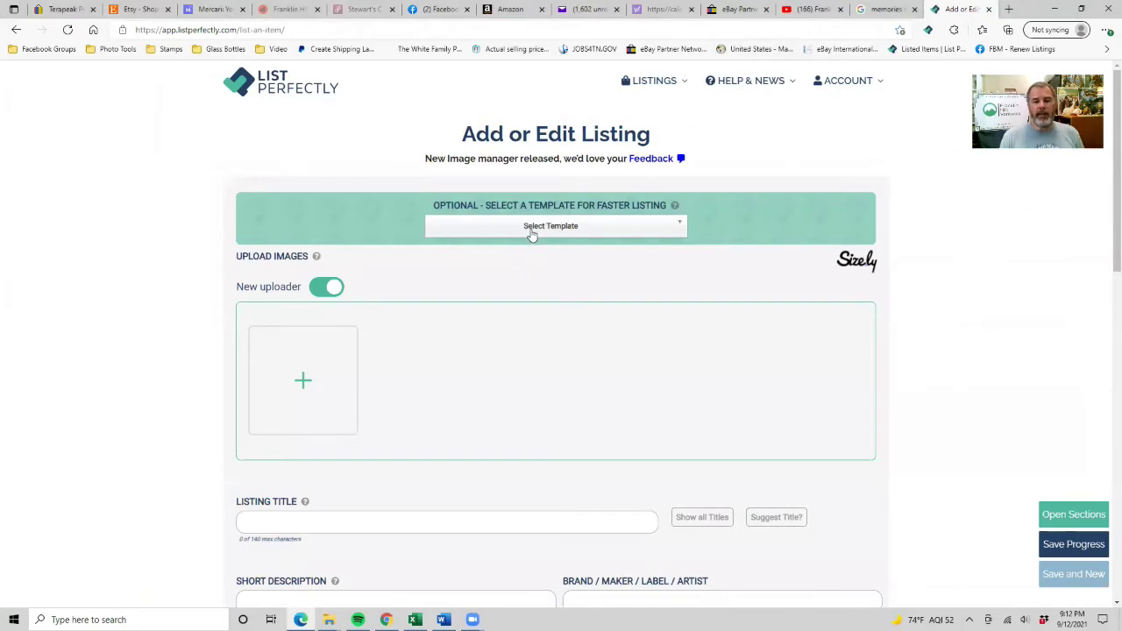
pyautogui.click(530, 229)
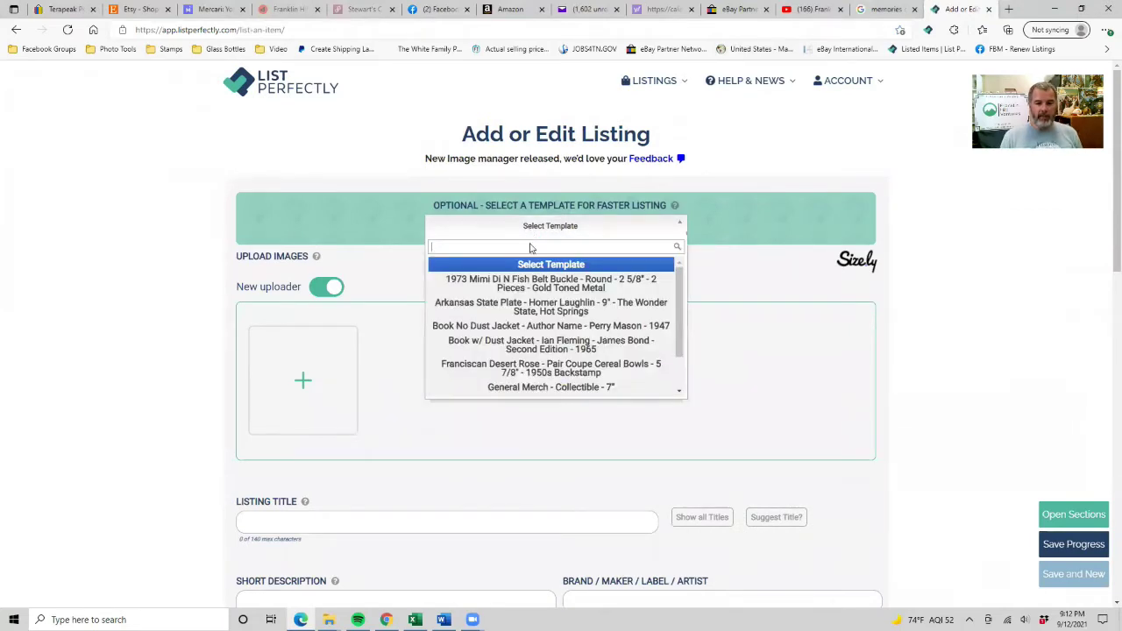
pyautogui.click(515, 344)
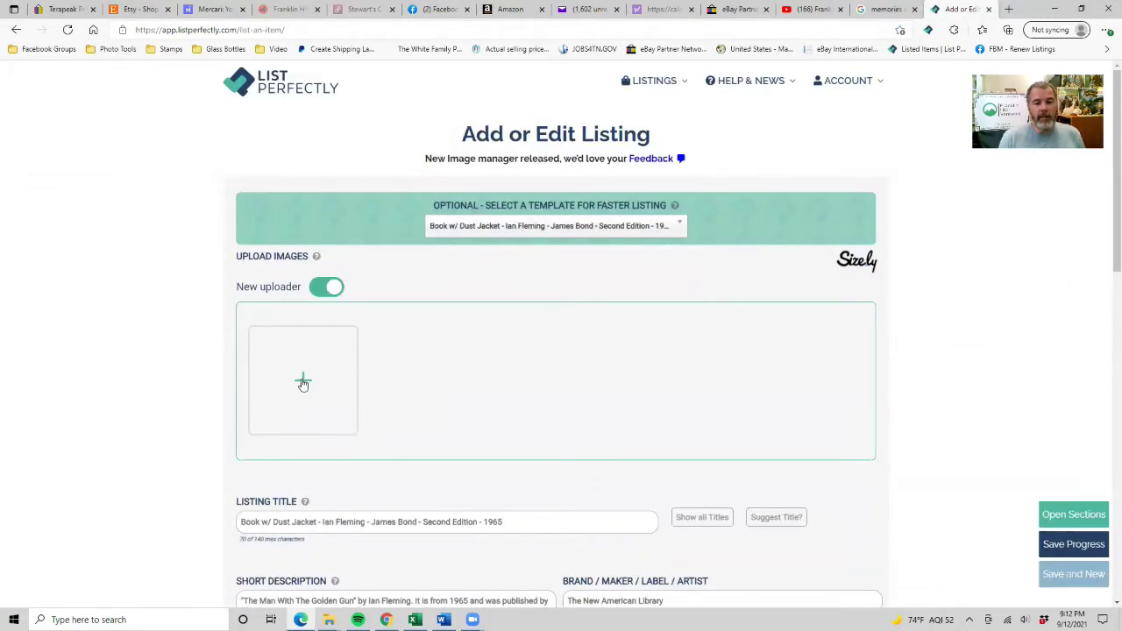
# Upload all the book photos from the Temp folder in Camera Roll to the listing
pyautogui.click(302, 383)
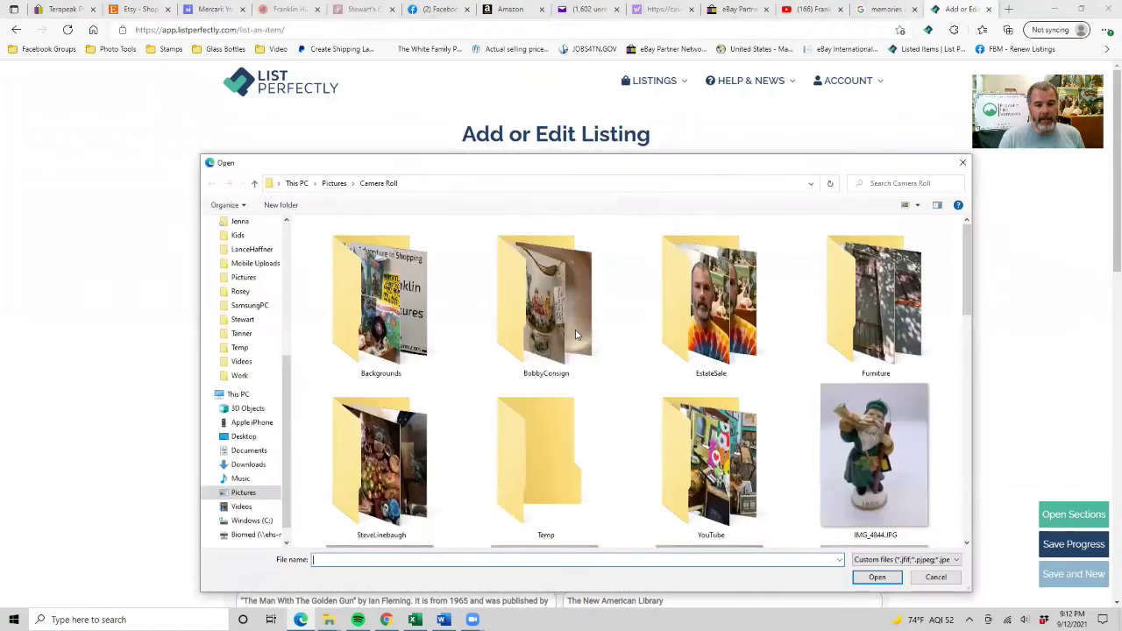
pyautogui.doubleClick(524, 482)
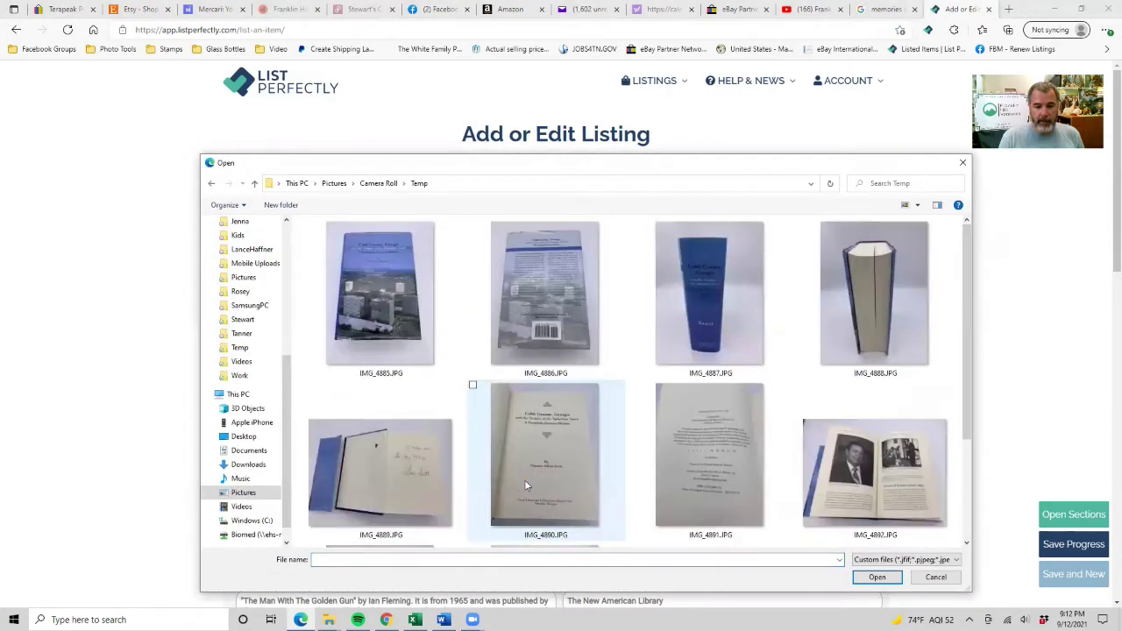
pyautogui.click(359, 281)
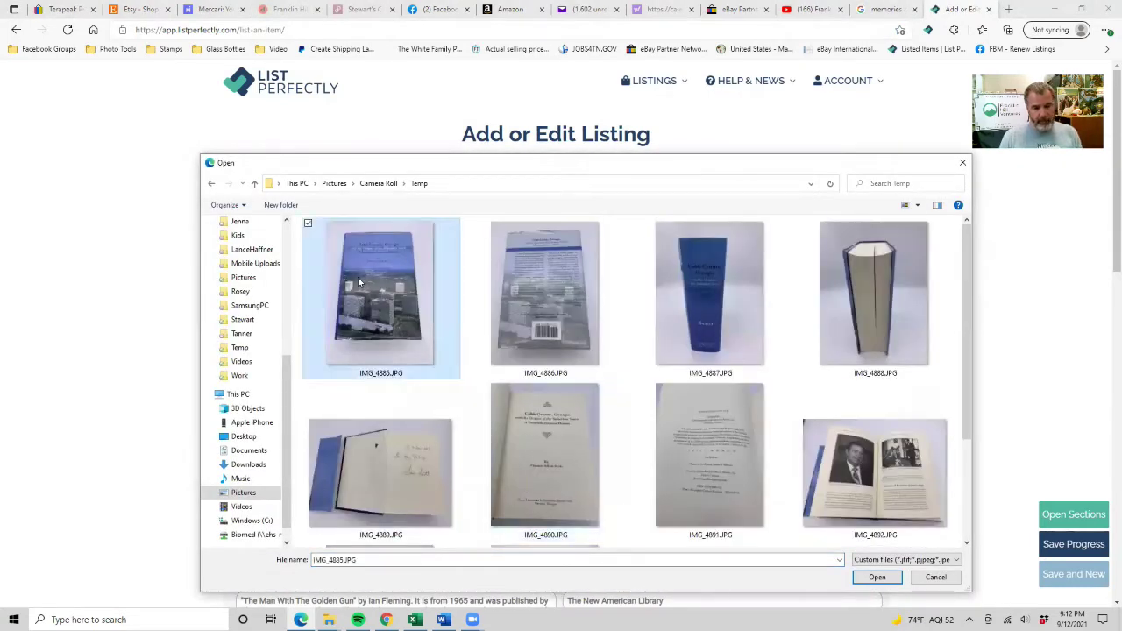
pyautogui.hotkey('ctrl', 'a')
pyautogui.click(880, 577)
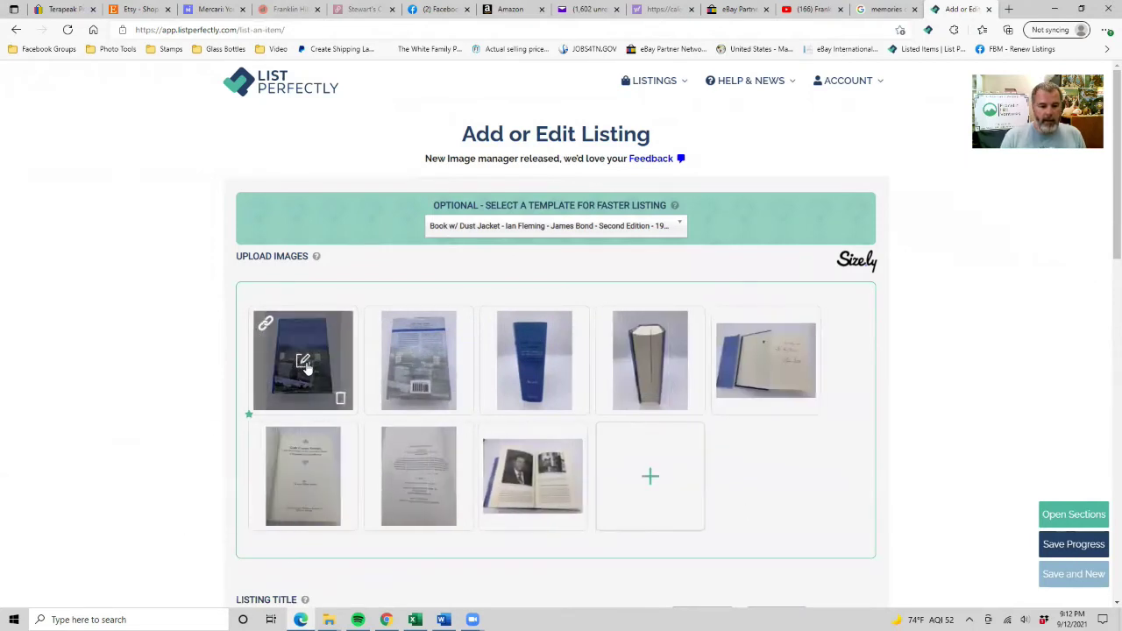
# Crop the empty space above and below the book in the front cover photo
pyautogui.click(303, 362)
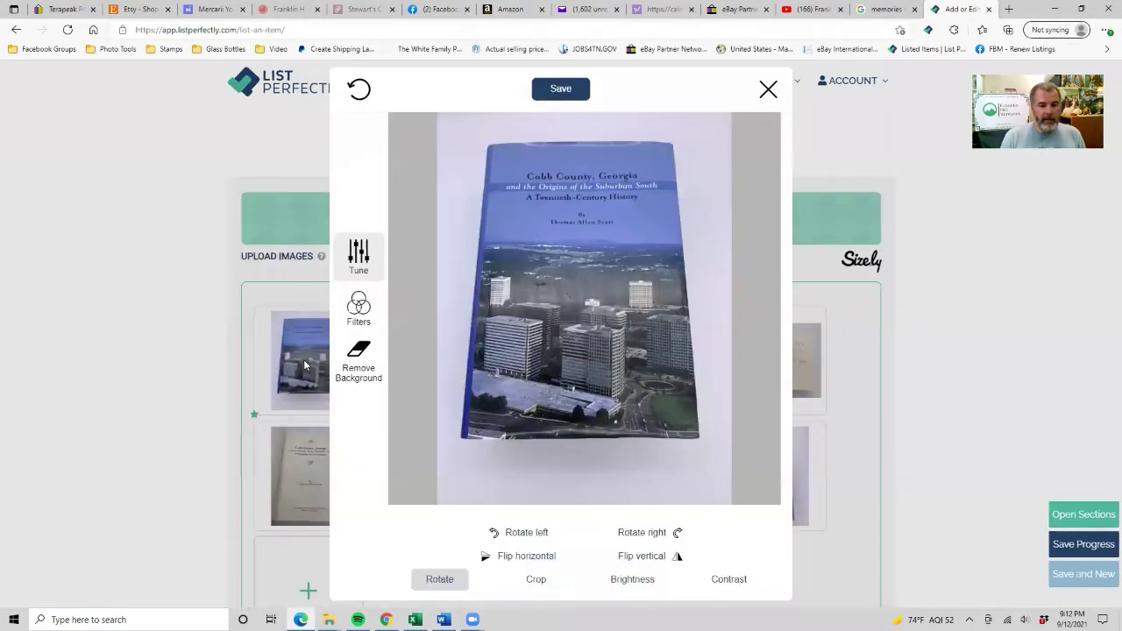
pyautogui.click(539, 580)
pyautogui.moveTo(585, 503); pyautogui.dragTo(584, 456)
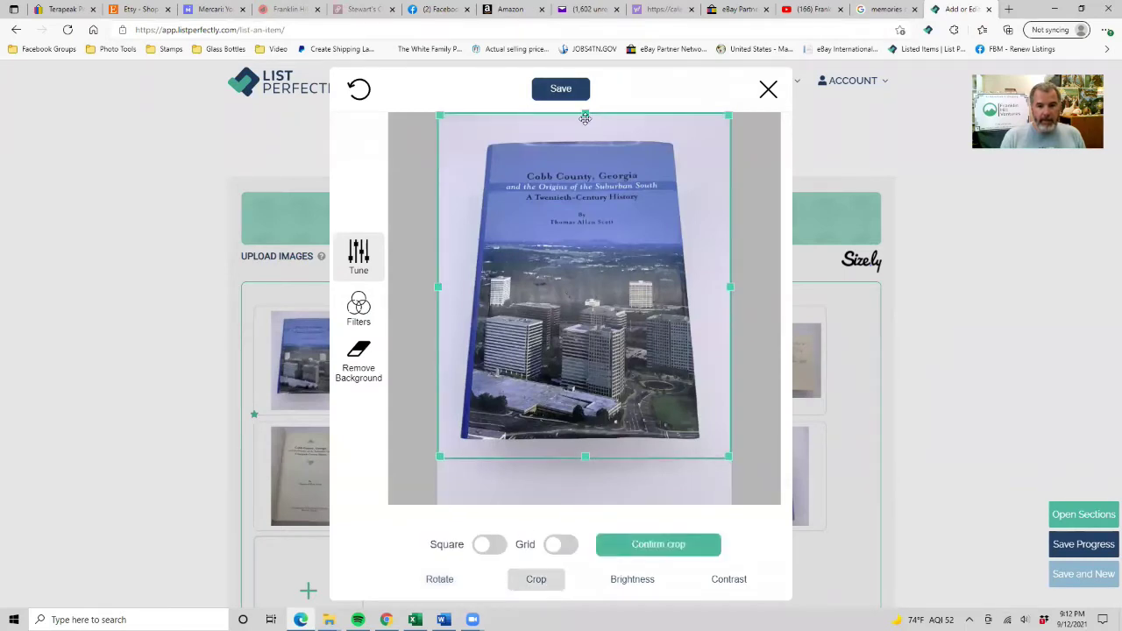
pyautogui.moveTo(585, 112); pyautogui.dragTo(585, 132)
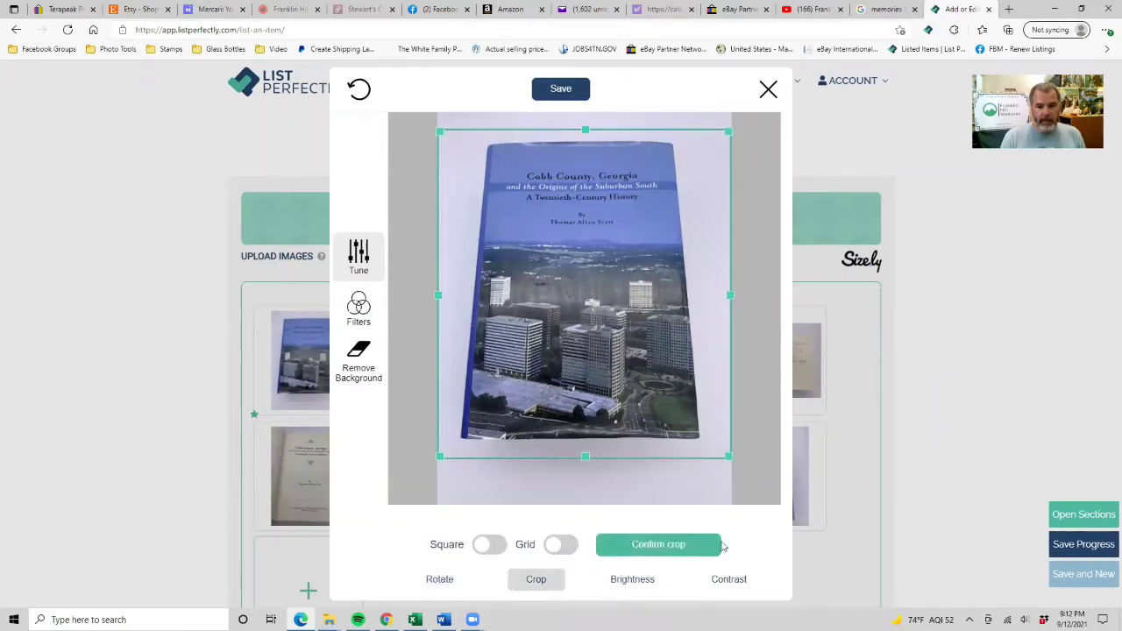
pyautogui.click(676, 545)
# Brighten the front cover photo slightly, remove its background and save the edited image
pyautogui.click(624, 580)
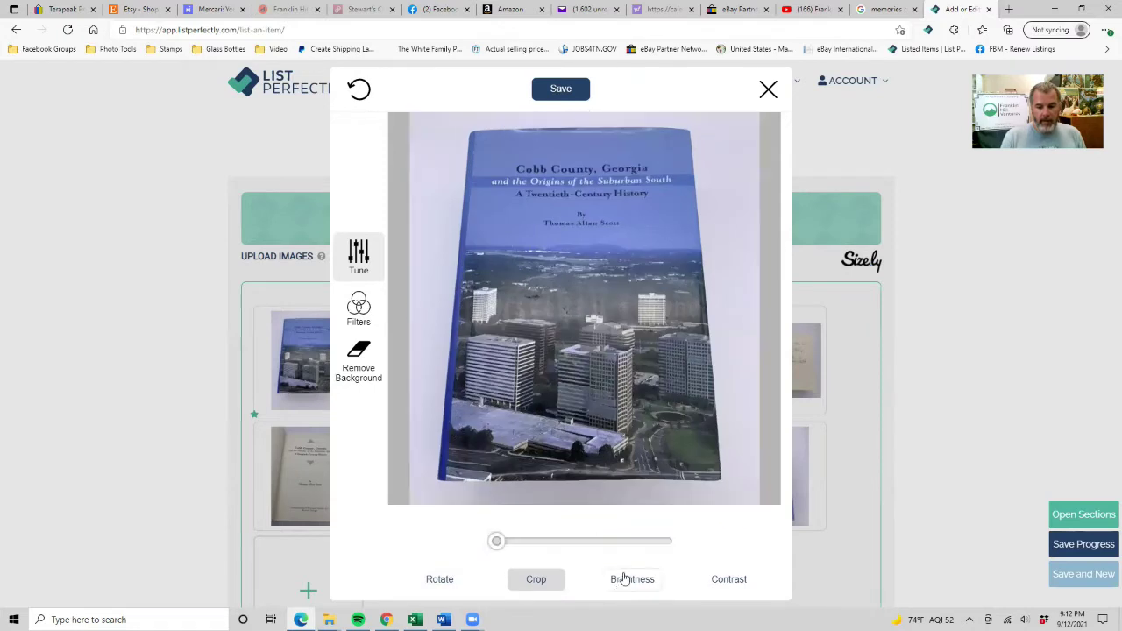
pyautogui.moveTo(591, 537); pyautogui.dragTo(607, 541)
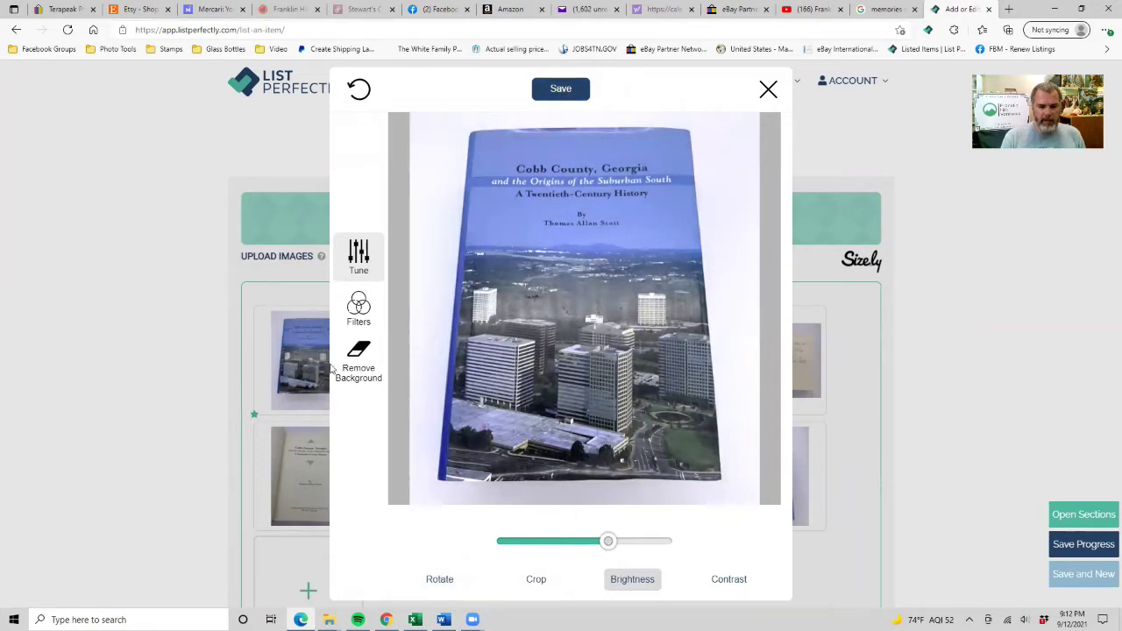
pyautogui.click(358, 359)
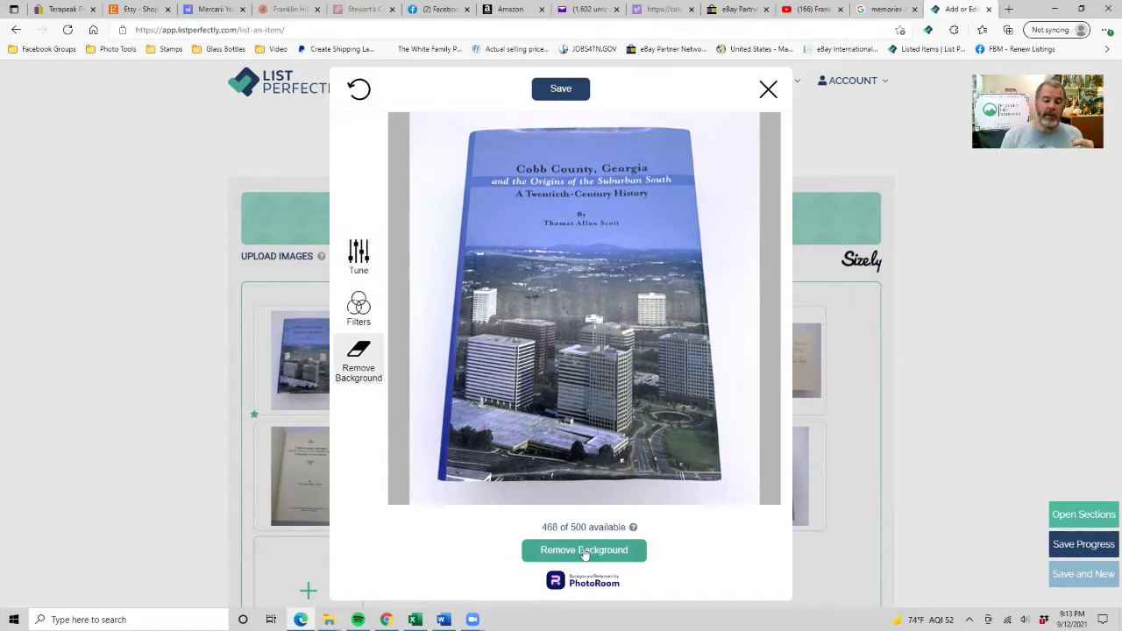
pyautogui.click(585, 550)
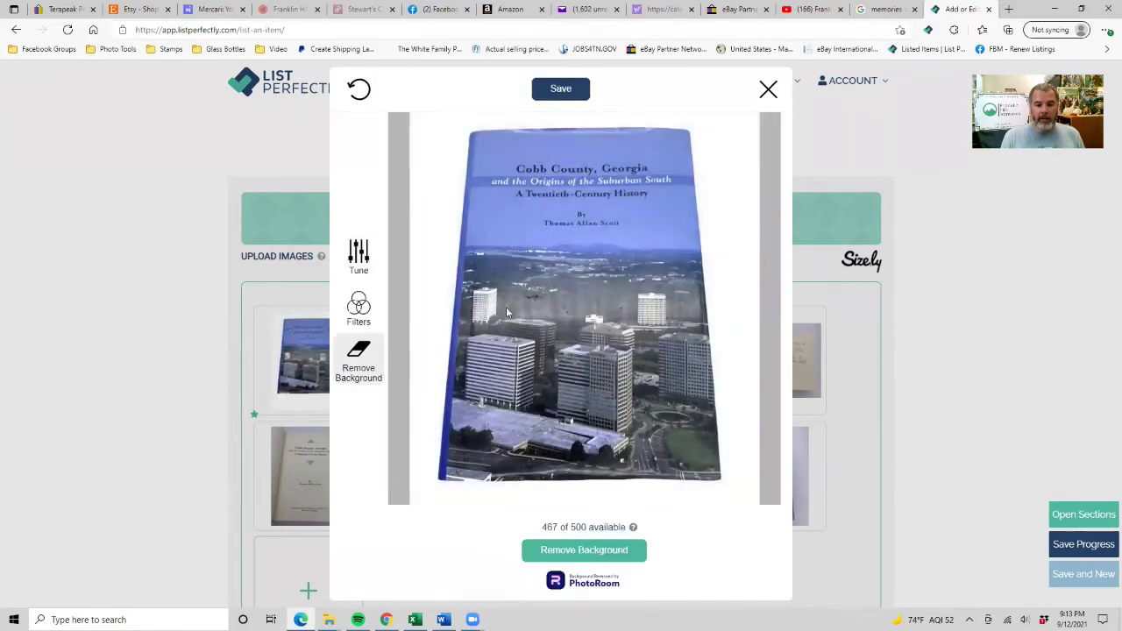
pyautogui.click(560, 89)
# Brighten the back cover photo slightly and save the edited image
pyautogui.moveTo(446, 350)
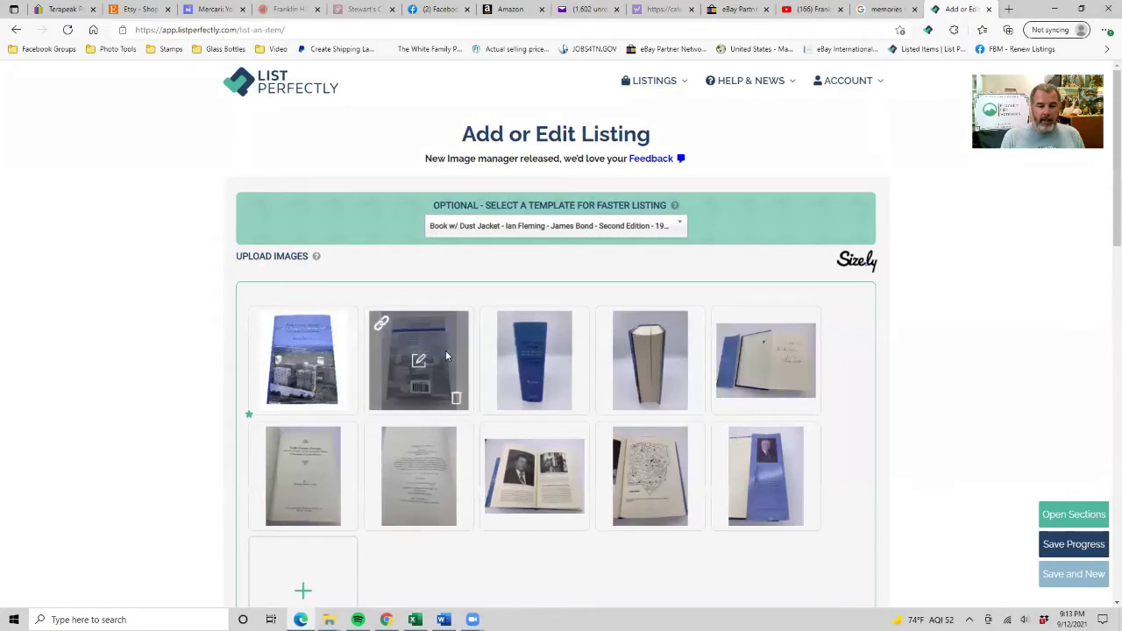
pyautogui.click(418, 360)
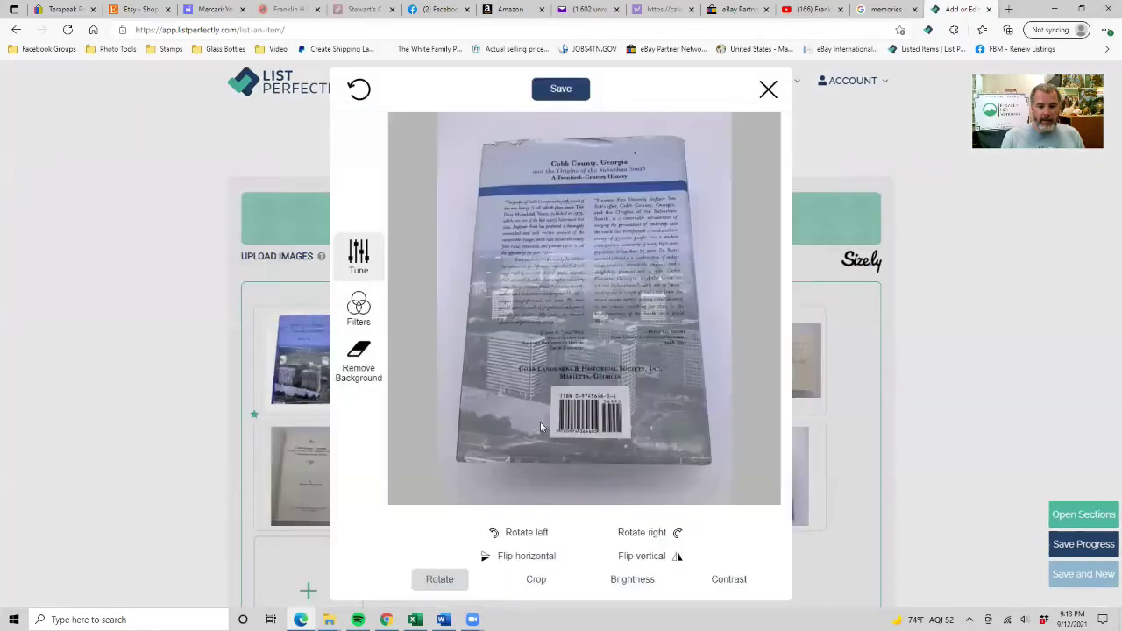
pyautogui.click(534, 579)
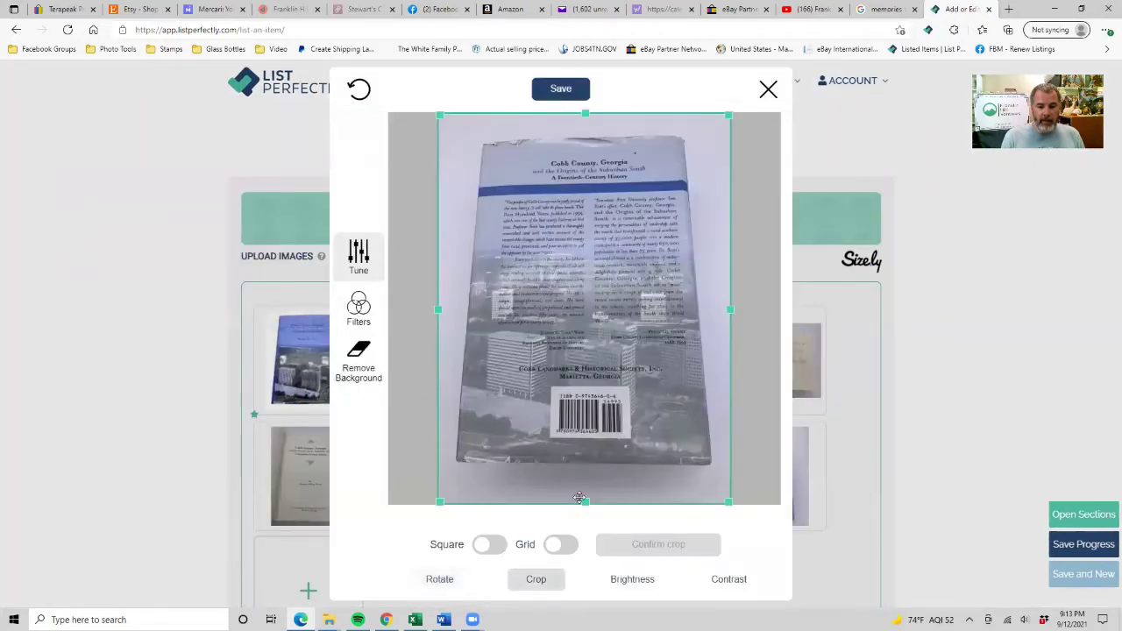
pyautogui.moveTo(585, 505); pyautogui.dragTo(586, 482)
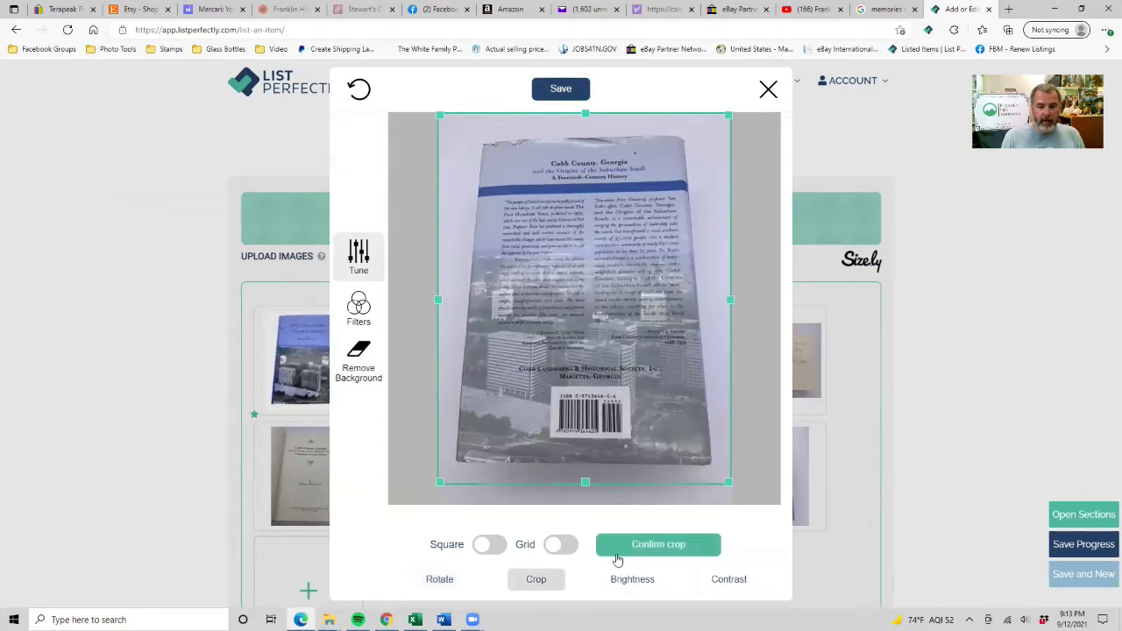
pyautogui.click(632, 580)
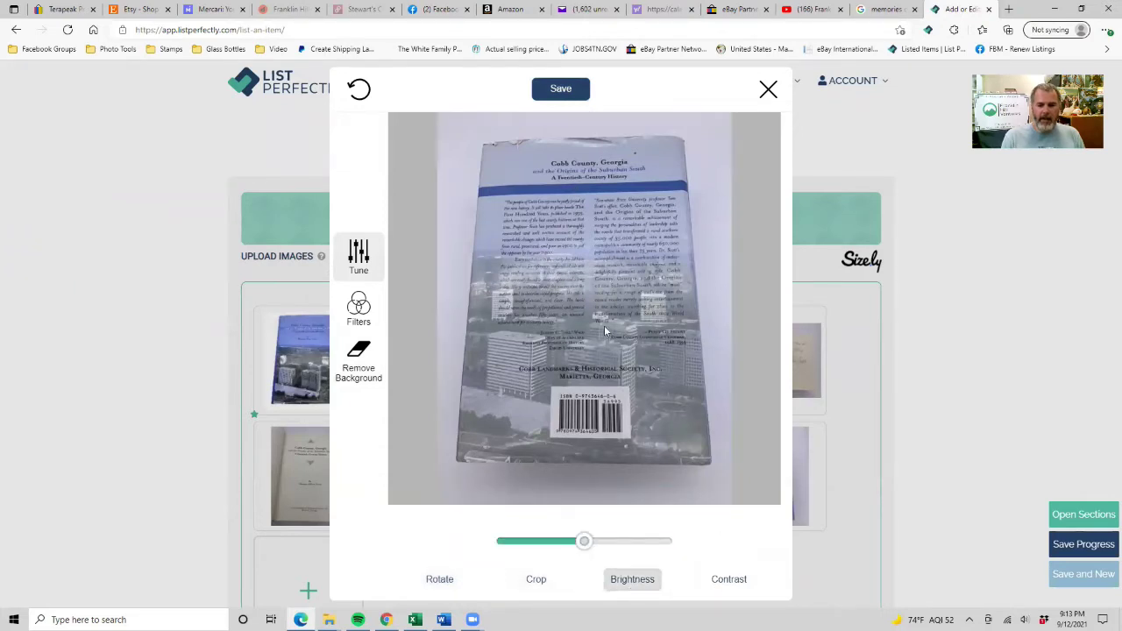
pyautogui.moveTo(586, 540); pyautogui.dragTo(610, 550)
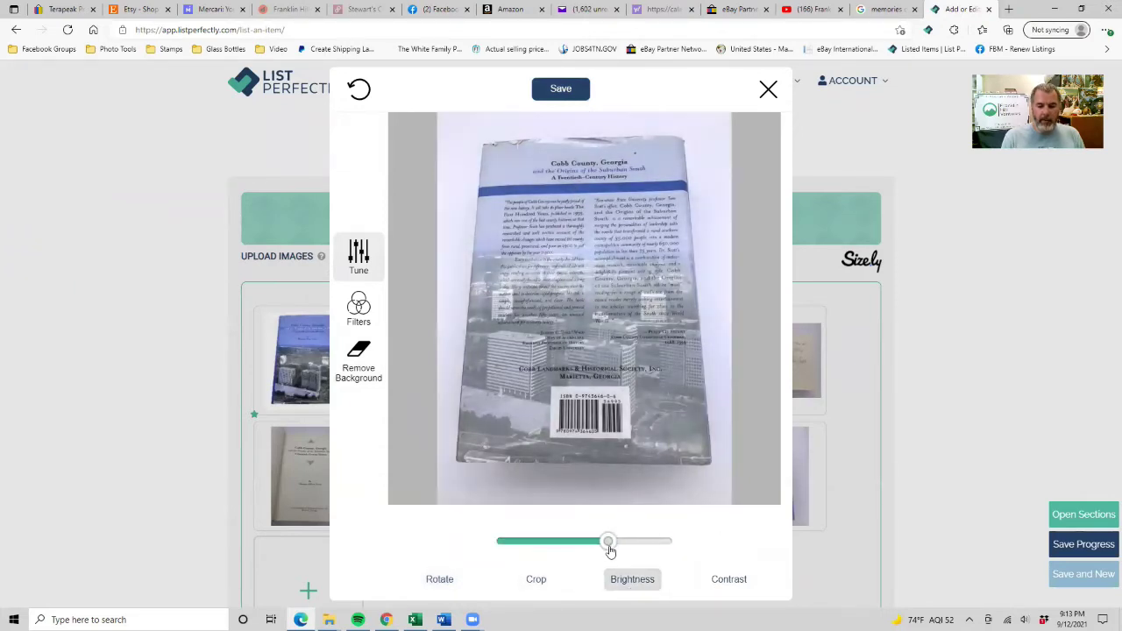
pyautogui.click(552, 88)
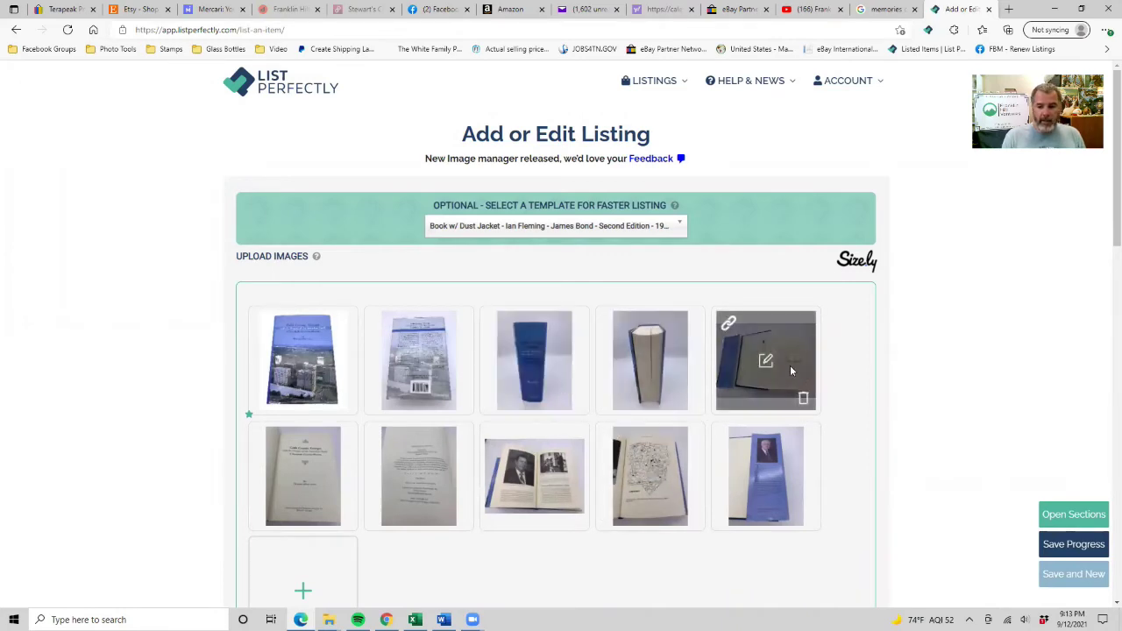
# Replace "Book w/ Dust Jacket" in the listing title with "Cobb County, Georgia & The Origins of the Suburban South"
pyautogui.scroll(-3, 443, 439)
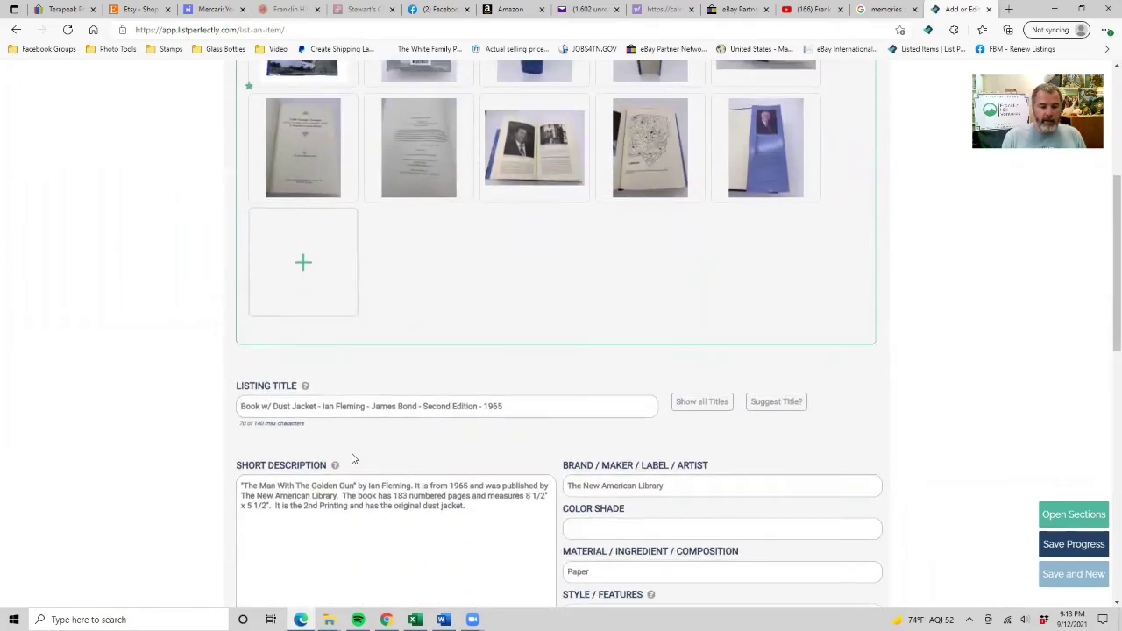
pyautogui.scroll(2, 365, 317)
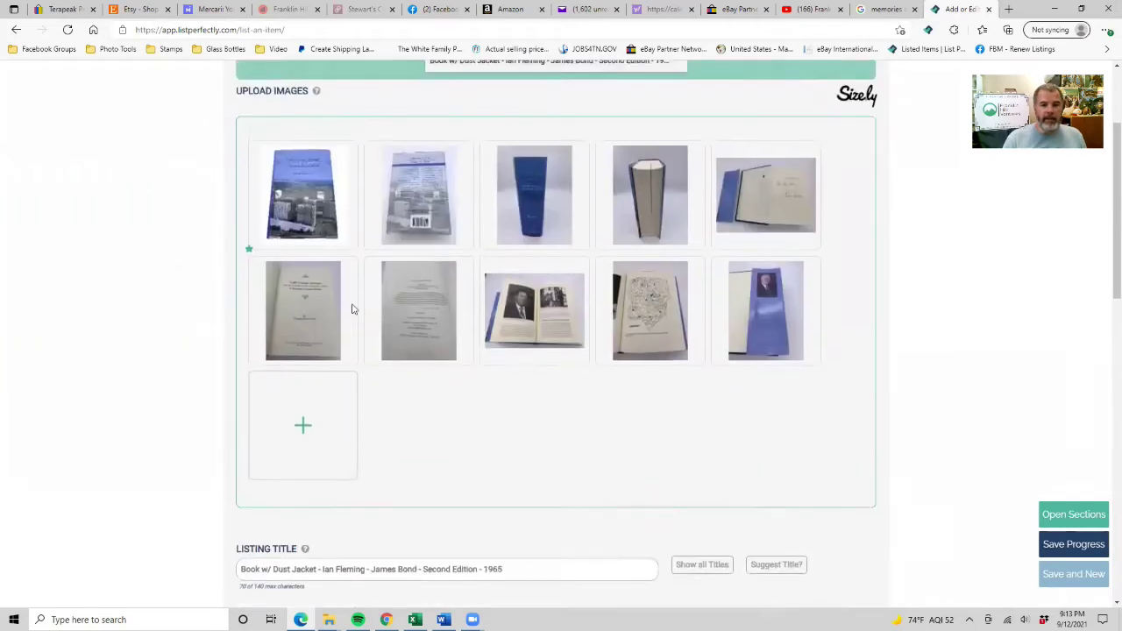
pyautogui.scroll(1, 365, 318)
pyautogui.scroll(-4, 289, 368)
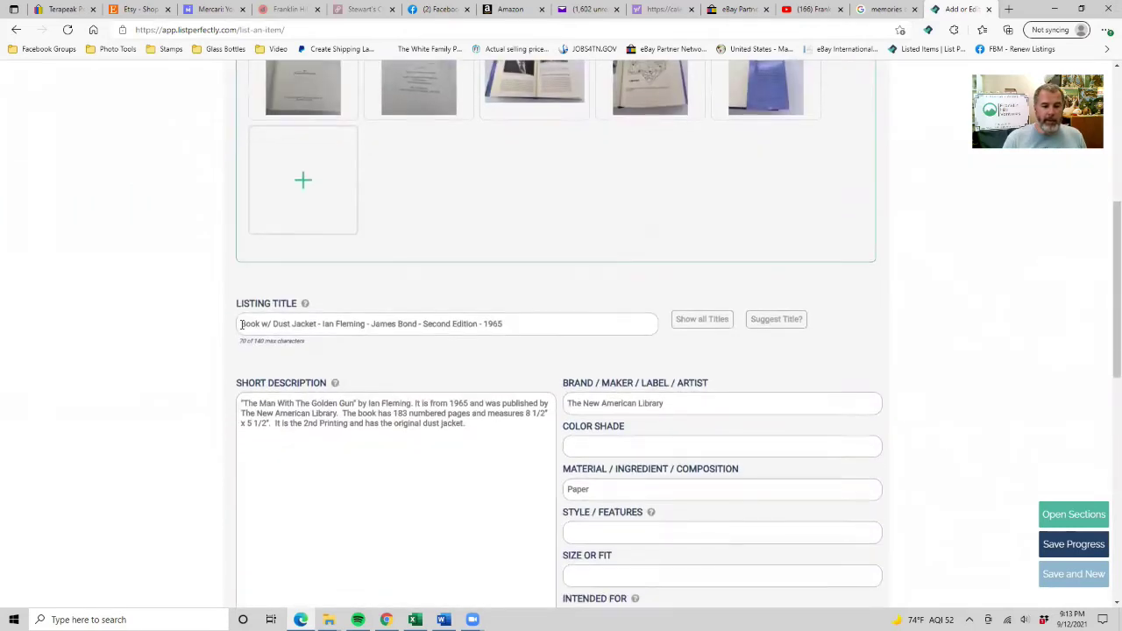
pyautogui.moveTo(242, 324); pyautogui.dragTo(317, 325)
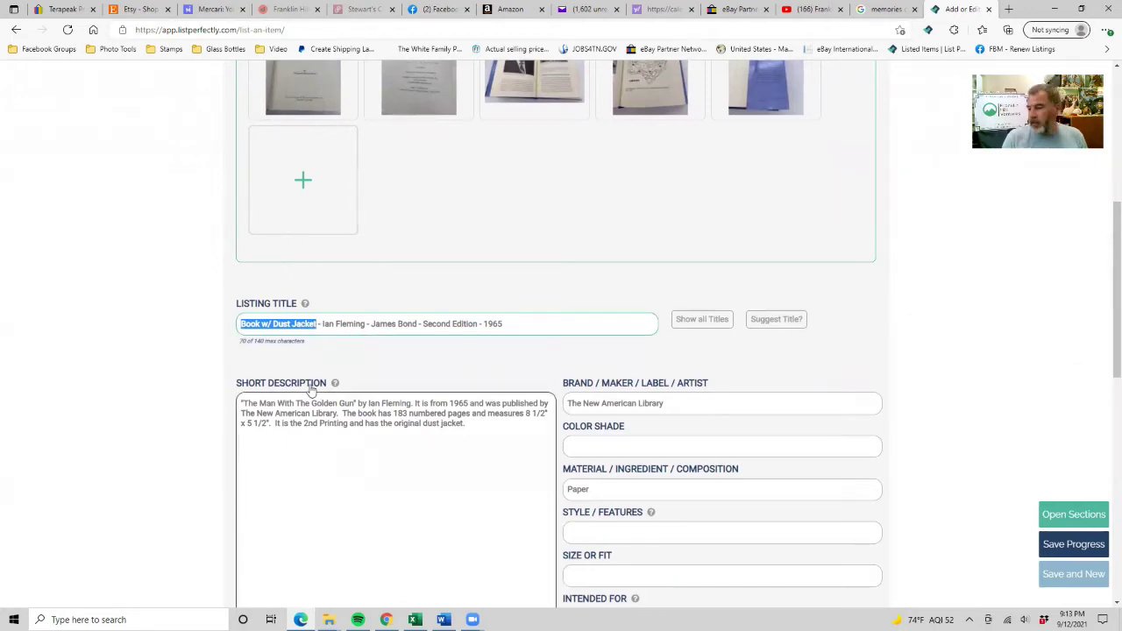
pyautogui.write('Qobb Count')
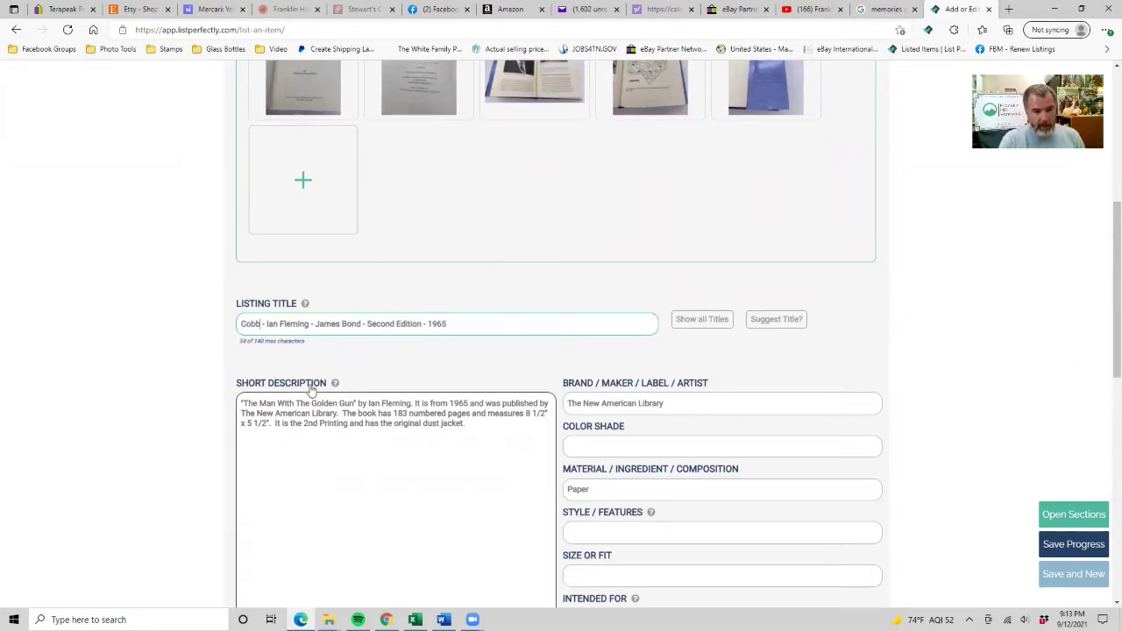
pyautogui.write('y, Georg')
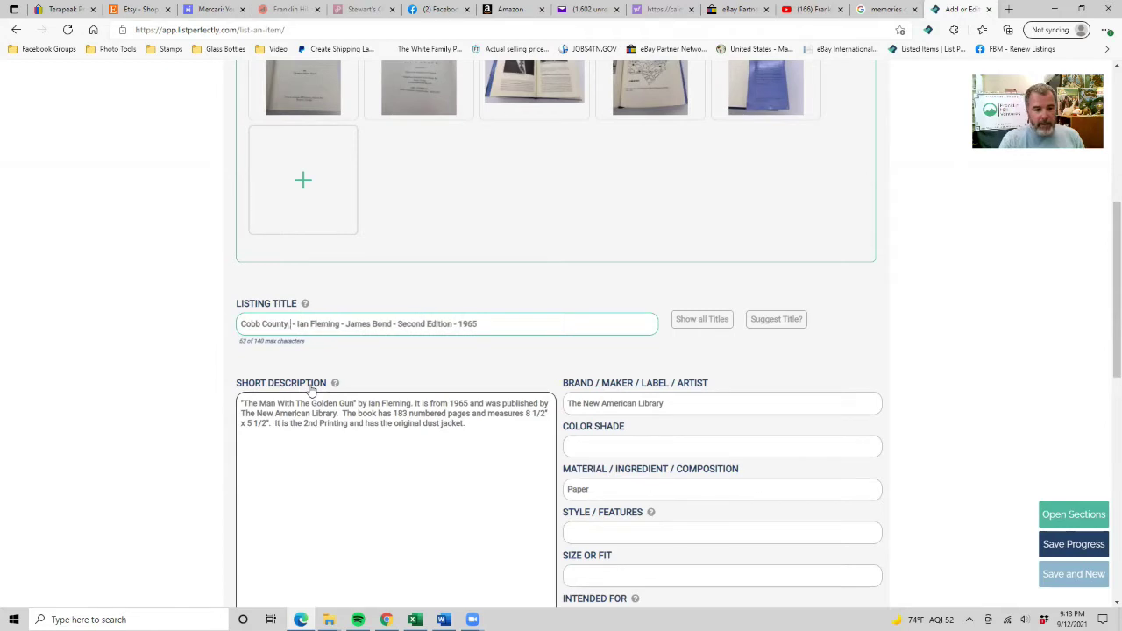
pyautogui.write('ia')
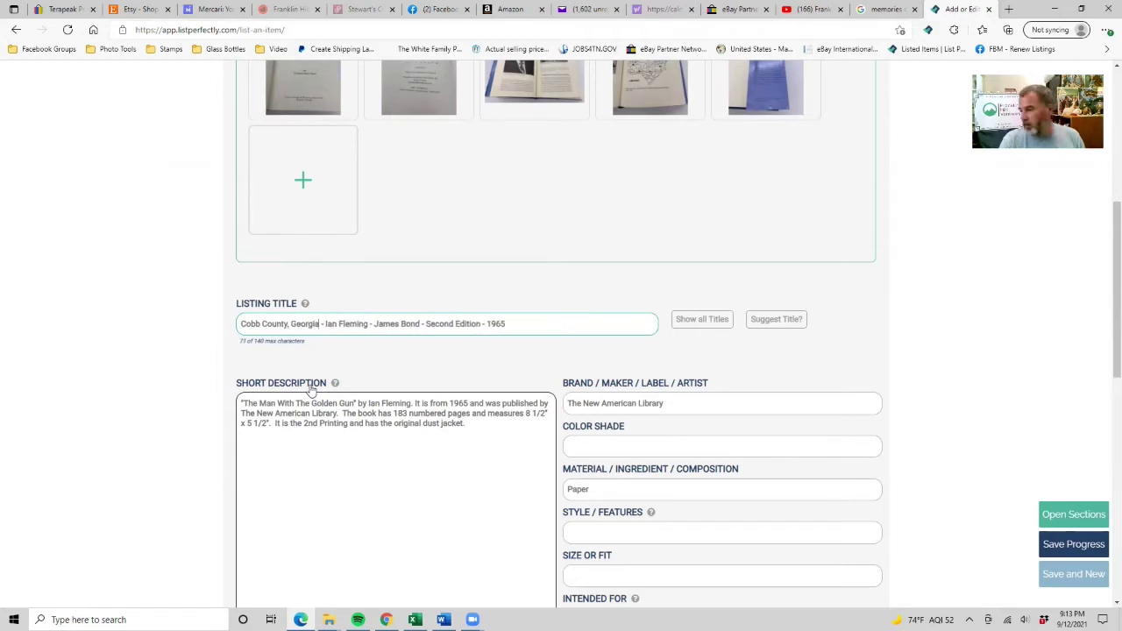
pyautogui.write(' & The Orig')
pyautogui.write('ins')
pyautogui.write(' of the Subu')
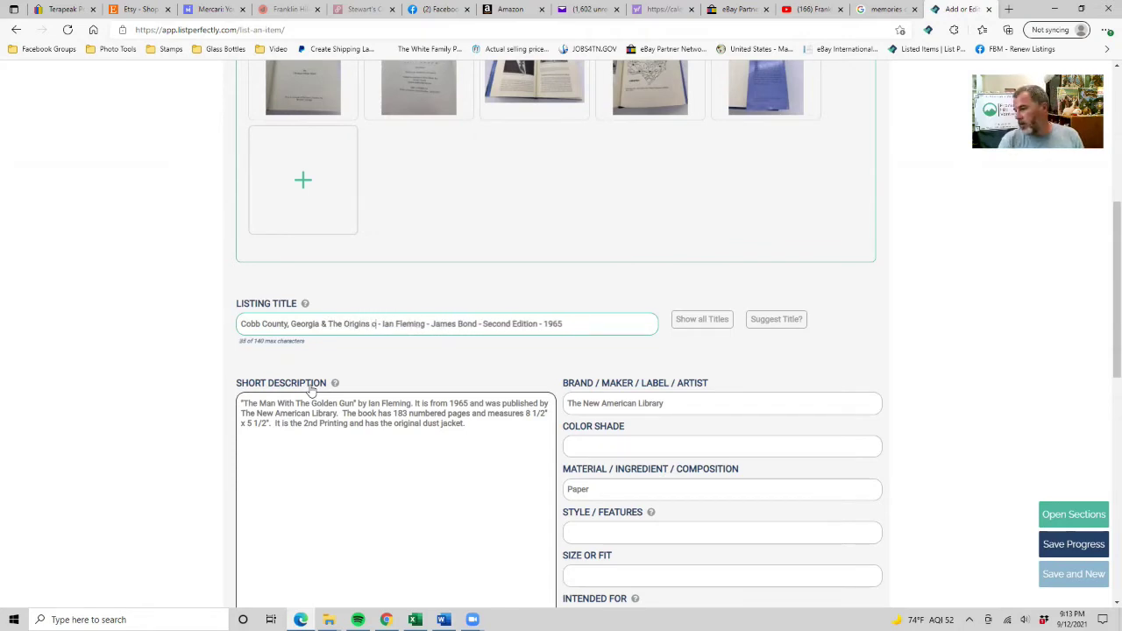
pyautogui.write('rban South')
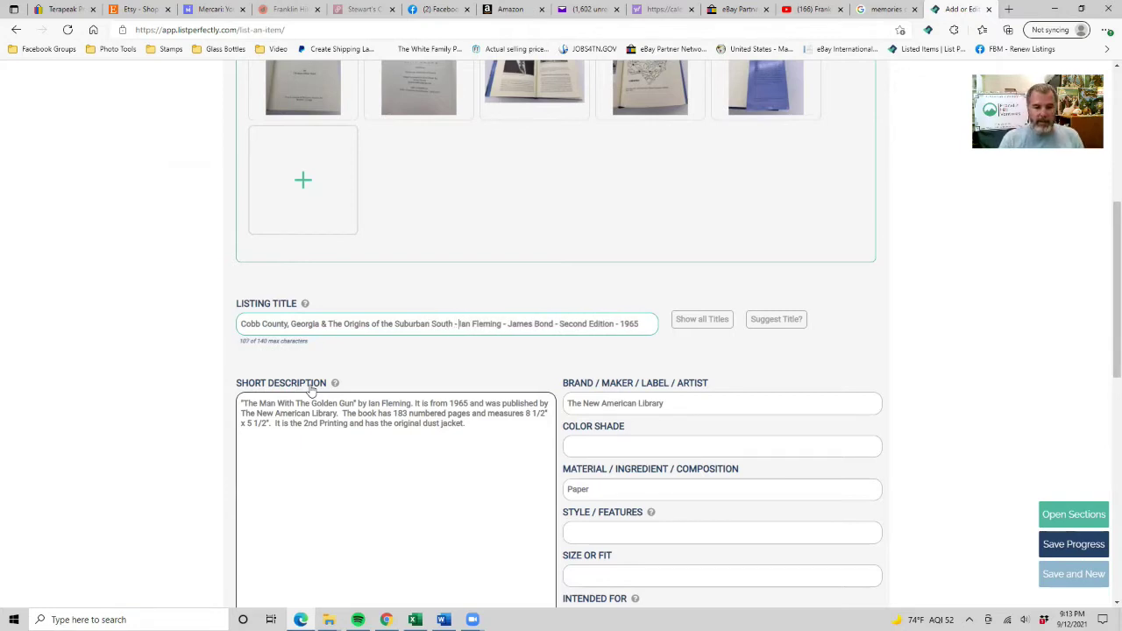
# Replace the template's author in the listing title with the full name of this book's author
pyautogui.press('Delete')
pyautogui.press('Delete')
pyautogui.press('Delete')
pyautogui.press('Delete')
pyautogui.press('Delete')
pyautogui.press('Delete')
pyautogui.press('Delete')
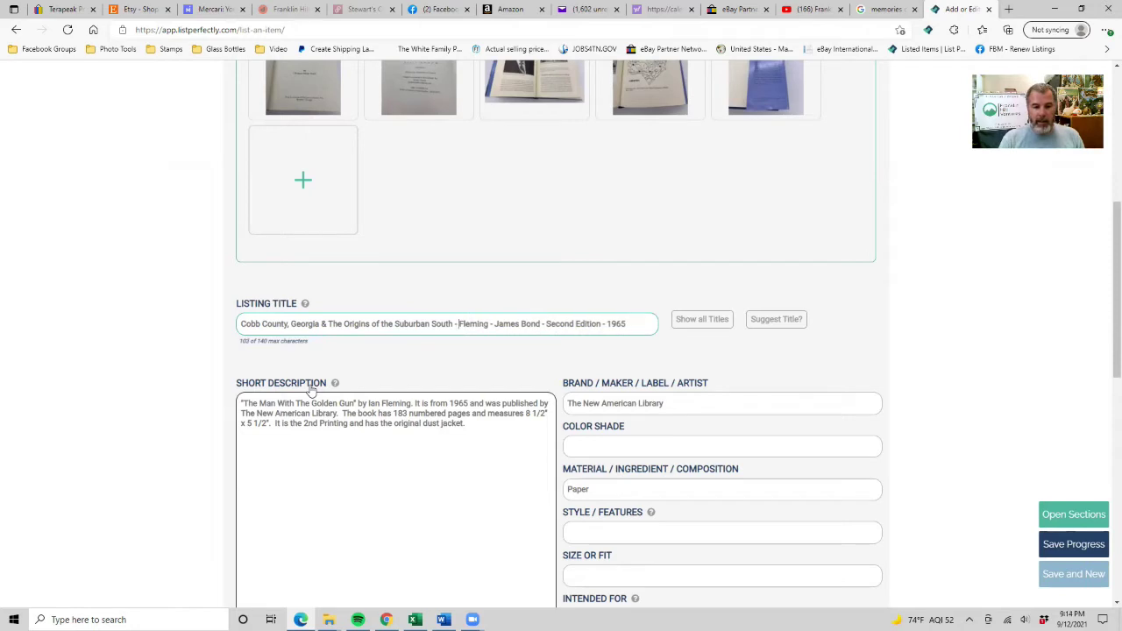
pyautogui.press('Delete')
pyautogui.press('Delete')
pyautogui.press('Delete')
pyautogui.press('Delete')
pyautogui.write('Thoma')
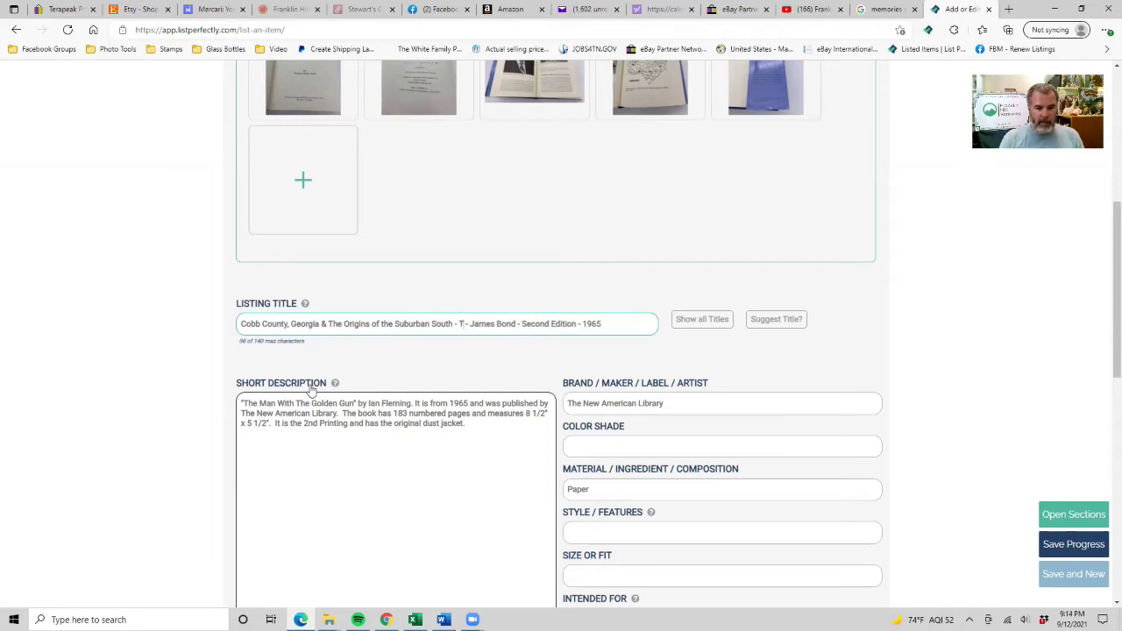
pyautogui.write('s All')
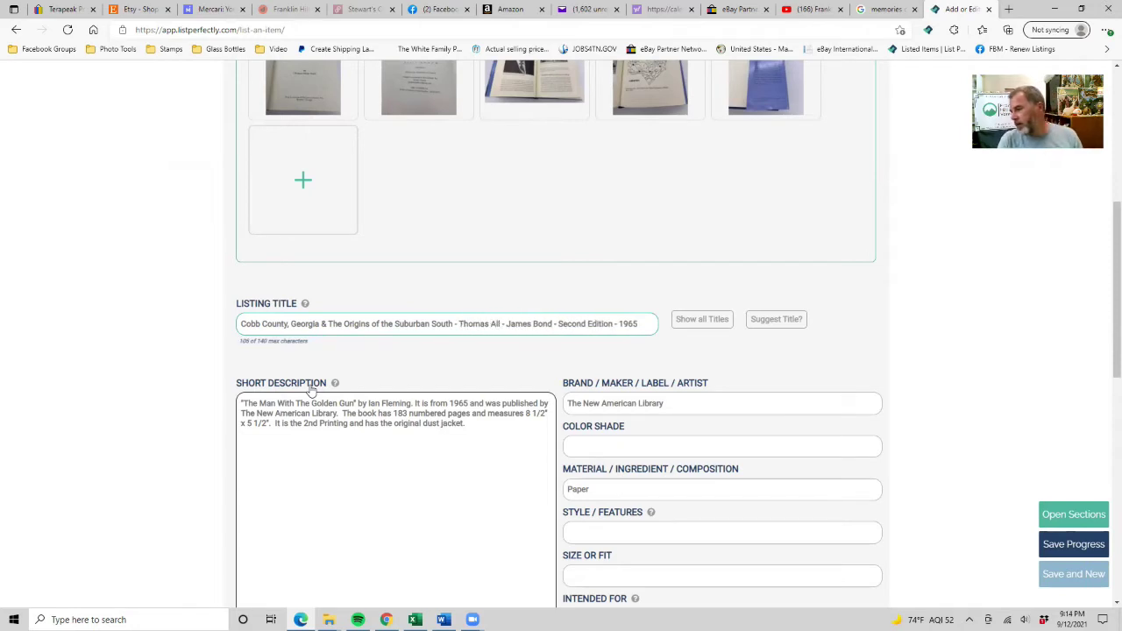
pyautogui.write('an Scott')
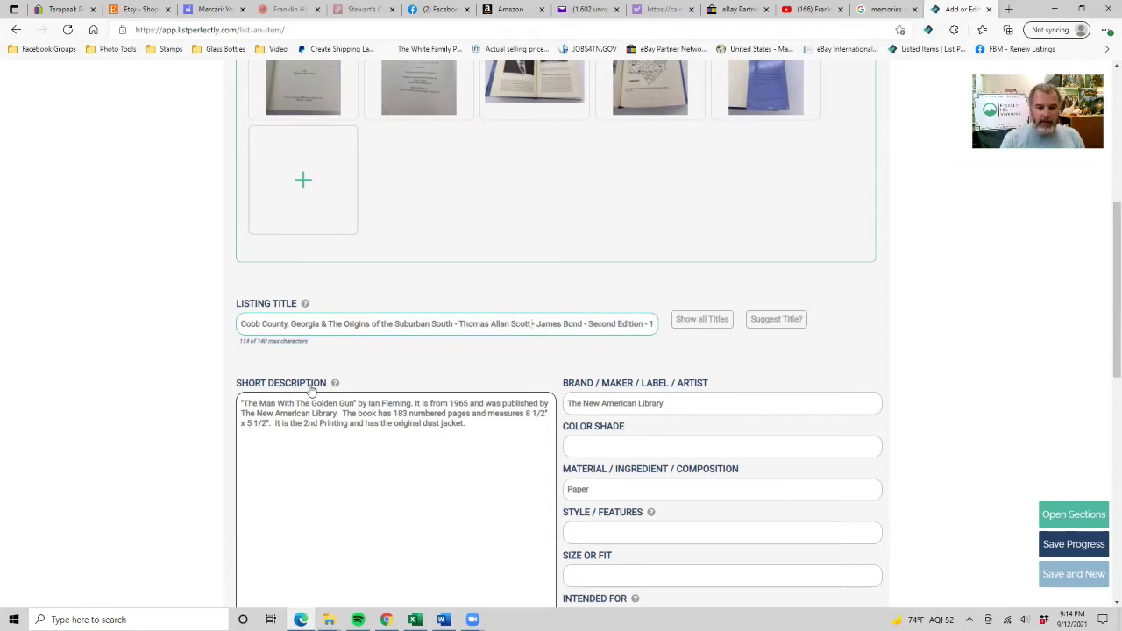
# Remove "James Bond" and its separating dash from the listing title
pyautogui.press('Delete')
pyautogui.press('Delete')
pyautogui.press('Delete')
pyautogui.press('Delete')
pyautogui.press('Delete')
pyautogui.press('Delete')
pyautogui.press('Delete')
pyautogui.press('Delete')
pyautogui.press('Delete')
pyautogui.press('Delete')
pyautogui.press('Delete')
pyautogui.press('Delete')
pyautogui.press('Delete')
pyautogui.press('Delete')
pyautogui.press('Delete')
pyautogui.press('Delete')
pyautogui.press('Delete')
pyautogui.press('Delete')
pyautogui.press('Delete')
pyautogui.press('Delete')
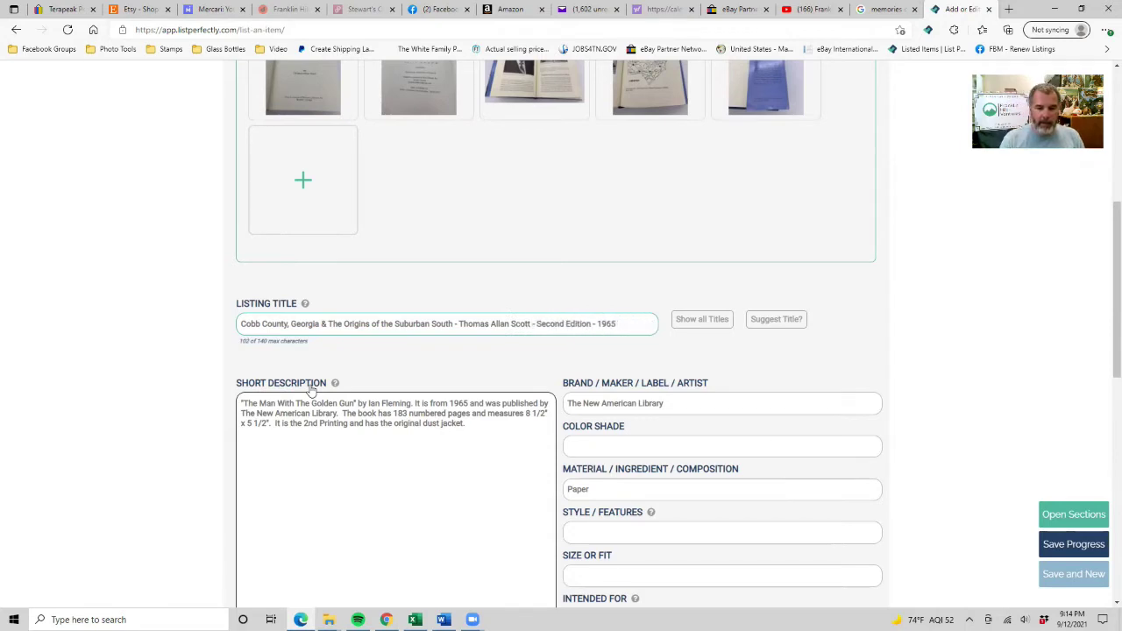
# Remove the "Second Edition" and "1965" wording and their dashes from the end of the listing title
pyautogui.press('Delete')
pyautogui.press('Delete')
pyautogui.press('Delete')
pyautogui.press('Delete')
pyautogui.press('Delete')
pyautogui.press('Delete')
pyautogui.press('Delete')
pyautogui.press('Delete')
pyautogui.press('Delete')
pyautogui.press('Delete')
pyautogui.press('Delete')
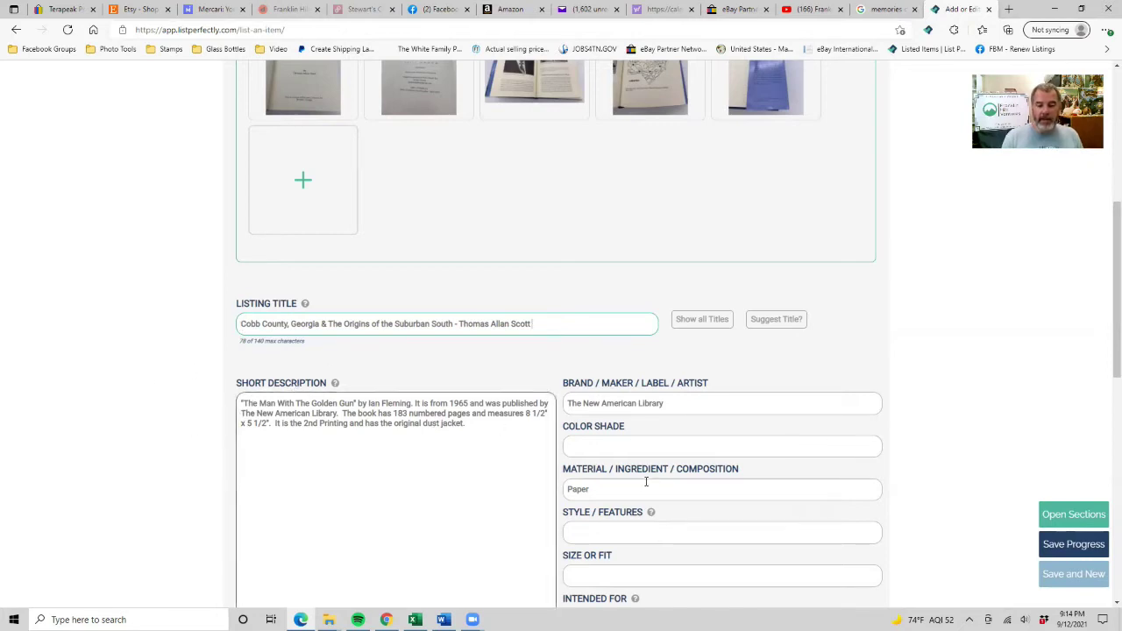
# Replace the brand/maker with "Cobb Landmarks & Historical Society"
pyautogui.moveTo(676, 403); pyautogui.dragTo(560, 409)
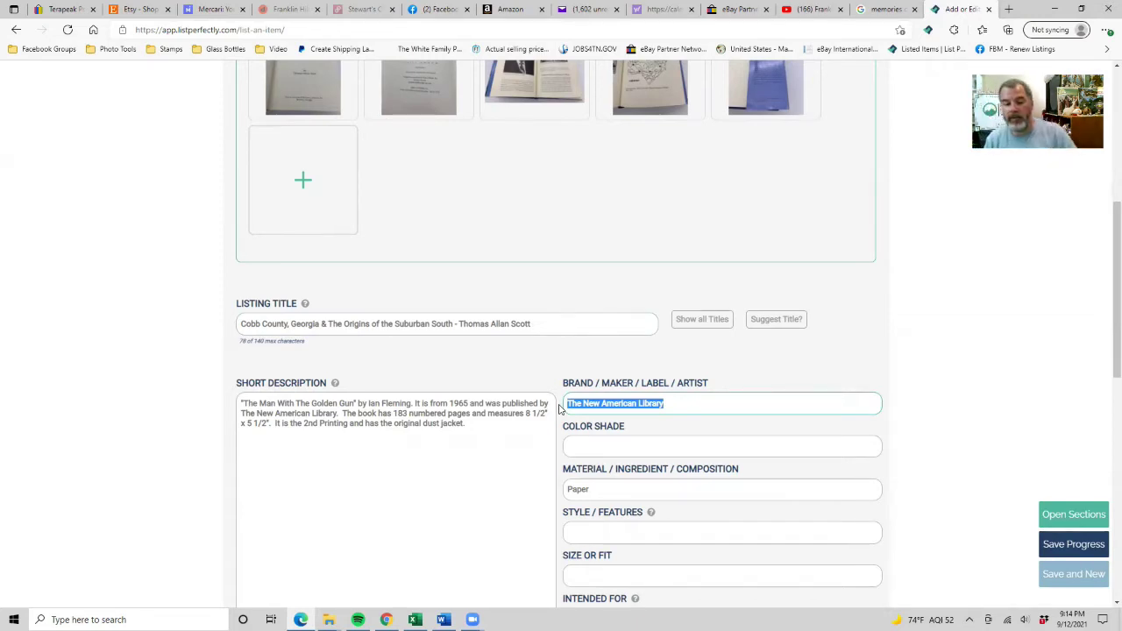
pyautogui.write('Cobb Lan')
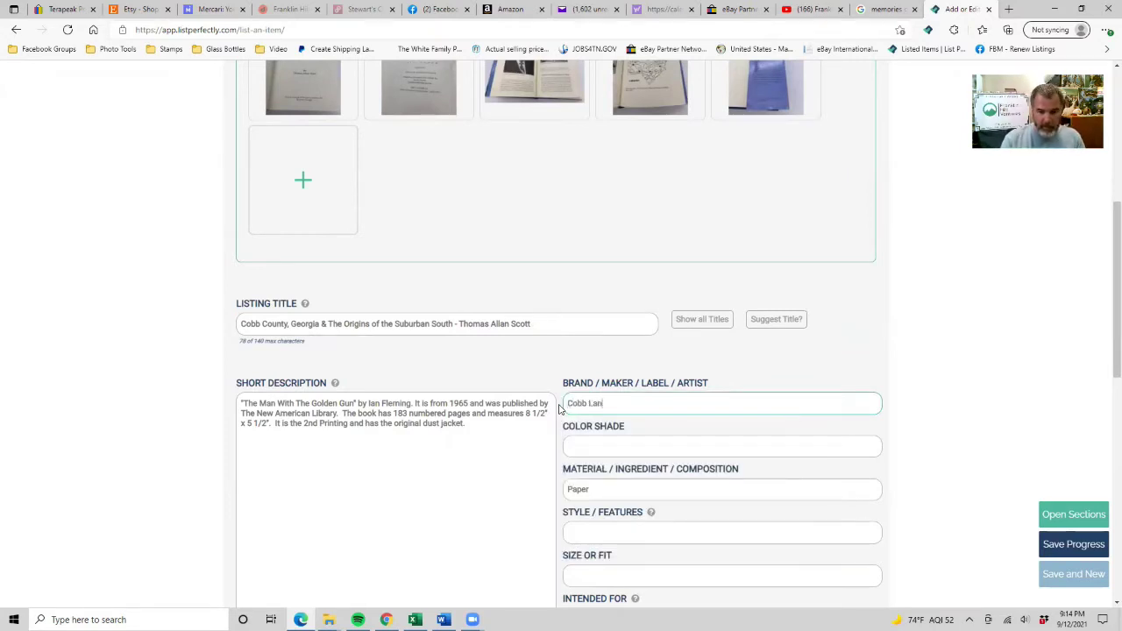
pyautogui.write('dmarks & Historical Society')
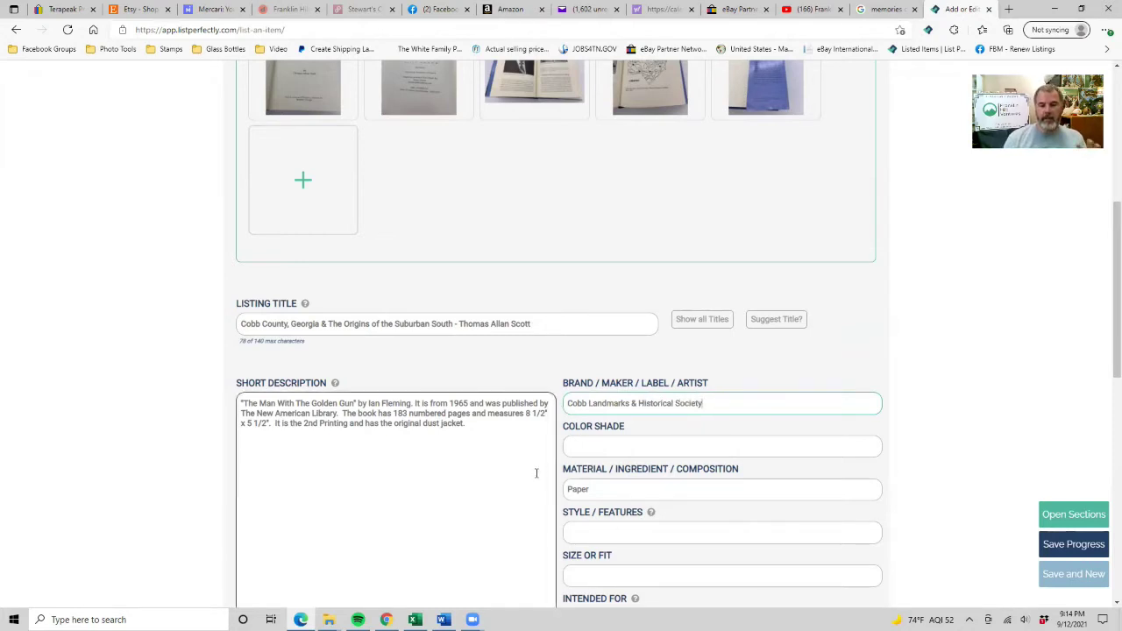
# Replace the quoted book title in the short description with "Cobb County, Georgia and the Origins of the Suburban South: A Twentieth-Century History"
pyautogui.scroll(-1, 537, 473)
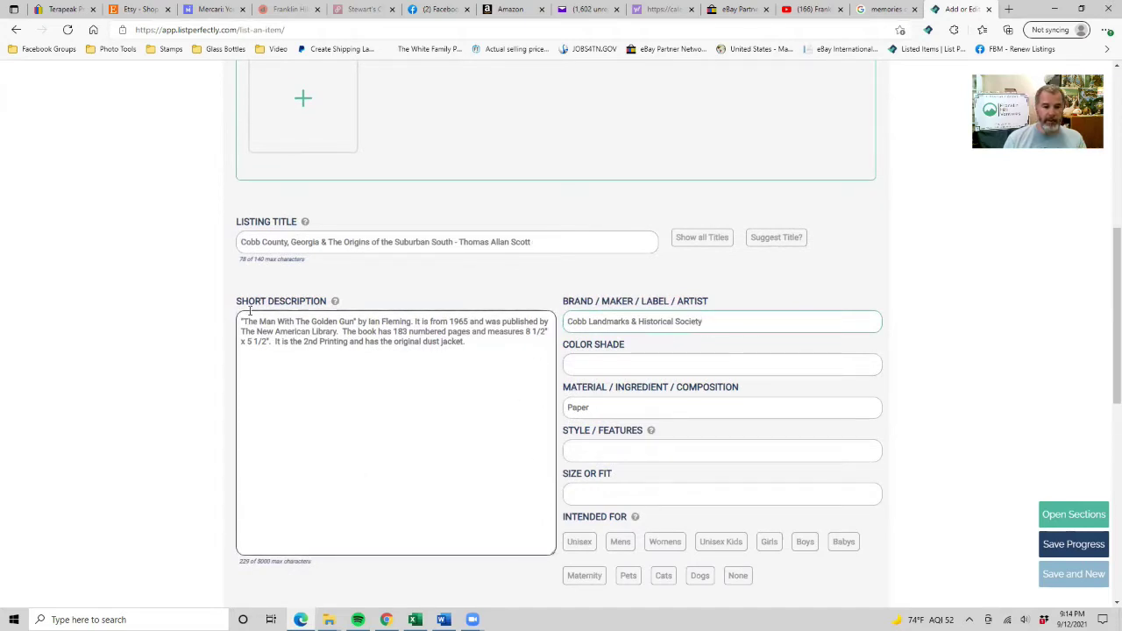
pyautogui.moveTo(243, 321); pyautogui.dragTo(352, 322)
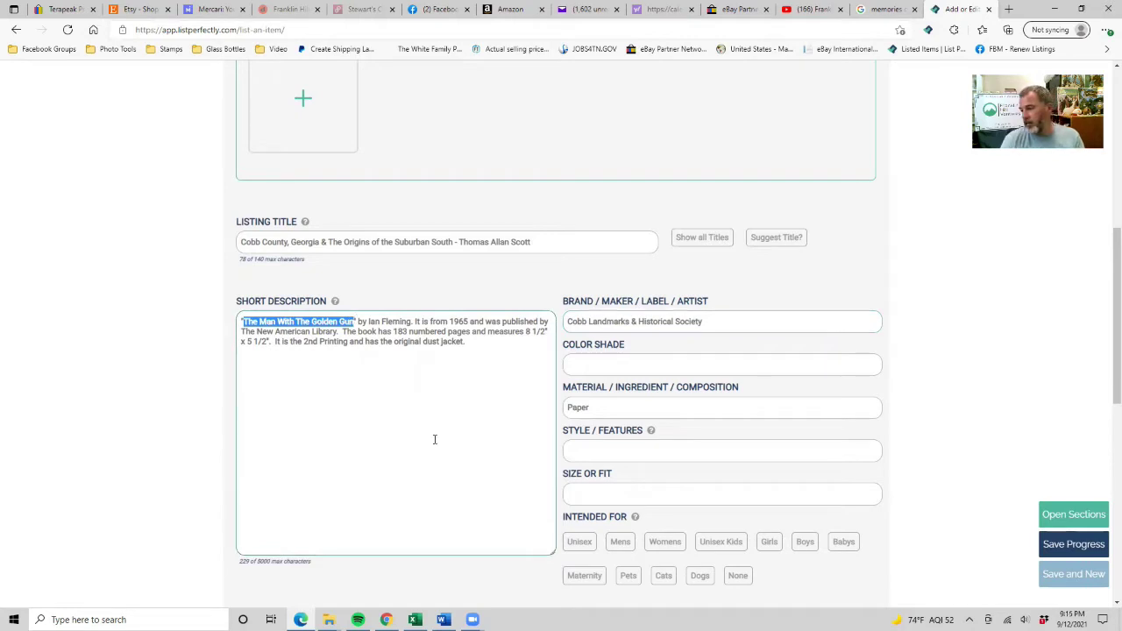
pyautogui.write('Cobb County, Georgia')
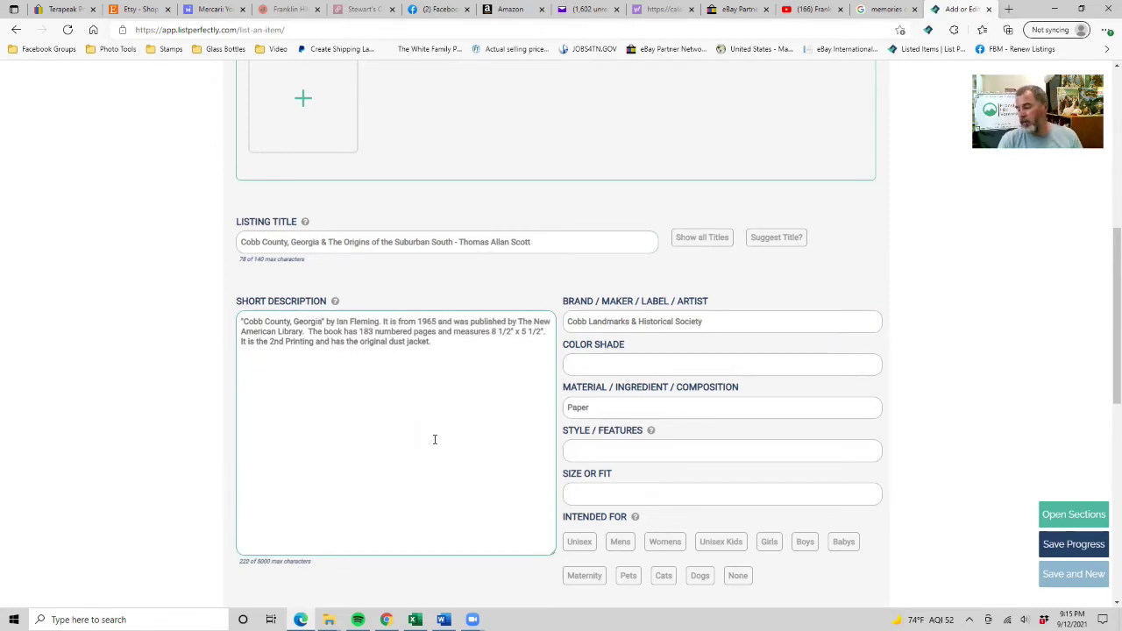
pyautogui.write(' and th')
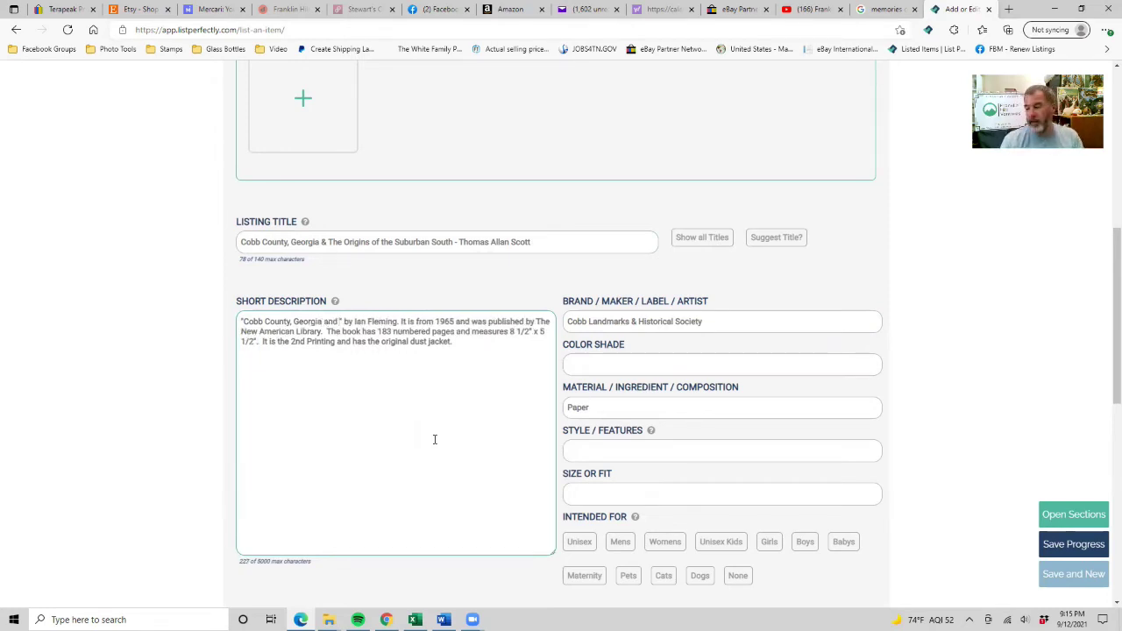
pyautogui.write('e Origins')
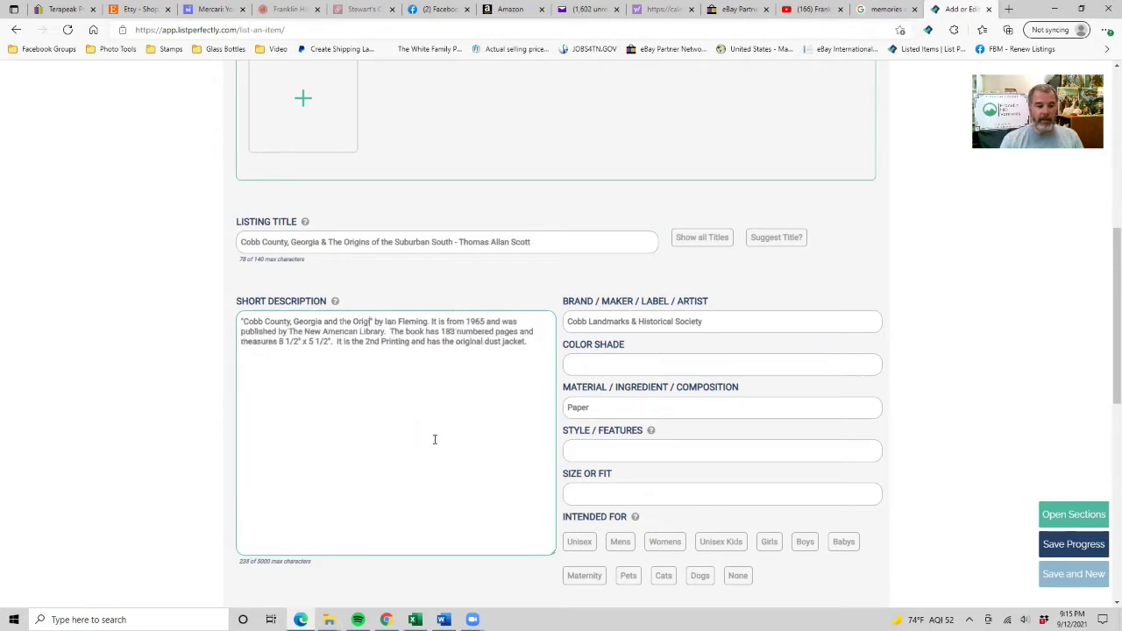
pyautogui.write('of the Sub')
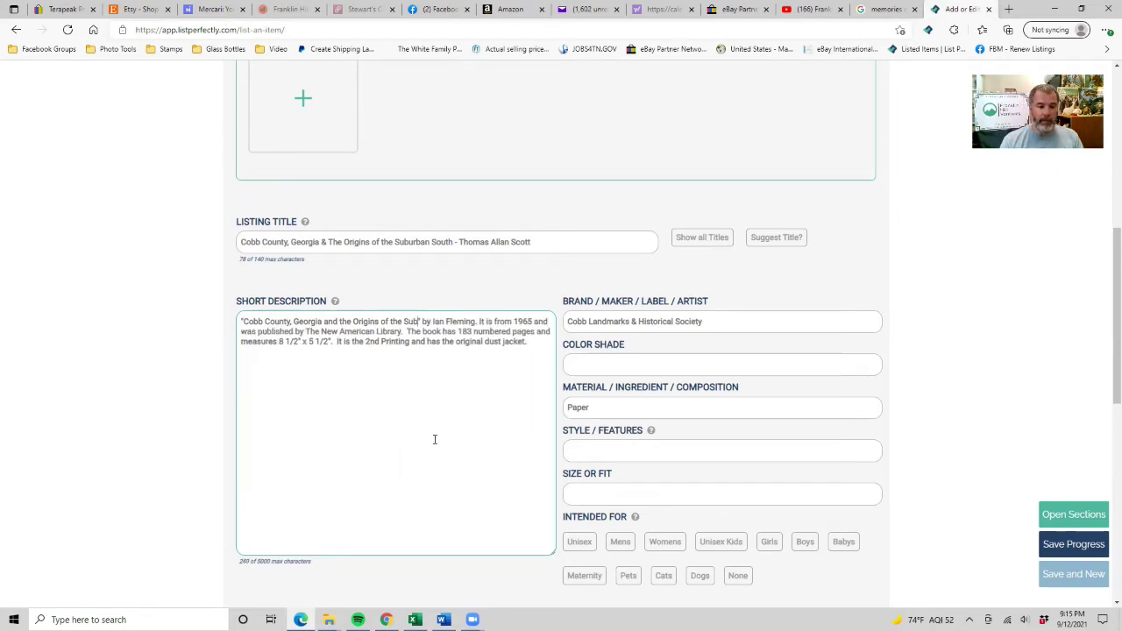
pyautogui.write('urban')
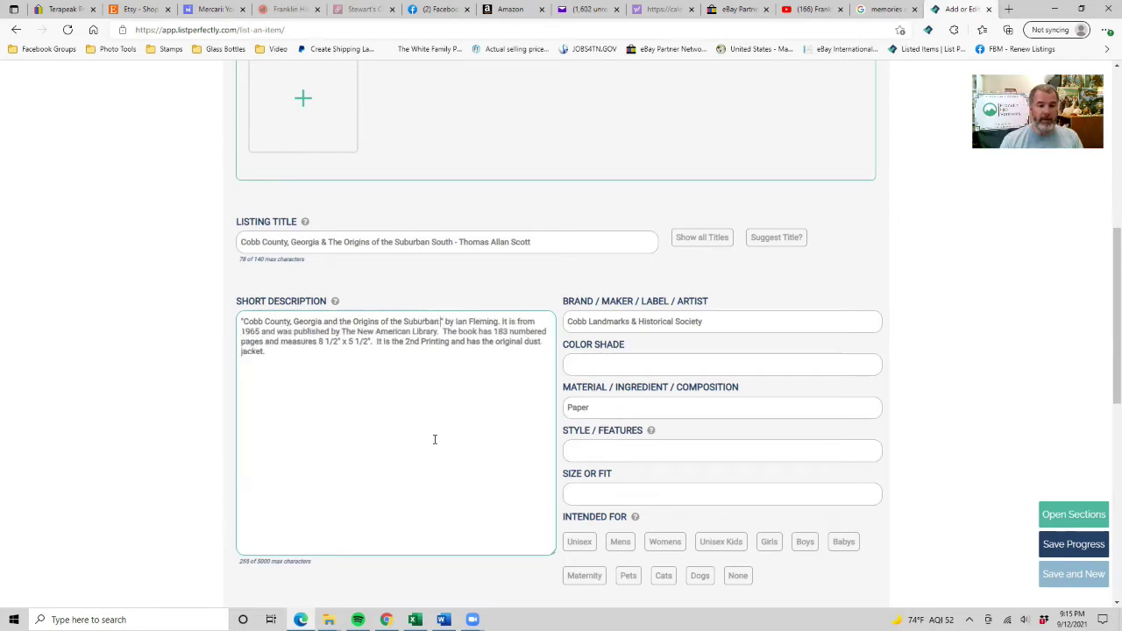
pyautogui.press('BackSpace')
pyautogui.write('South')
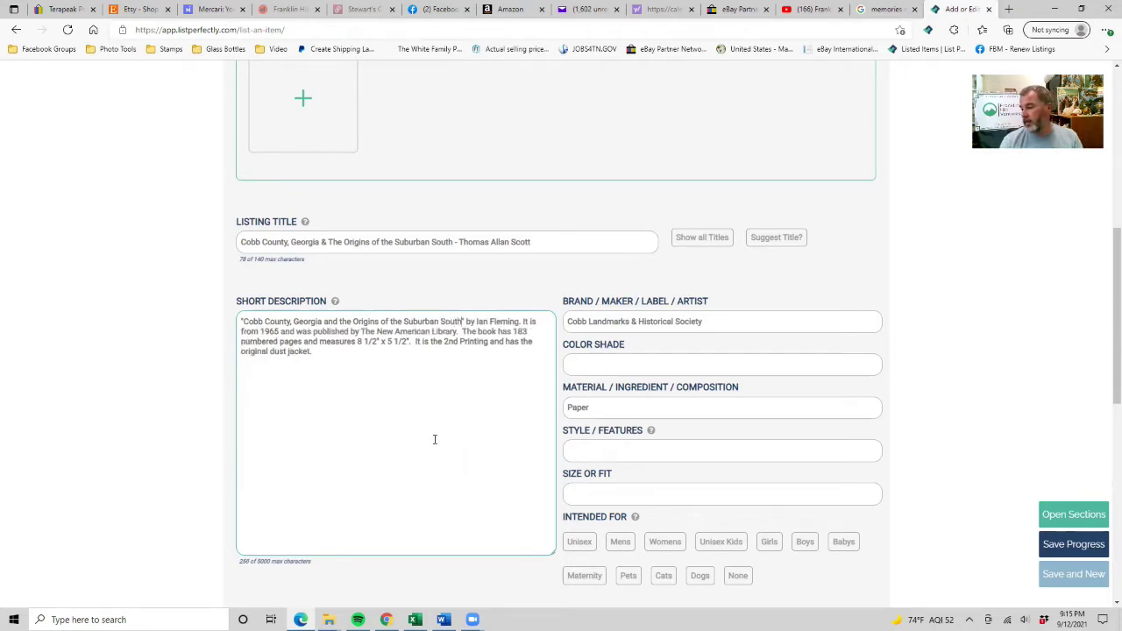
pyautogui.write(': A Tw')
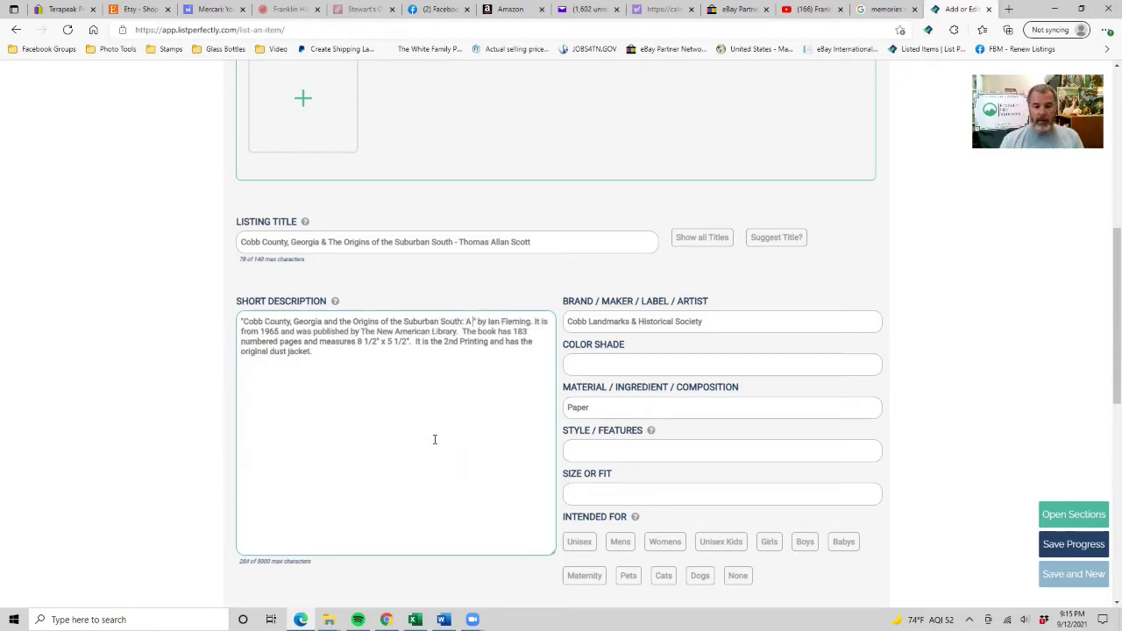
pyautogui.write('ent')
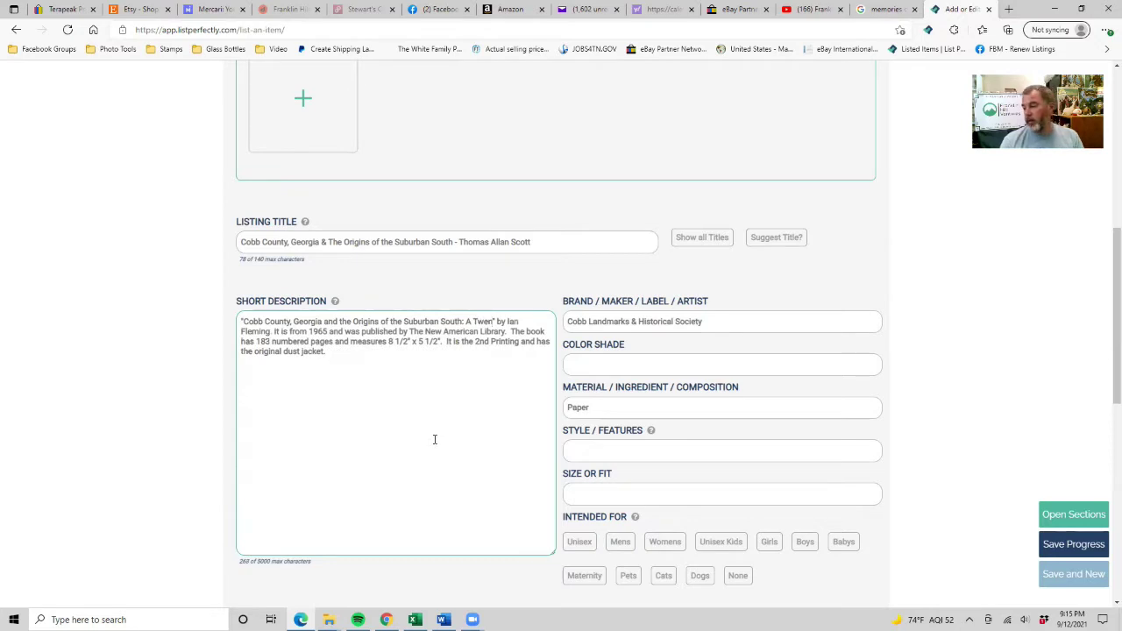
pyautogui.write('ieth')
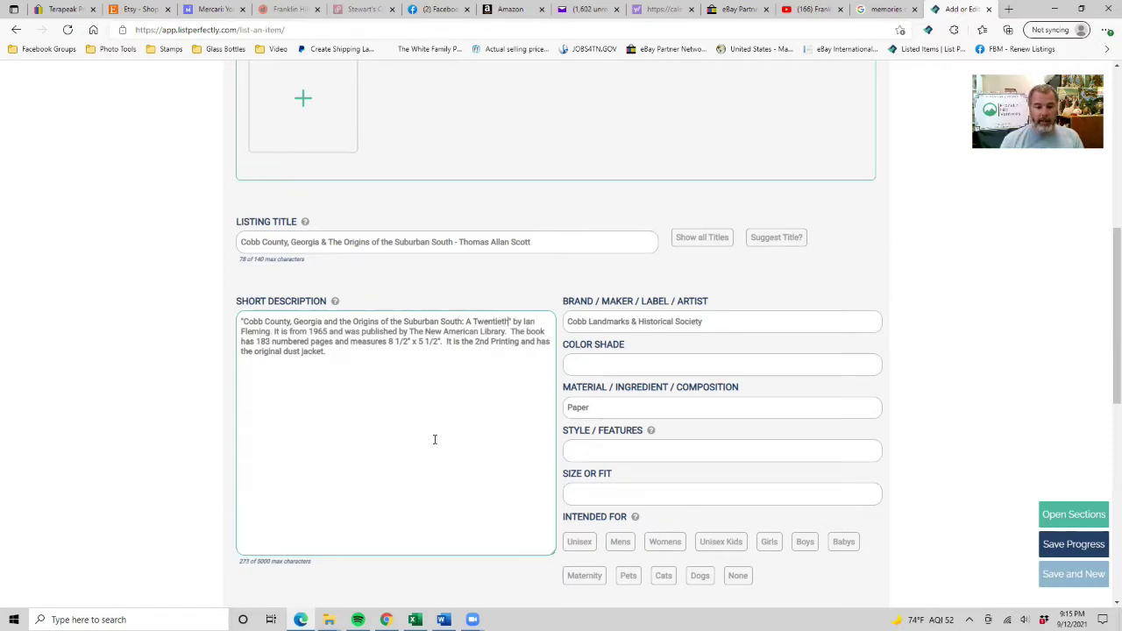
pyautogui.write('-Century')
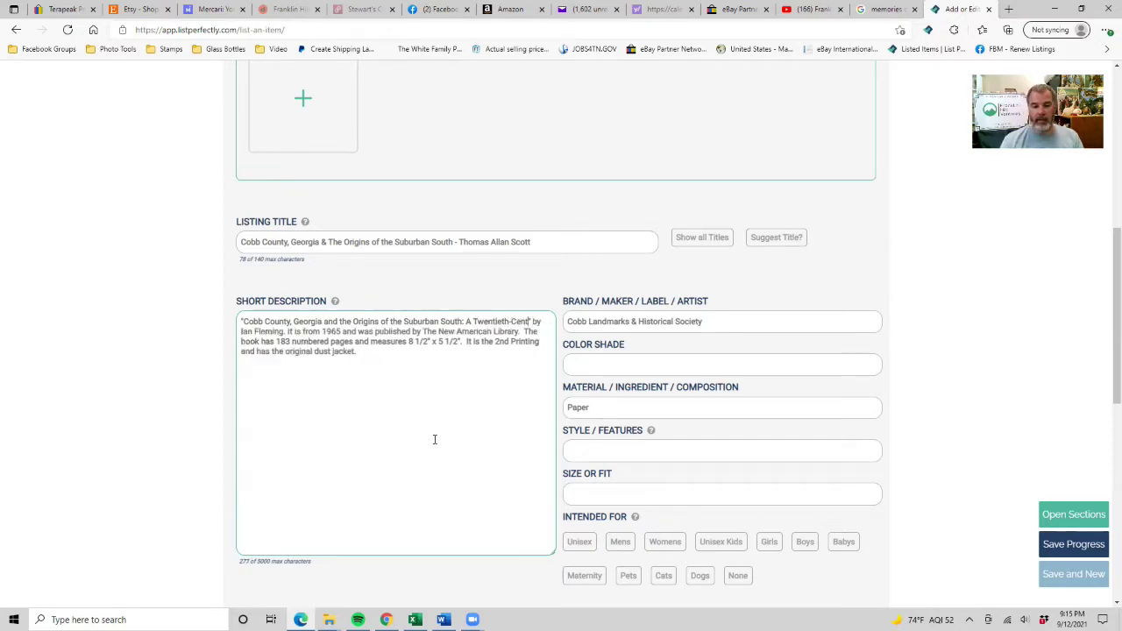
pyautogui.write(' History')
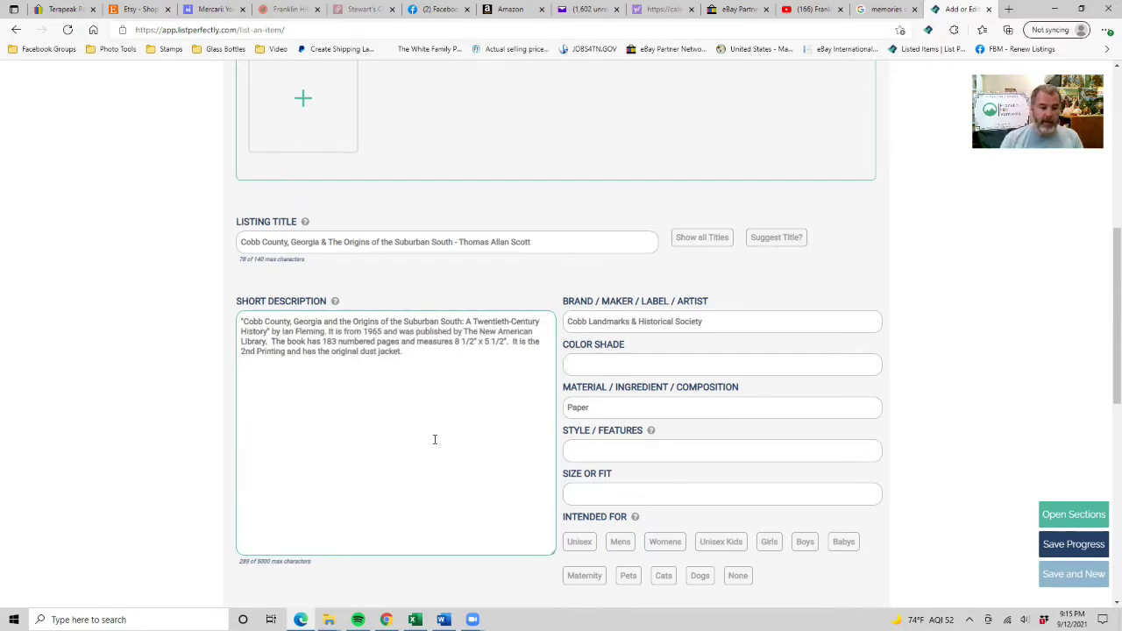
# Replace the template's author in the short description with the full name of this book's author
pyautogui.press('Delete')
pyautogui.press('Delete')
pyautogui.press('Delete')
pyautogui.press('Delete')
pyautogui.press('Delete')
pyautogui.press('Delete')
pyautogui.press('Delete')
pyautogui.press('Delete')
pyautogui.press('Delete')
pyautogui.press('Delete')
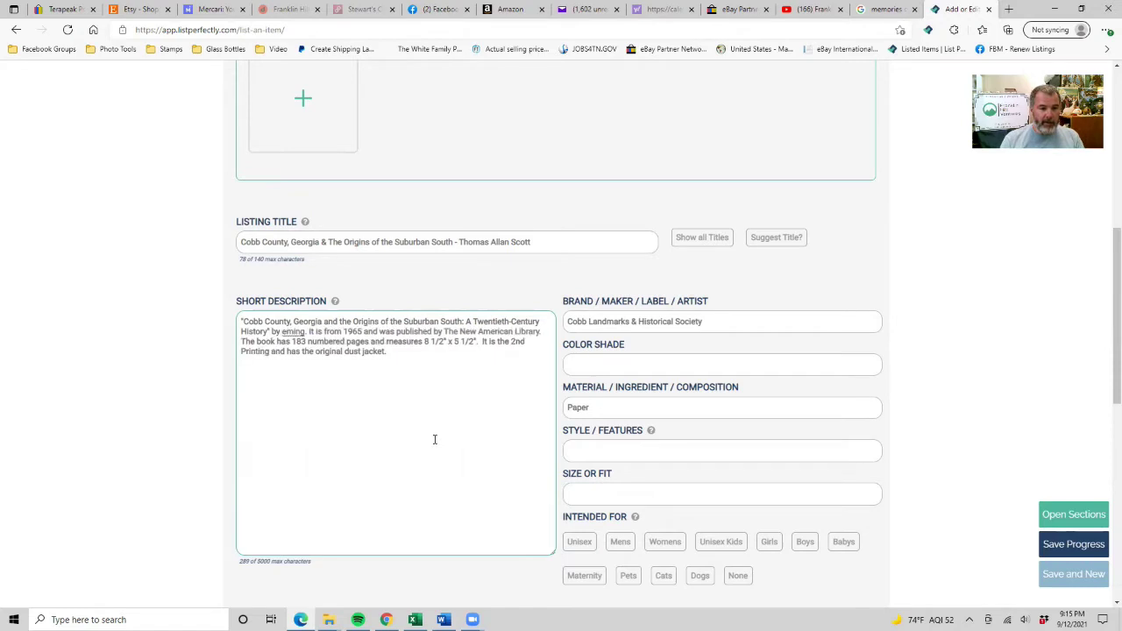
pyautogui.press('Delete')
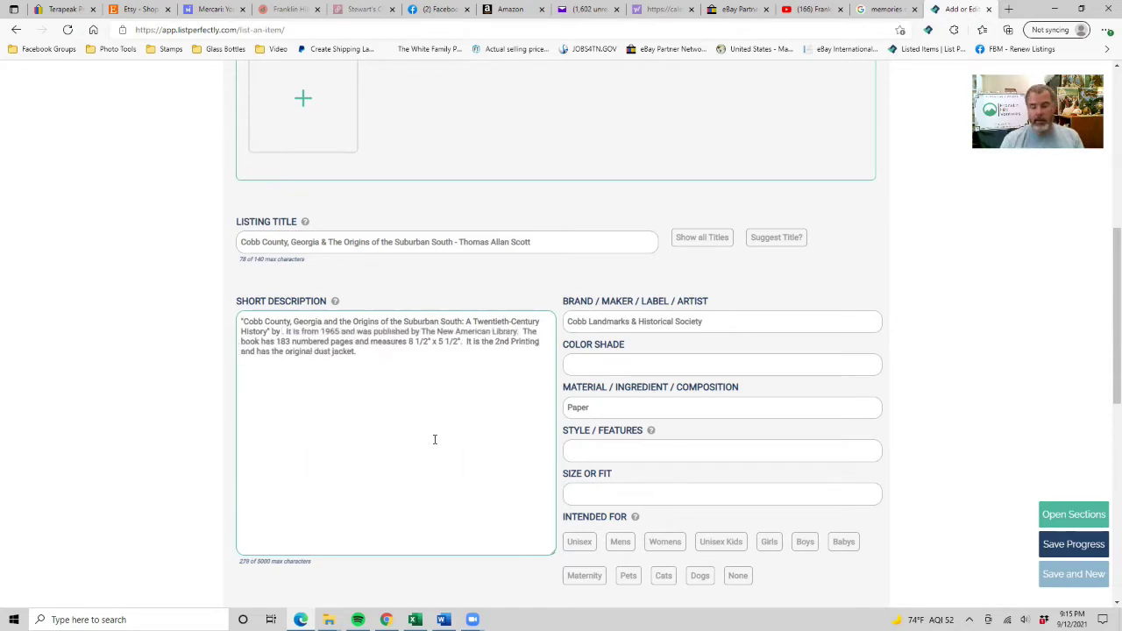
pyautogui.write('Thomas Allan')
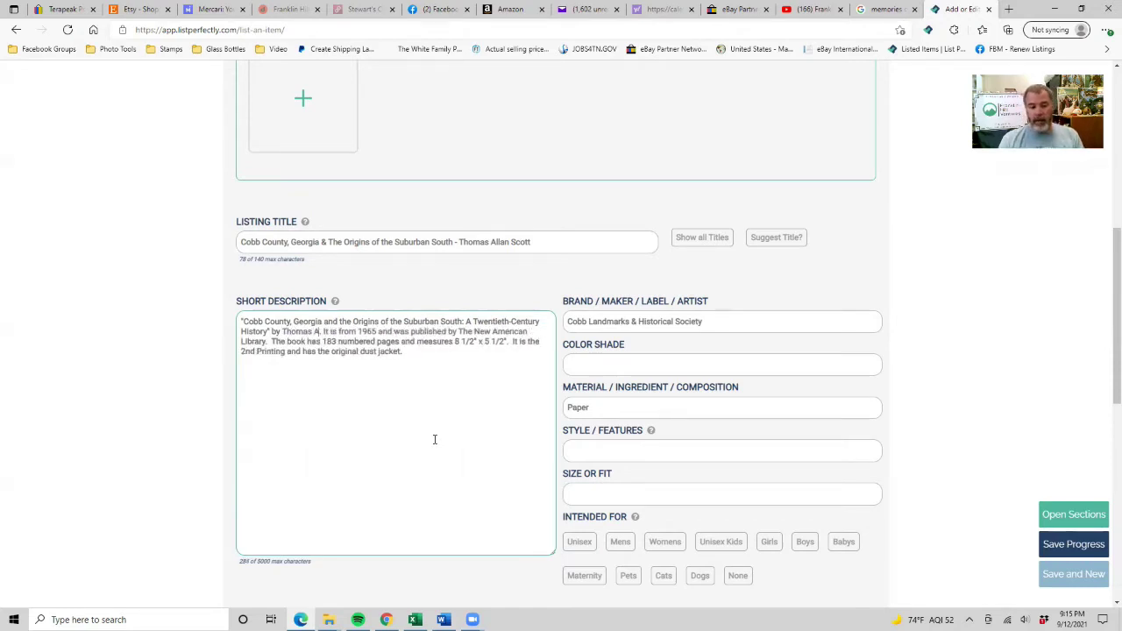
pyautogui.write(' Scott')
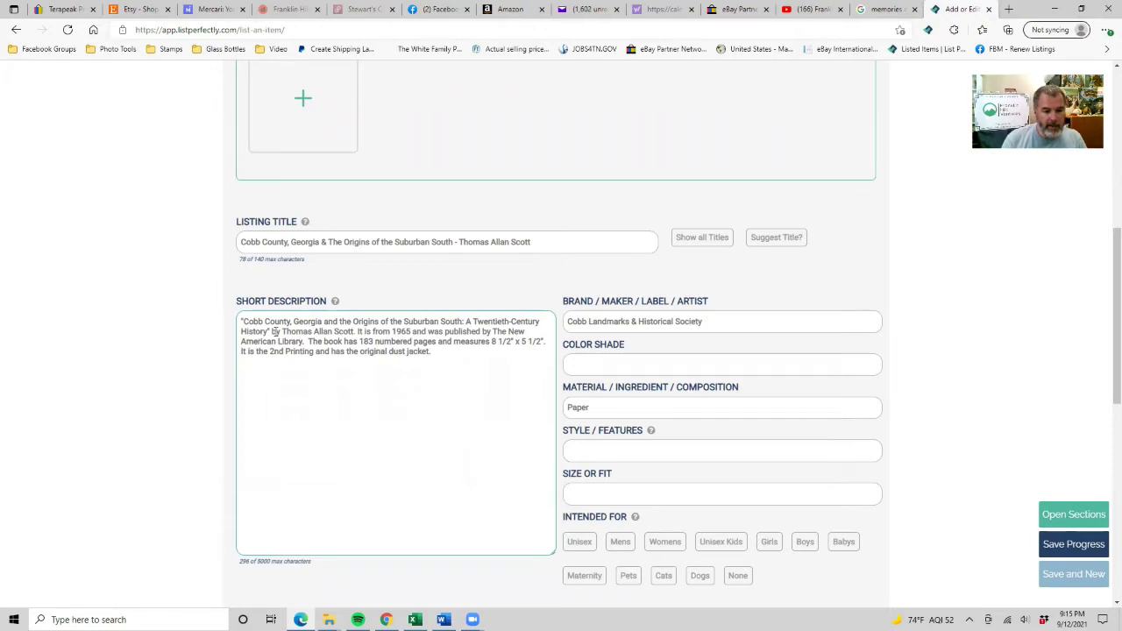
# Change the publication year in the short description to 2003 and the publisher to "Cobb Landmarks & Historical Society"
pyautogui.doubleClick(401, 331)
pyautogui.write('2003')
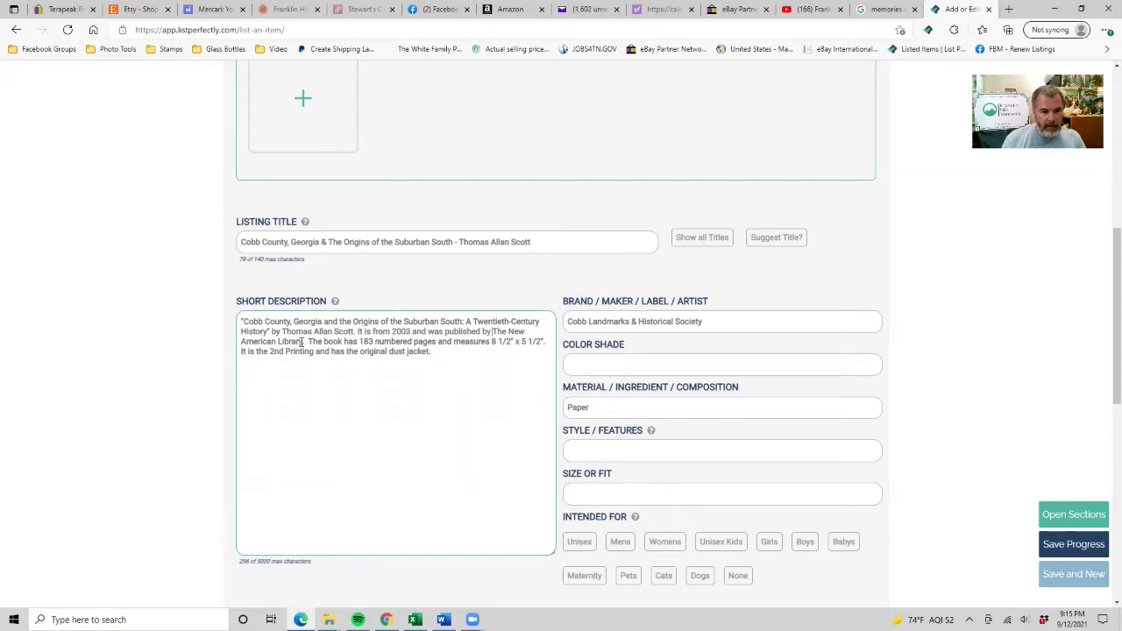
pyautogui.moveTo(303, 341); pyautogui.dragTo(492, 331)
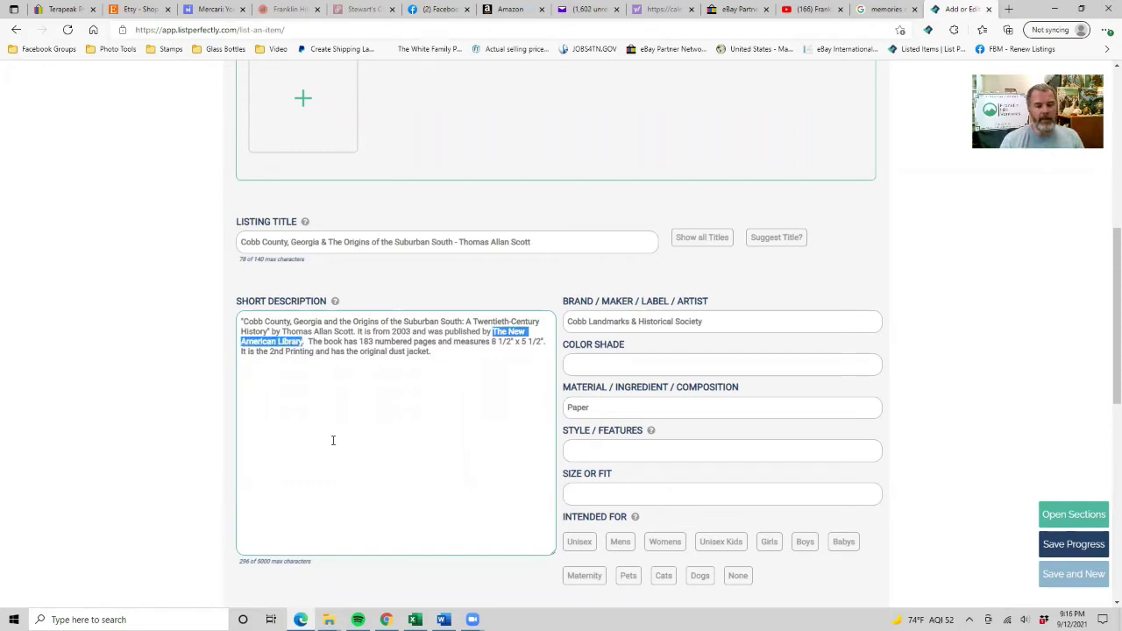
pyautogui.write('Cobb L')
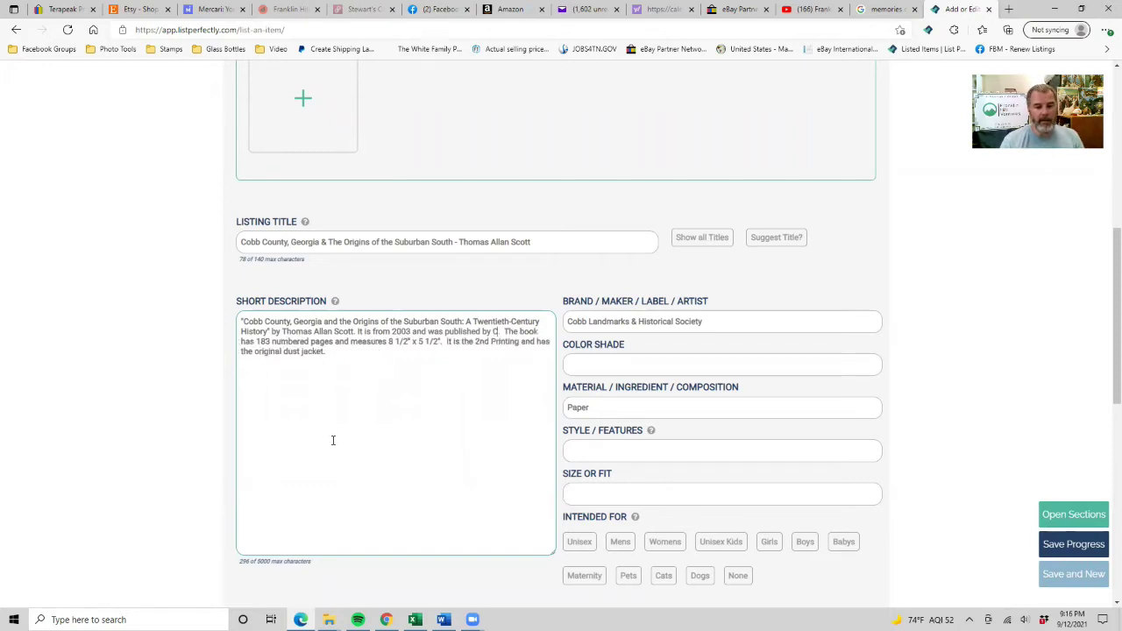
pyautogui.write('andmarks')
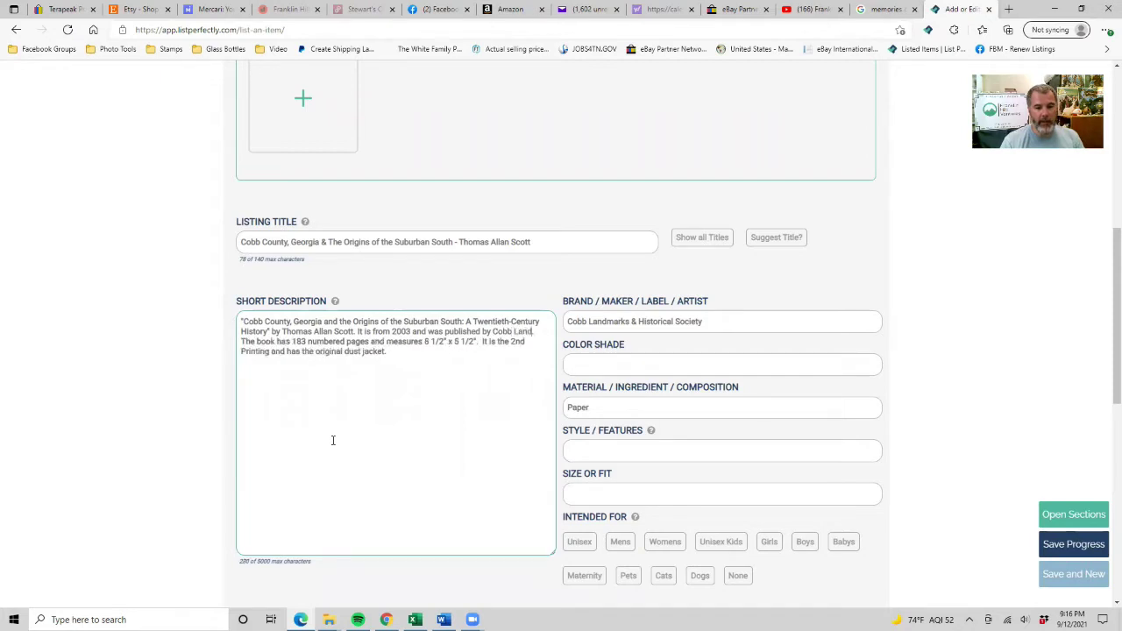
pyautogui.write(' & Histori')
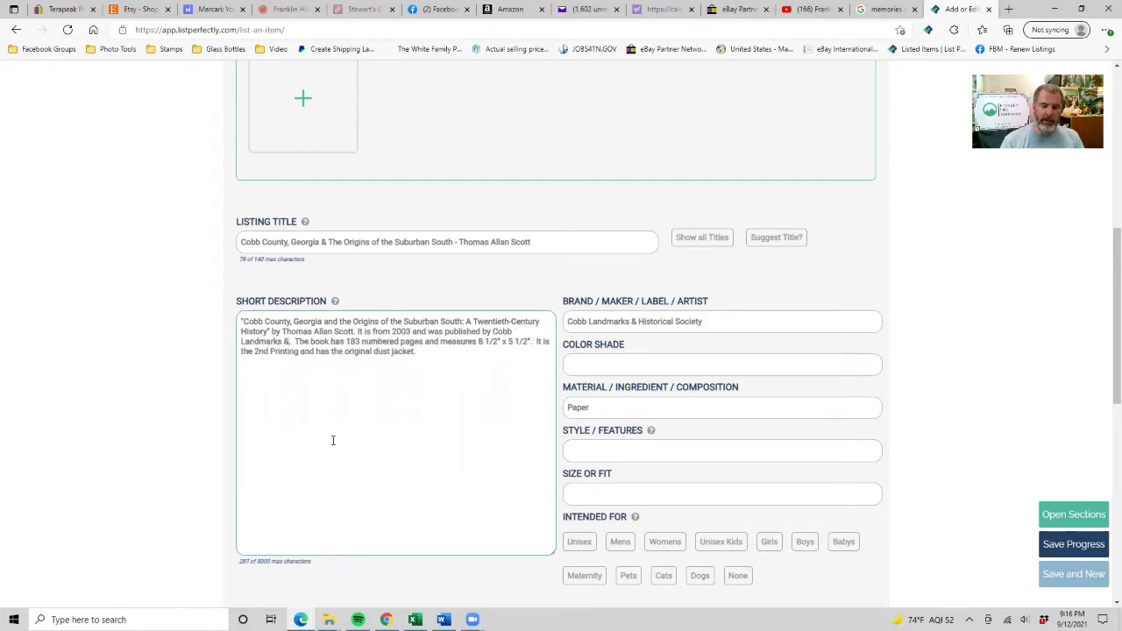
pyautogui.write('cal.')
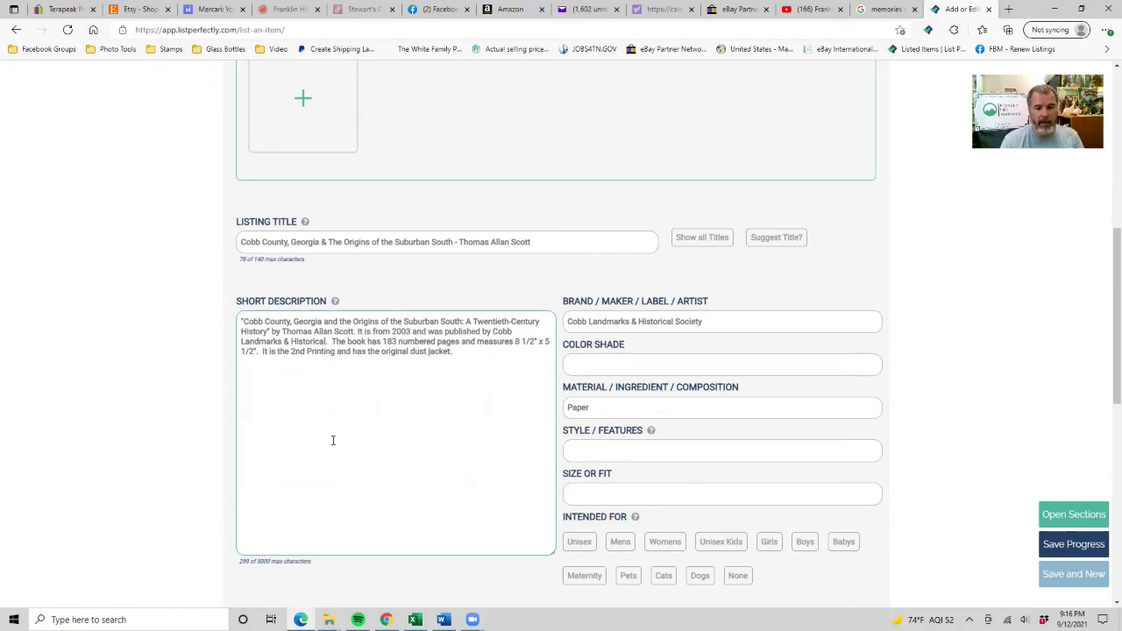
pyautogui.write('S\\oci')
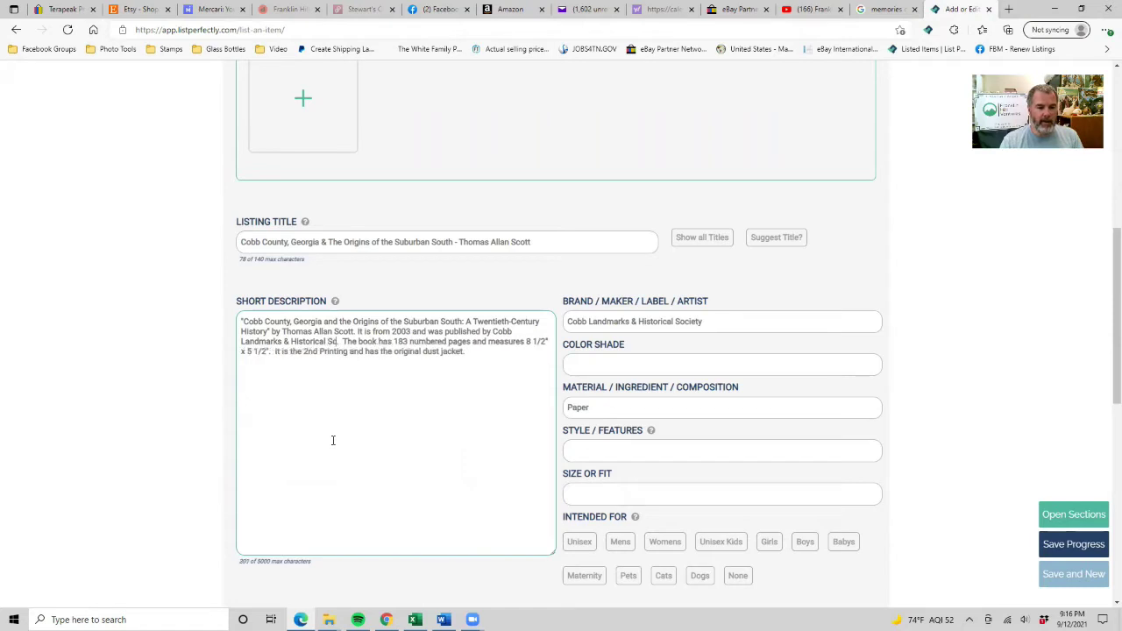
pyautogui.press('BackSpace')
pyautogui.press('BackSpace')
pyautogui.press('BackSpace')
pyautogui.press('BackSpace')
pyautogui.write('ociety')
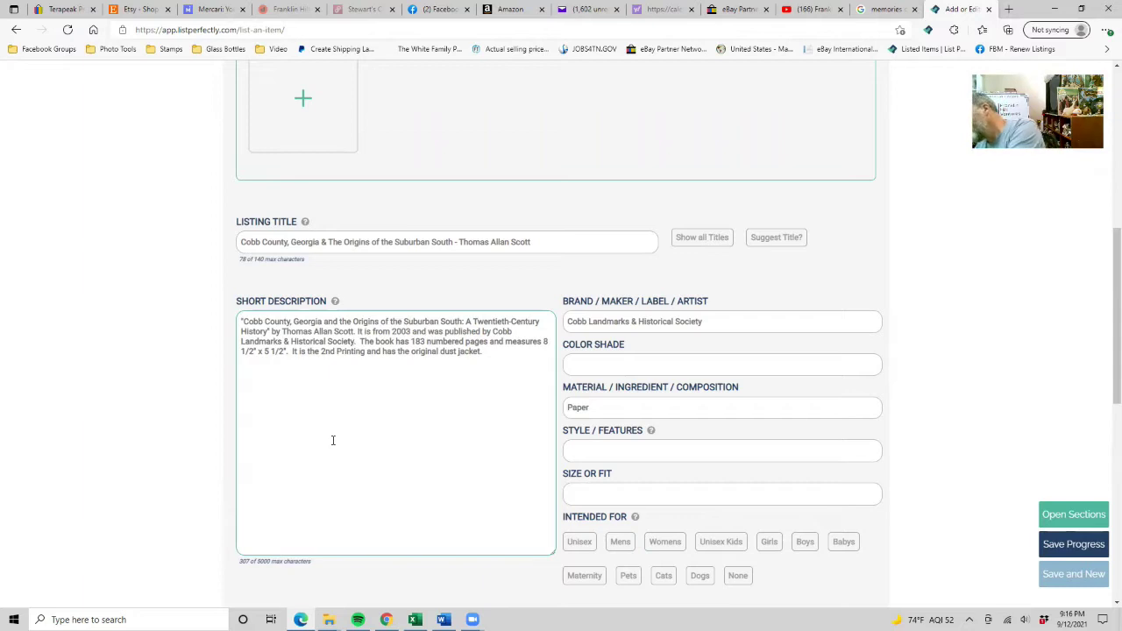
# Change the page count in the short description to 938 and the book's measurements to 9 1/2" x 6 1/4"
pyautogui.doubleClick(418, 342)
pyautogui.write('938')
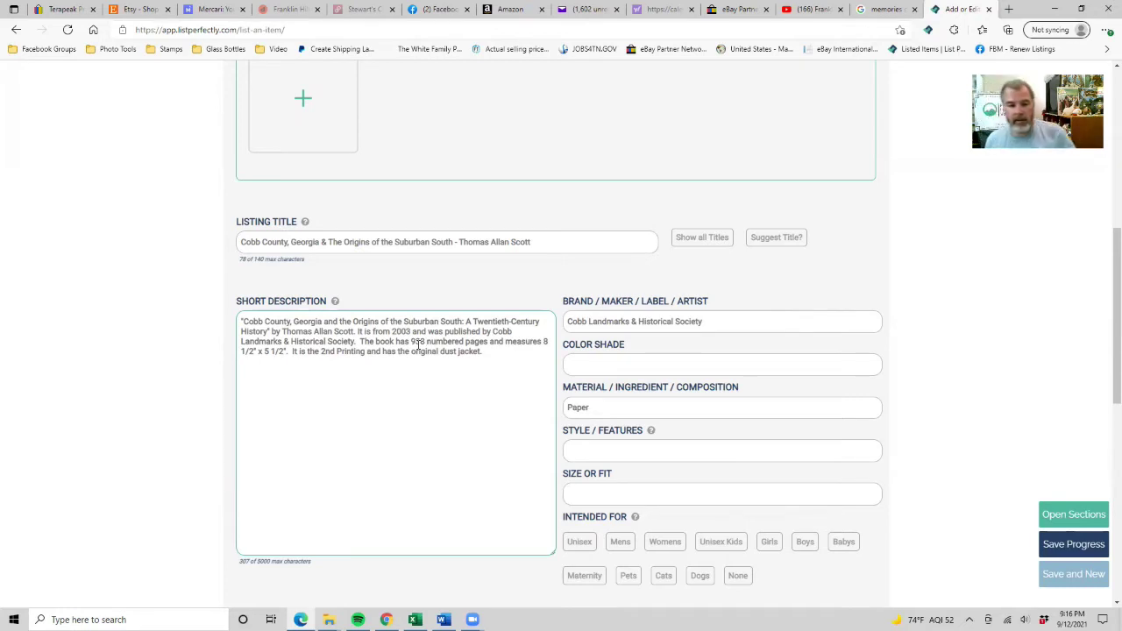
pyautogui.click(545, 341)
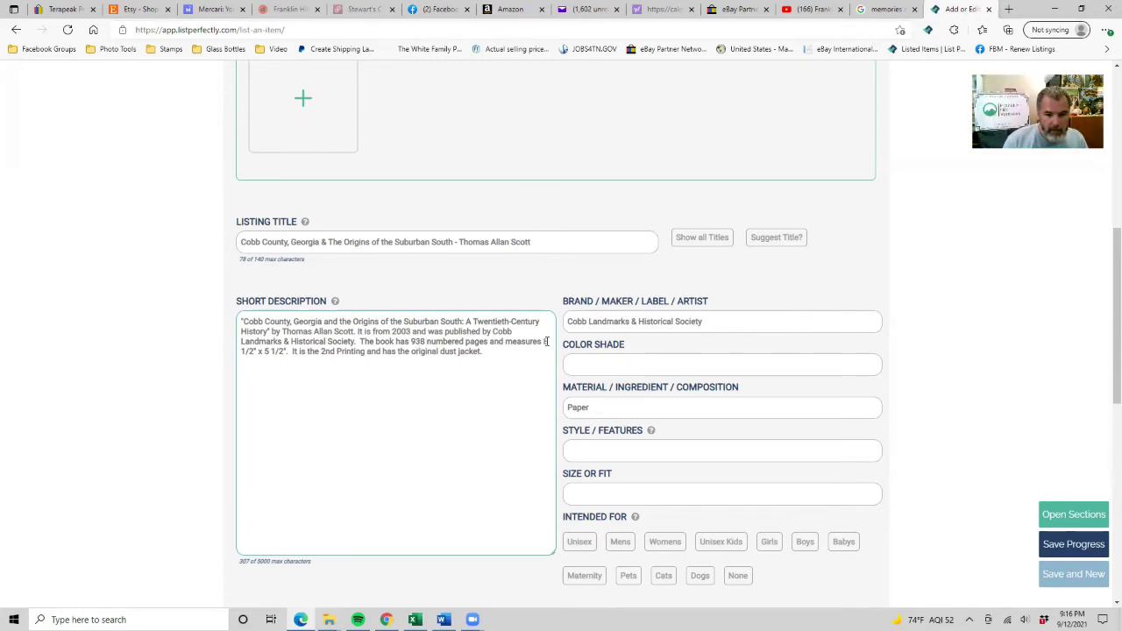
pyautogui.press('Delete')
pyautogui.write('9')
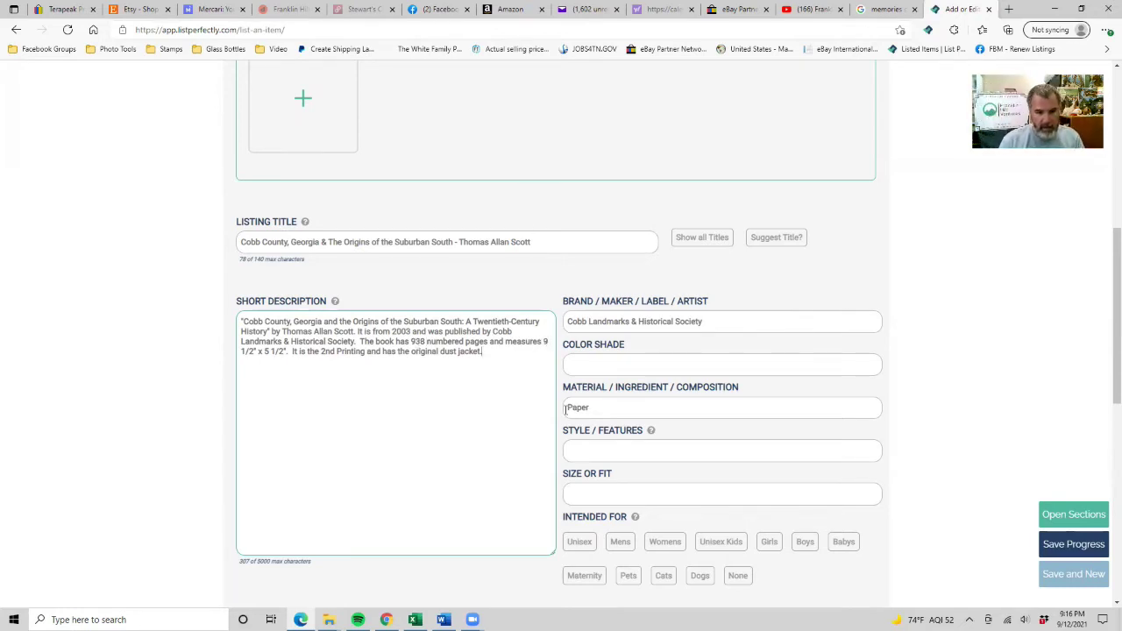
pyautogui.hotkey('ctrl', 'End')
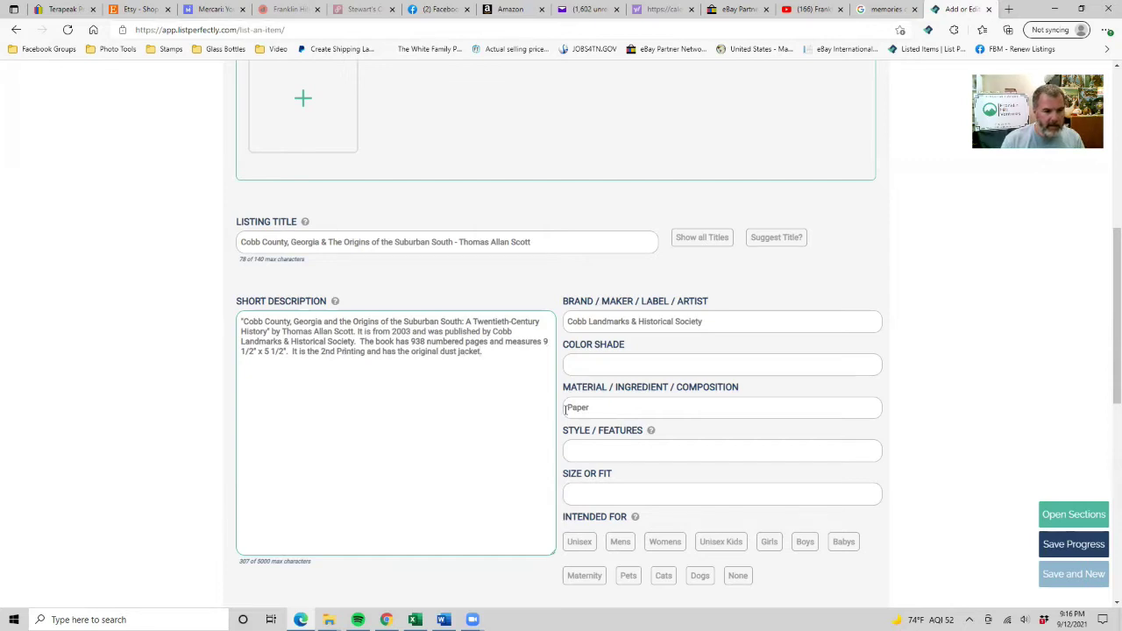
pyautogui.press('BackSpace')
pyautogui.write('6')
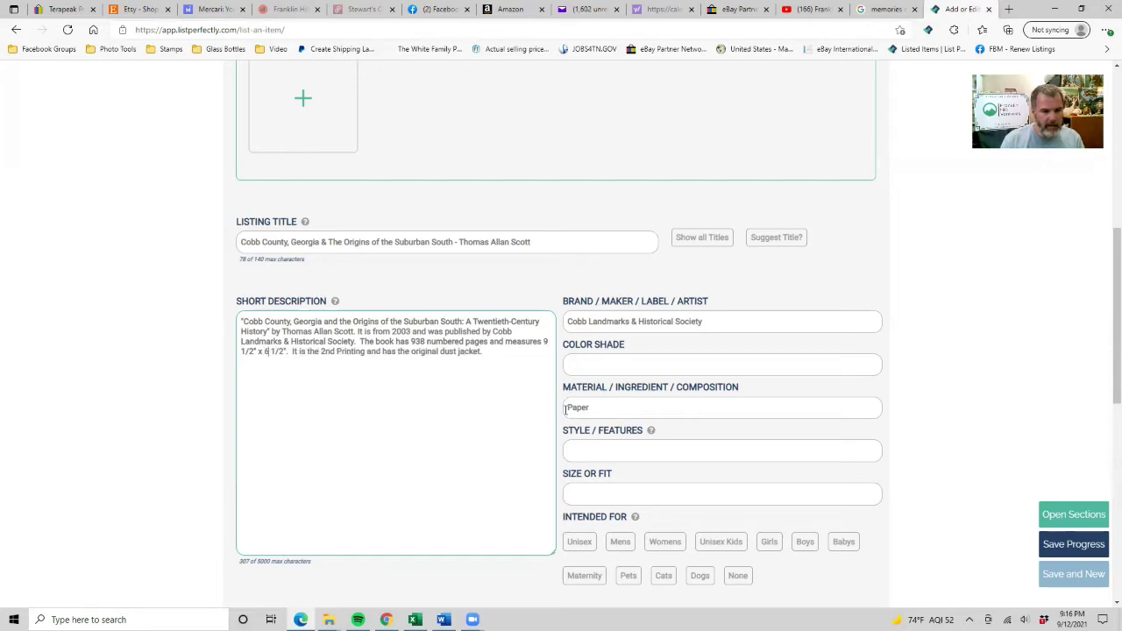
pyautogui.press('BackSpace')
pyautogui.press('BackSpace')
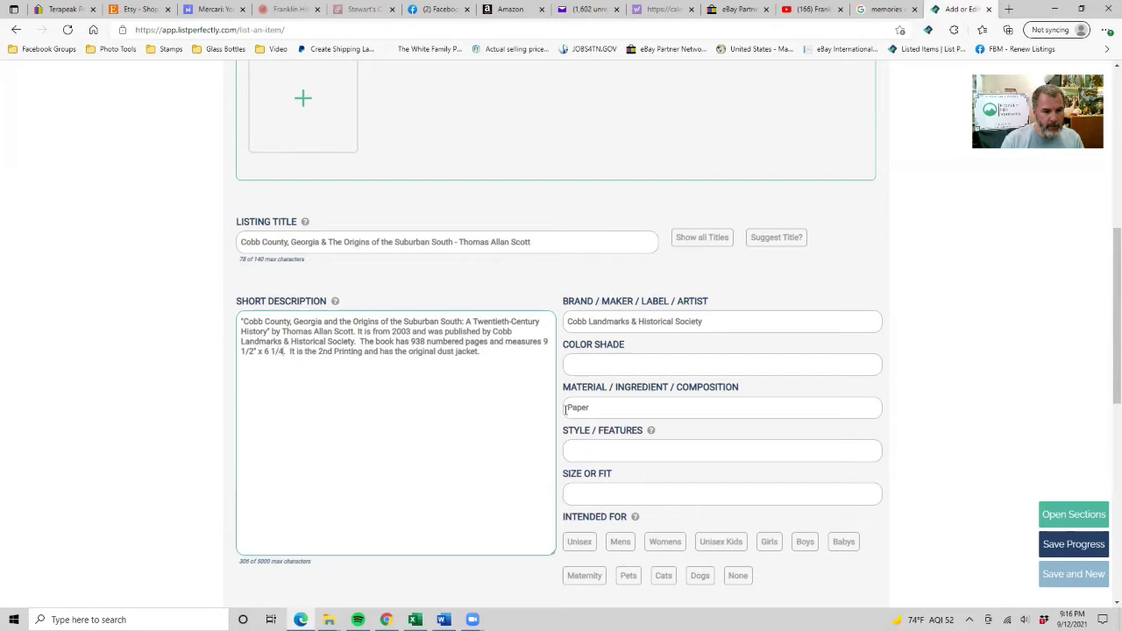
pyautogui.write('4')
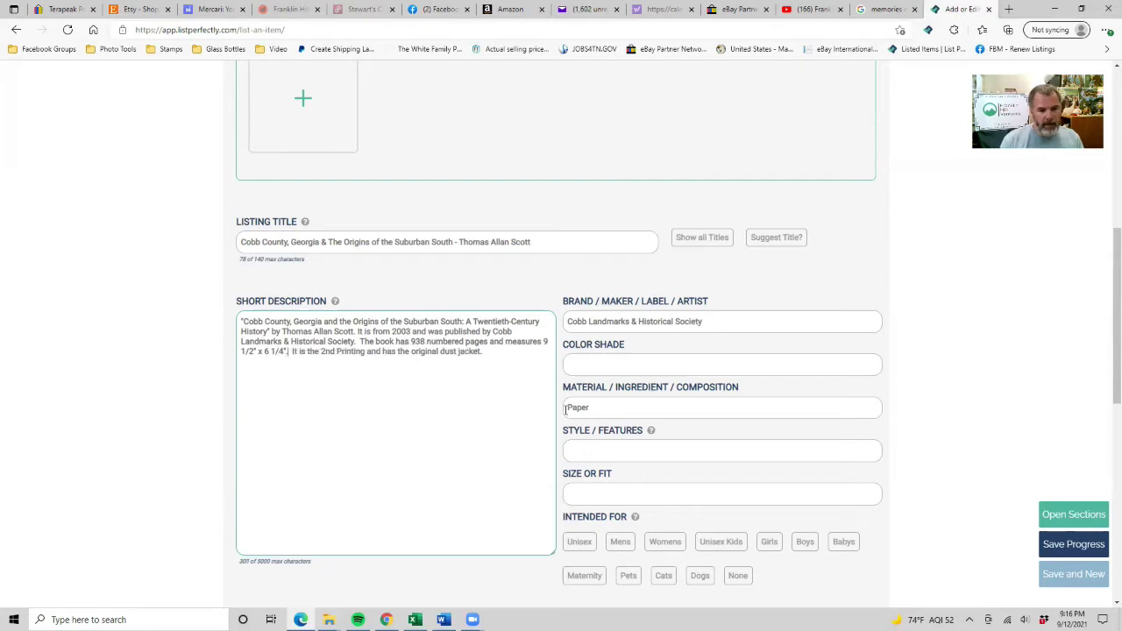
# Replace the printing statement in the short description with "First Edition"
pyautogui.press('Delete')
pyautogui.press('Delete')
pyautogui.press('Delete')
pyautogui.press('Delete')
pyautogui.press('Delete')
pyautogui.press('Delete')
pyautogui.press('Delete')
pyautogui.press('Delete')
pyautogui.press('Delete')
pyautogui.press('Delete')
pyautogui.press('Delete')
pyautogui.press('Delete')
pyautogui.press('Delete')
pyautogui.press('Delete')
pyautogui.press('Delete')
pyautogui.press('Delete')
pyautogui.write('First Edition')
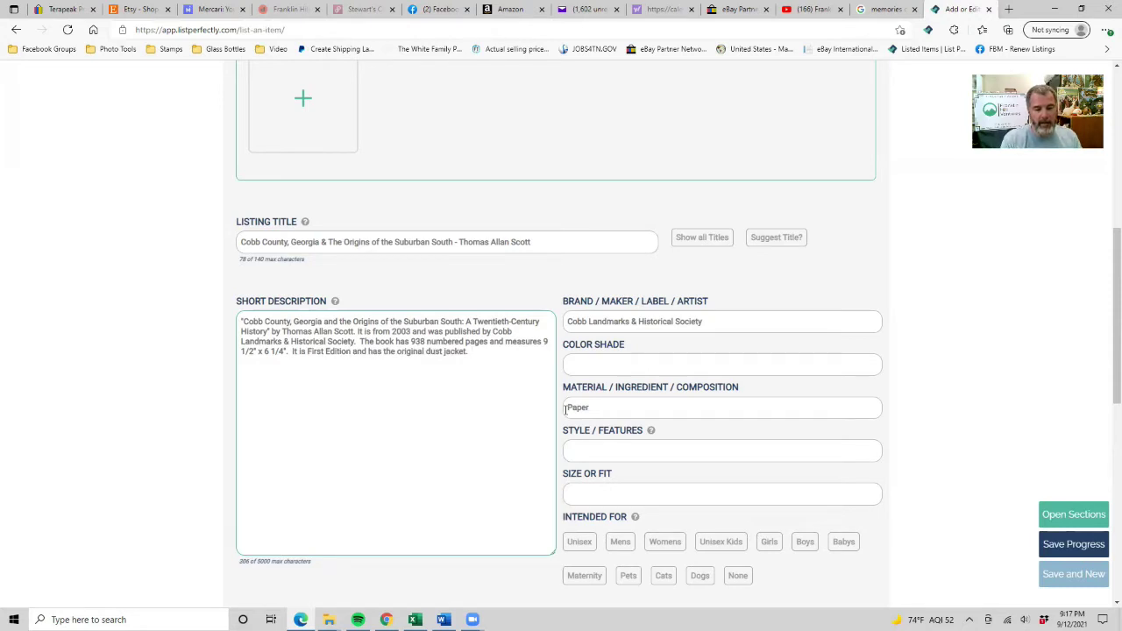
# Add the sentence "It is also signed by the author." to the end of the short description
pyautogui.write('It is ')
pyautogui.write('als')
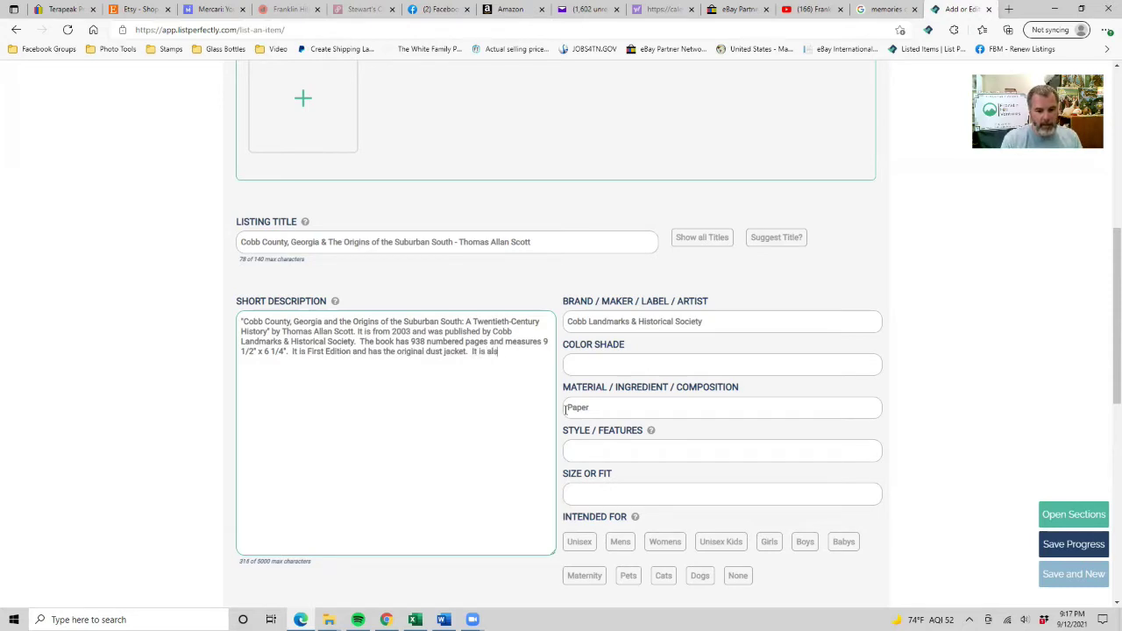
pyautogui.write('o signed by the author.')
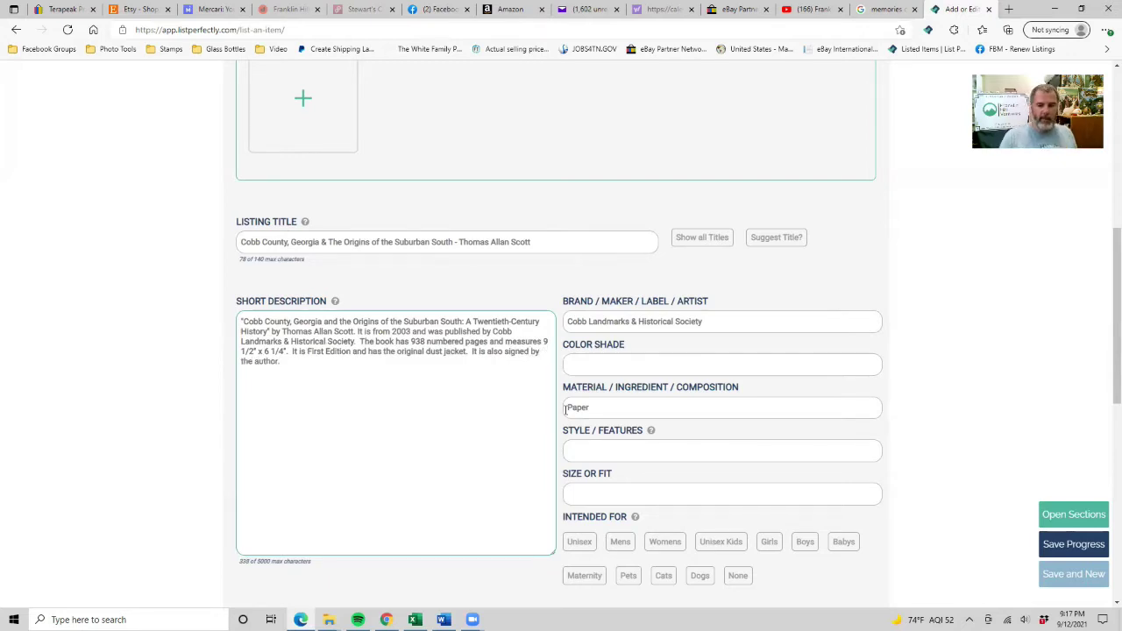
# Replace the dirt buildup wording in the condition note with "including a few minor rips and tears"
pyautogui.scroll(-4, 565, 412)
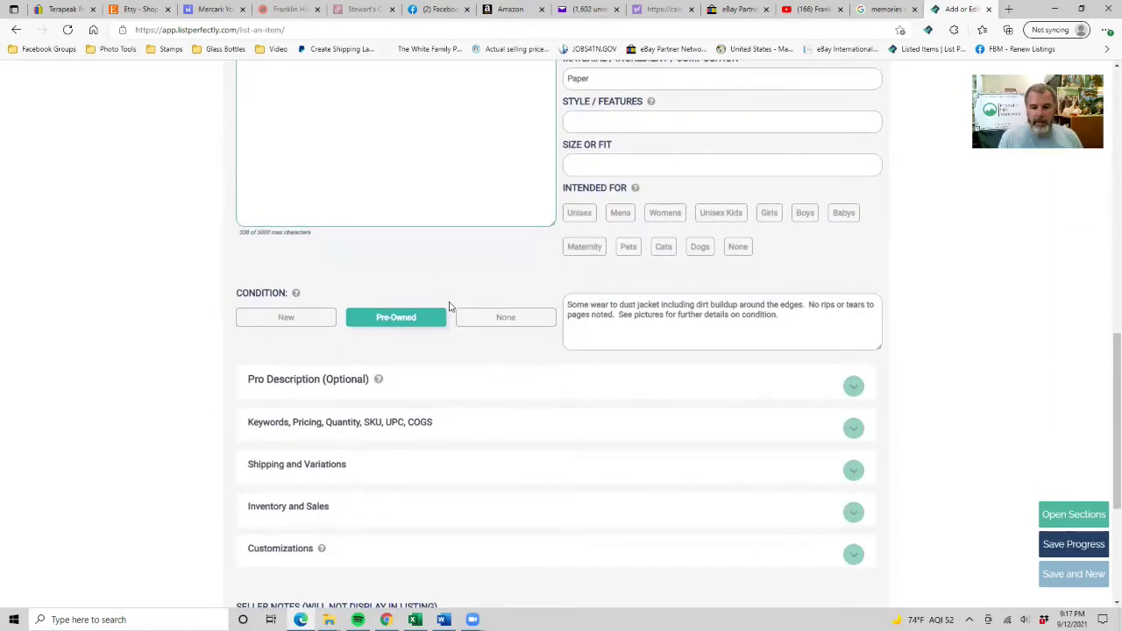
pyautogui.click(570, 310)
pyautogui.scroll(-1, 569, 310)
pyautogui.scroll(2, 570, 310)
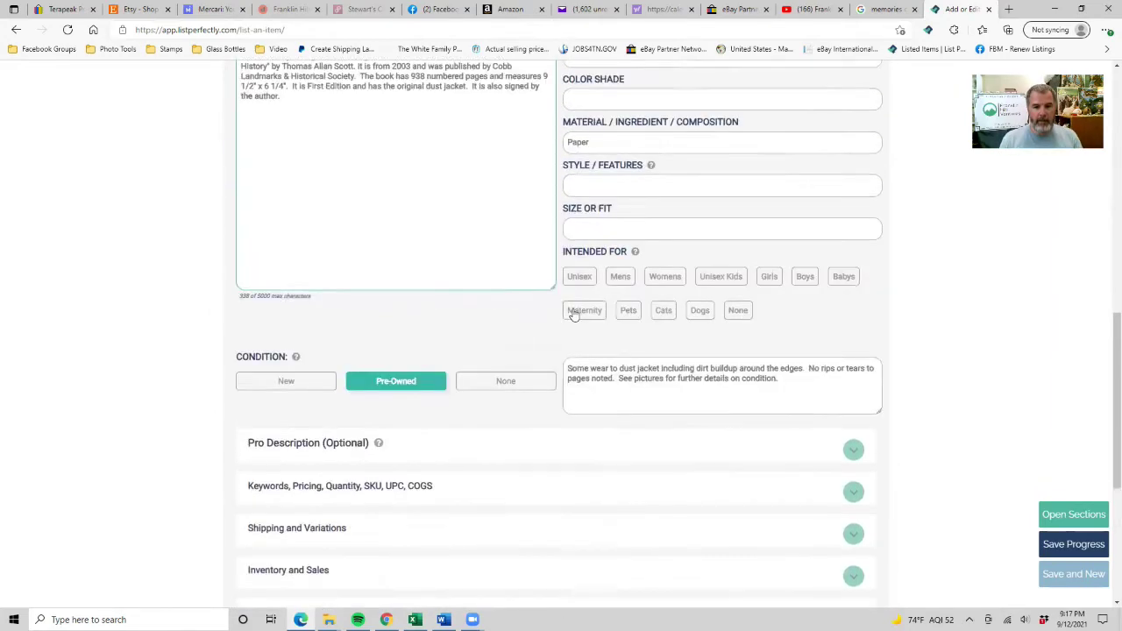
pyautogui.click(570, 386)
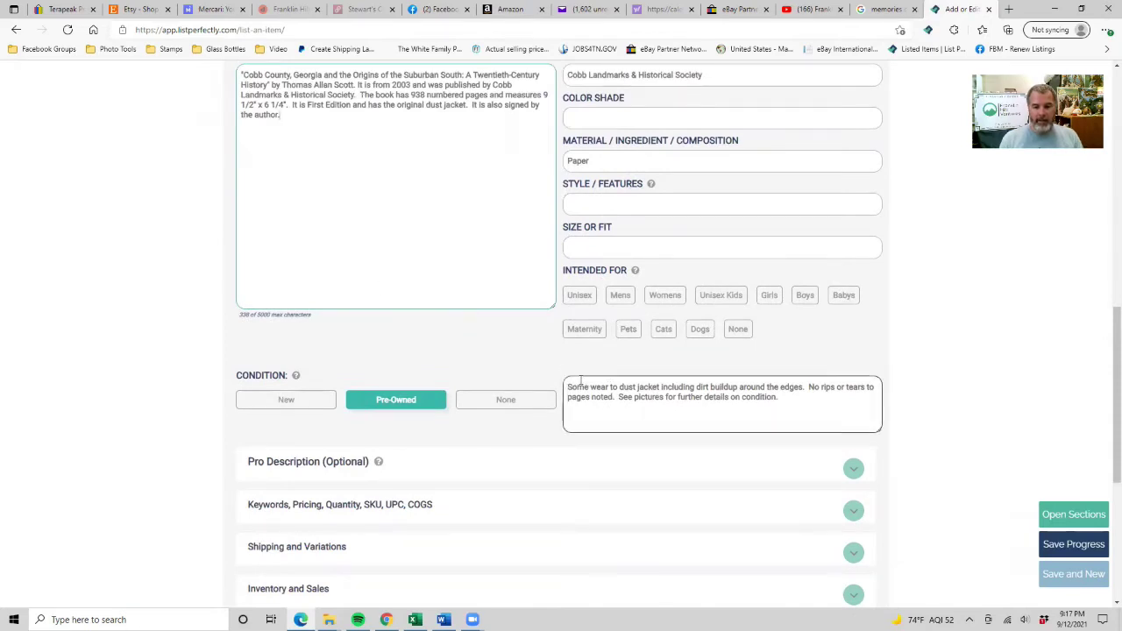
pyautogui.scroll(1, 543, 391)
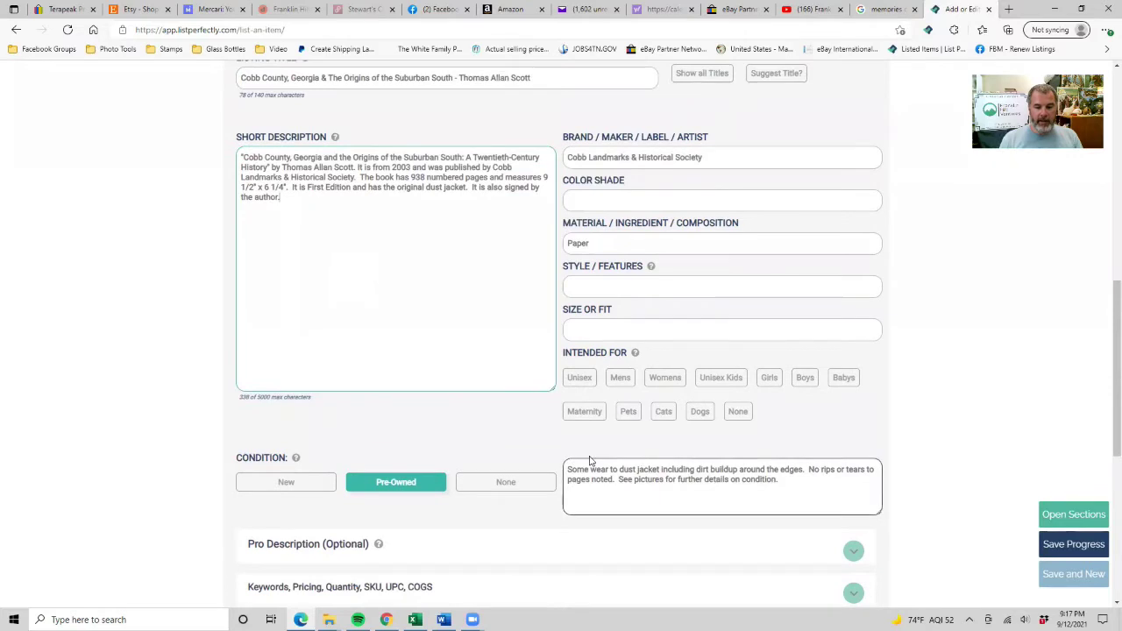
pyautogui.moveTo(662, 471); pyautogui.dragTo(805, 470)
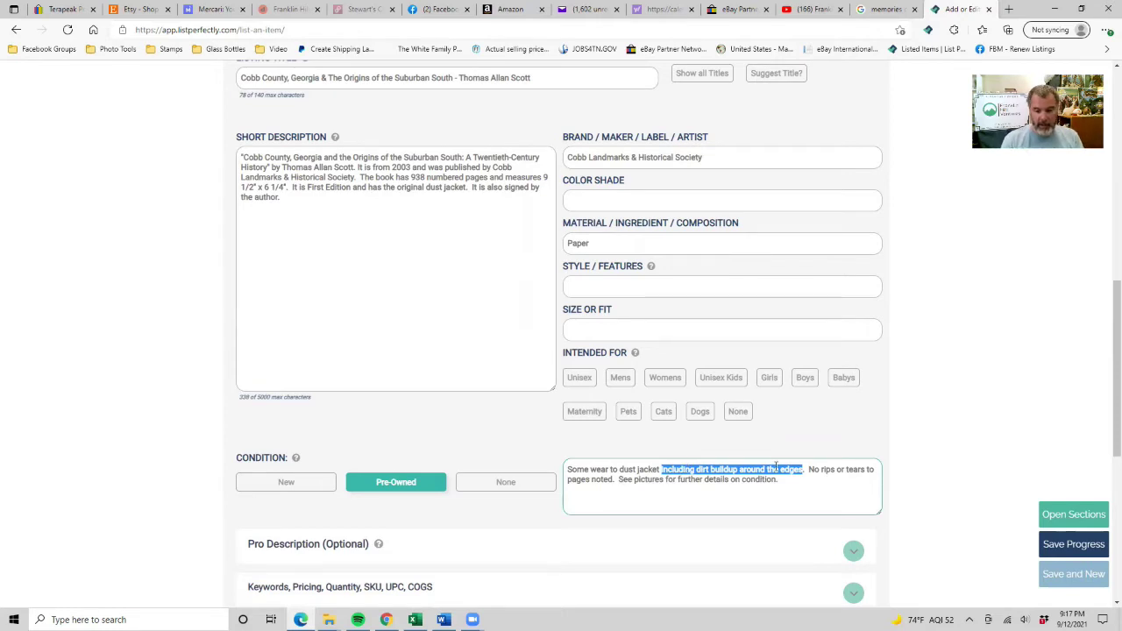
pyautogui.write('including a few minor rips and tears.  No rips or tears to pages noted.  ')
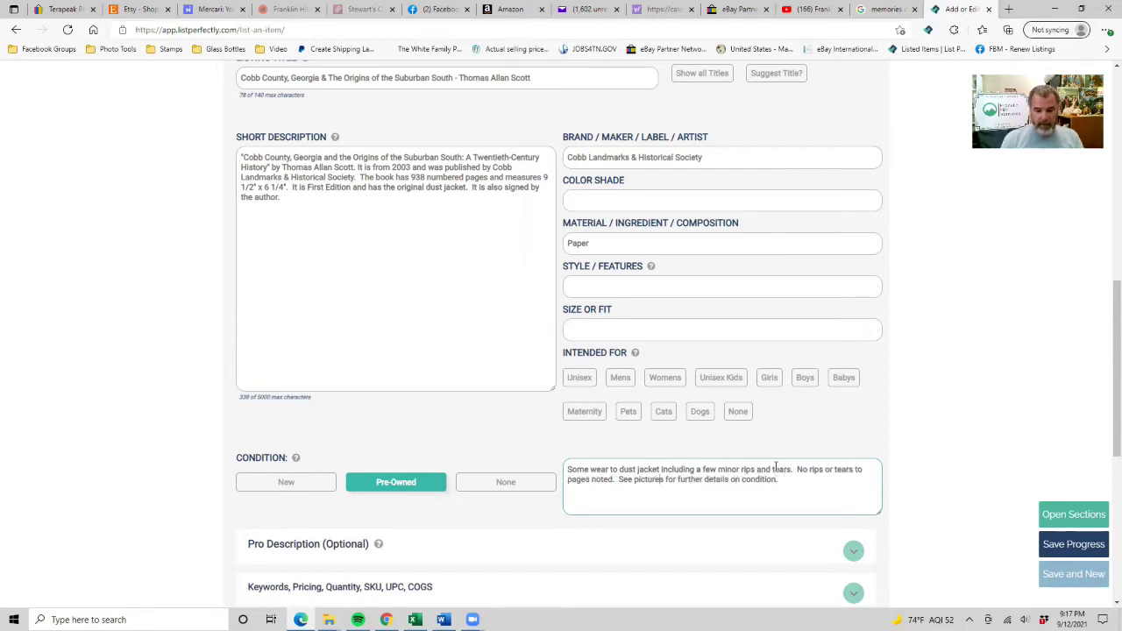
# Insert "There is some sticker residue on the cover page that appears to be from a name plate." before the condition note's last sentence
pyautogui.write('There is som')
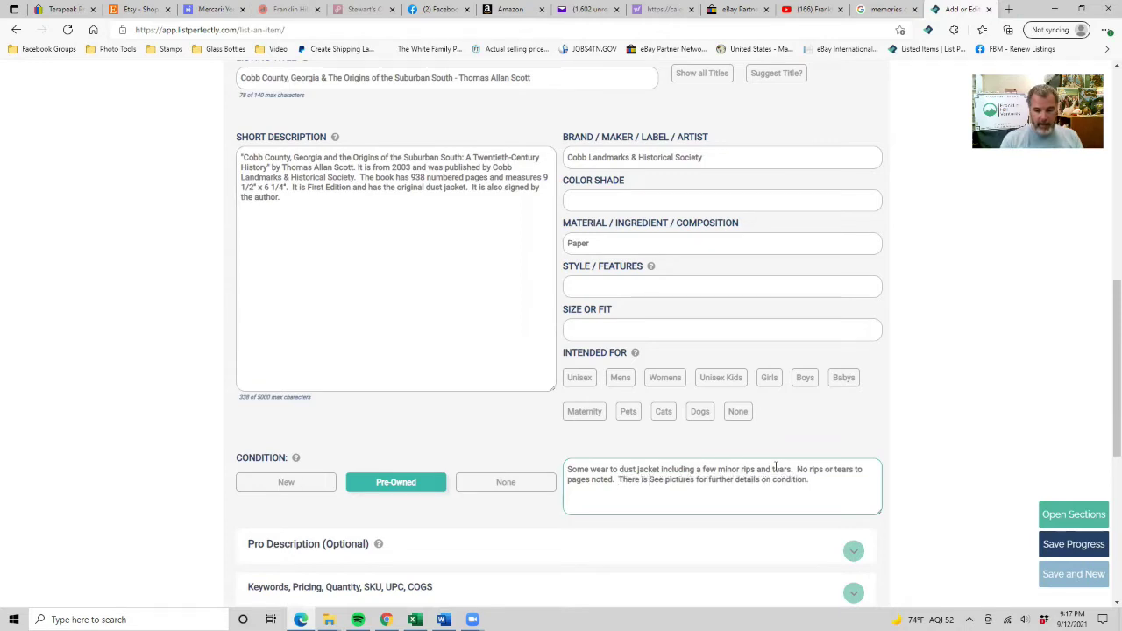
pyautogui.write('e ')
pyautogui.write('sticker res')
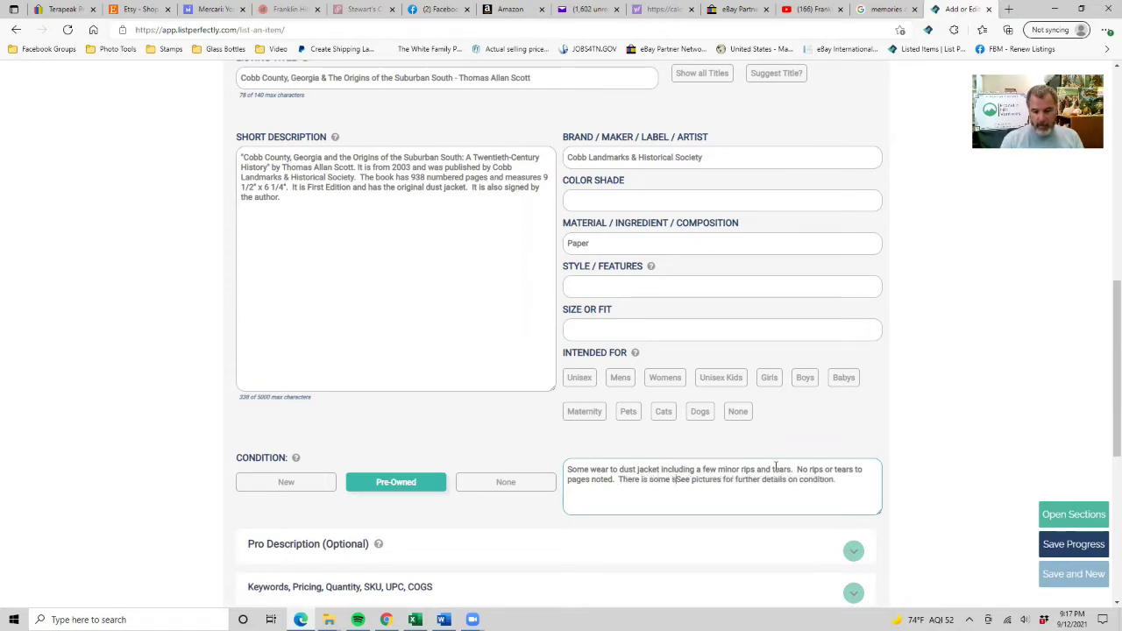
pyautogui.write('idue on the cover pag')
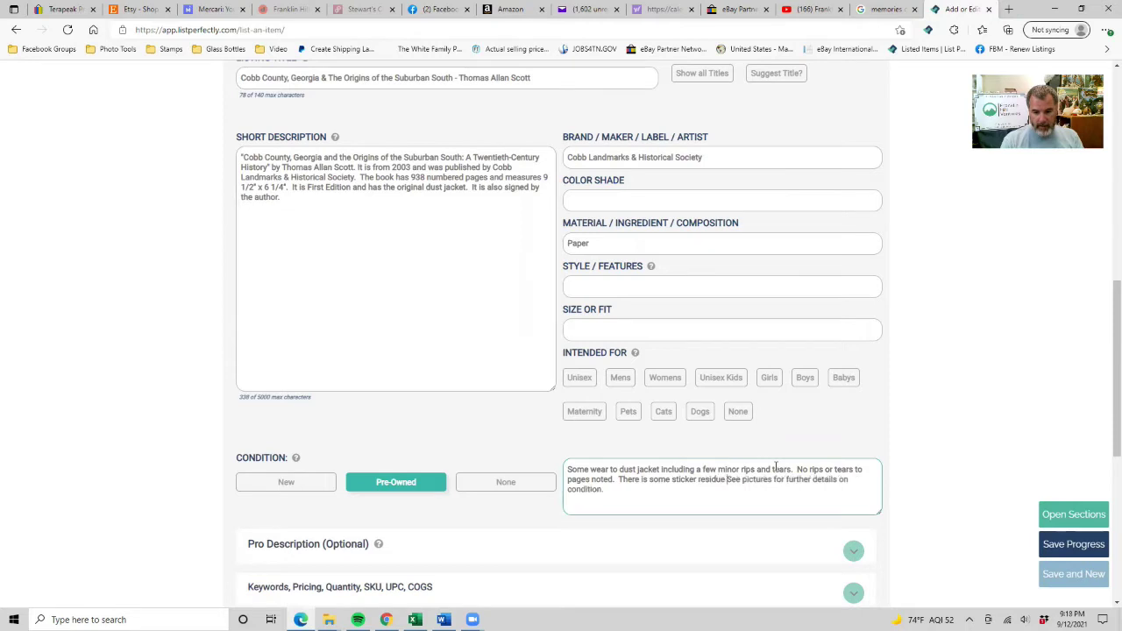
pyautogui.write('e ')
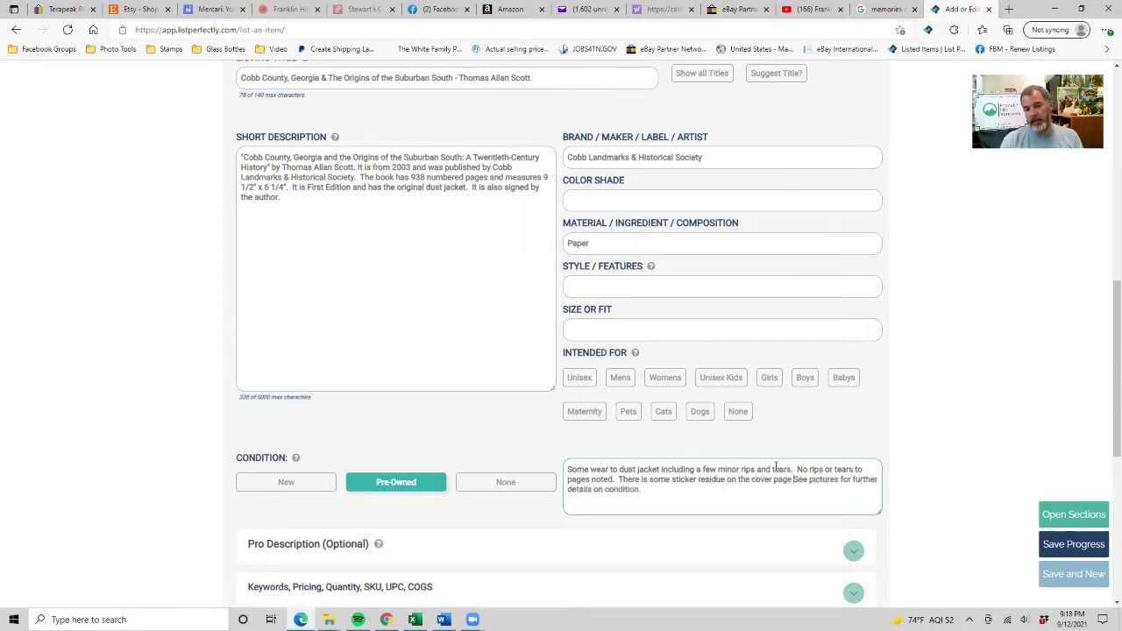
pyautogui.write('that appears to be f')
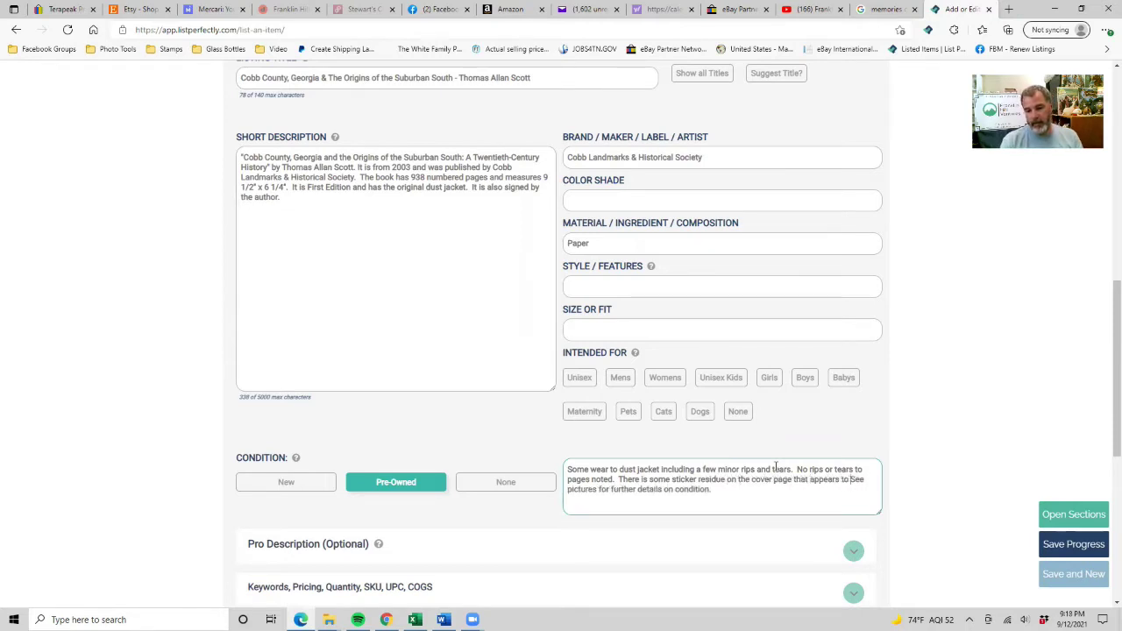
pyautogui.write('rom a name plate.')
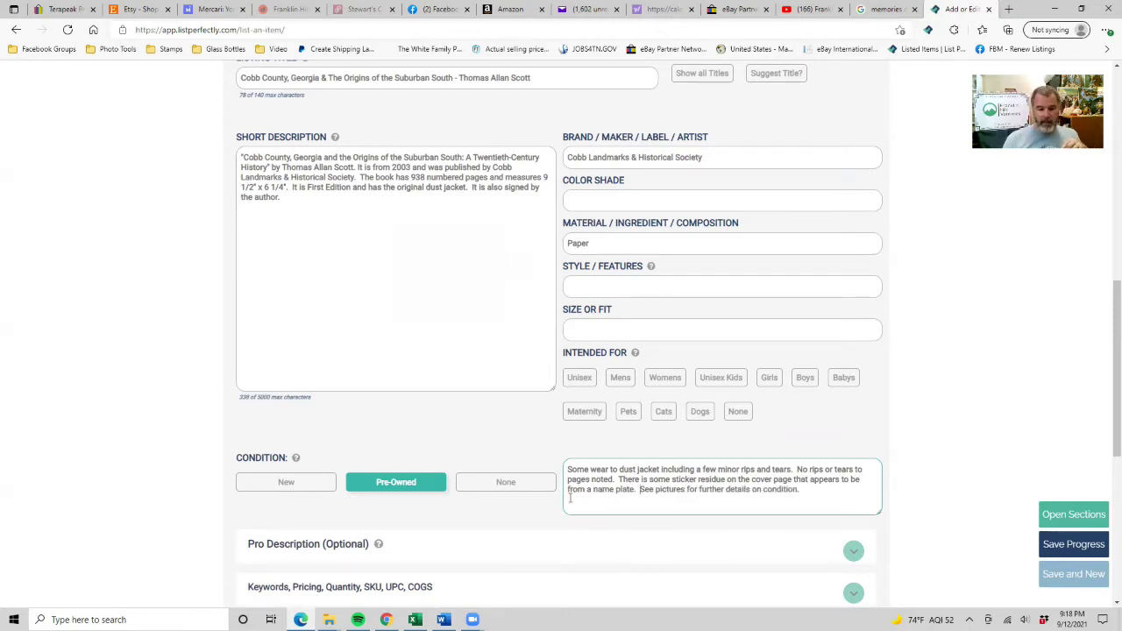
# Expand the Keywords, Pricing, Quantity, SKU, UPC, COGS section of the listing
pyautogui.scroll(-2, 351, 504)
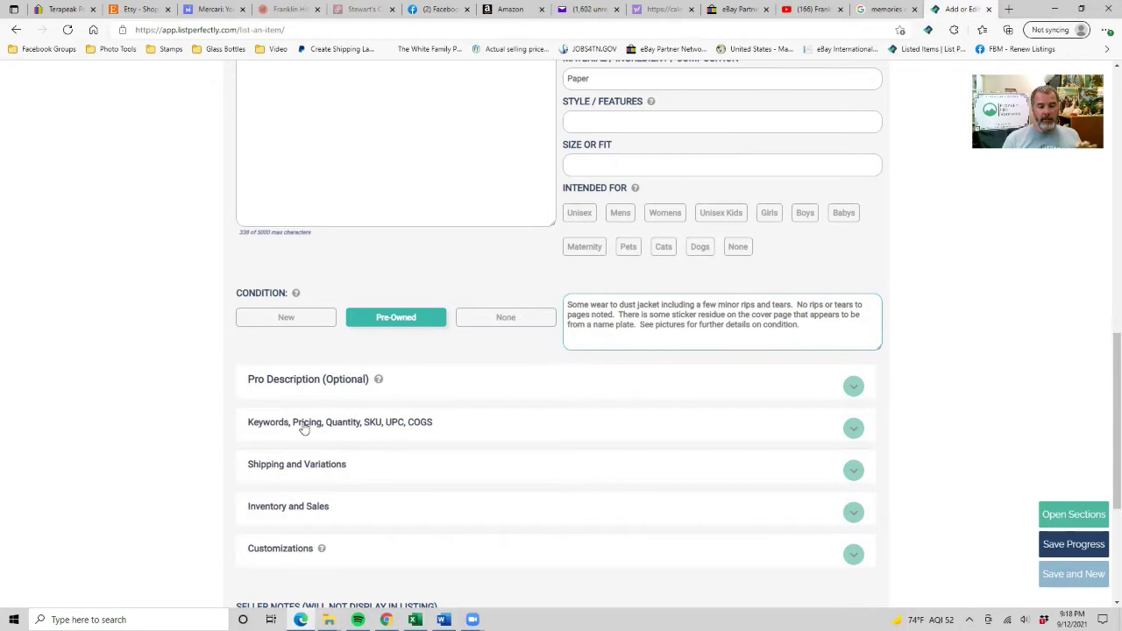
pyautogui.scroll(3, 303, 427)
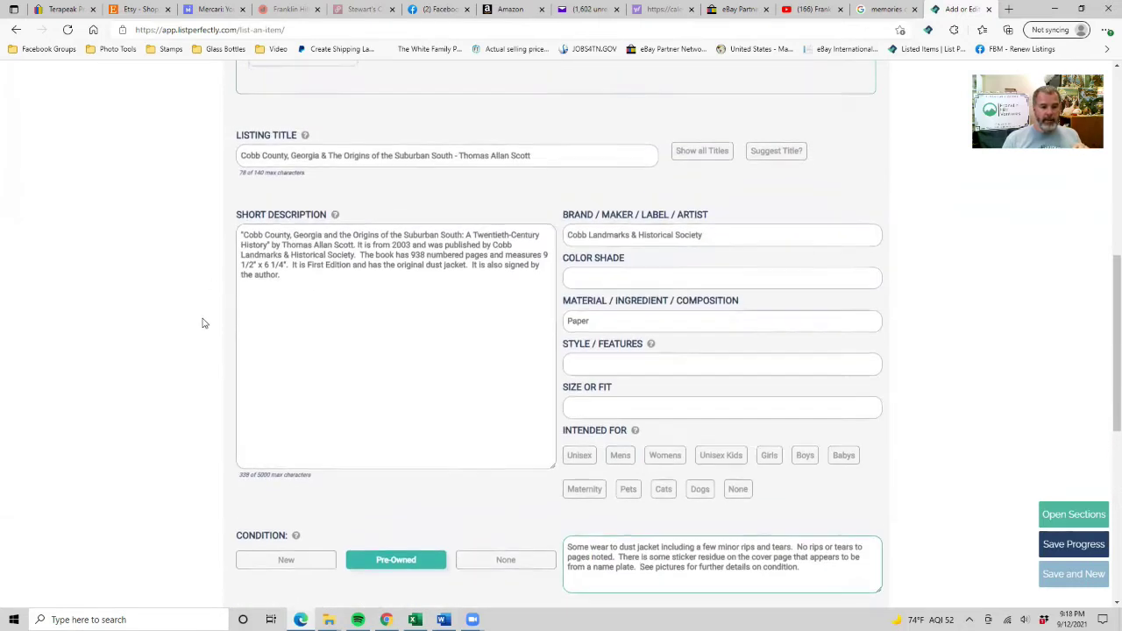
pyautogui.scroll(-4, 202, 324)
pyautogui.click(313, 347)
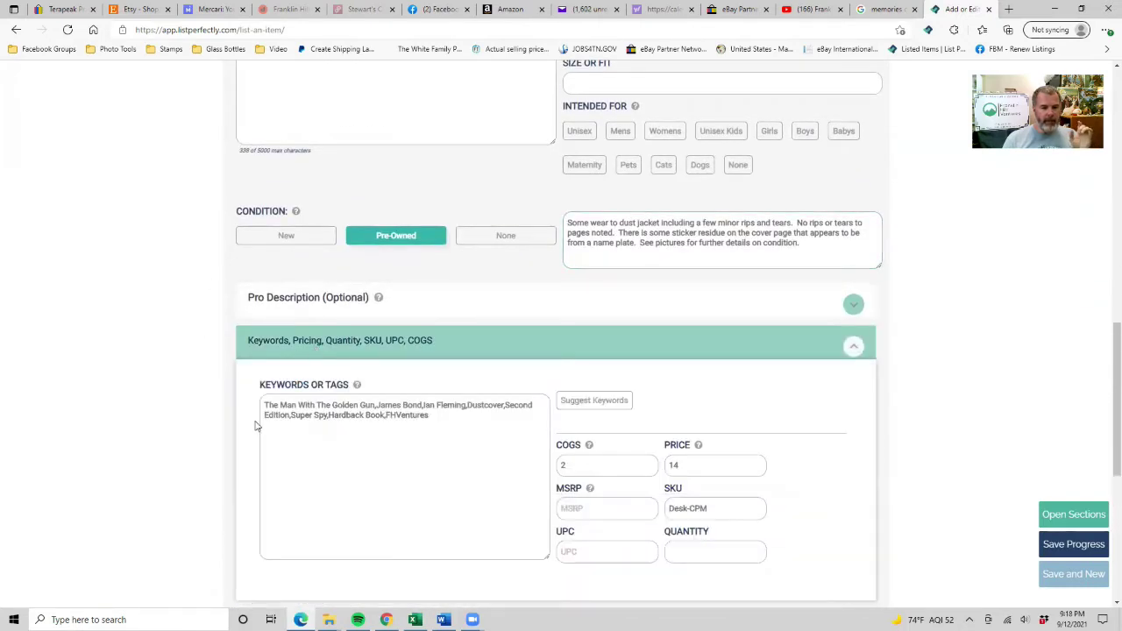
pyautogui.click(503, 464)
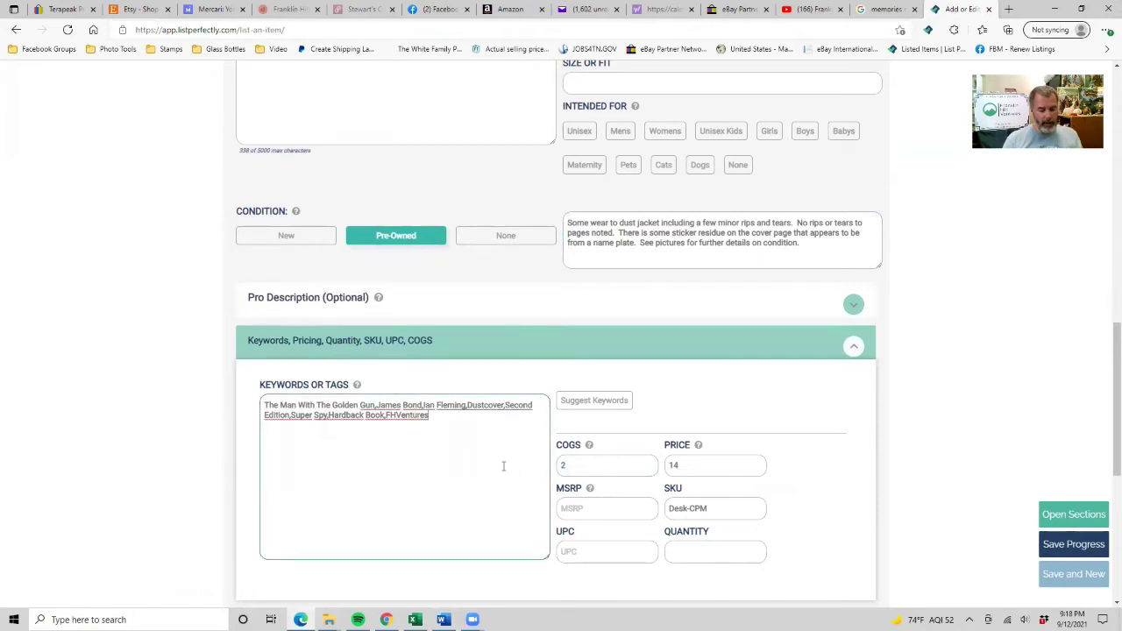
pyautogui.write('.87')
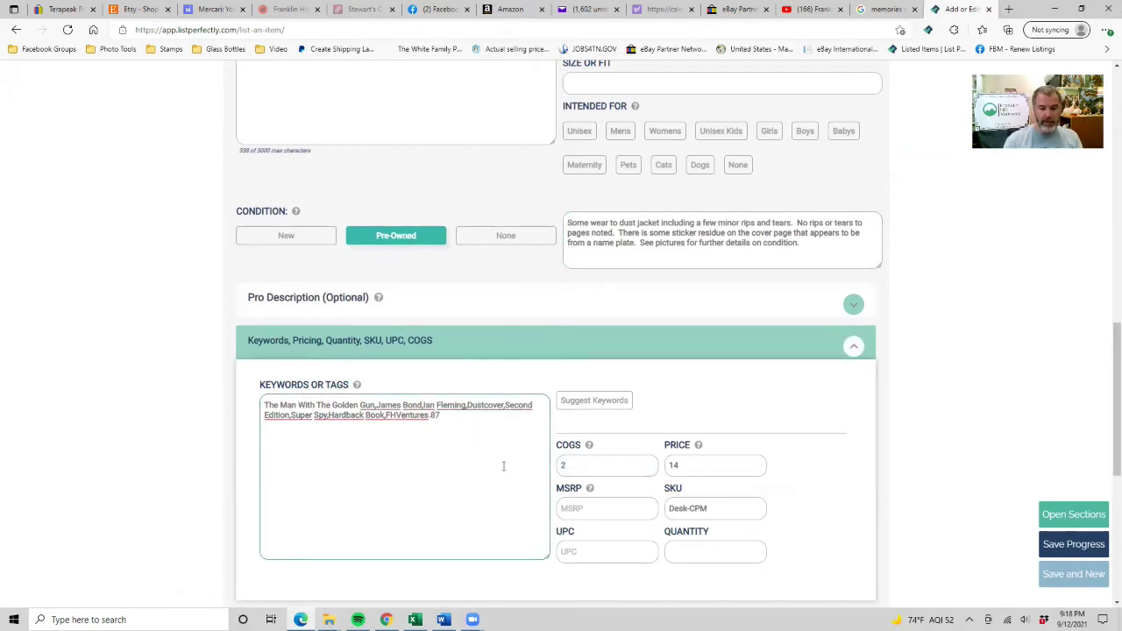
pyautogui.press('BackSpace')
pyautogui.press('BackSpace')
# Set the cost of goods to $0.87 and the price to $16.00
pyautogui.doubleClick(605, 466)
pyautogui.write('.87')
pyautogui.press('Tab')
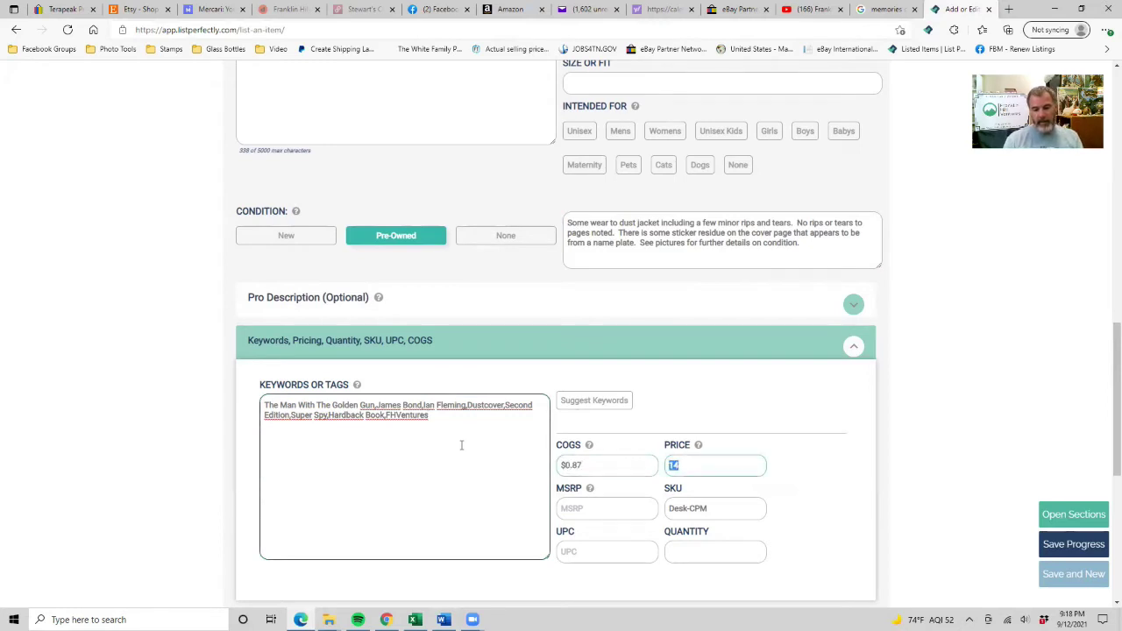
pyautogui.write('16')
pyautogui.press('Tab')
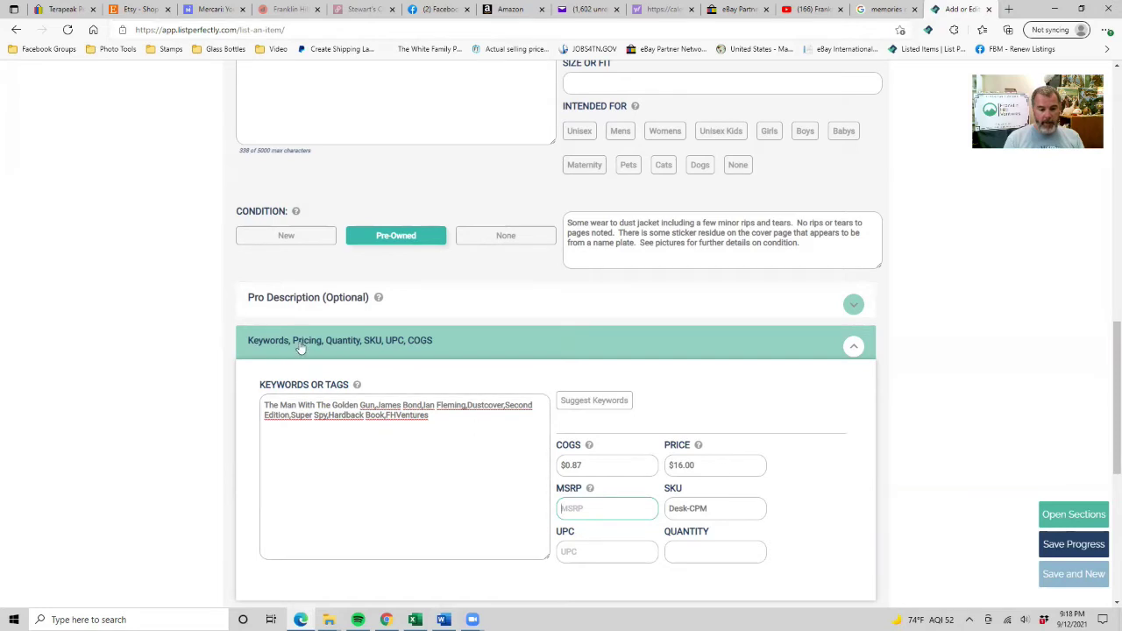
# Replace the first three template keywords with "Cobb County Georgia", "Suburban South" and the author's full name, separated by commas
pyautogui.moveTo(263, 405); pyautogui.dragTo(467, 405)
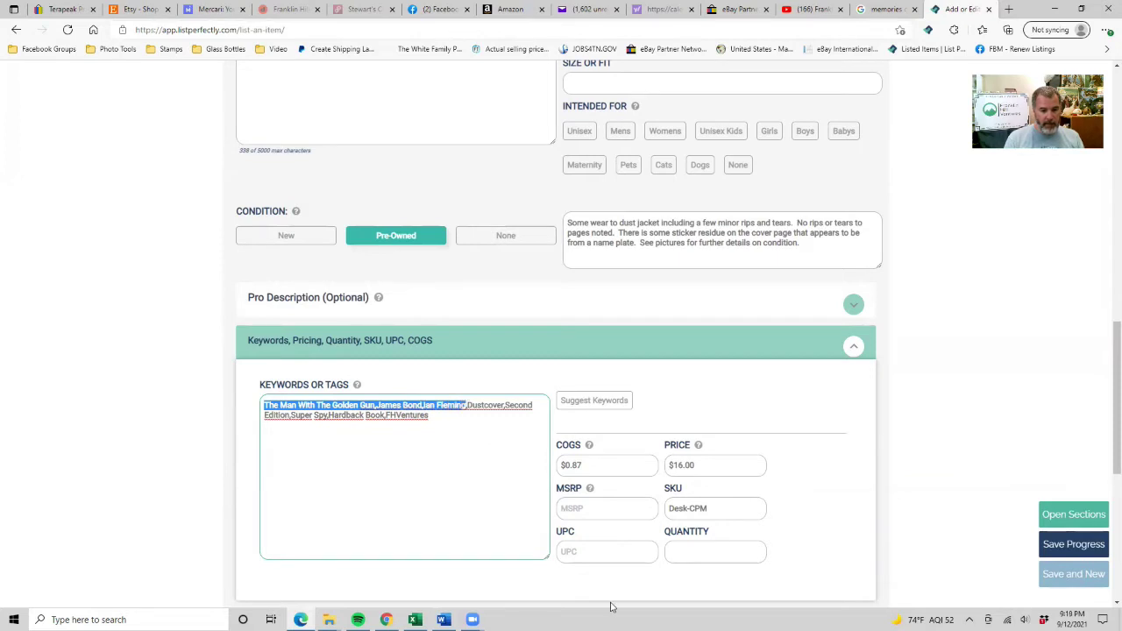
pyautogui.write('Cobb County')
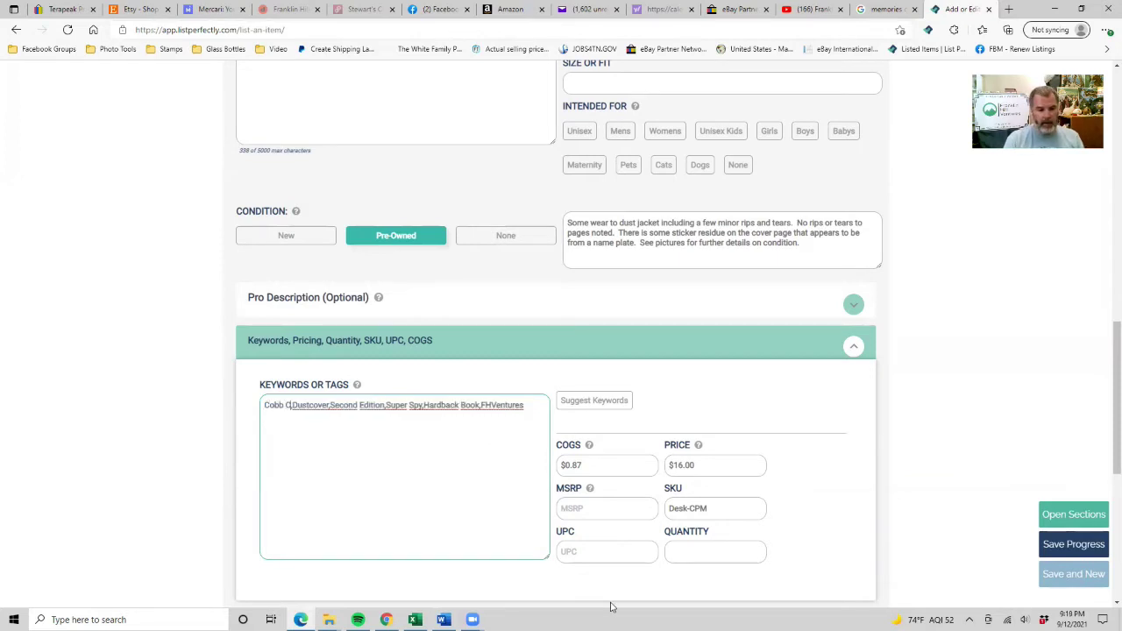
pyautogui.write(' Georgia')
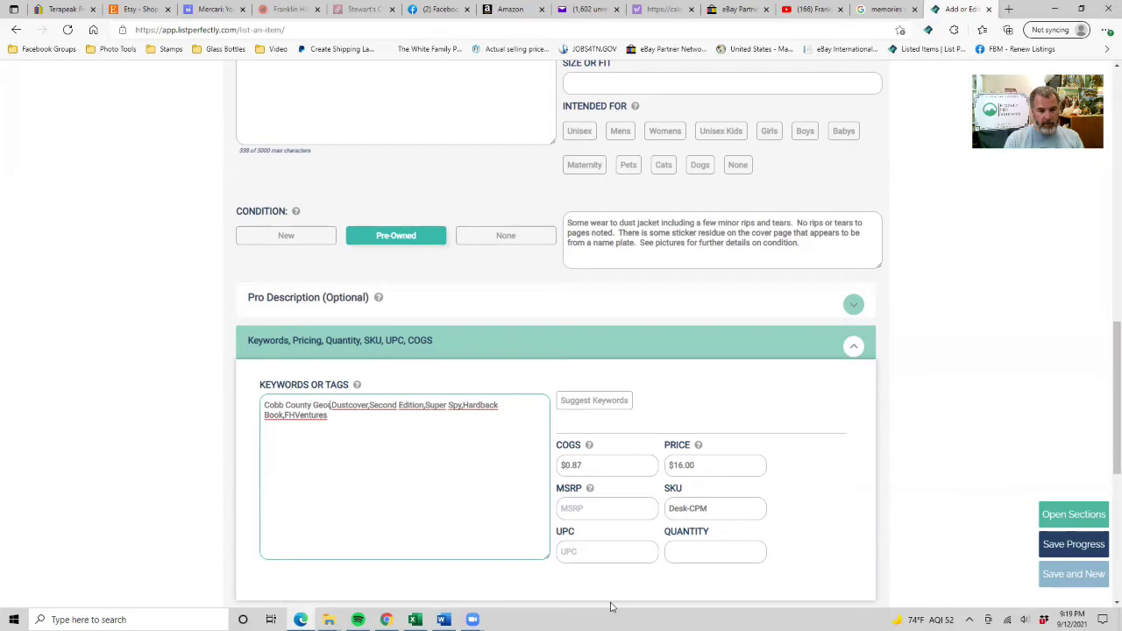
pyautogui.write(',')
pyautogui.write('Sub,')
pyautogui.write('urban South')
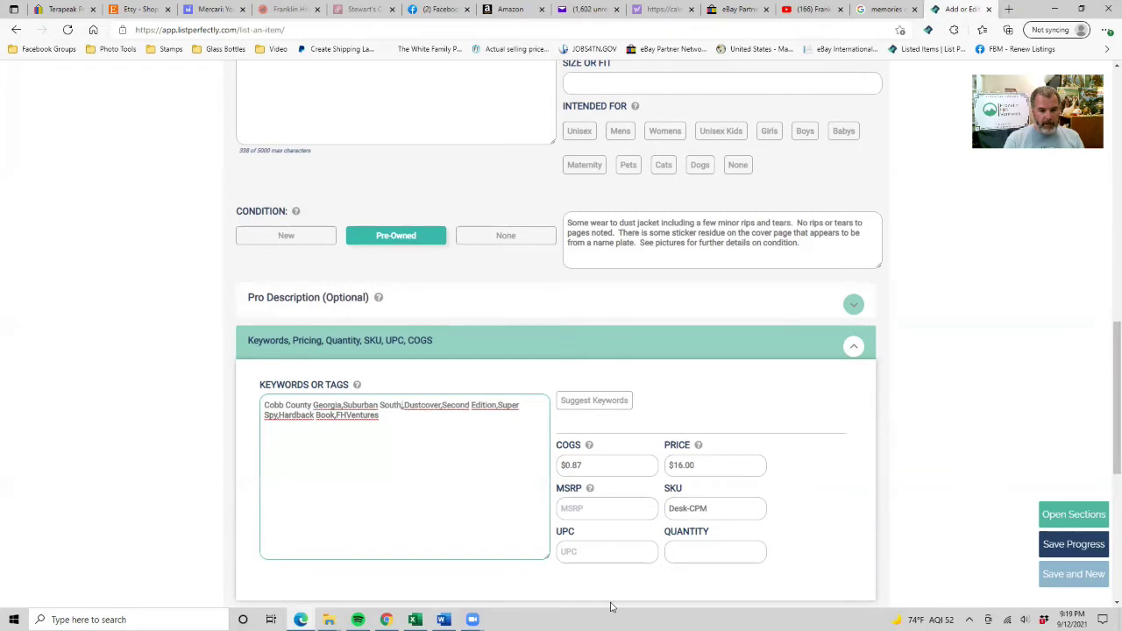
pyautogui.write(',Thomas')
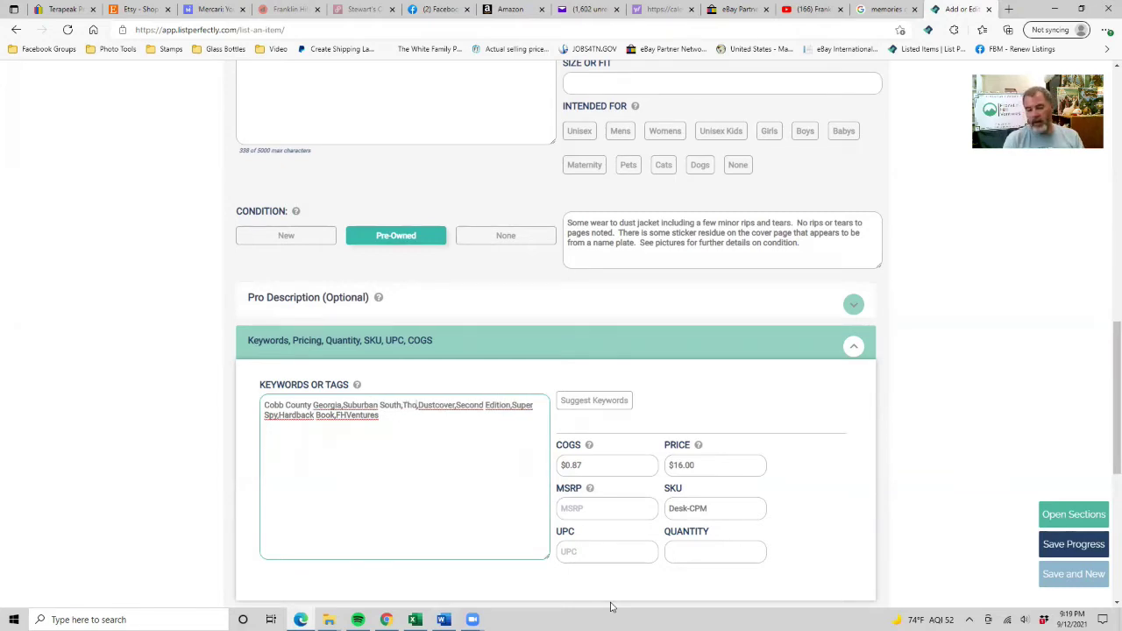
pyautogui.write(' Allan Scott')
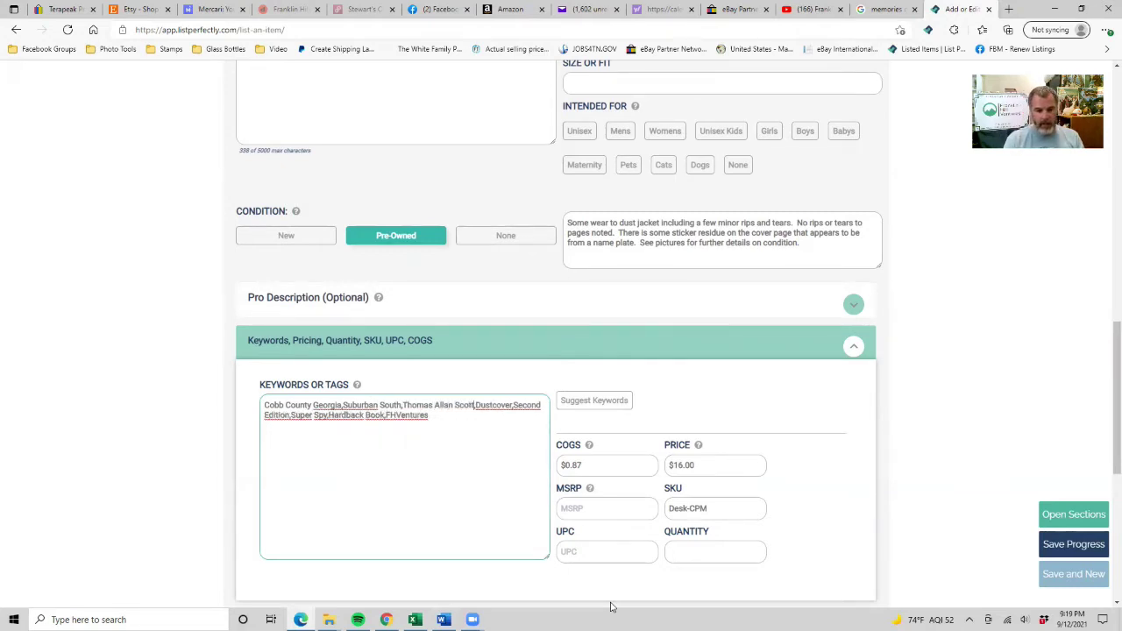
# Insert the keywords "History Book" and "Local History" after the author's name in the keyword list
pyautogui.write(',History B')
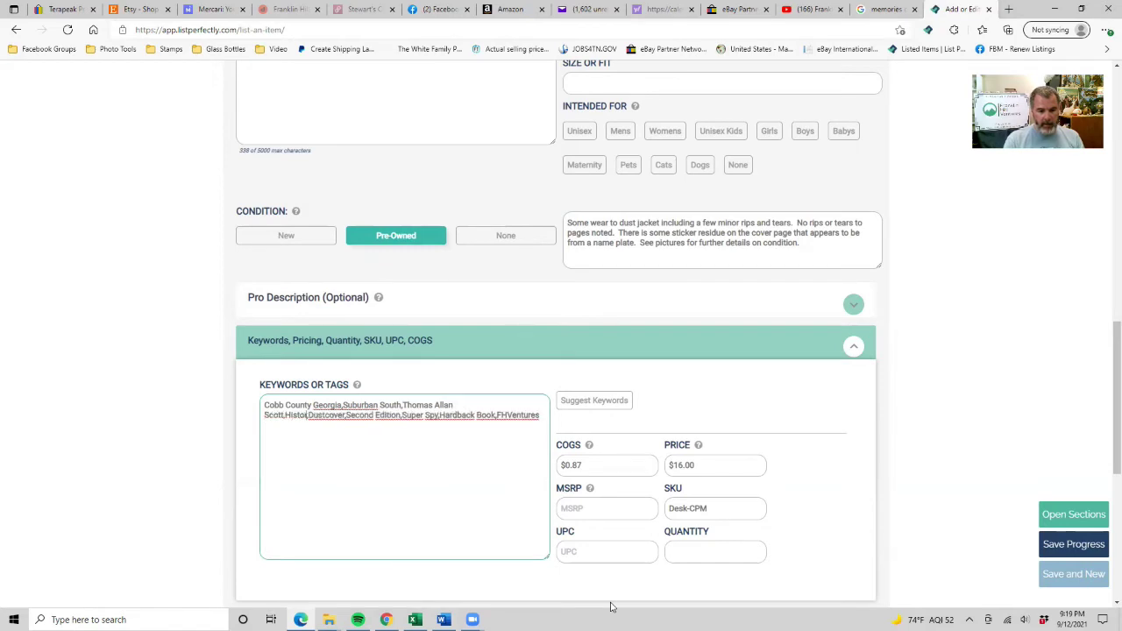
pyautogui.write('ook,Local')
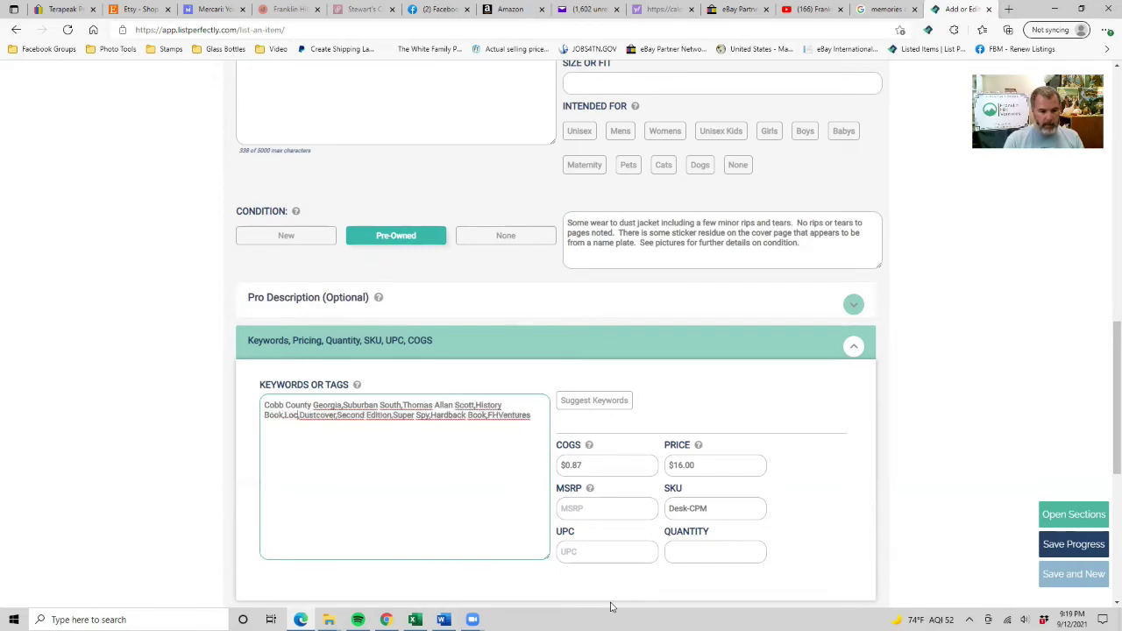
pyautogui.write(' History')
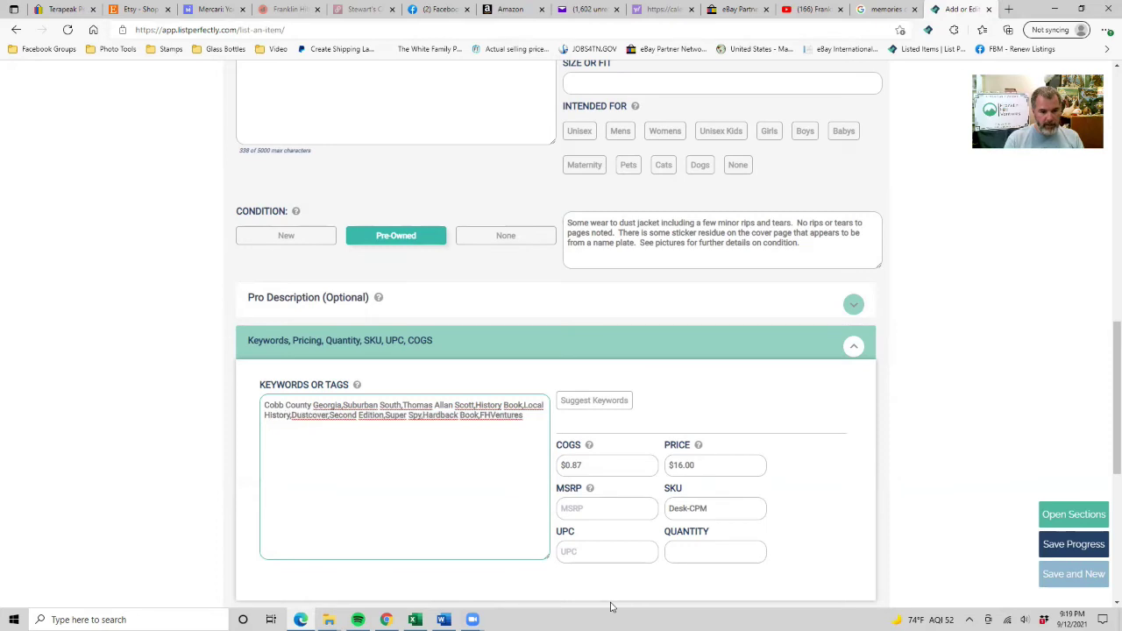
# Change the edition keyword to "First Edition"
pyautogui.press('BackSpace')
pyautogui.press('BackSpace')
pyautogui.press('BackSpace')
pyautogui.press('BackSpace')
pyautogui.press('BackSpace')
pyautogui.press('BackSpace')
pyautogui.write('First')
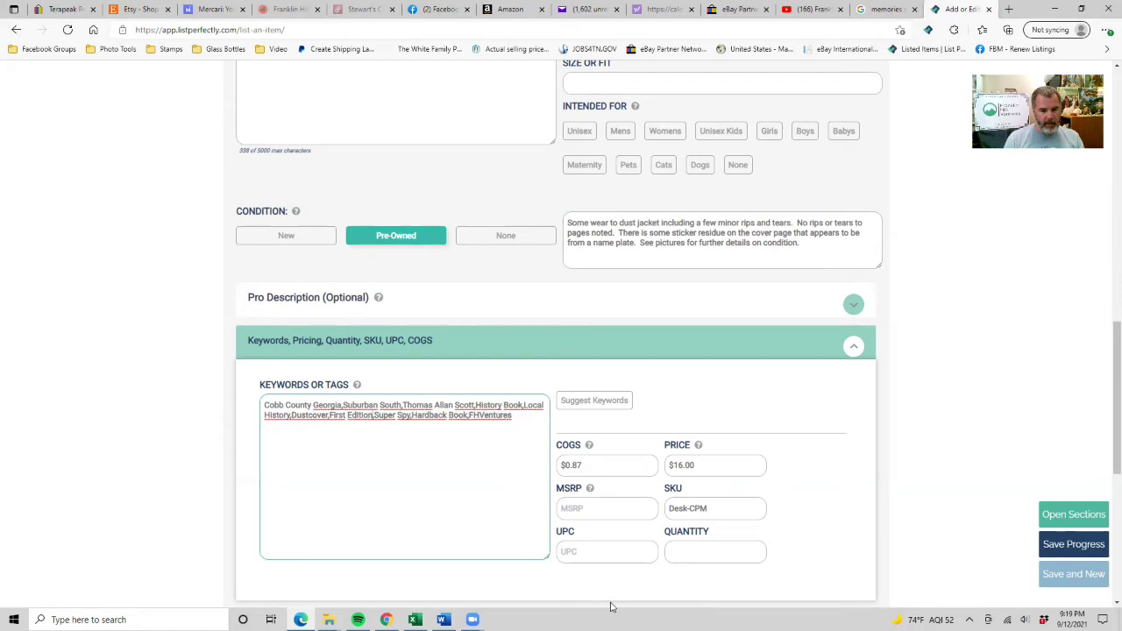
# Remove the leftover template keyword "Super Spy" from the keyword list
pyautogui.press('Delete')
pyautogui.press('Delete')
pyautogui.press('Delete')
pyautogui.press('Delete')
pyautogui.press('Delete')
pyautogui.press('Delete')
pyautogui.press('Delete')
pyautogui.press('Delete')
pyautogui.press('Delete')
pyautogui.press('Delete')
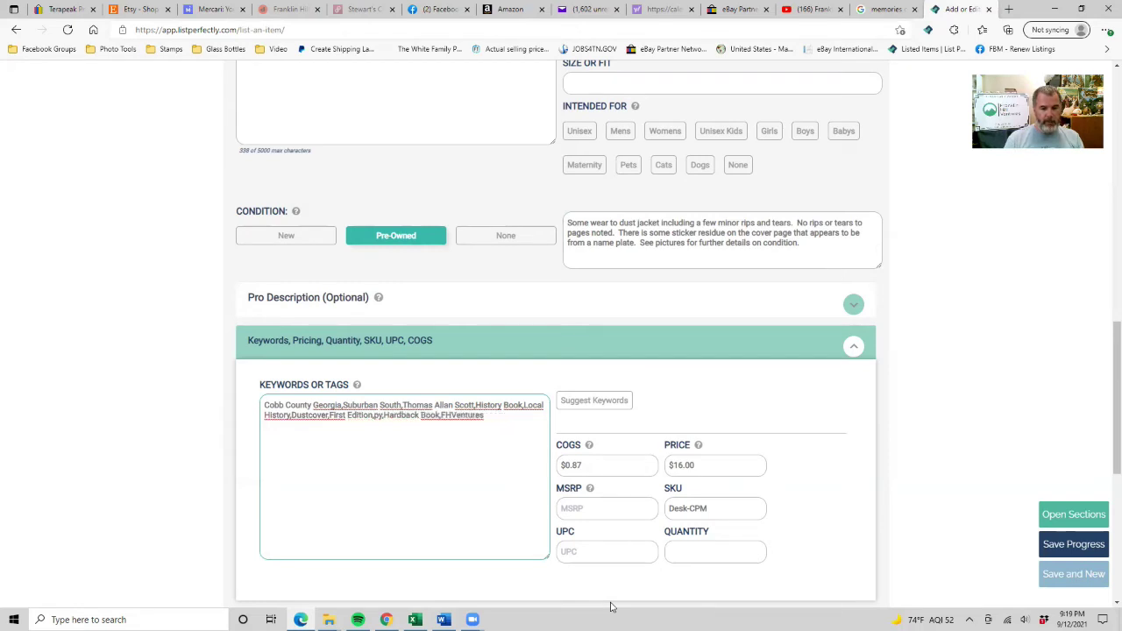
pyautogui.press('Delete')
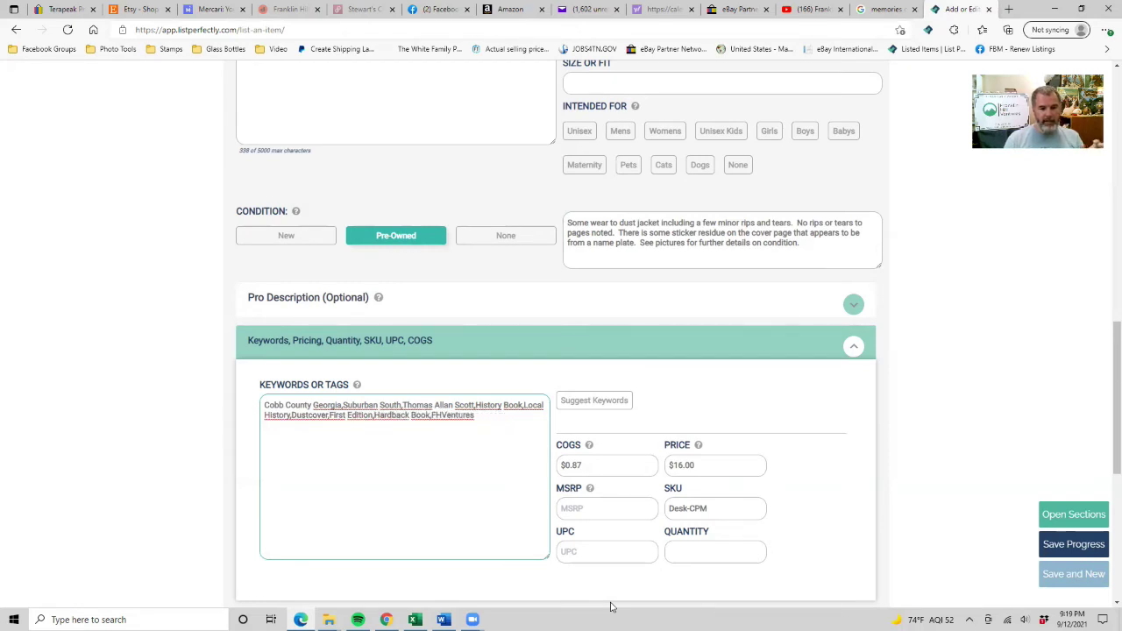
# Set the MSRP to 0 and expand the Shipping and Variations section
pyautogui.click(609, 511)
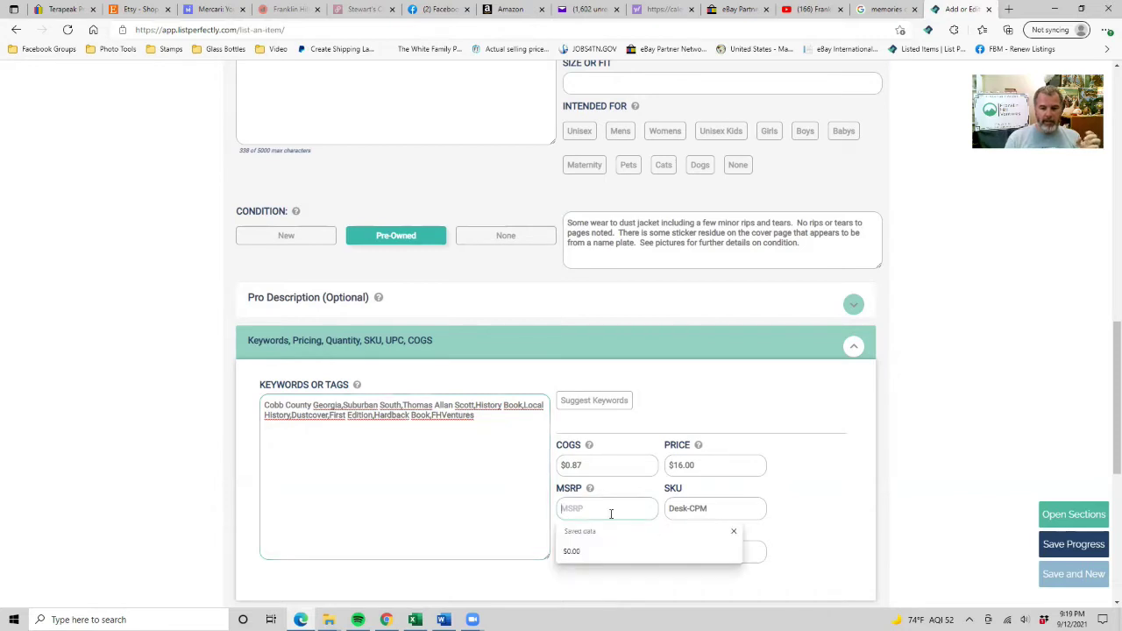
pyautogui.write('0')
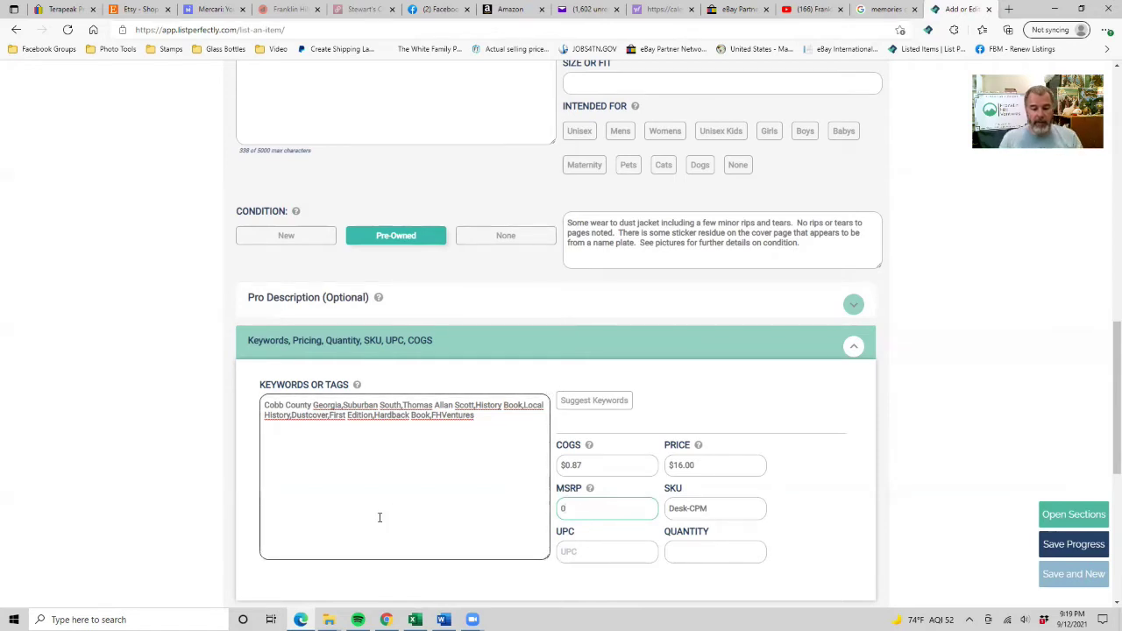
pyautogui.scroll(-1, 379, 518)
pyautogui.scroll(-1, 426, 435)
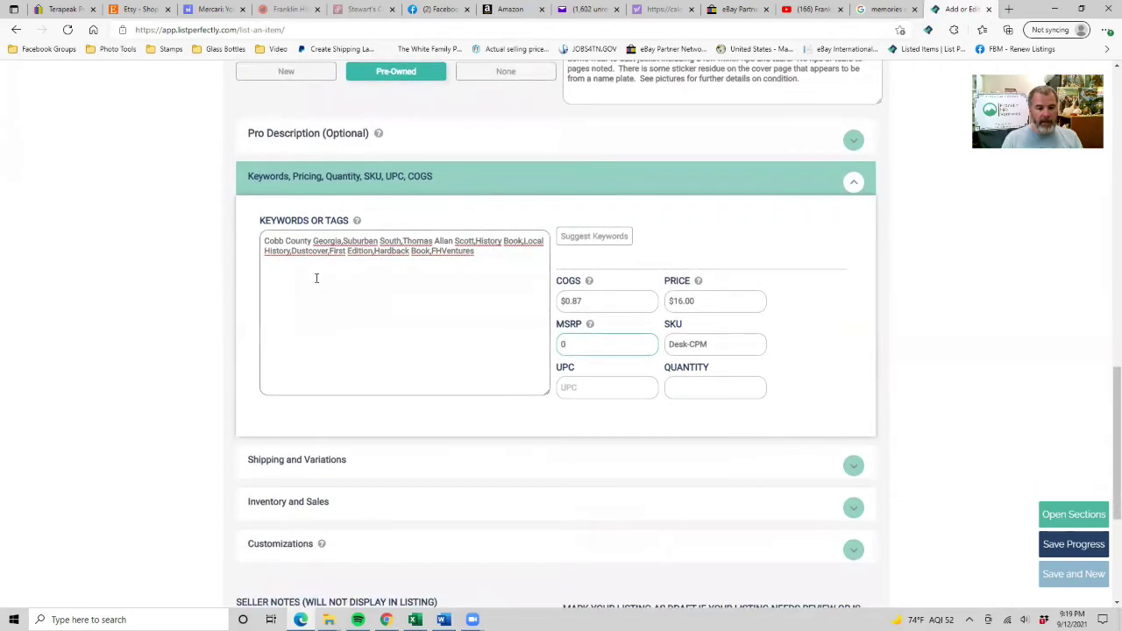
pyautogui.click(290, 463)
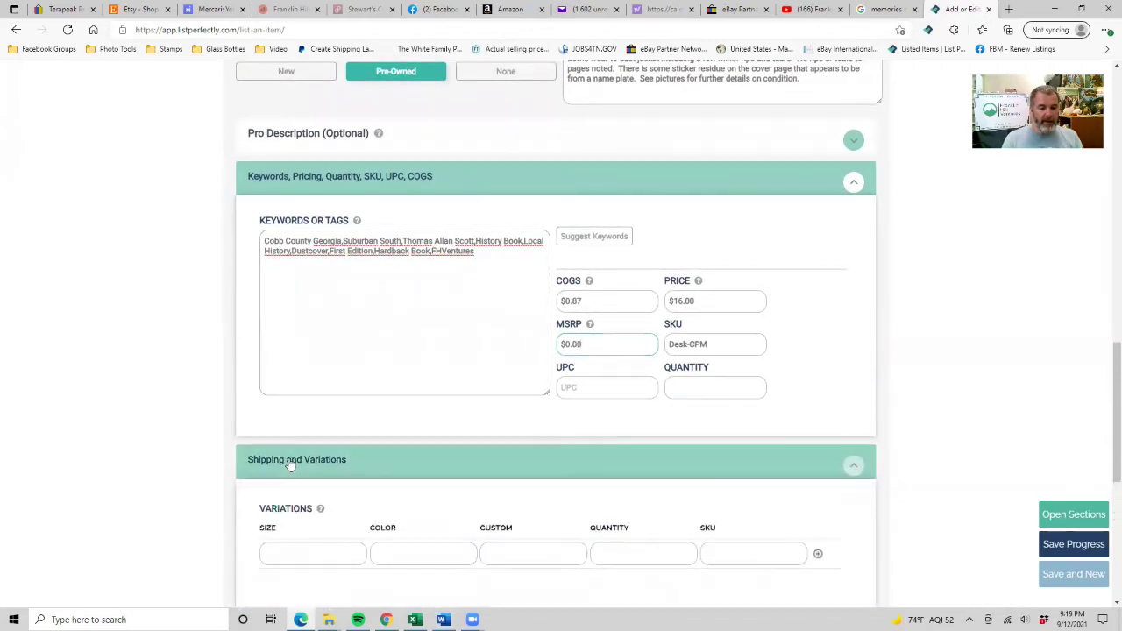
# Set the shipping weight to 4 lb 10 oz
pyautogui.scroll(-2, 238, 445)
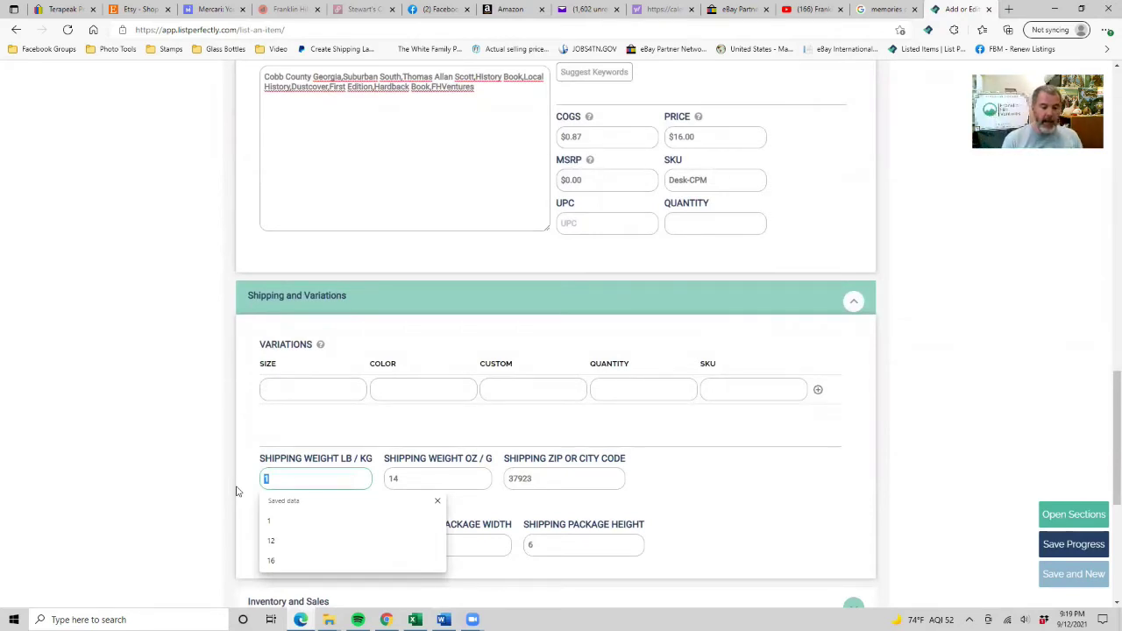
pyautogui.write('4')
pyautogui.press('Tab')
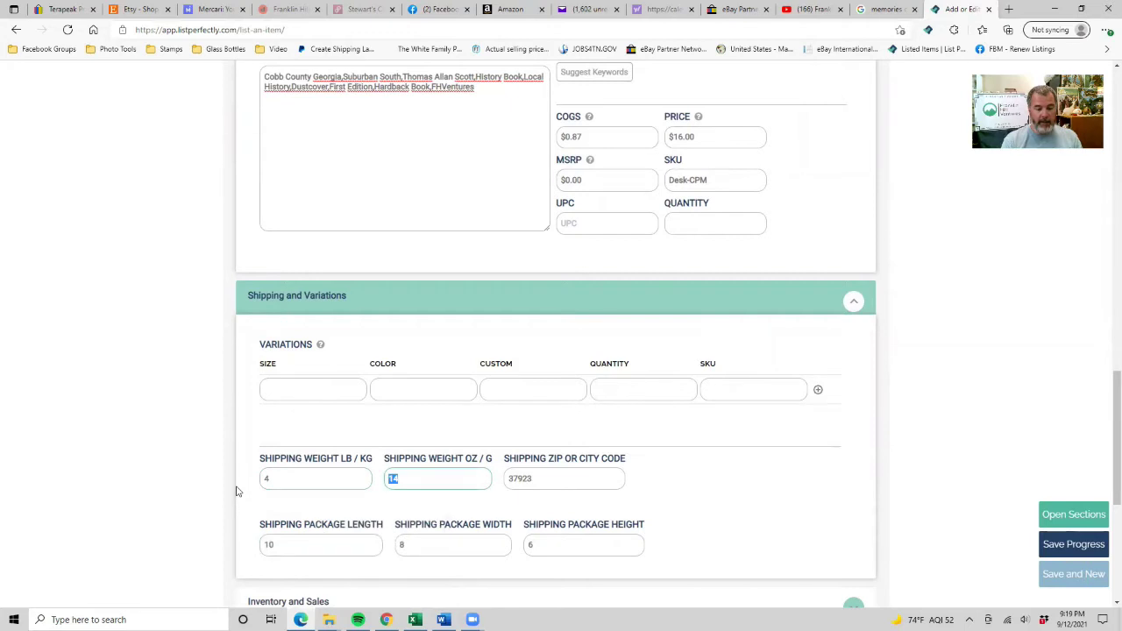
pyautogui.write('10')
pyautogui.press('Tab')
# Set the shipping package length to 12, width to 10 and height to 8
pyautogui.press('Tab')
pyautogui.write('12')
pyautogui.press('Tab')
pyautogui.write('10')
pyautogui.press('Tab')
pyautogui.write('8')
pyautogui.press('Tab')
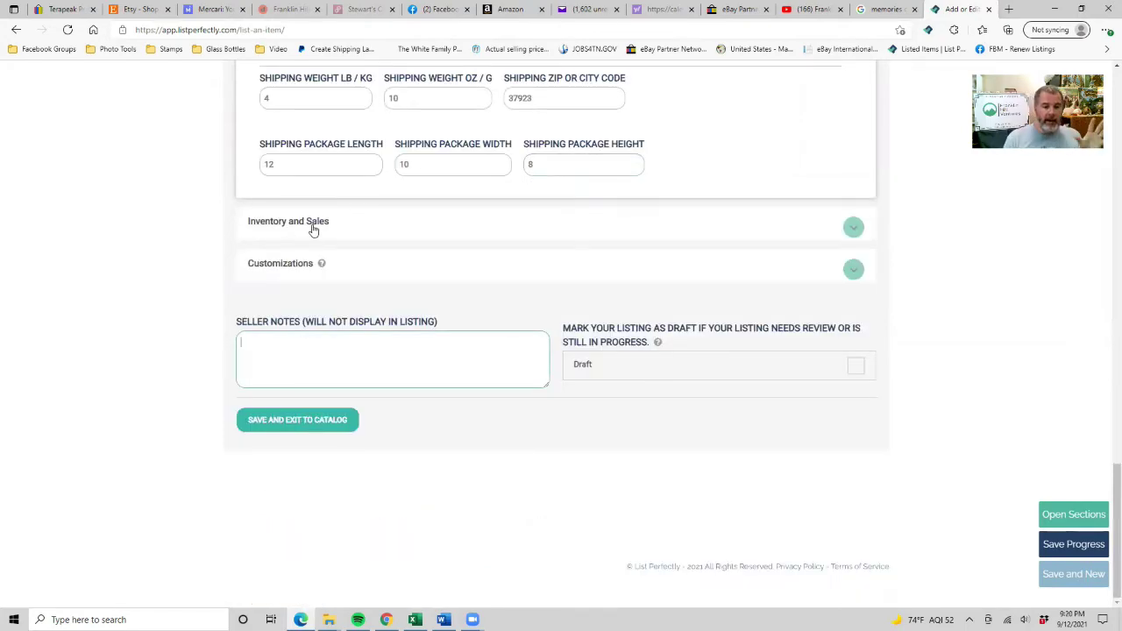
# Check the Inventory and Sales section, then save the listing and exit to the catalog
pyautogui.scroll(3, 353, 185)
pyautogui.scroll(-3, 288, 446)
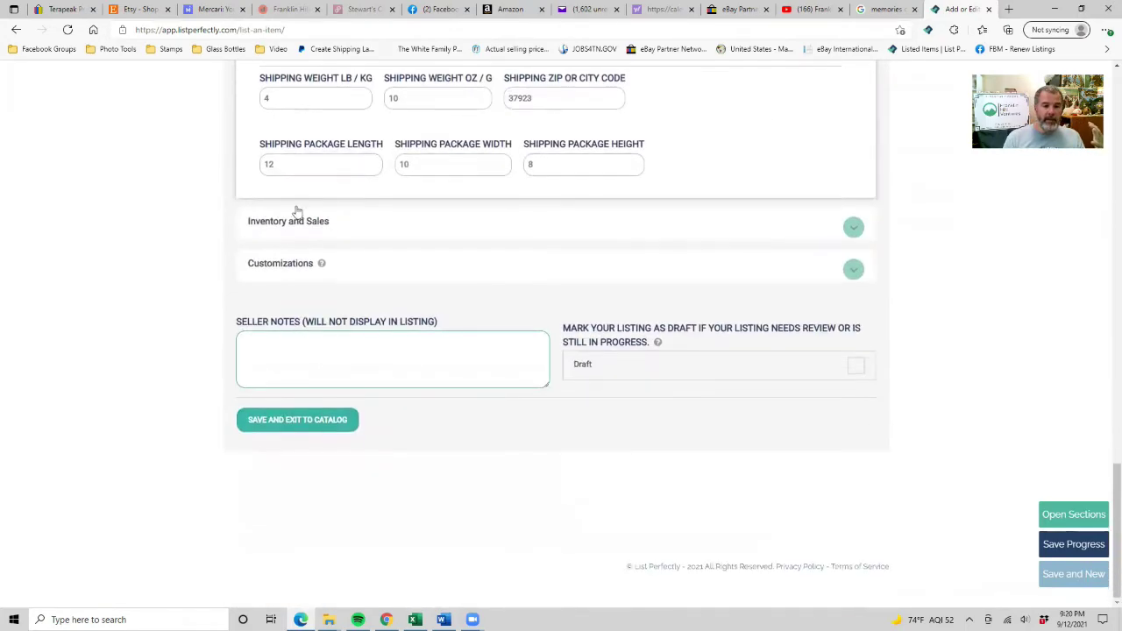
pyautogui.click(291, 223)
pyautogui.scroll(-5, 296, 429)
pyautogui.scroll(5, 298, 429)
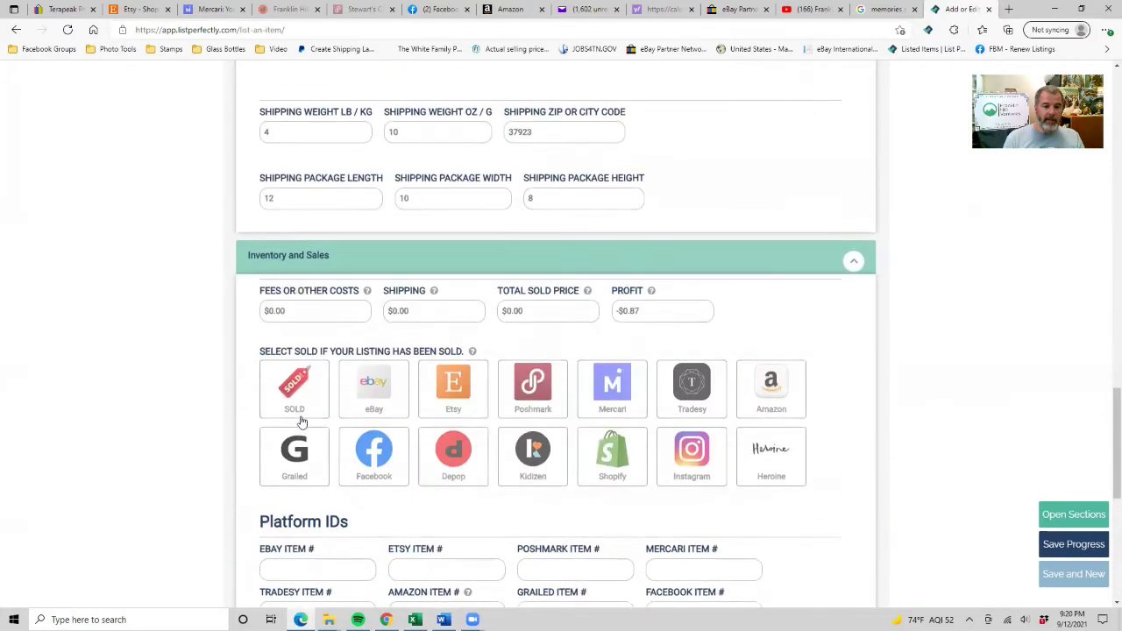
pyautogui.scroll(-5, 300, 423)
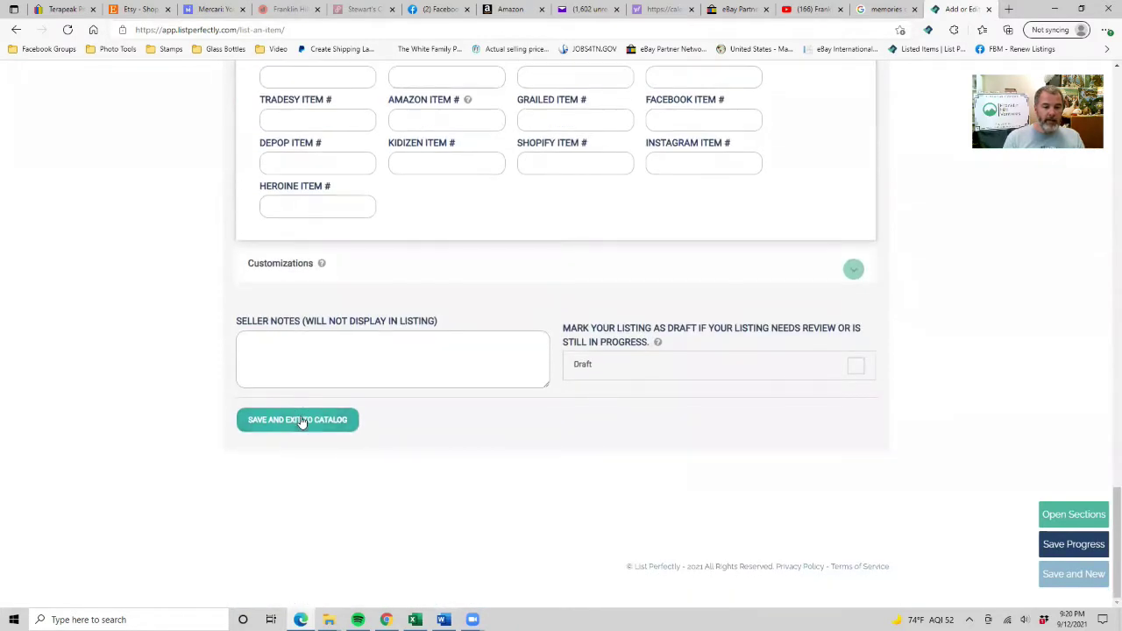
pyautogui.click(298, 420)
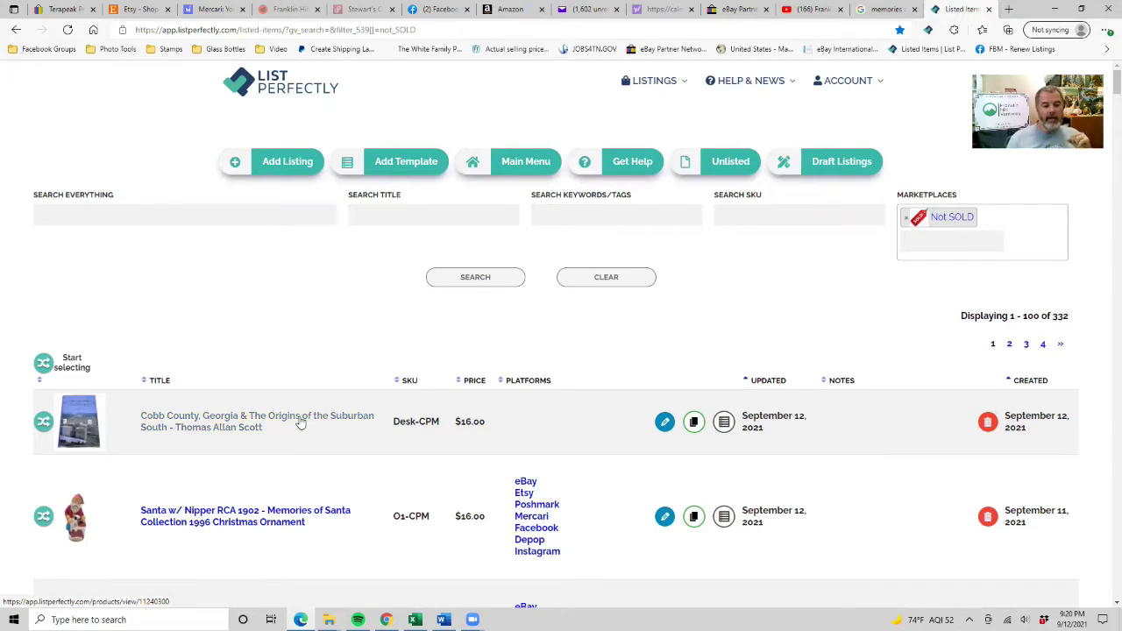
# Open the saved Cobb County book listing from the catalog and review its details and photos
pyautogui.click(225, 421)
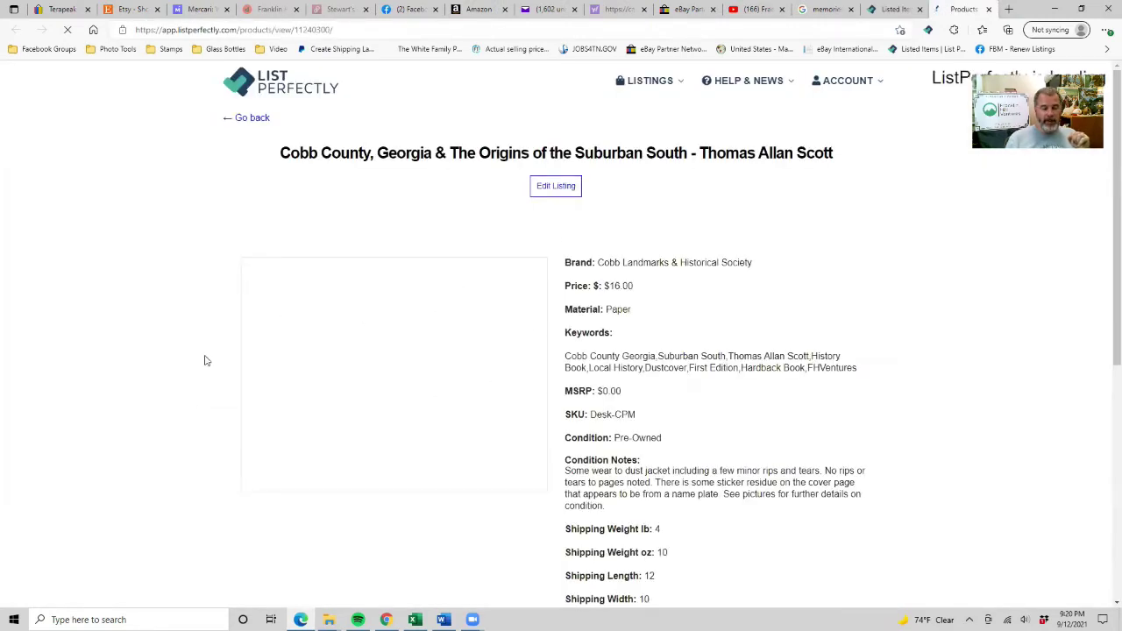
pyautogui.scroll(-4, 278, 363)
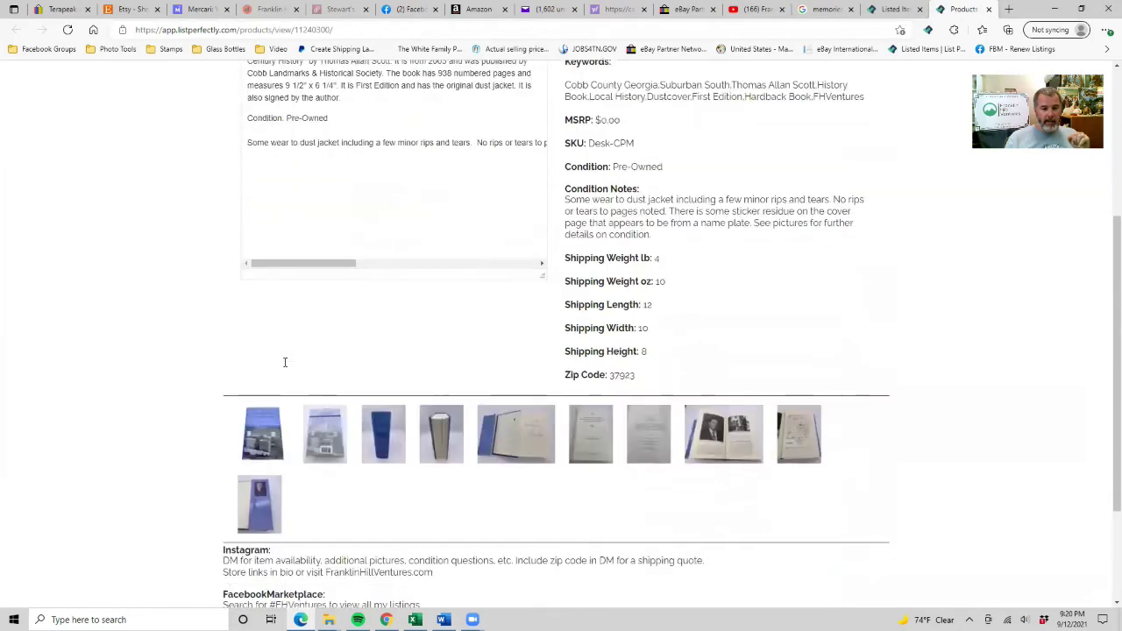
pyautogui.scroll(3, 345, 471)
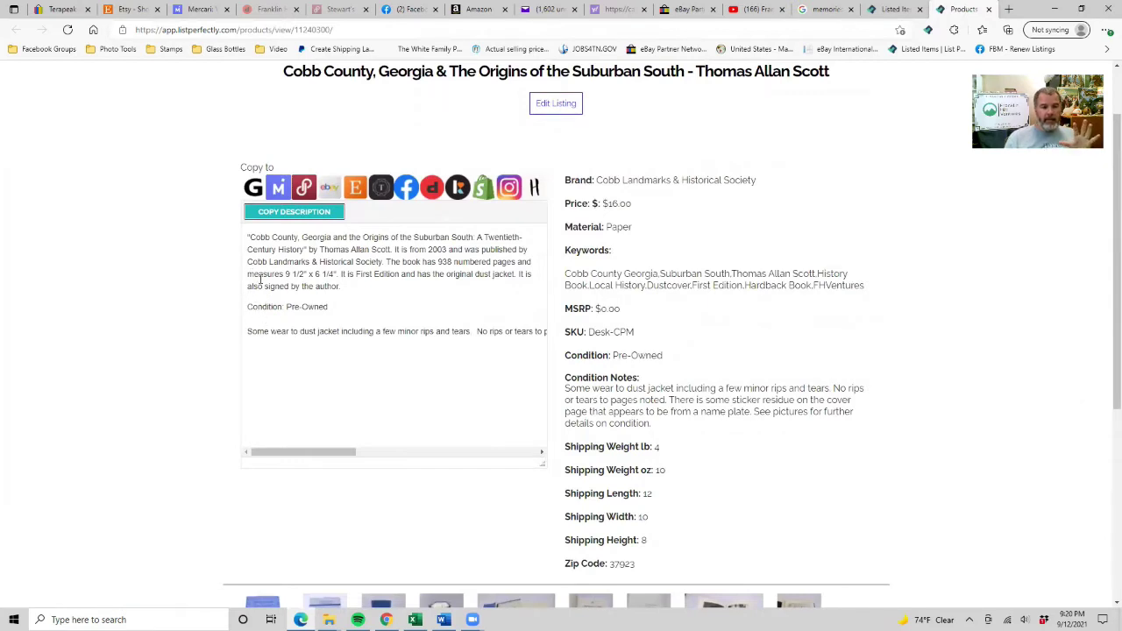
# Delete the "Condition: Pre-Owned" line and the blank space after it from the product page's description
pyautogui.click(260, 308)
pyautogui.hotkey('shift', 'End')
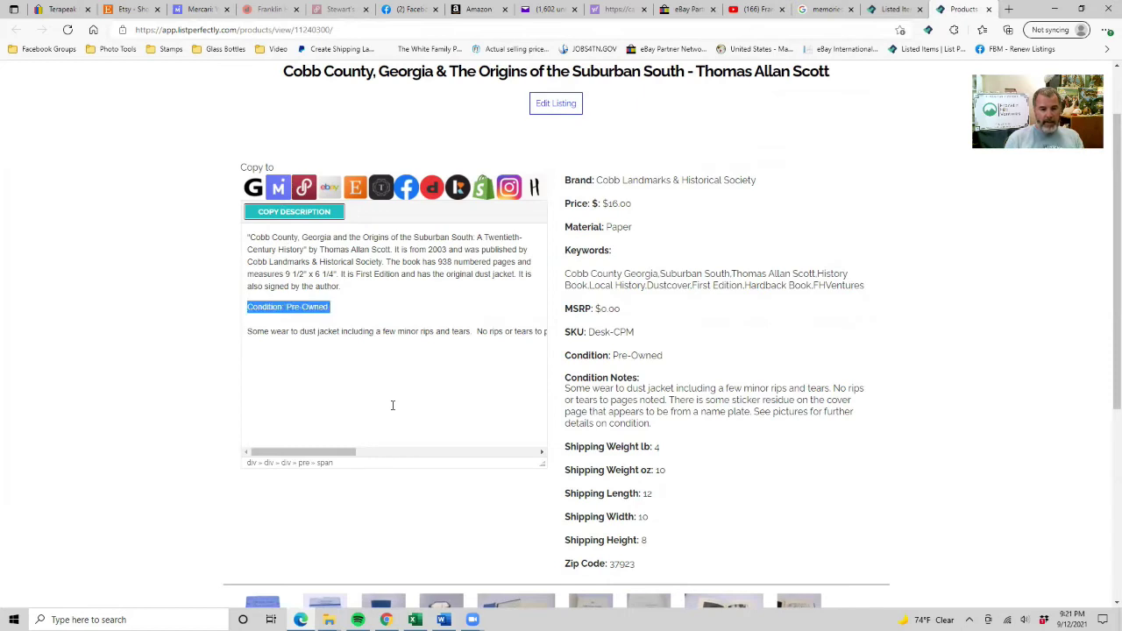
pyautogui.press('Delete')
pyautogui.press('Delete')
pyautogui.press('Delete')
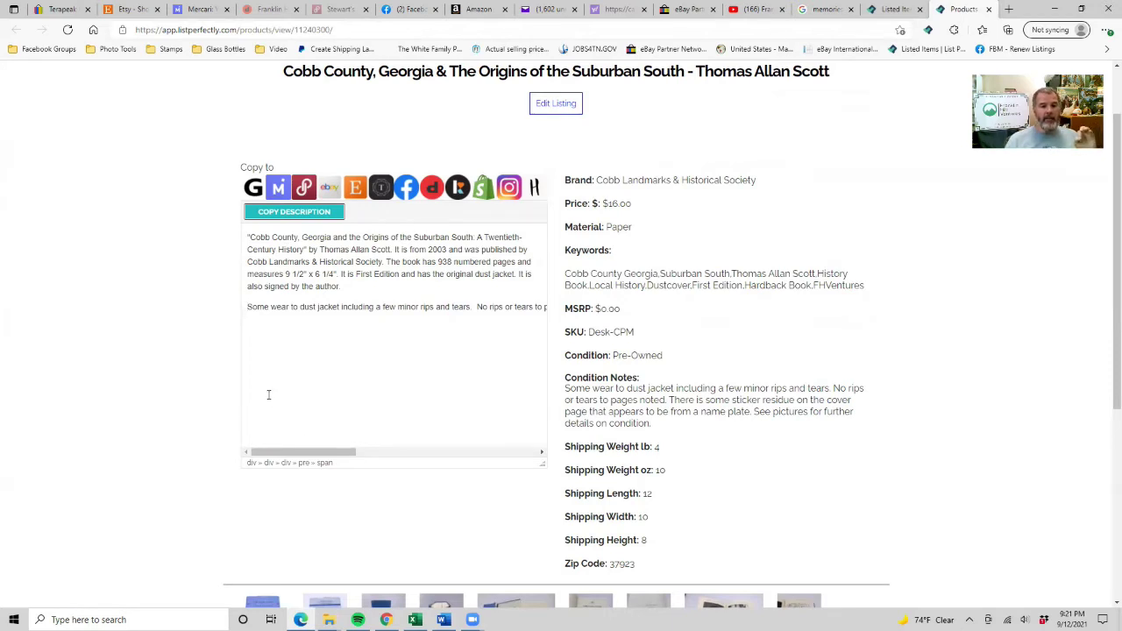
# Copy the listing to Mercari, Poshmark and eBay, returning to the product page after each marketplace
pyautogui.click(277, 191)
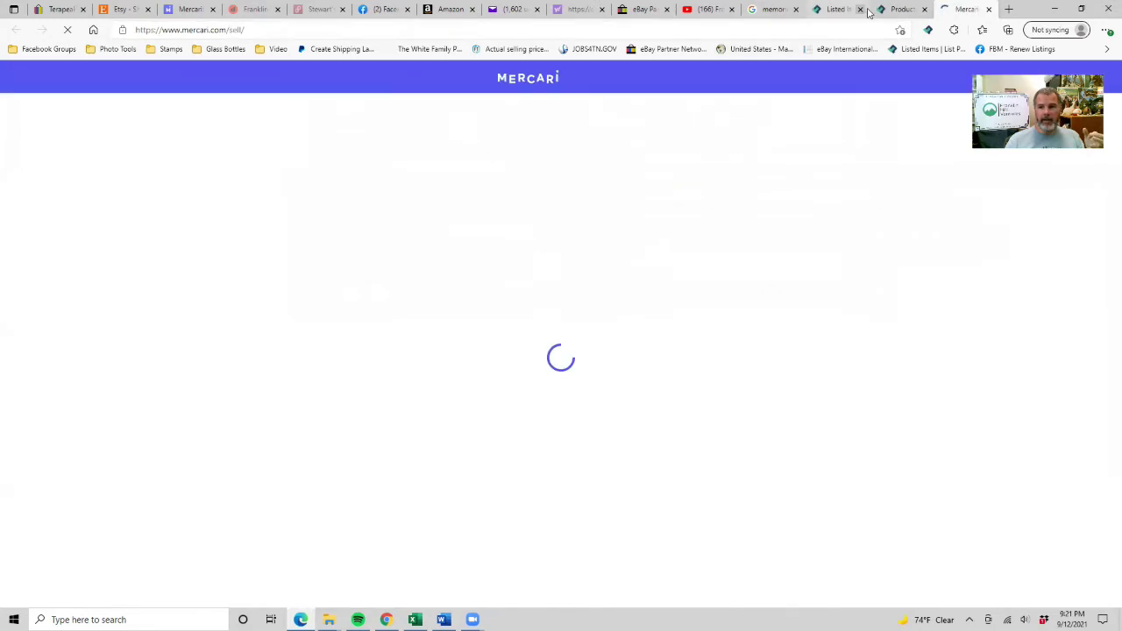
pyautogui.click(896, 8)
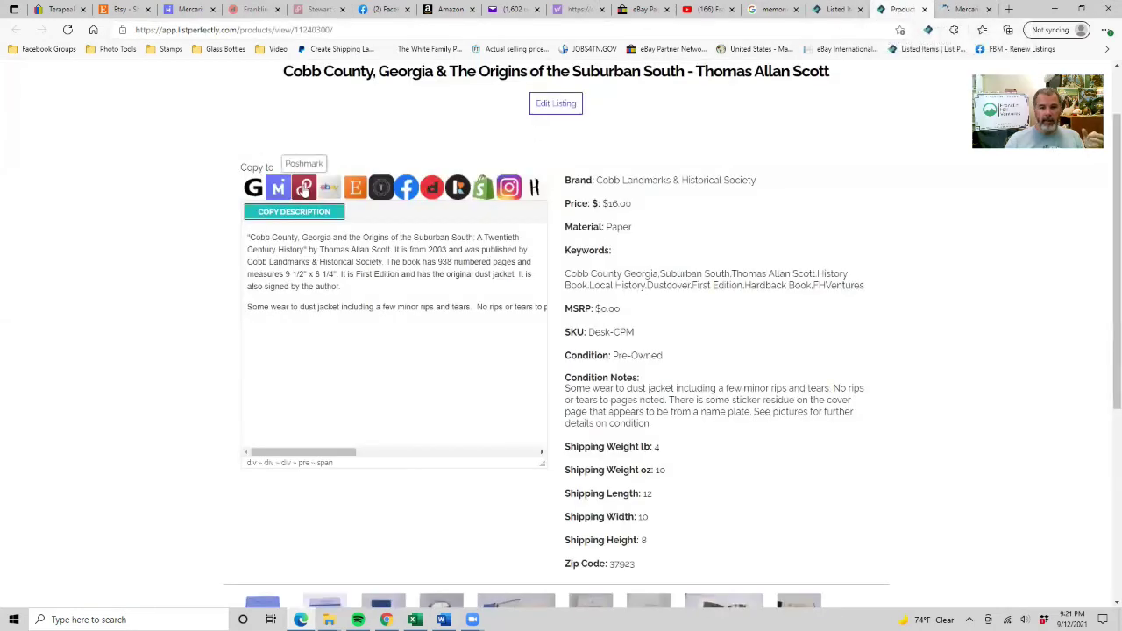
pyautogui.click(298, 190)
pyautogui.click(844, 9)
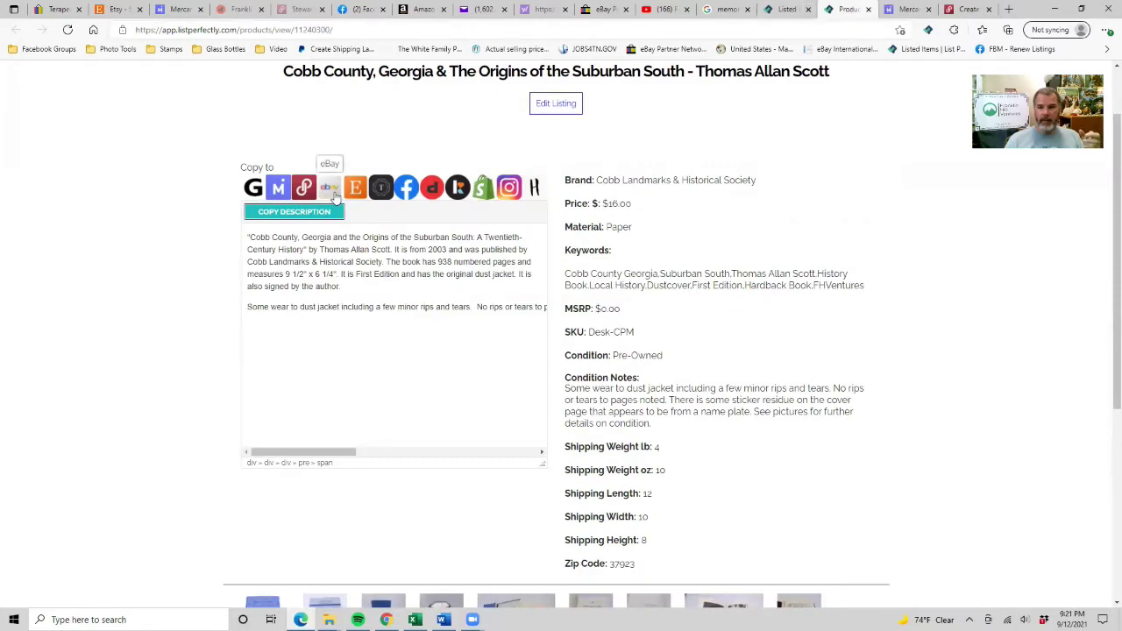
pyautogui.click(334, 198)
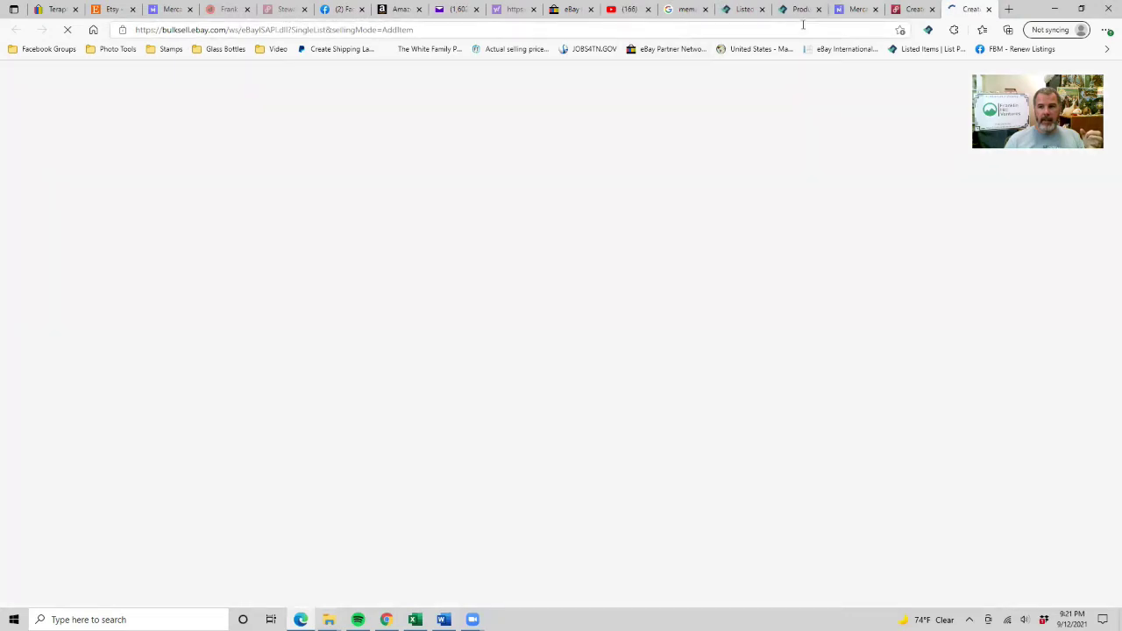
pyautogui.click(799, 10)
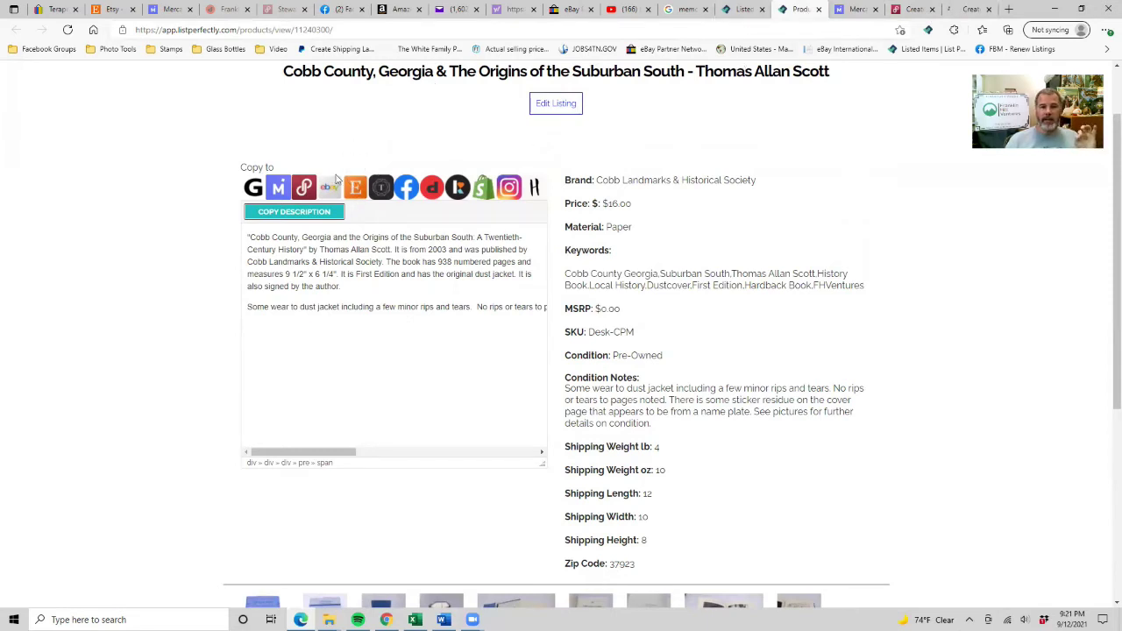
# Copy the listing from the product page to Facebook, Depop and Instagram
pyautogui.click(405, 189)
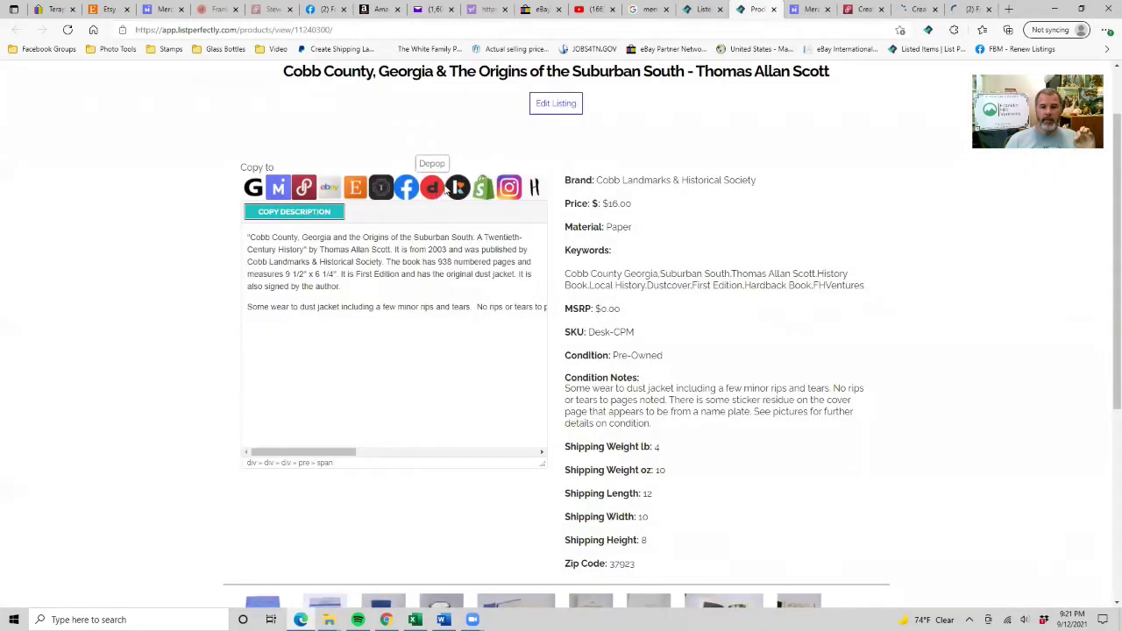
pyautogui.click(431, 189)
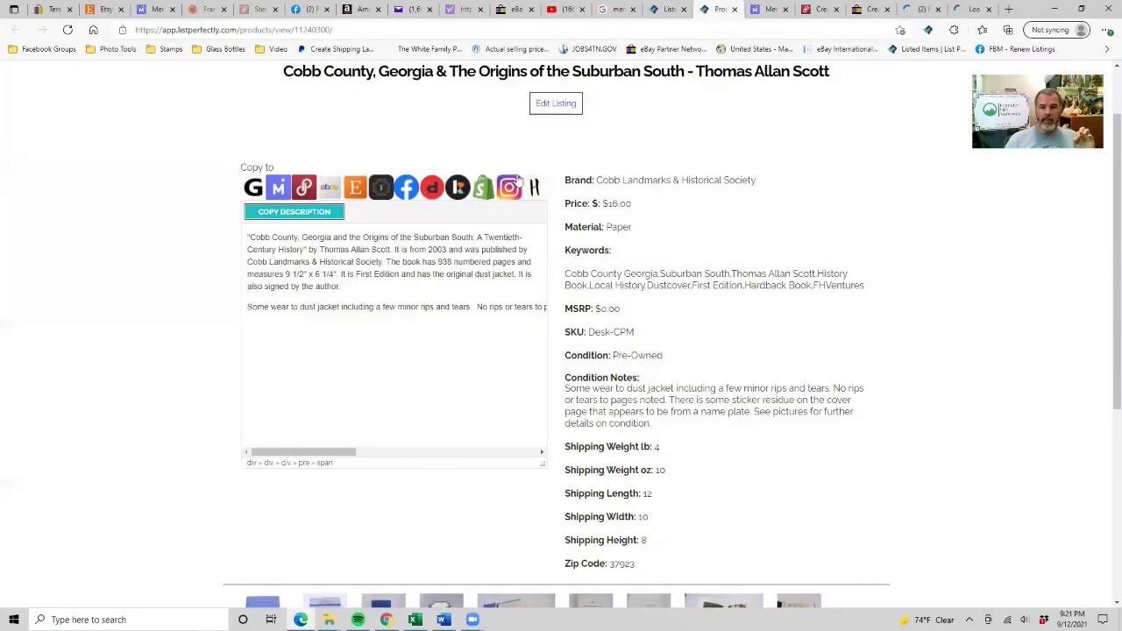
pyautogui.click(516, 189)
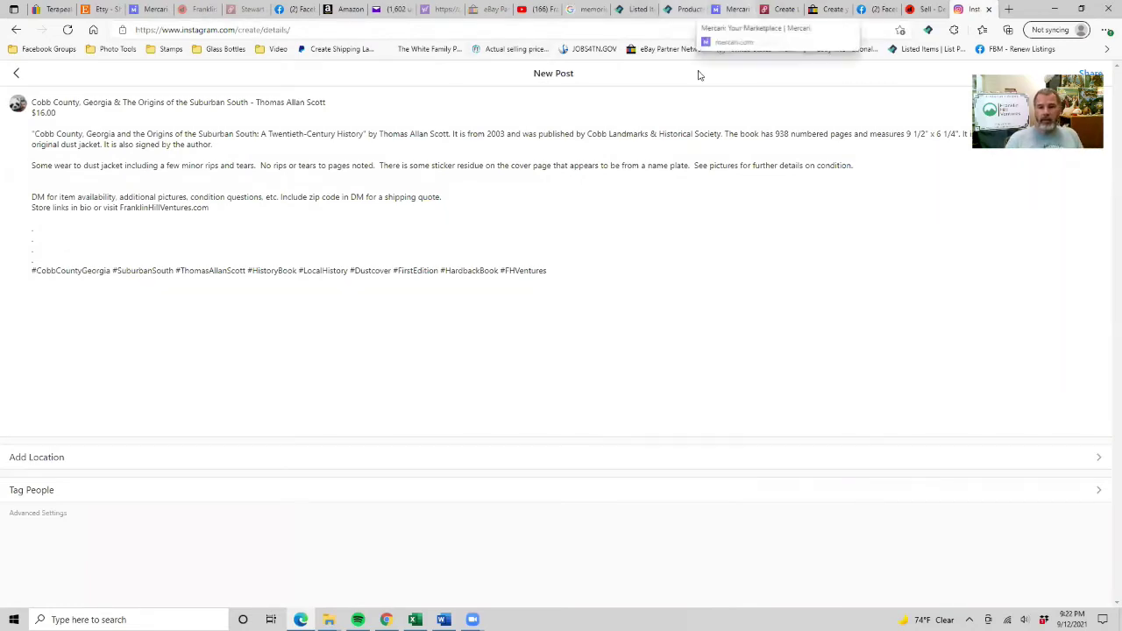
# Switch to the Mercari draft and check its photos, title and full description
pyautogui.click(733, 8)
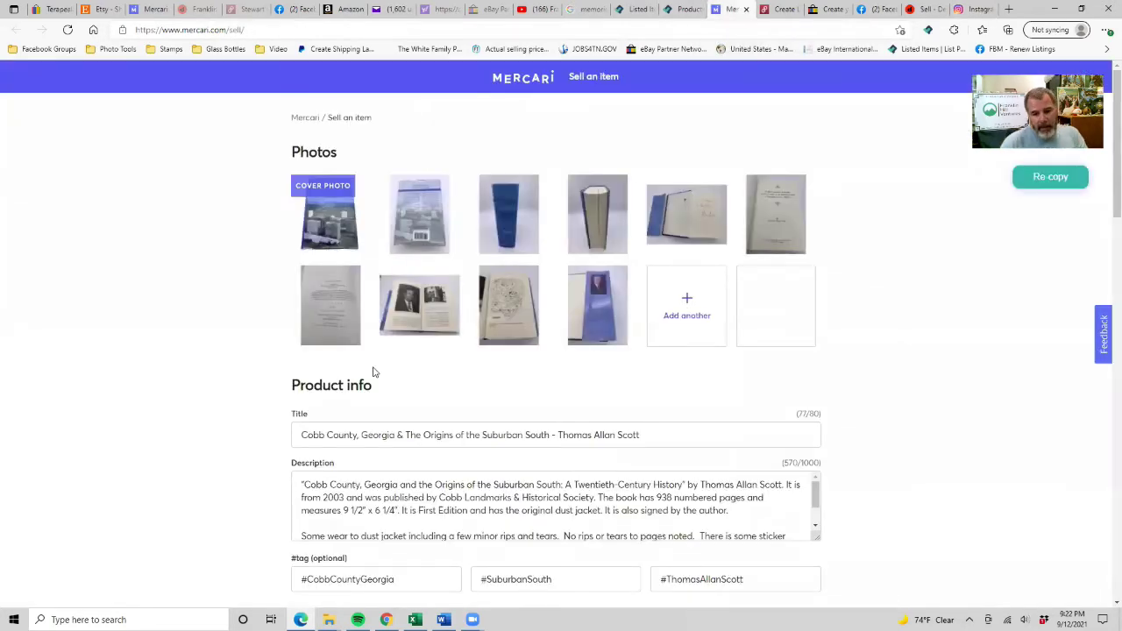
pyautogui.click(659, 432)
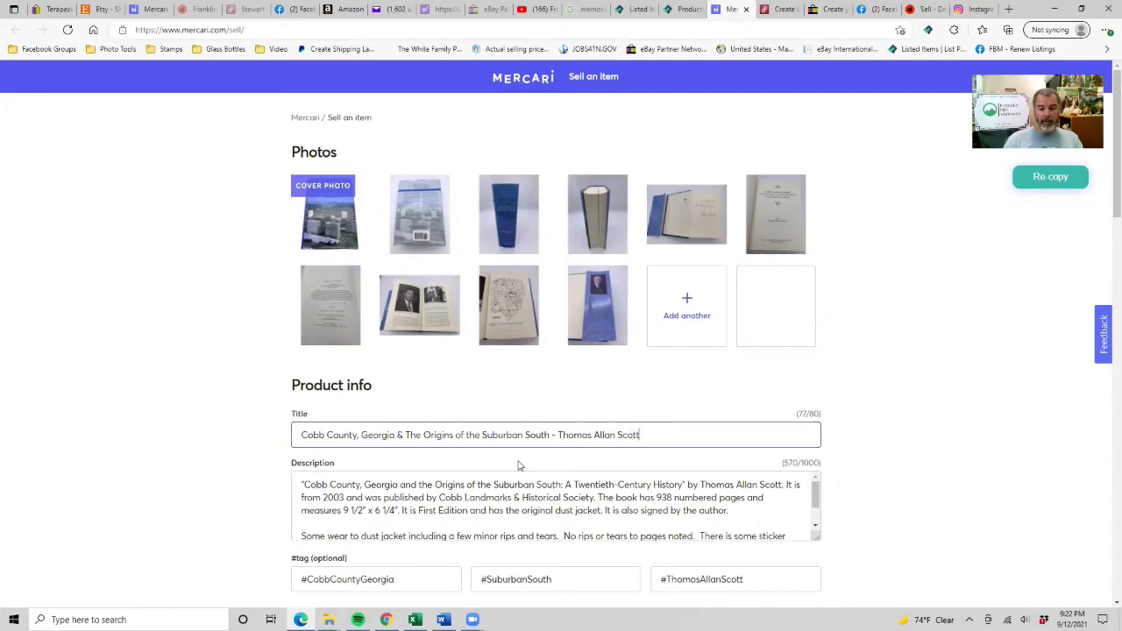
pyautogui.scroll(-1, 530, 455)
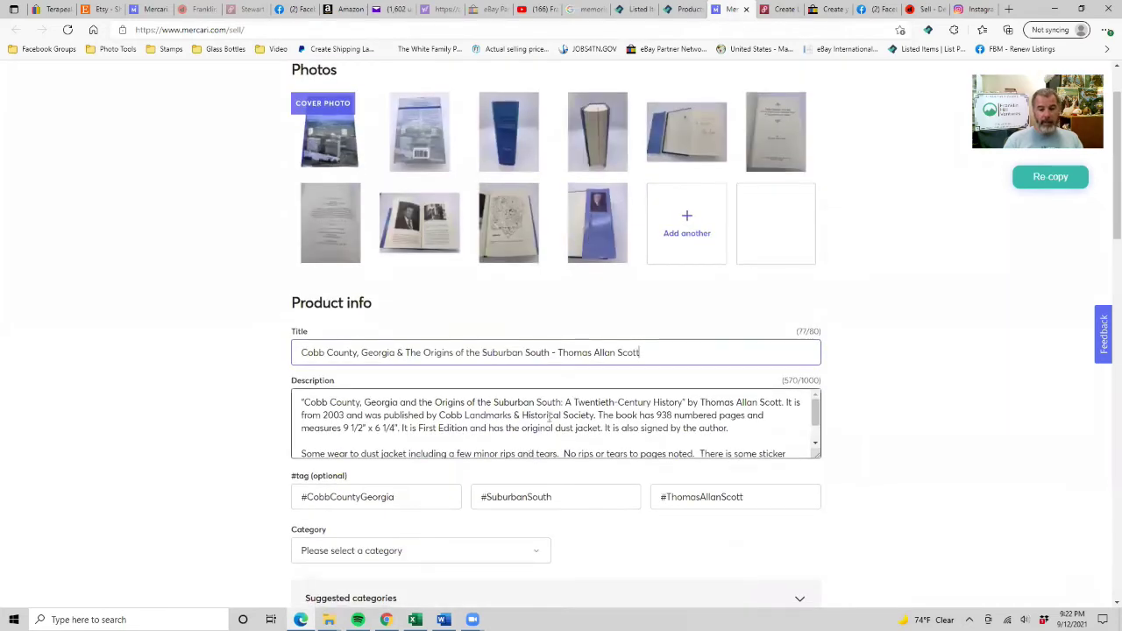
pyautogui.click(565, 428)
pyautogui.hotkey('ctrl', 'End')
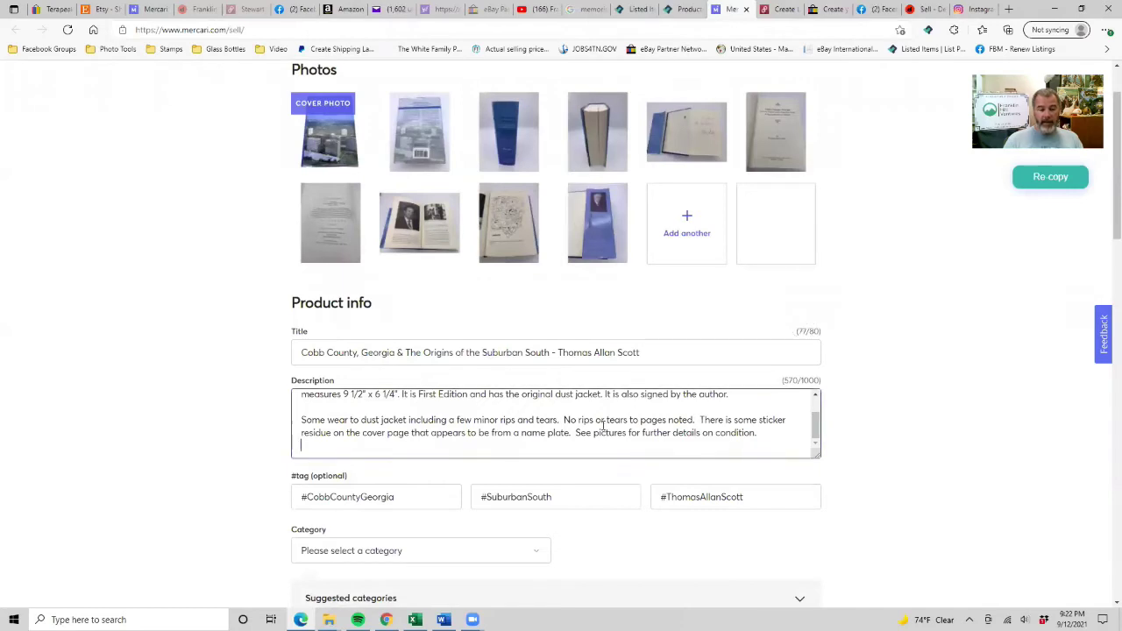
# Expand the suggested categories on the Mercari draft and look through them for a fit with the book
pyautogui.click(449, 487)
pyautogui.press('Tab')
pyautogui.press('Tab')
pyautogui.press('Tab')
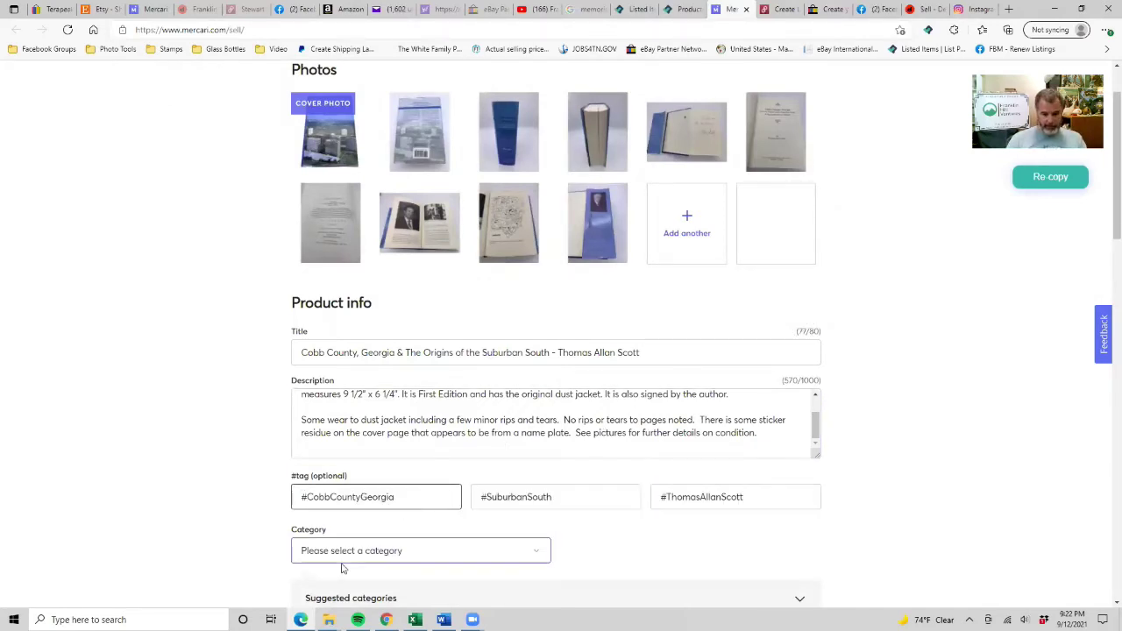
pyautogui.scroll(-2, 341, 551)
pyautogui.click(351, 436)
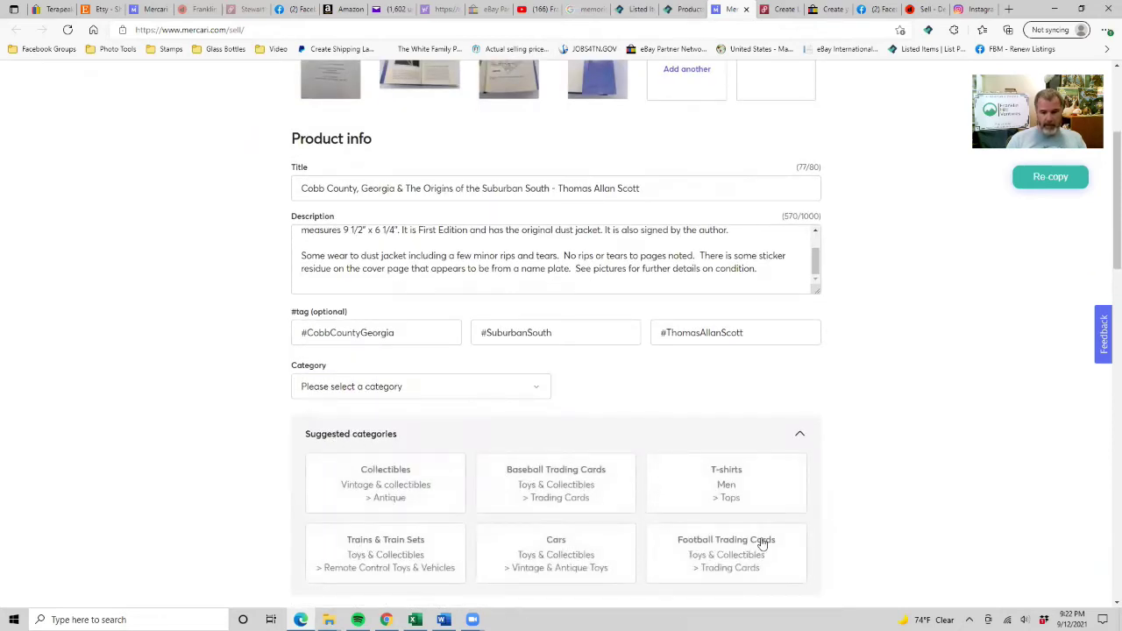
# Set the Mercari category to Other > Books > History and the brand to No brand / Not sure
pyautogui.click(376, 388)
pyautogui.scroll(-1, 377, 464)
pyautogui.scroll(-1, 376, 482)
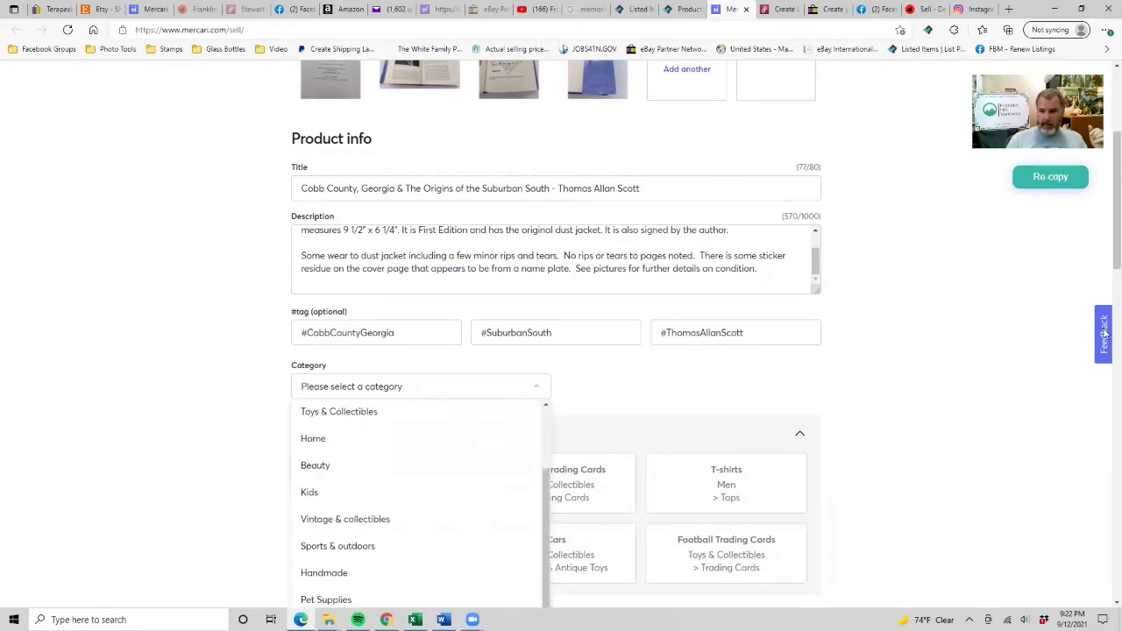
pyautogui.moveTo(1115, 267); pyautogui.dragTo(1106, 308)
pyautogui.scroll(-1, 789, 263)
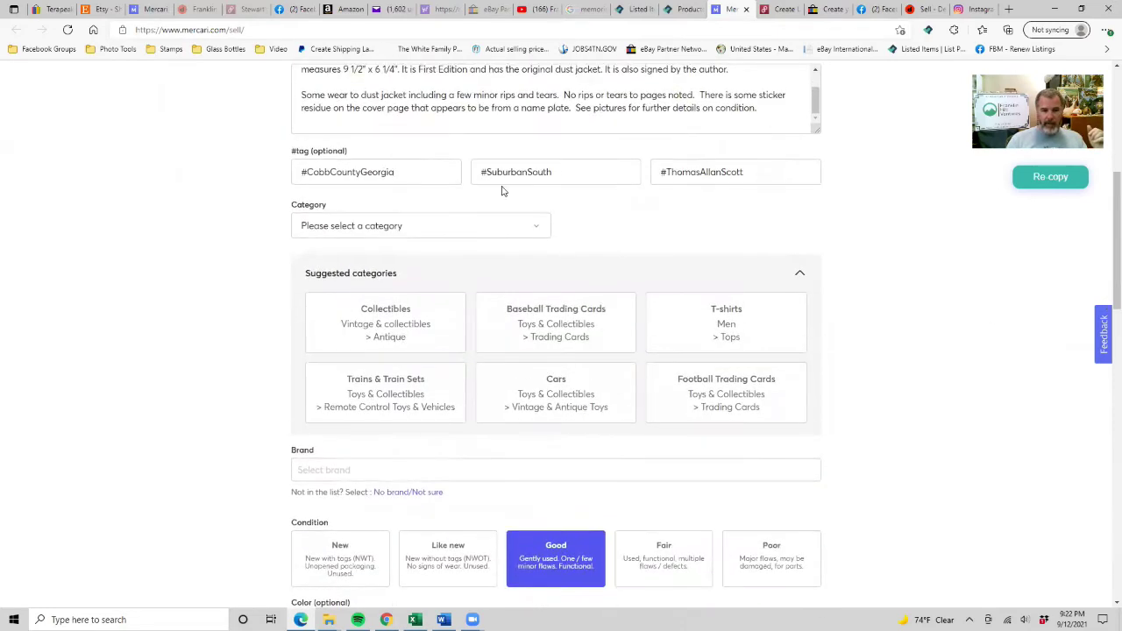
pyautogui.click(373, 230)
pyautogui.scroll(-1, 390, 430)
pyautogui.scroll(-1, 386, 438)
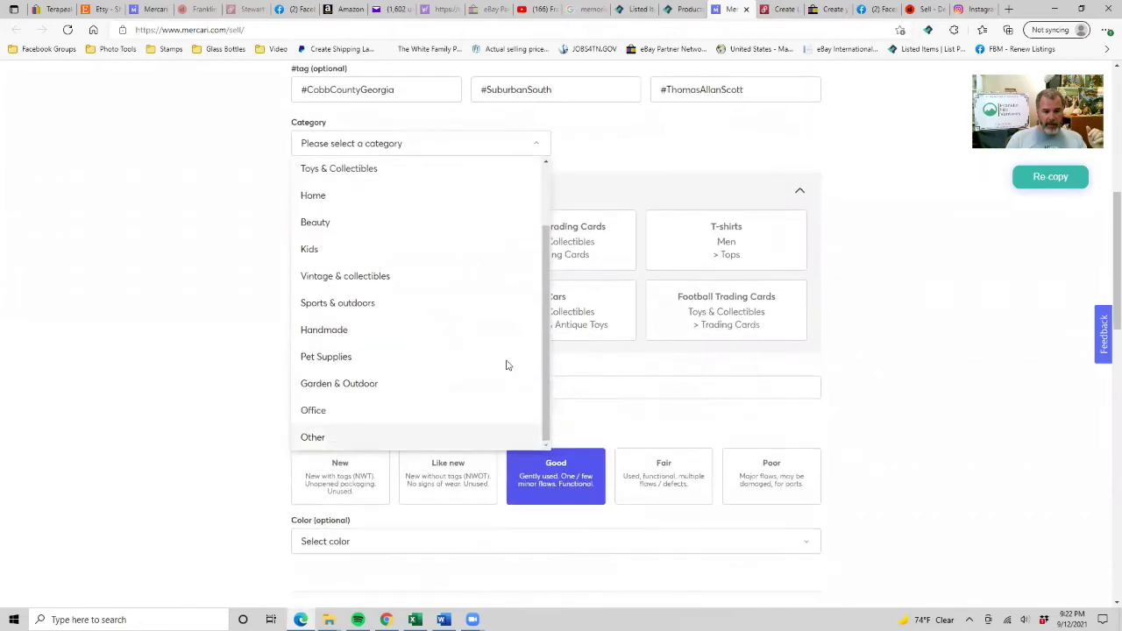
pyautogui.click(588, 179)
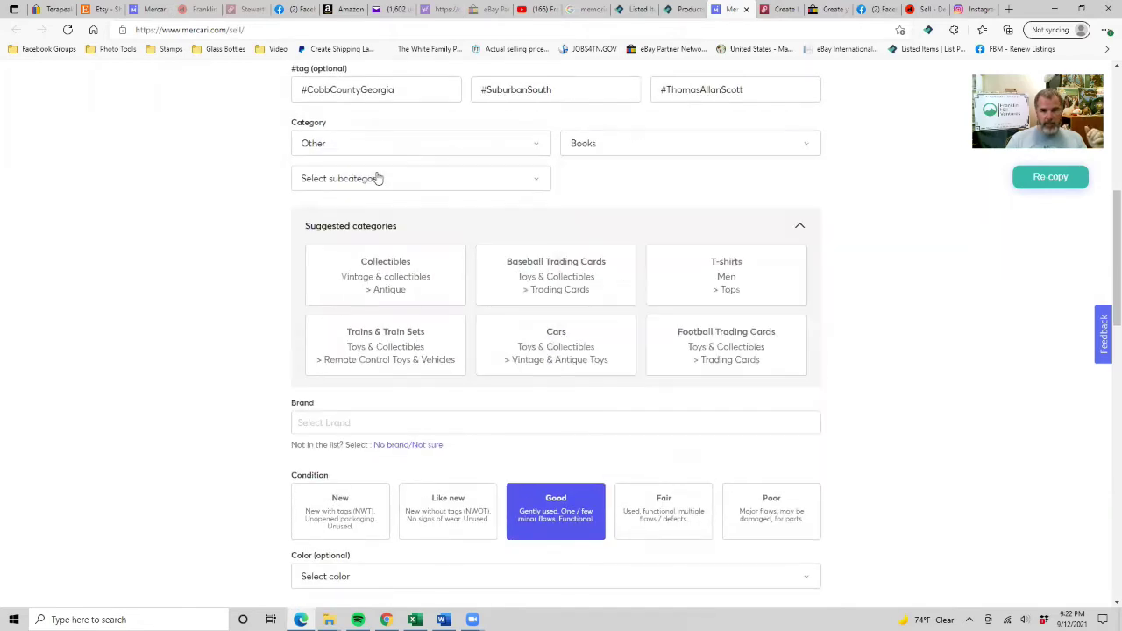
pyautogui.click(376, 178)
pyautogui.click(333, 263)
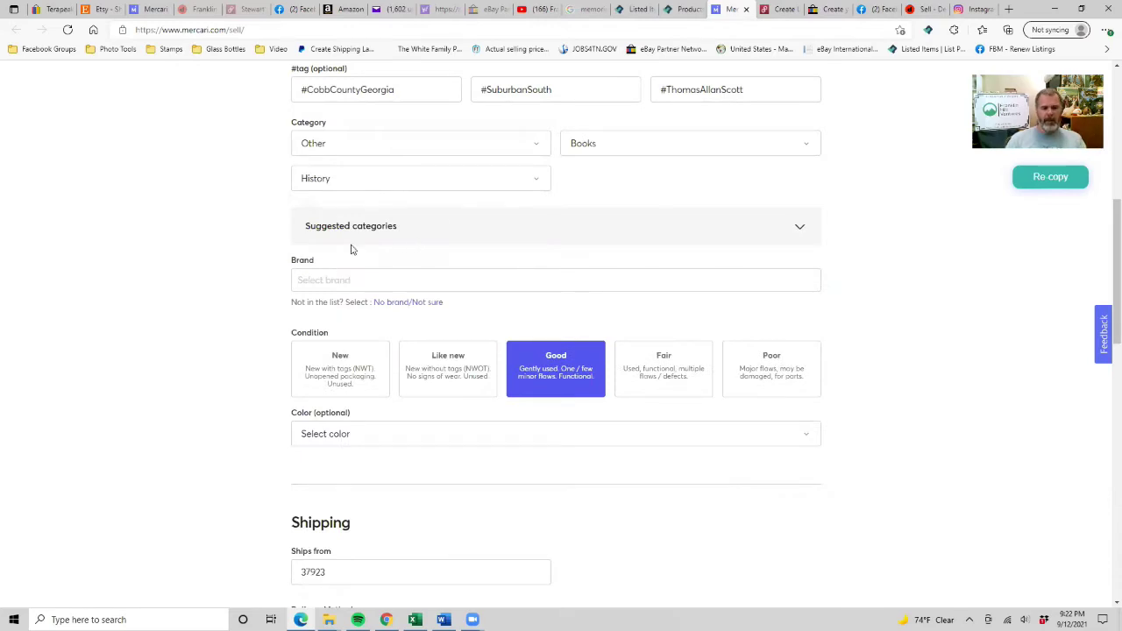
pyautogui.click(417, 302)
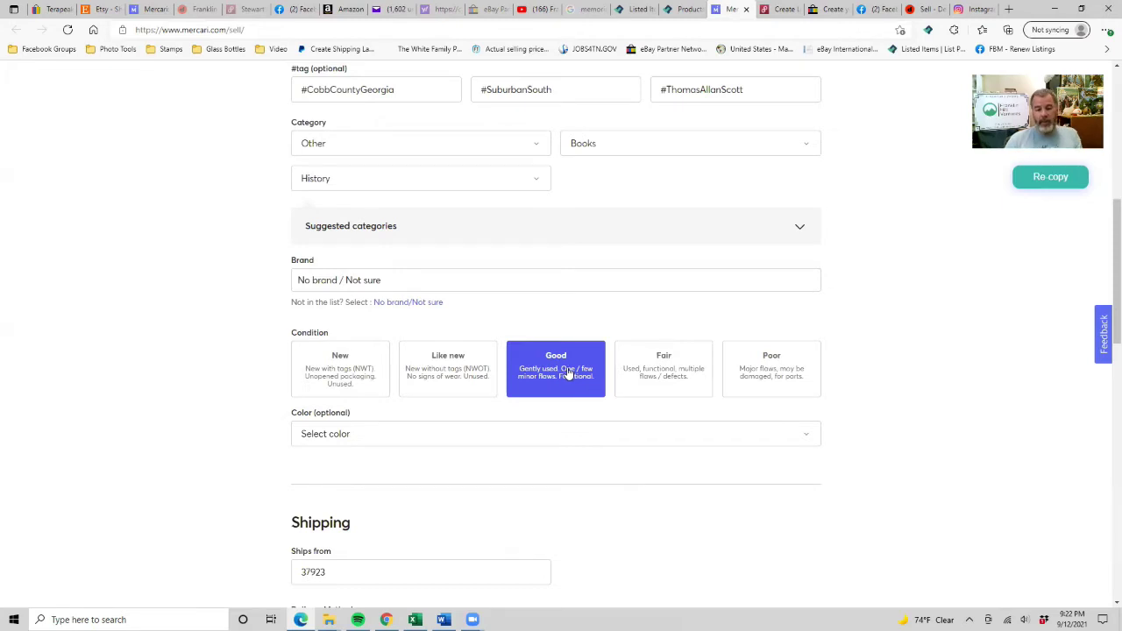
# Change the Mercari delivery method to Ship on your own
pyautogui.scroll(-2, 347, 445)
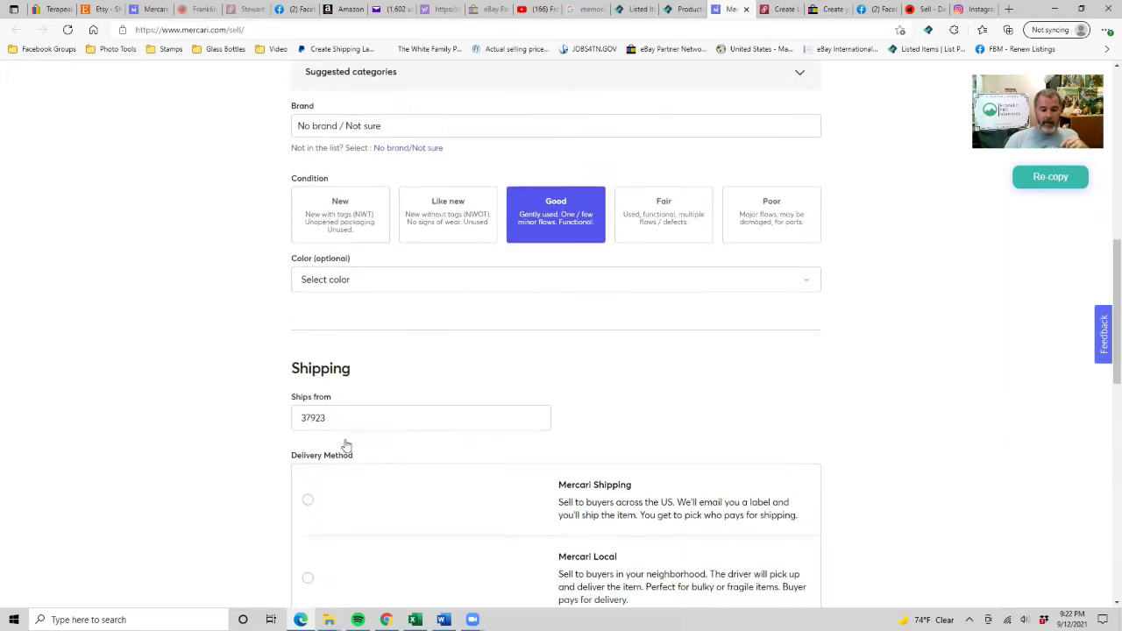
pyautogui.scroll(-3, 319, 451)
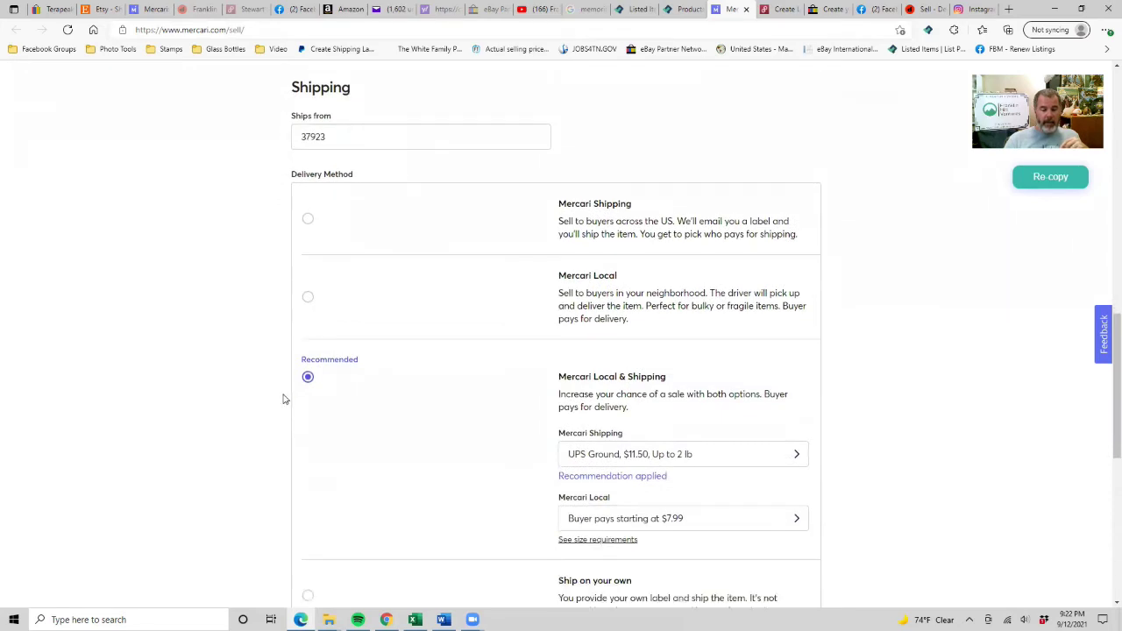
pyautogui.scroll(-2, 283, 399)
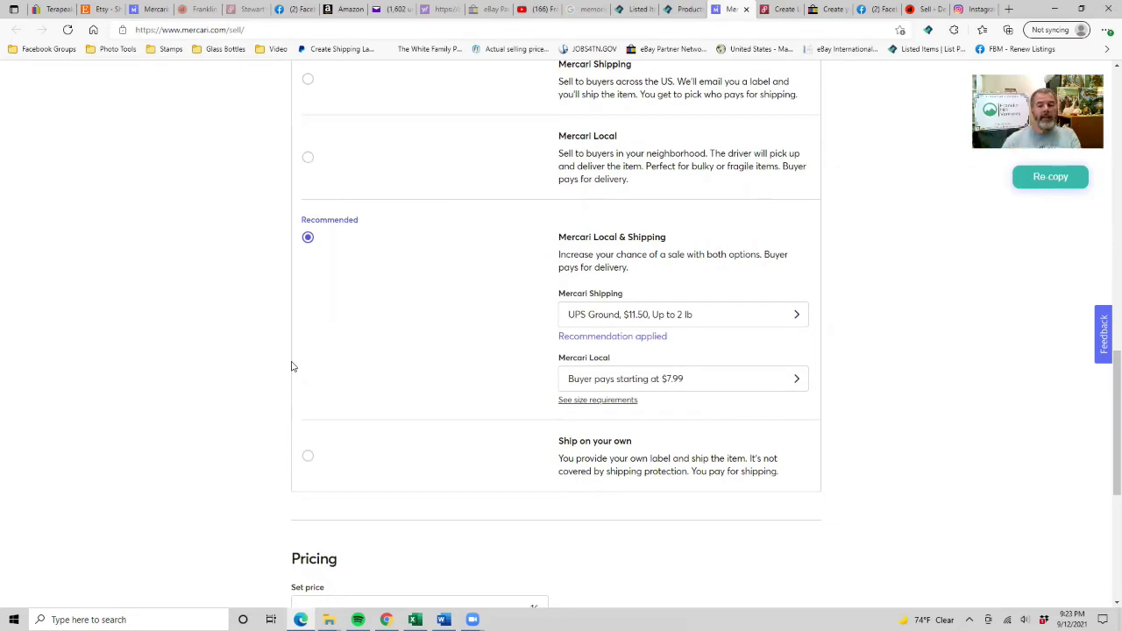
pyautogui.click(308, 459)
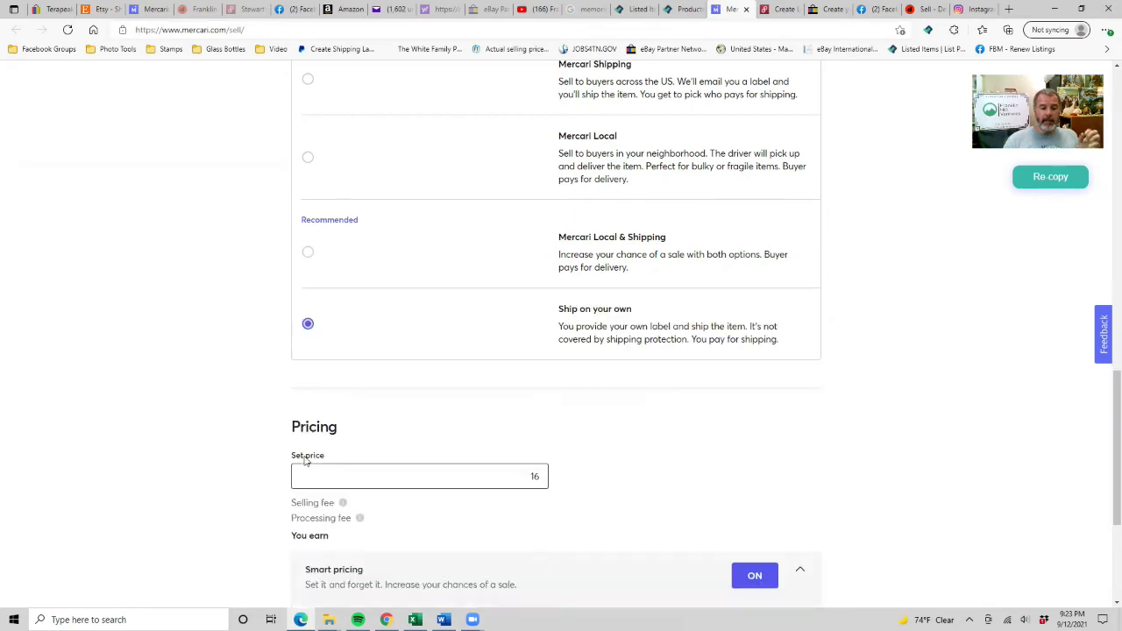
pyautogui.click(305, 453)
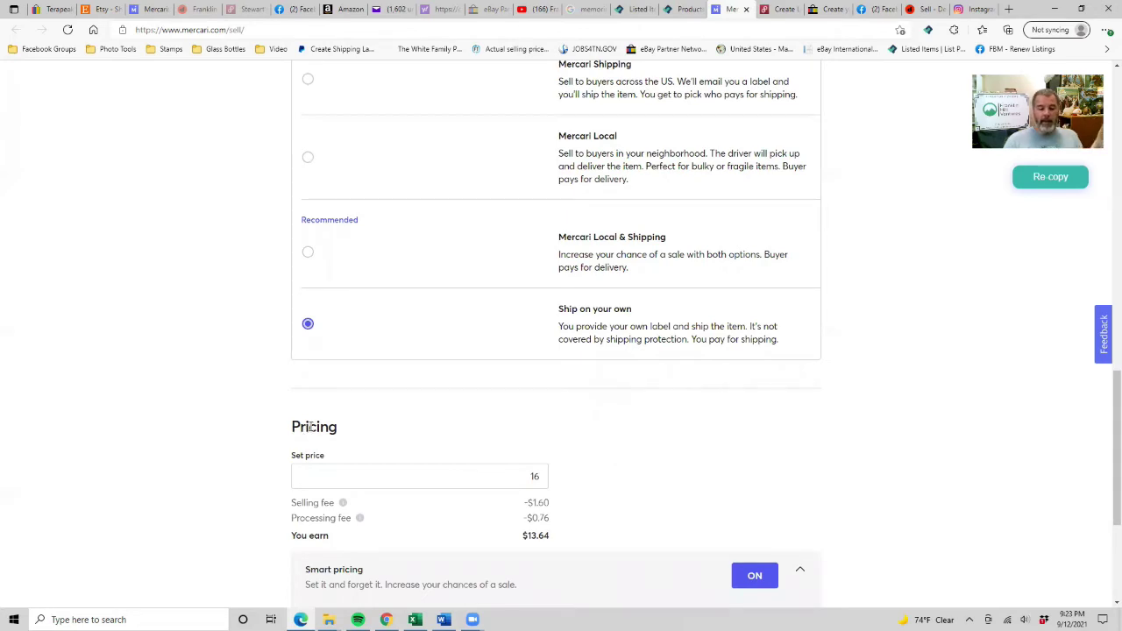
# Turn off smart pricing and publish the book listing on Mercari
pyautogui.scroll(-2, 322, 424)
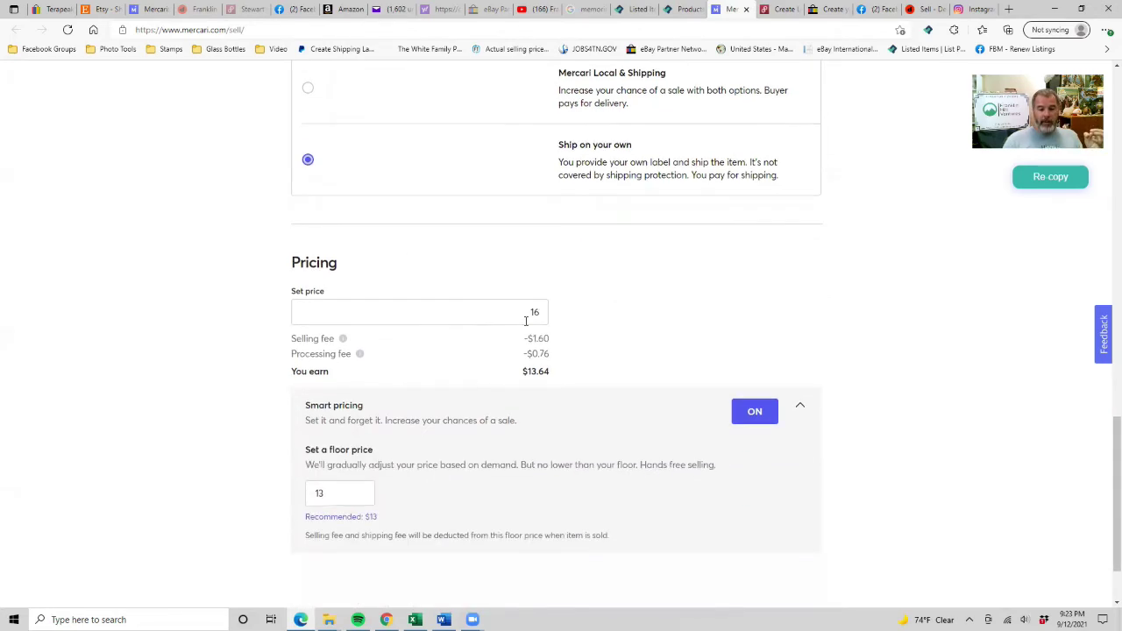
pyautogui.click(763, 419)
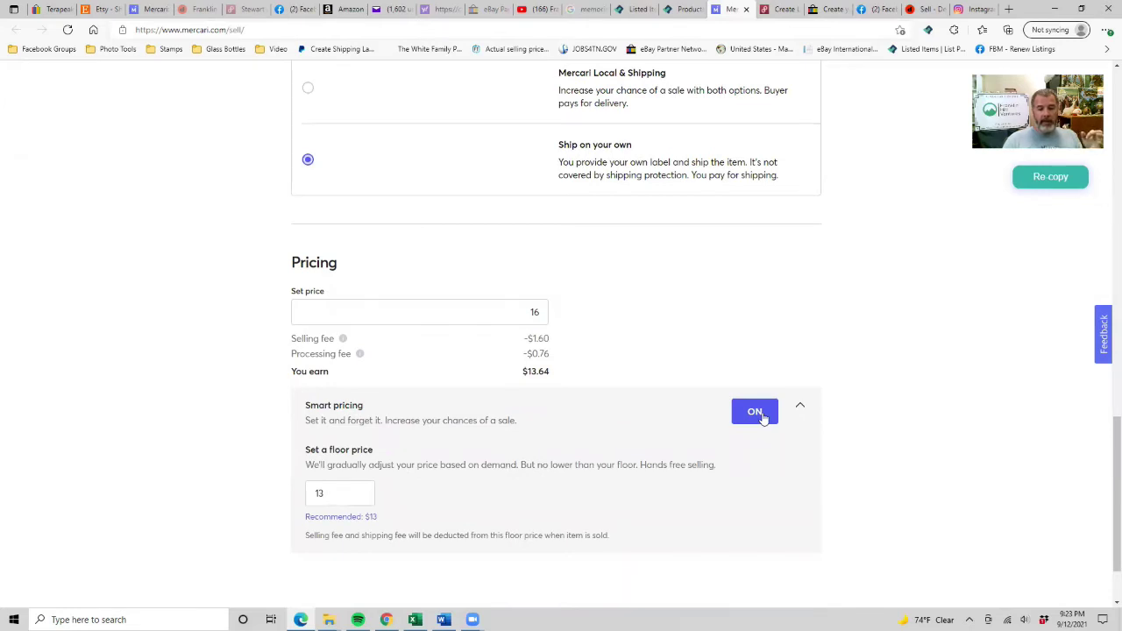
pyautogui.click(763, 419)
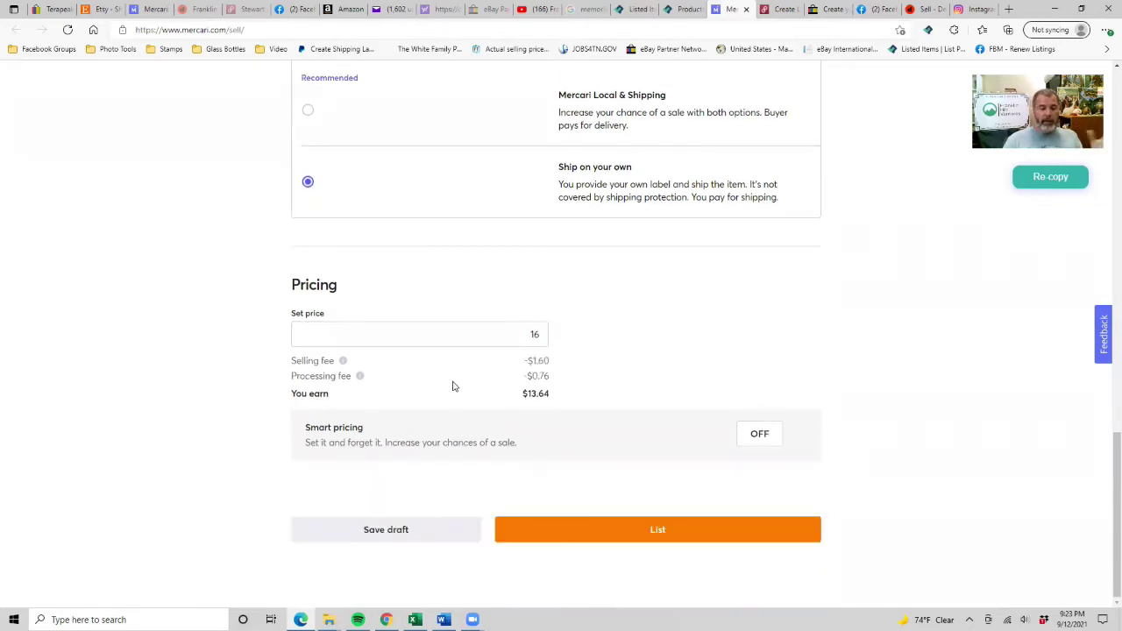
pyautogui.click(651, 531)
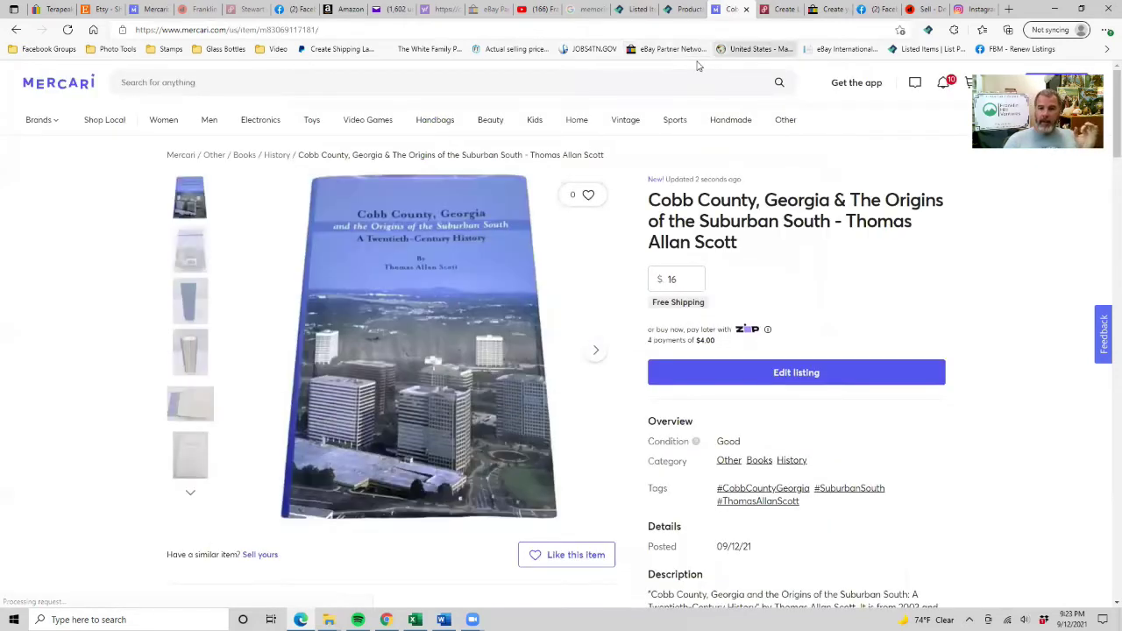
# Switch to the Poshmark draft and change its title to "Cobb County, Georgia 20th Century History Book"
pyautogui.click(777, 9)
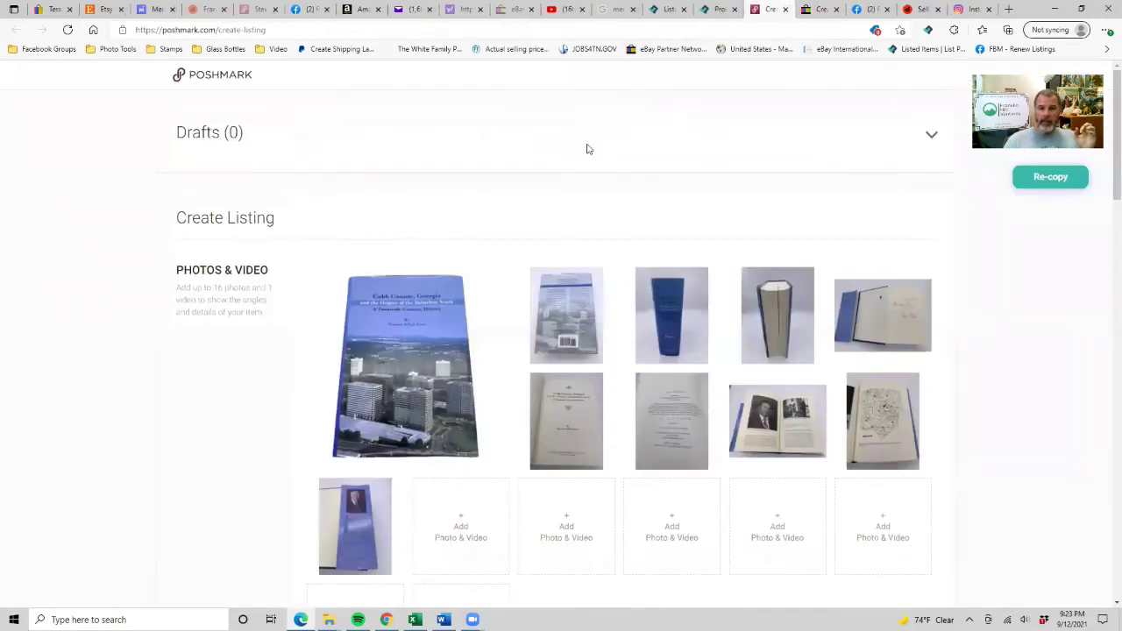
pyautogui.scroll(-5, 566, 285)
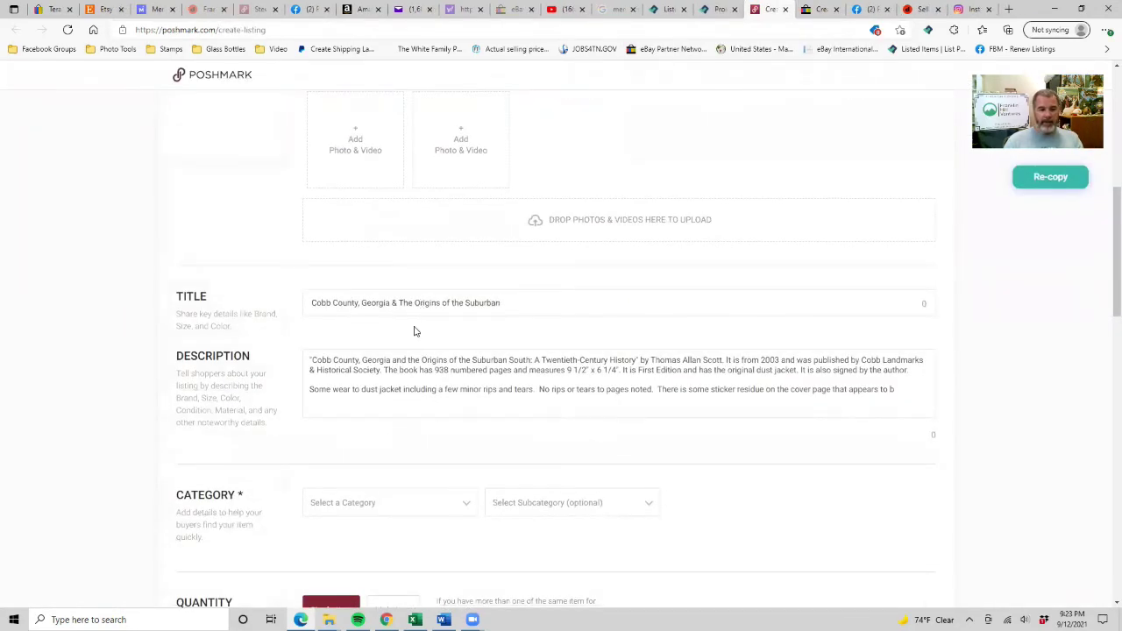
pyautogui.scroll(-2, 415, 331)
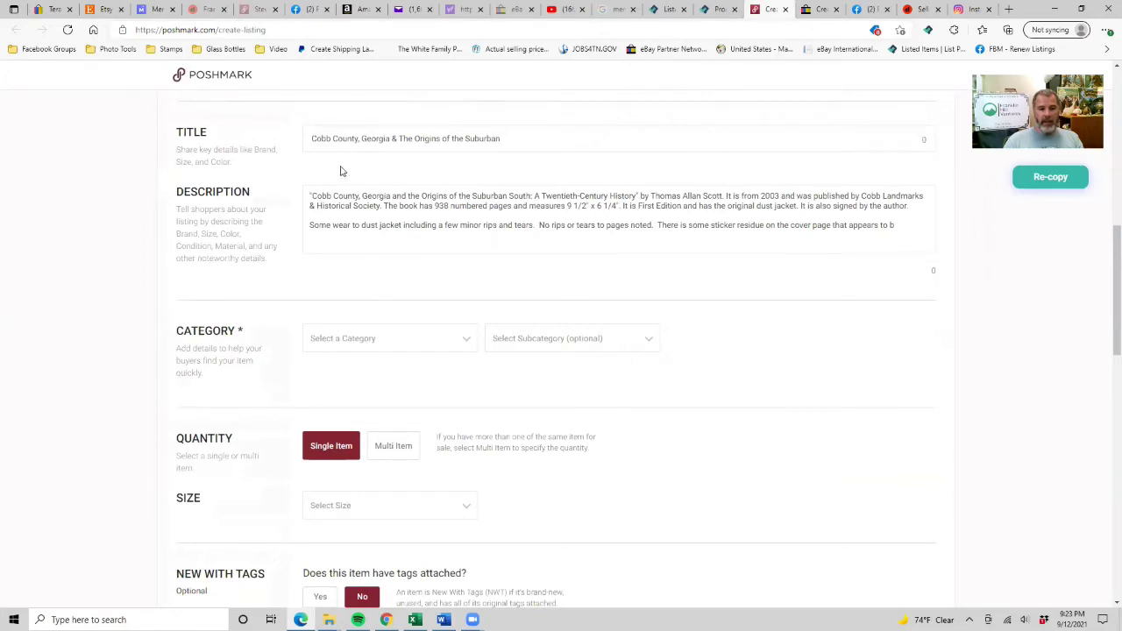
pyautogui.doubleClick(494, 147)
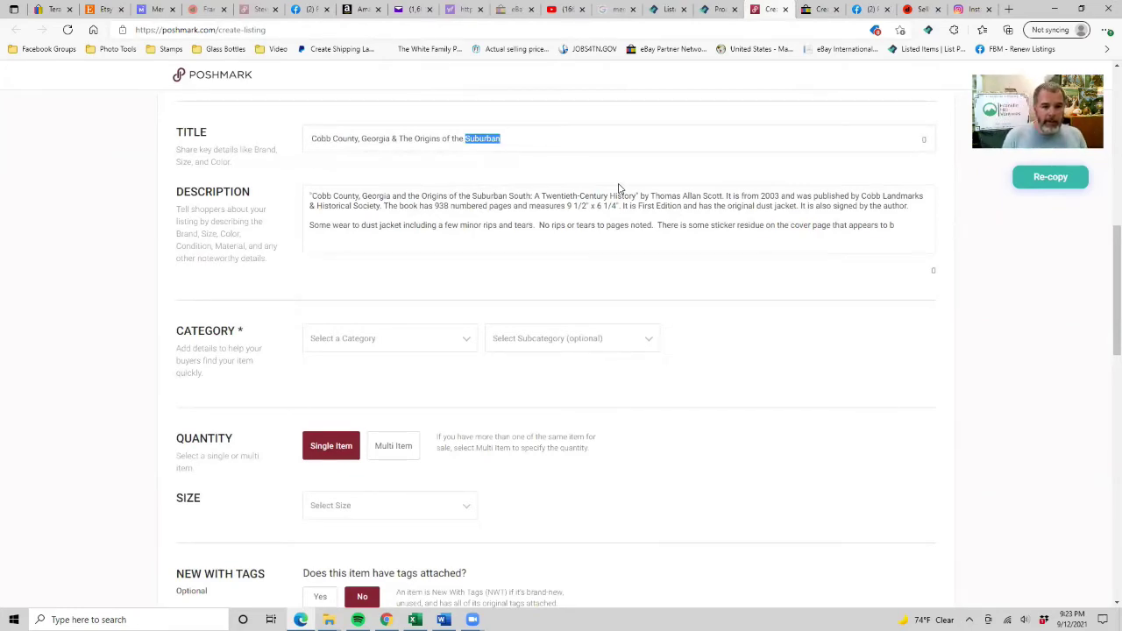
pyautogui.press('BackSpace')
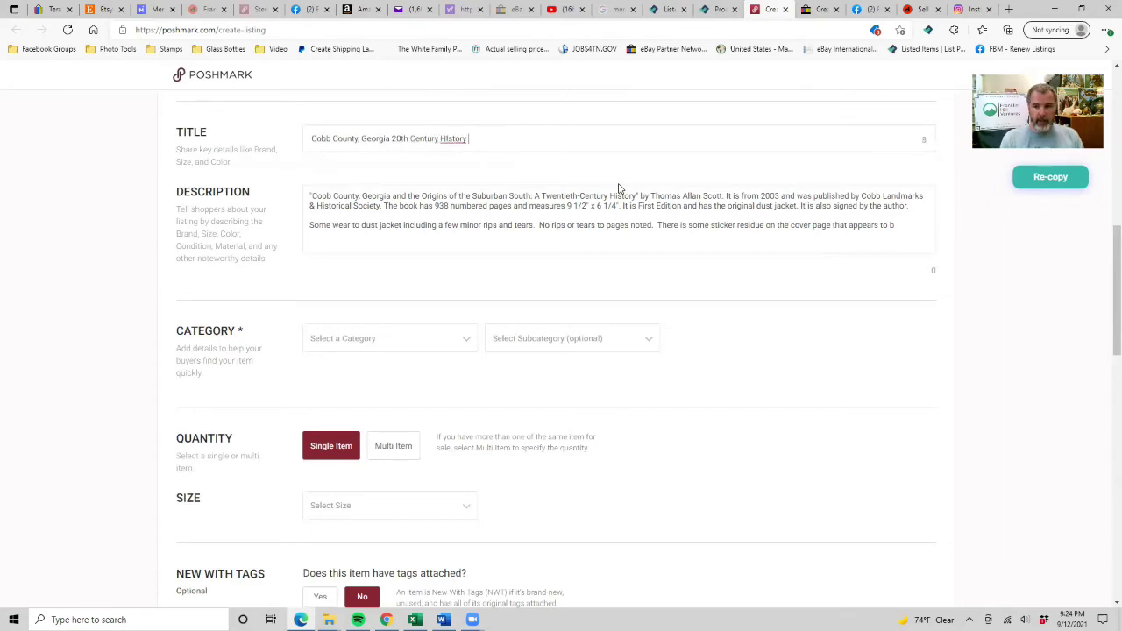
pyautogui.write('ok')
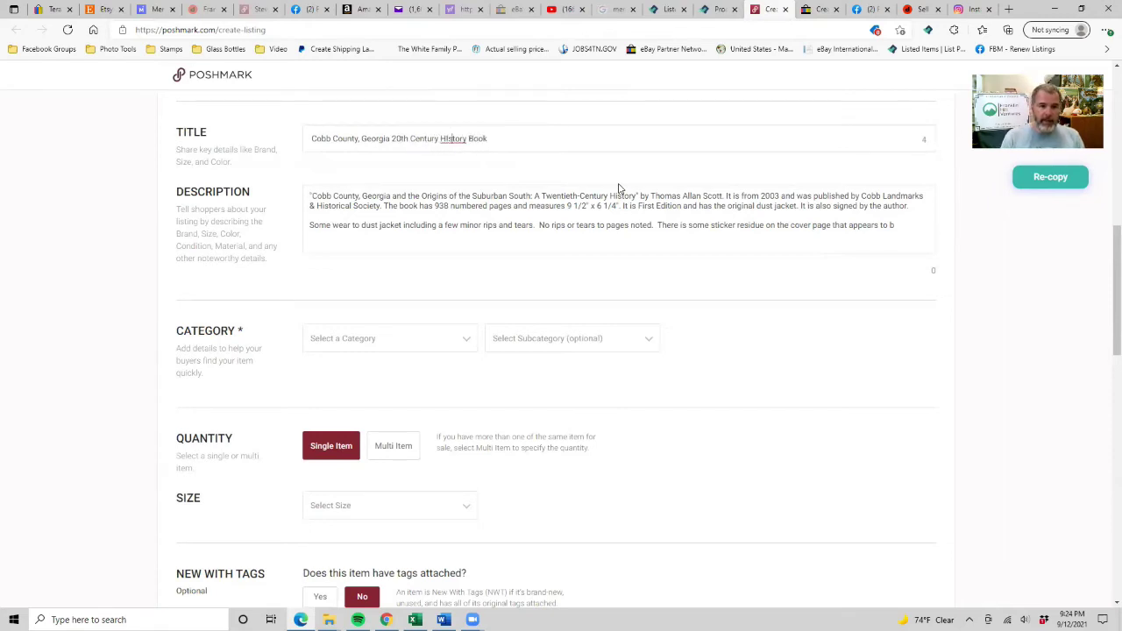
pyautogui.press('BackSpace')
pyautogui.write('i')
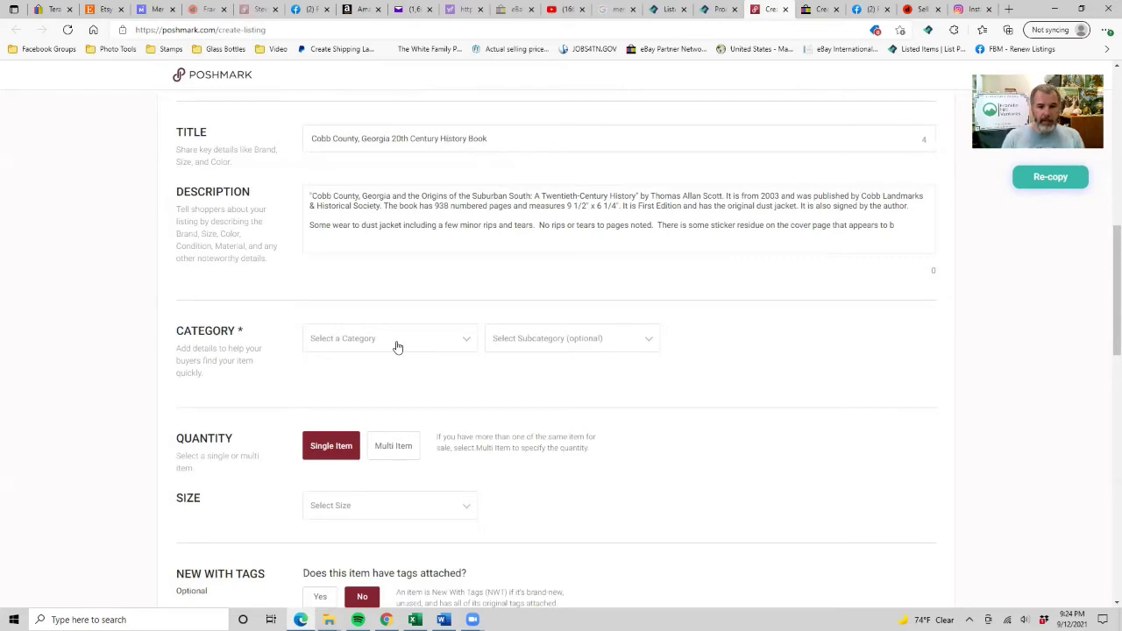
# Try Home > Office as the Poshmark category and look for a book subcategory
pyautogui.click(397, 347)
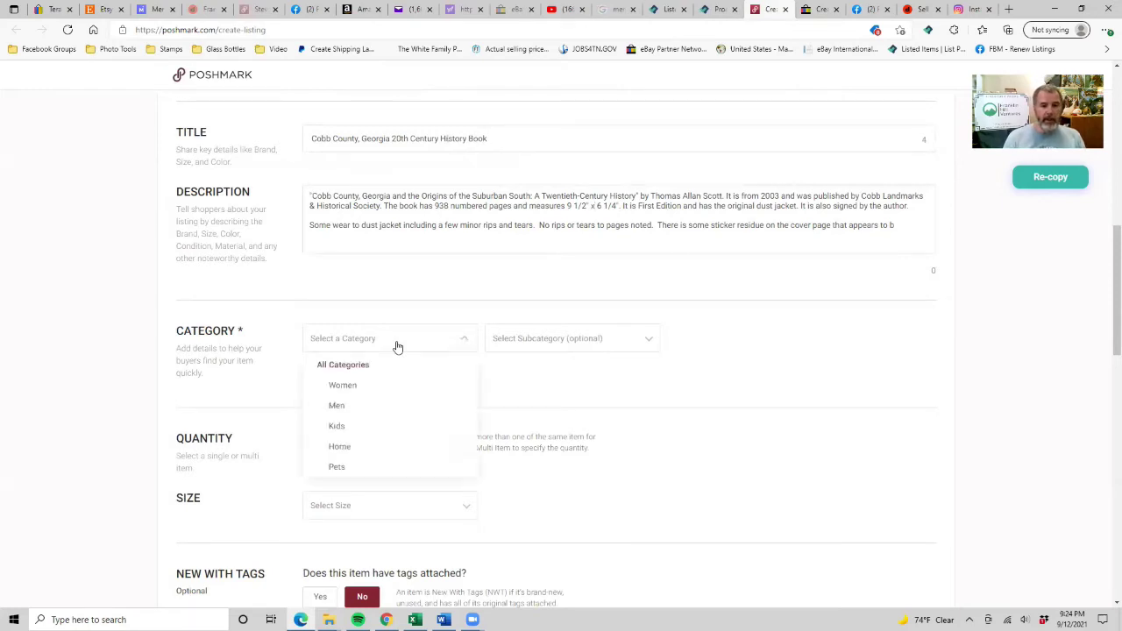
pyautogui.click(338, 449)
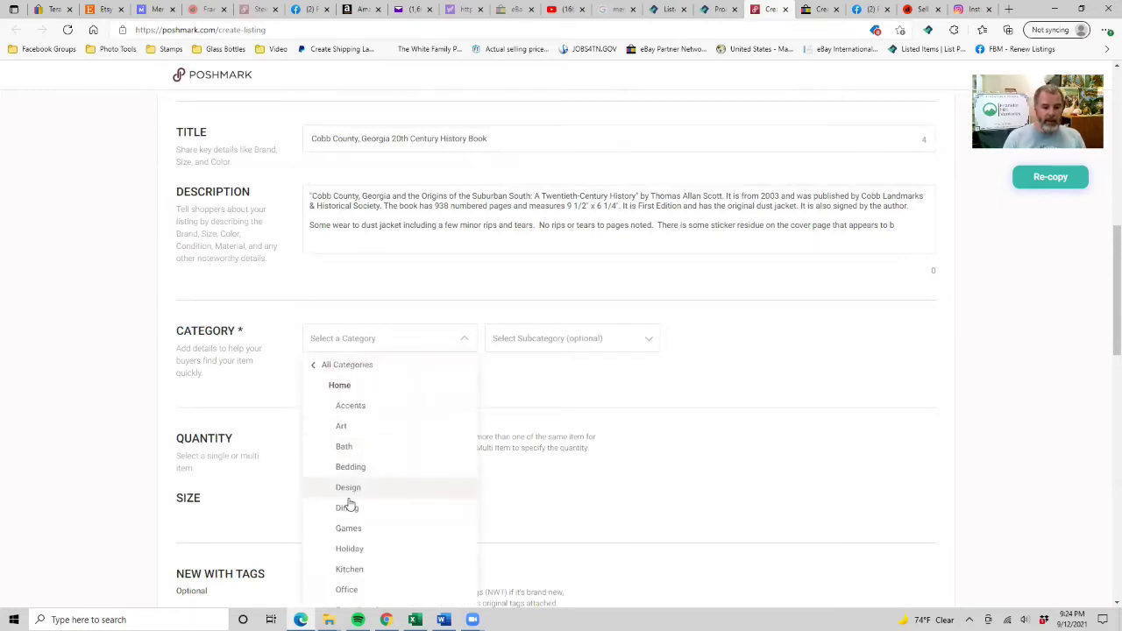
pyautogui.scroll(-1, 342, 509)
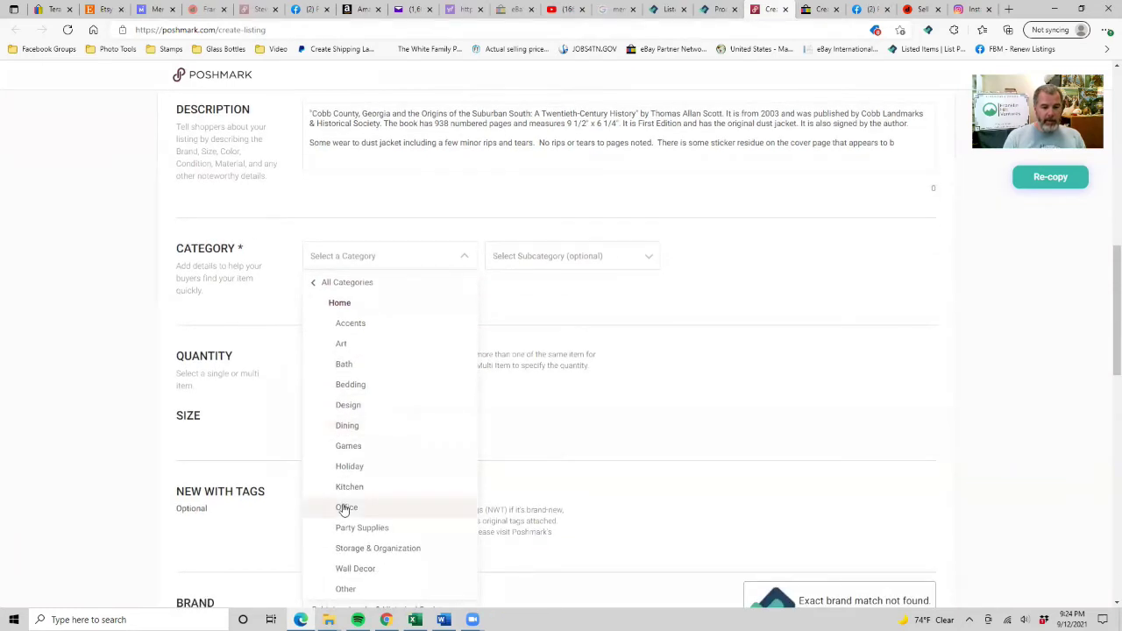
pyautogui.click(346, 509)
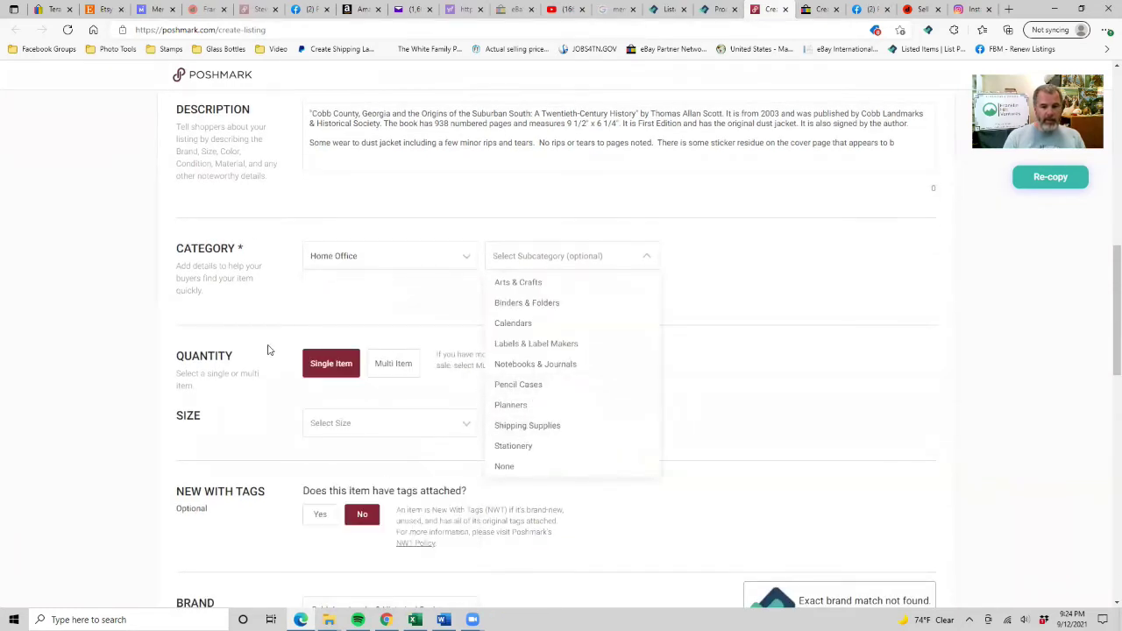
# Set the Poshmark category to Home Accents with subcategory Coffee Table Books, and the size to OS
pyautogui.click(369, 259)
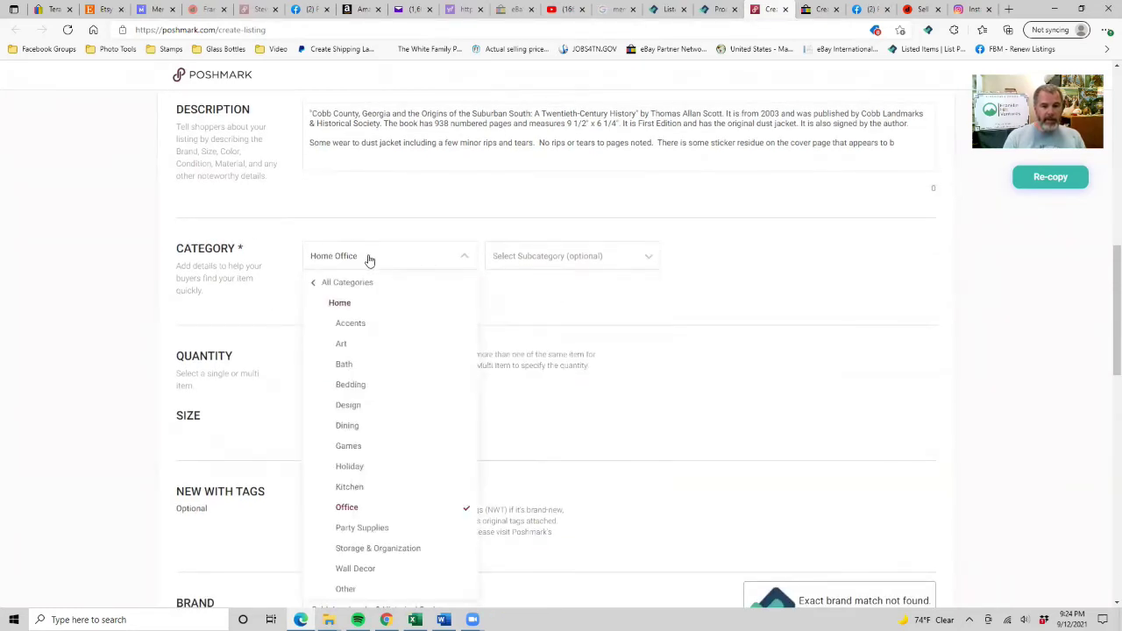
pyautogui.click(346, 323)
pyautogui.click(519, 344)
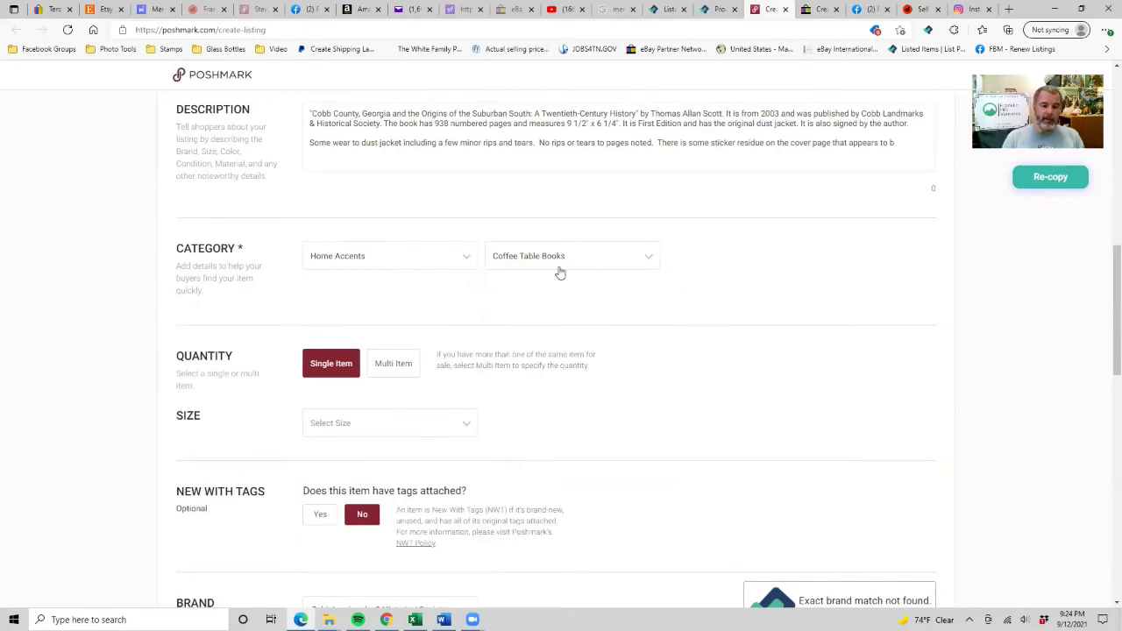
pyautogui.click(325, 428)
pyautogui.click(343, 342)
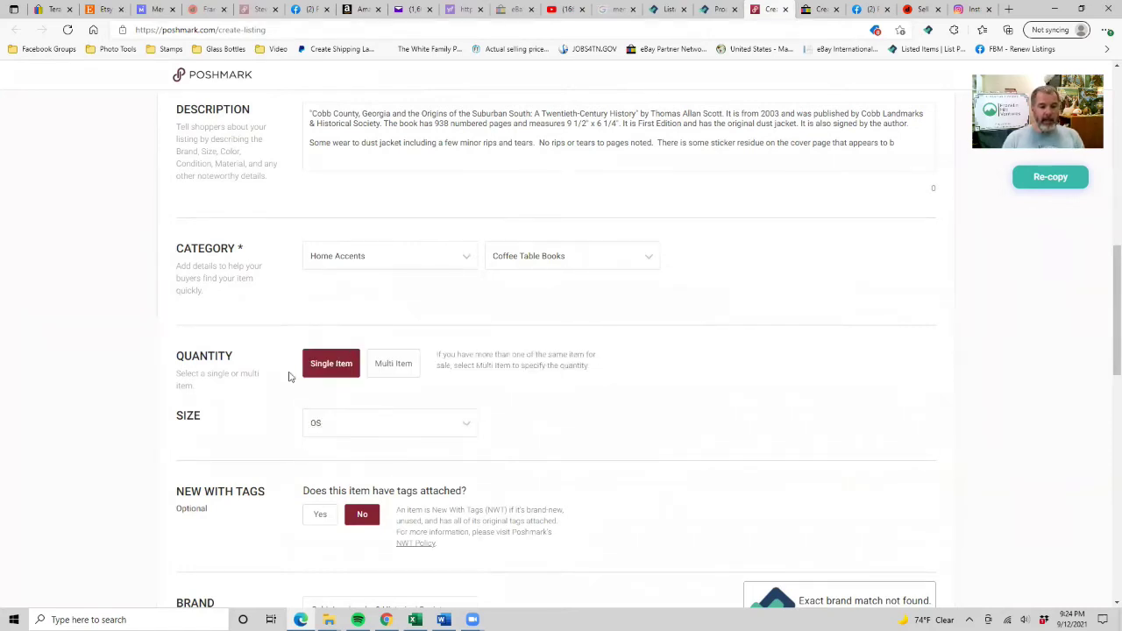
# Turn off Facebook sharing for the Poshmark book listing and list the item at 16
pyautogui.scroll(-5, 290, 376)
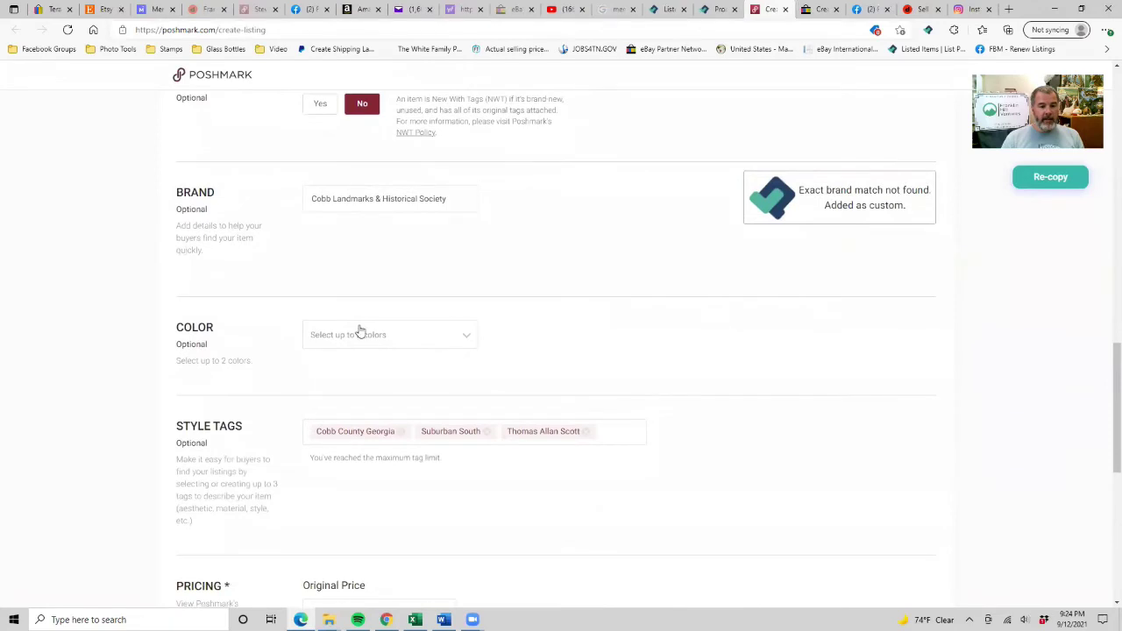
pyautogui.scroll(-2, 260, 375)
pyautogui.scroll(-3, 260, 375)
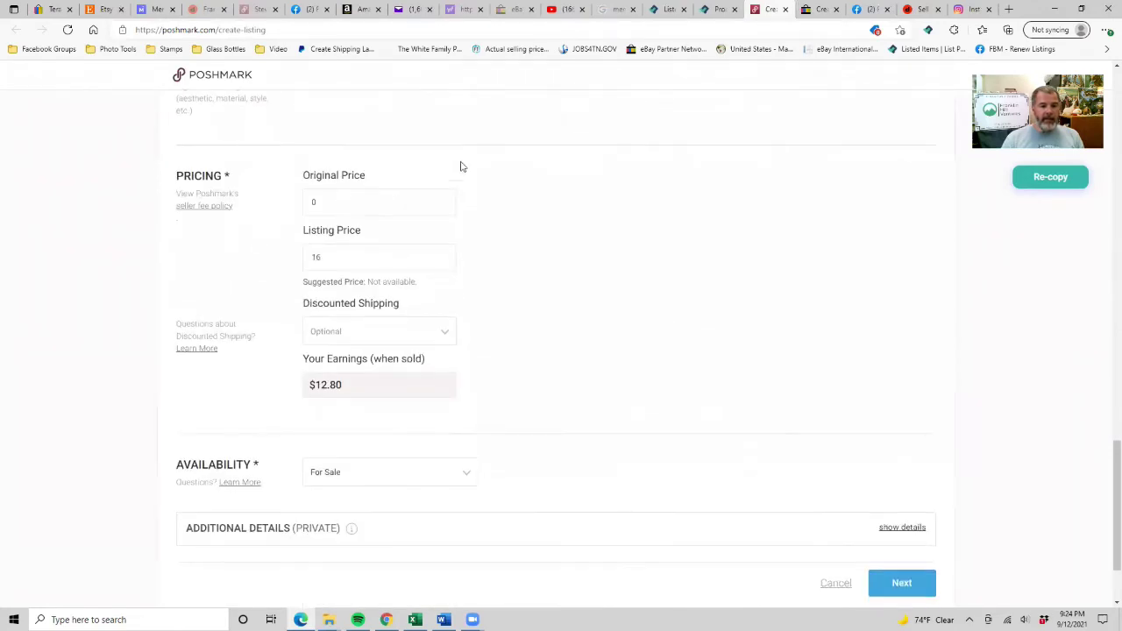
pyautogui.scroll(-2, 381, 453)
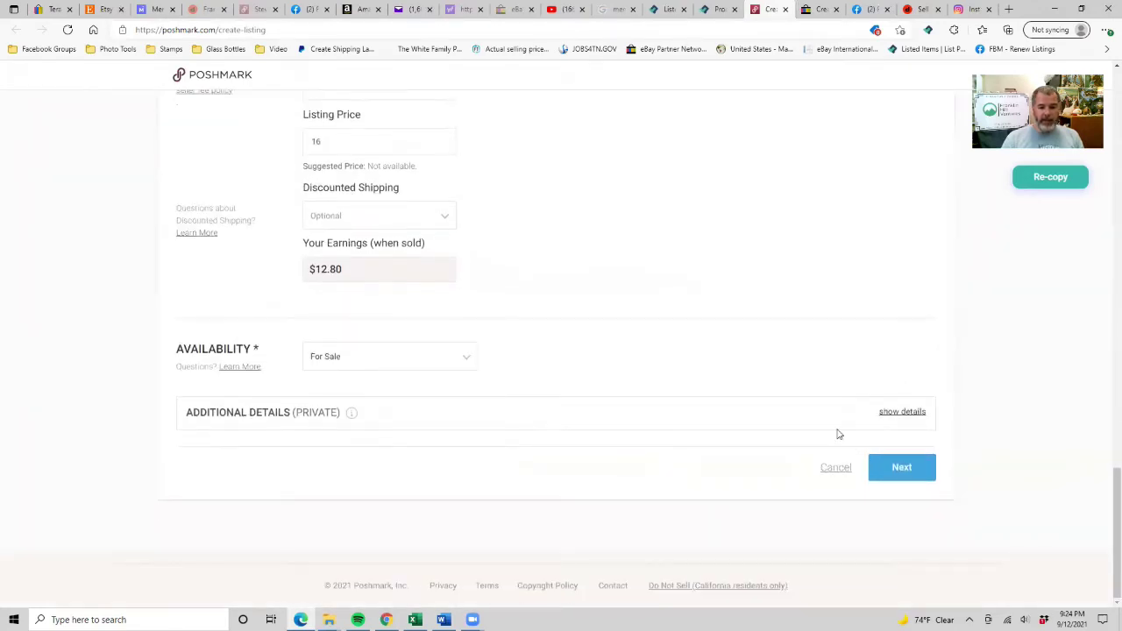
pyautogui.click(900, 470)
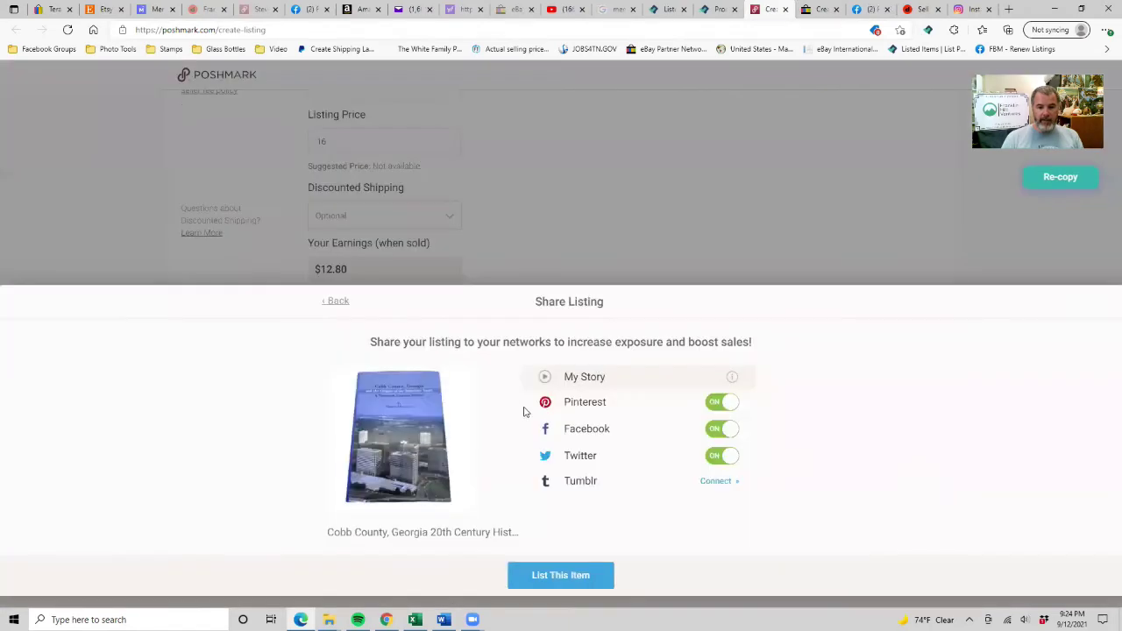
pyautogui.click(717, 430)
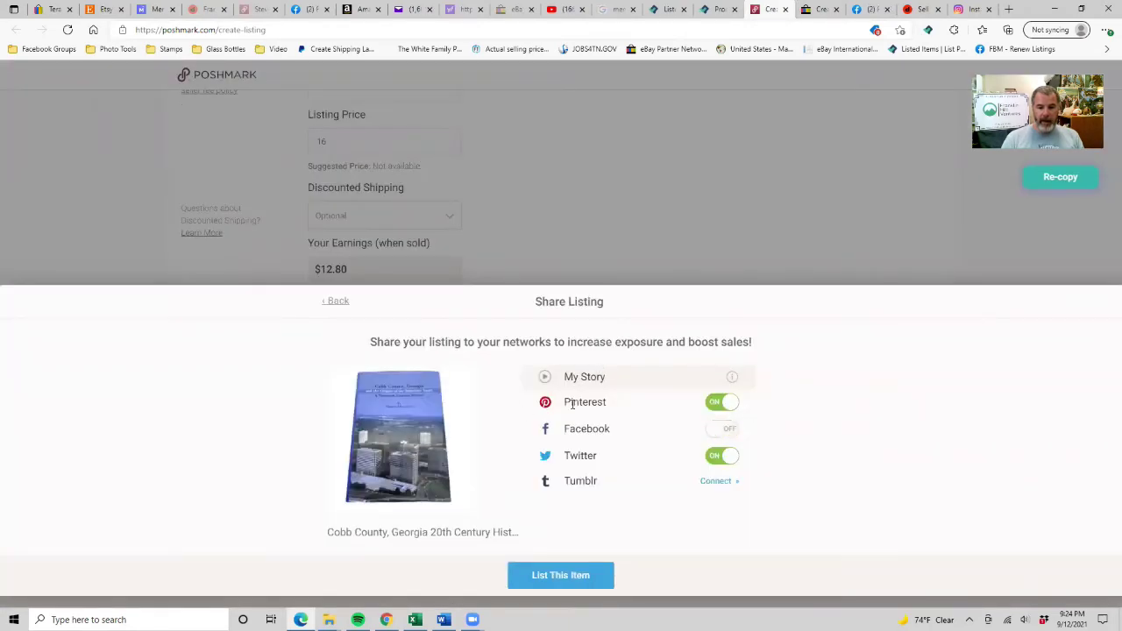
pyautogui.click(555, 576)
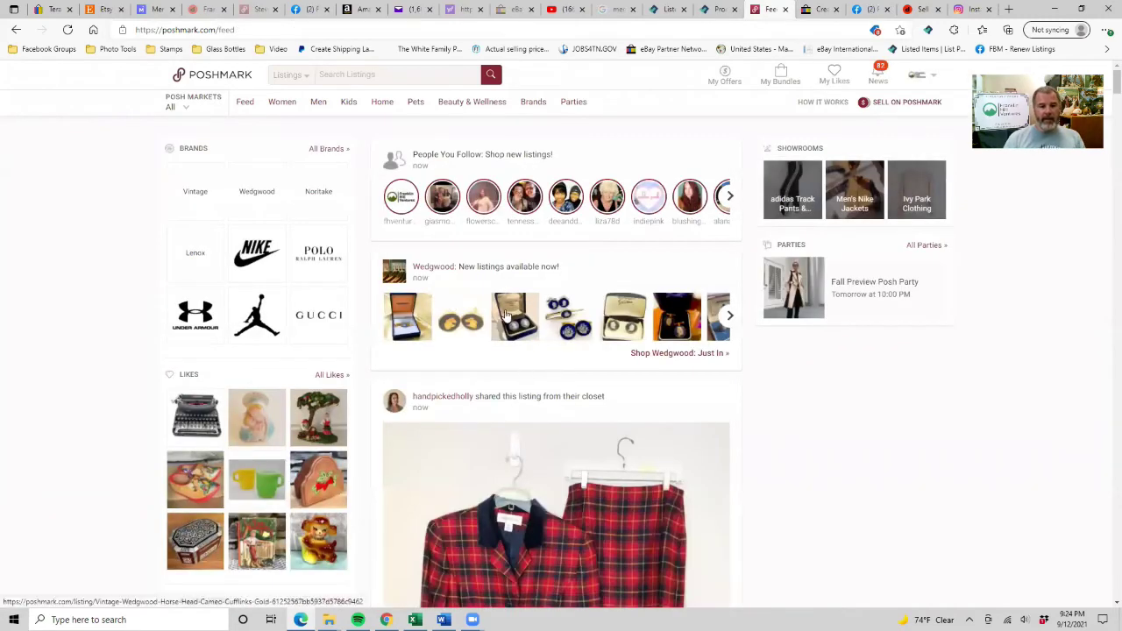
pyautogui.scroll(-1, 505, 314)
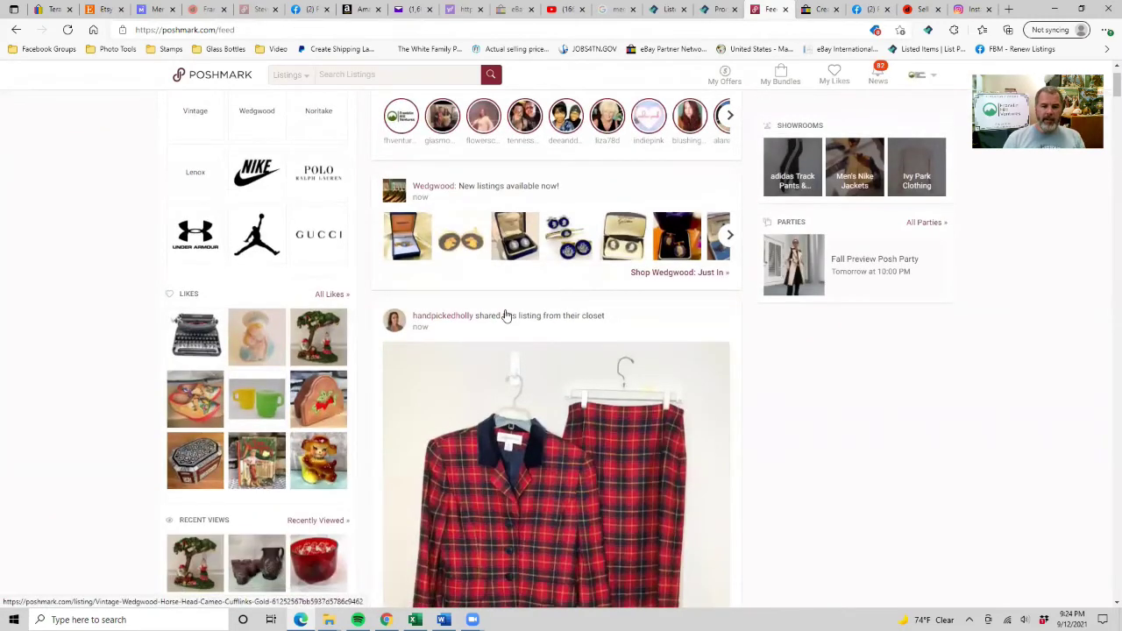
pyautogui.scroll(-5, 506, 314)
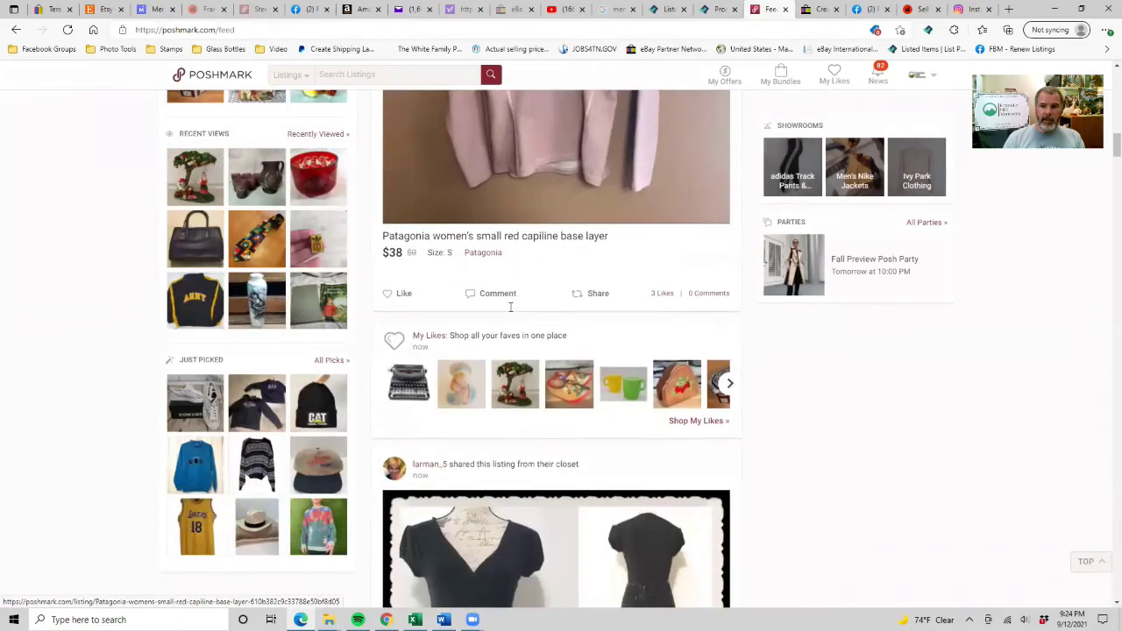
pyautogui.scroll(1, 510, 311)
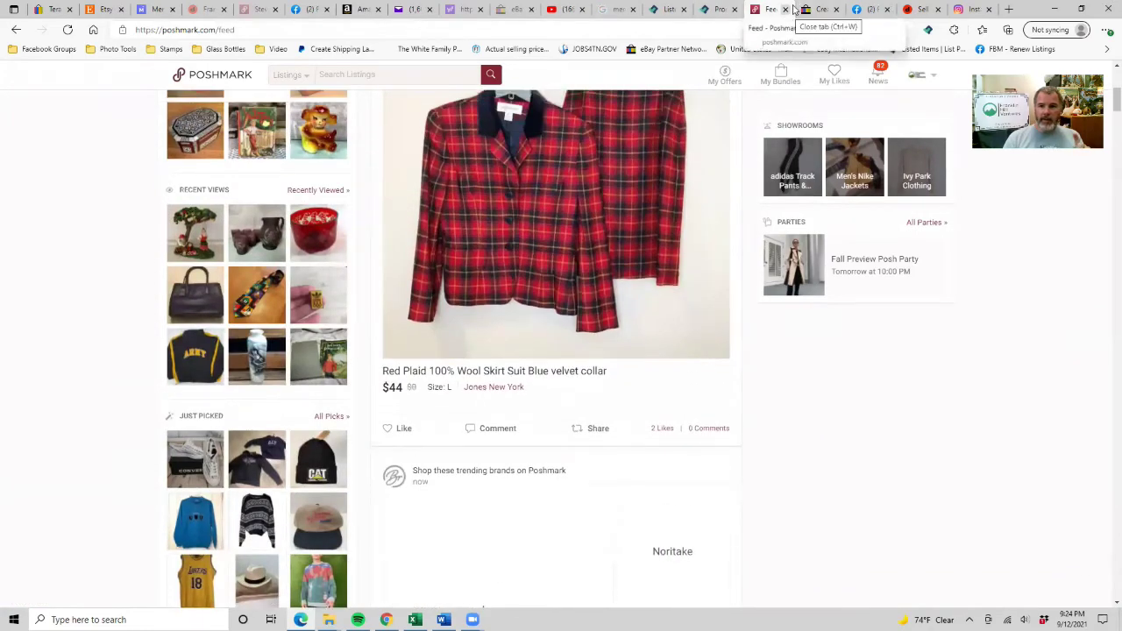
pyautogui.click(792, 9)
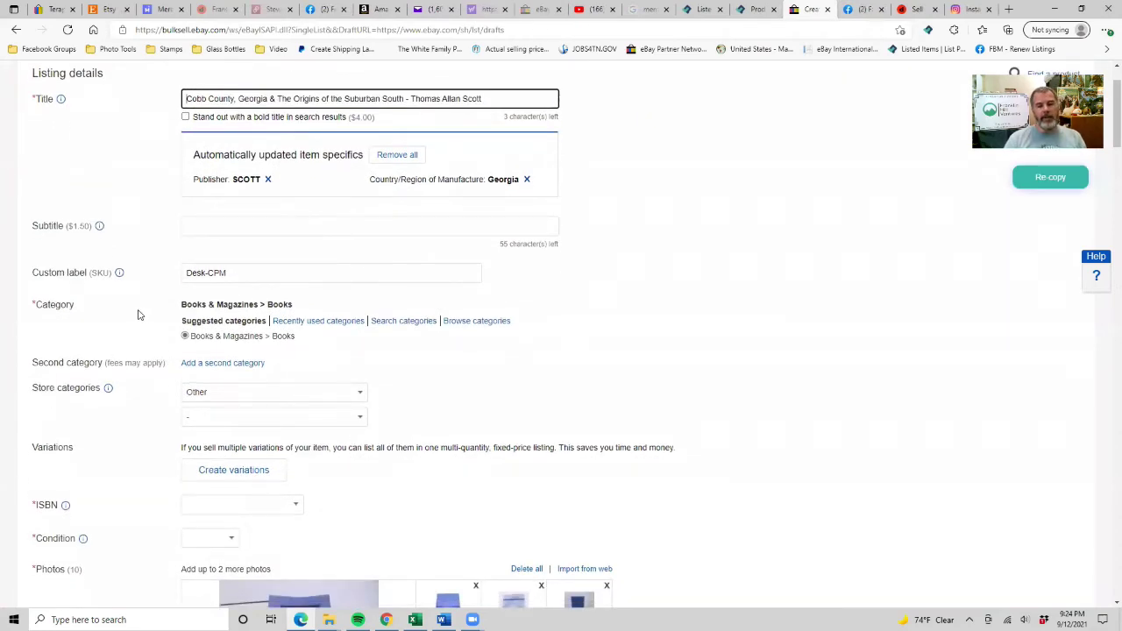
pyautogui.scroll(-1, 112, 309)
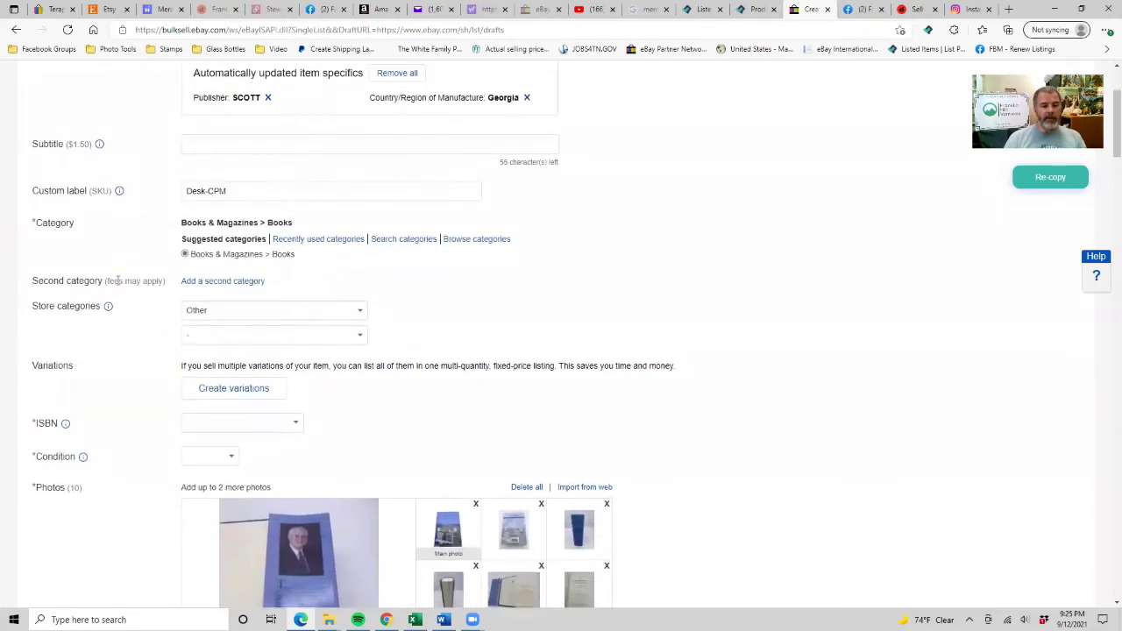
pyautogui.click(198, 312)
pyautogui.scroll(10, 248, 181)
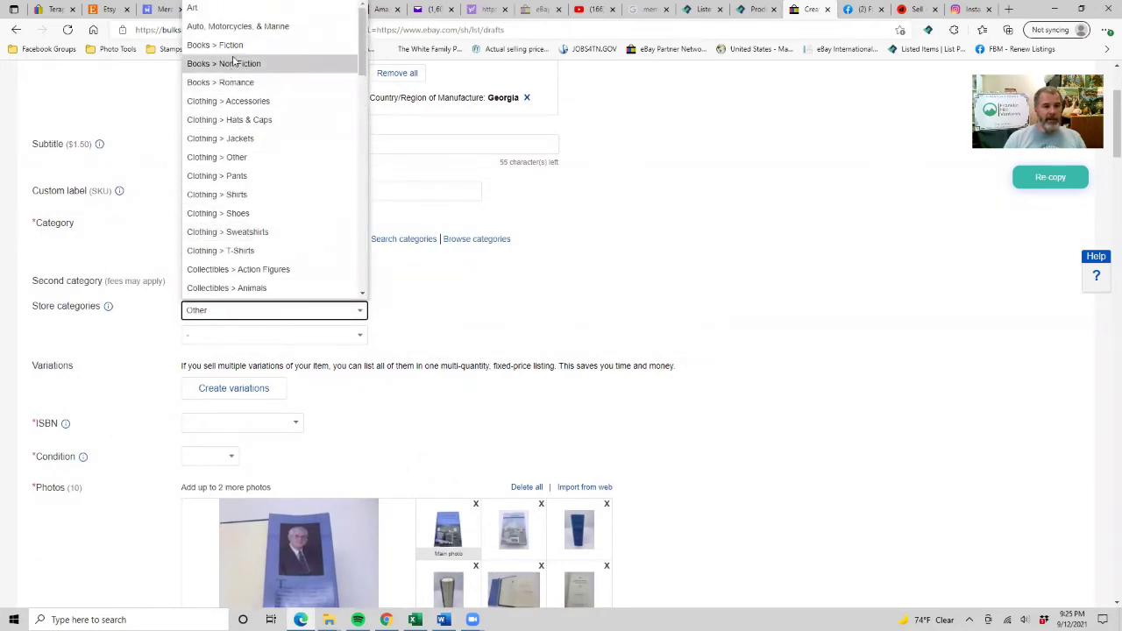
pyautogui.click(233, 64)
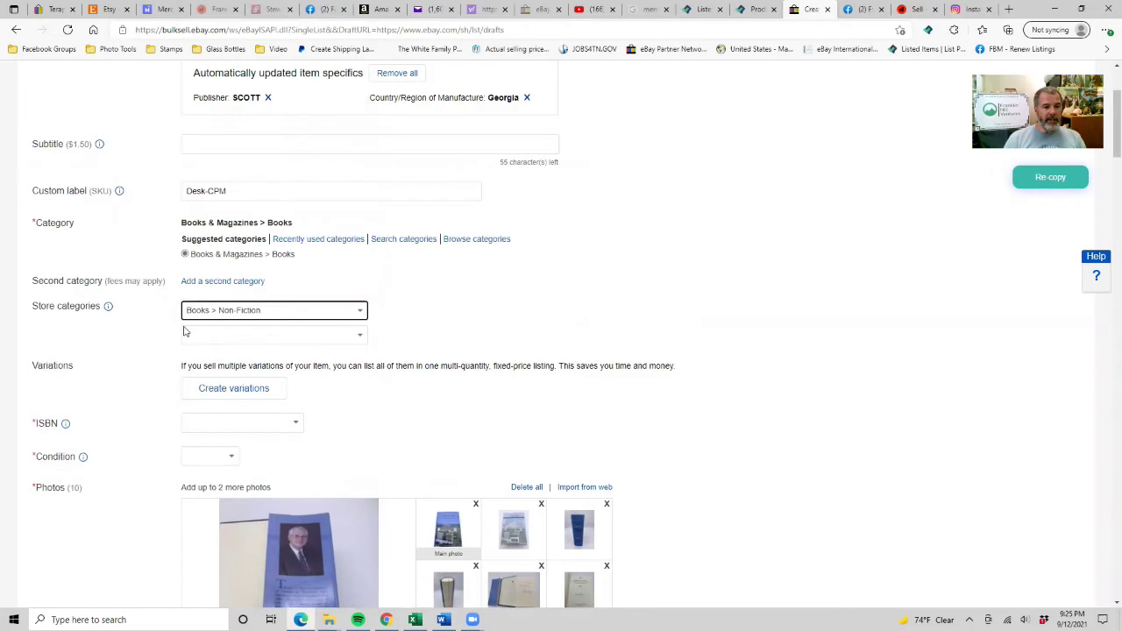
pyautogui.click(267, 425)
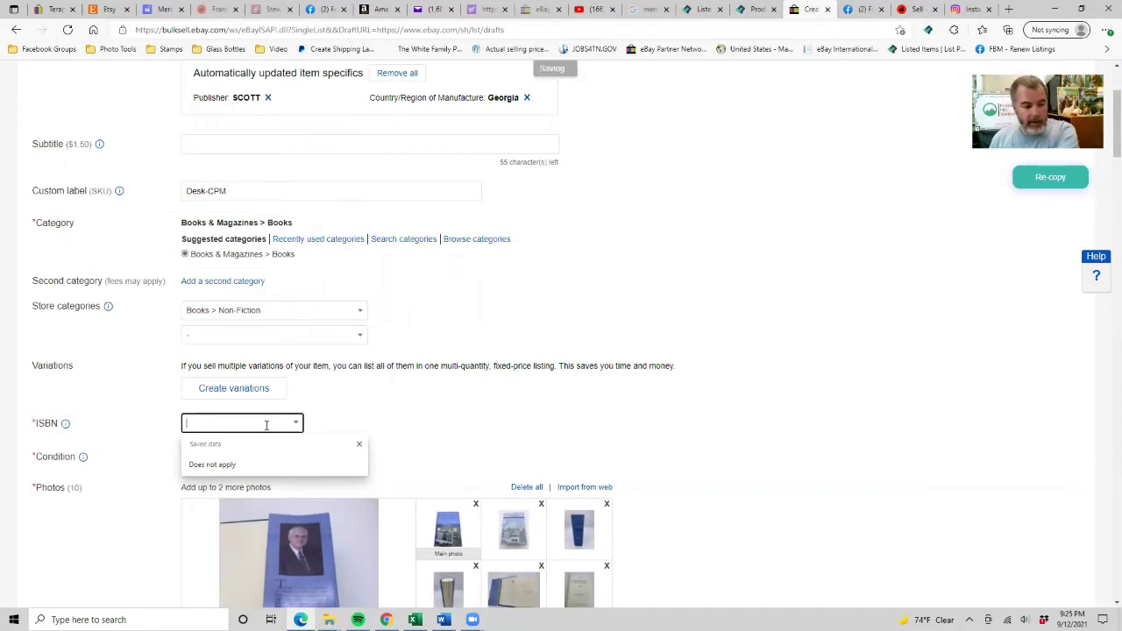
pyautogui.write('0974364606')
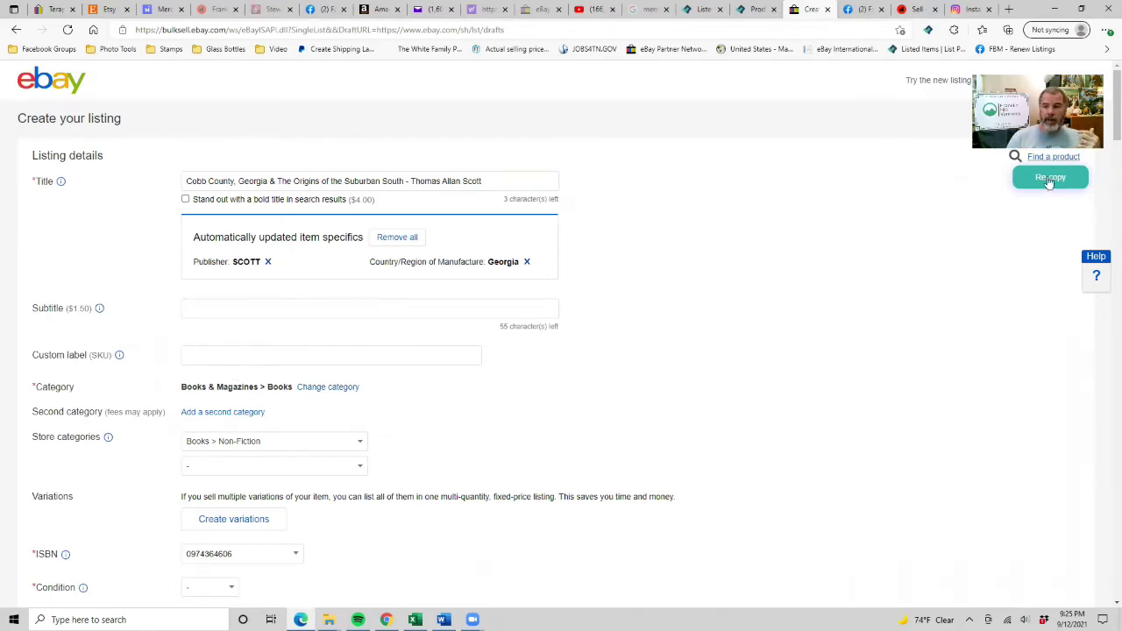
# Re-copy the List Perfectly listing data into the eBay draft
pyautogui.scroll(-1, 363, 406)
pyautogui.scroll(1, 363, 406)
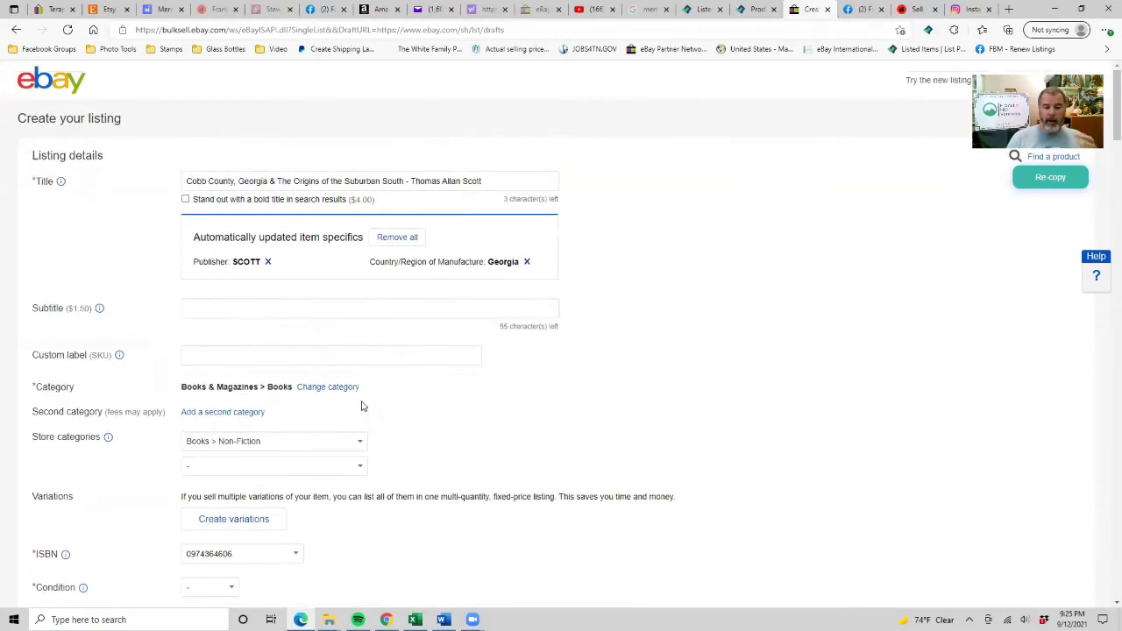
pyautogui.click(1050, 176)
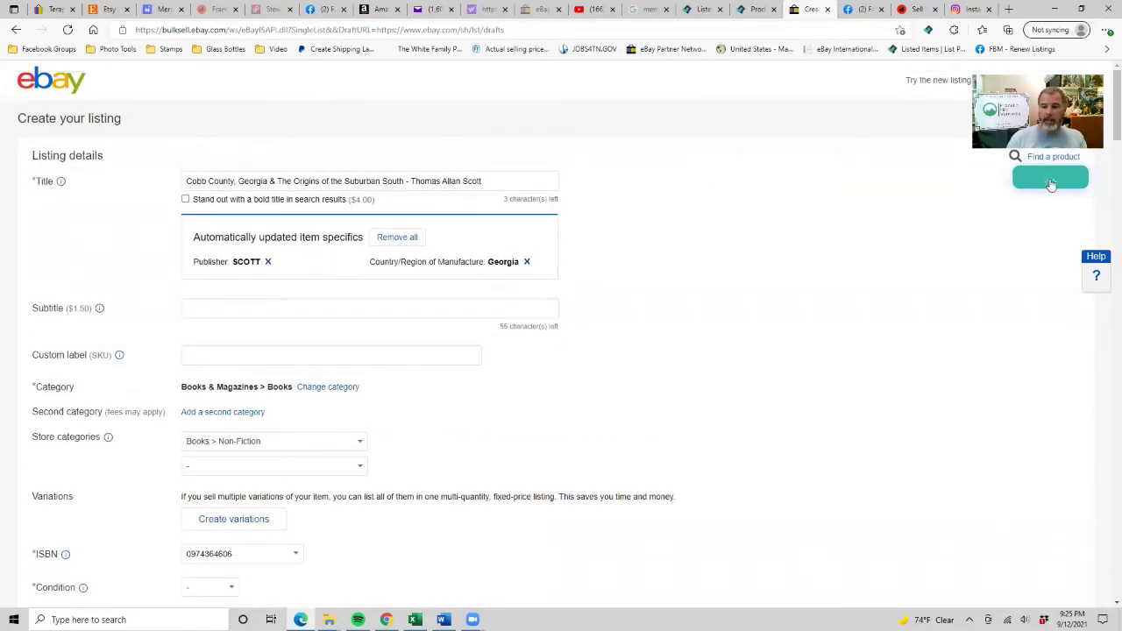
# Switch to the Facebook Marketplace draft and set its category to Books and condition to Used - Good
pyautogui.click(861, 10)
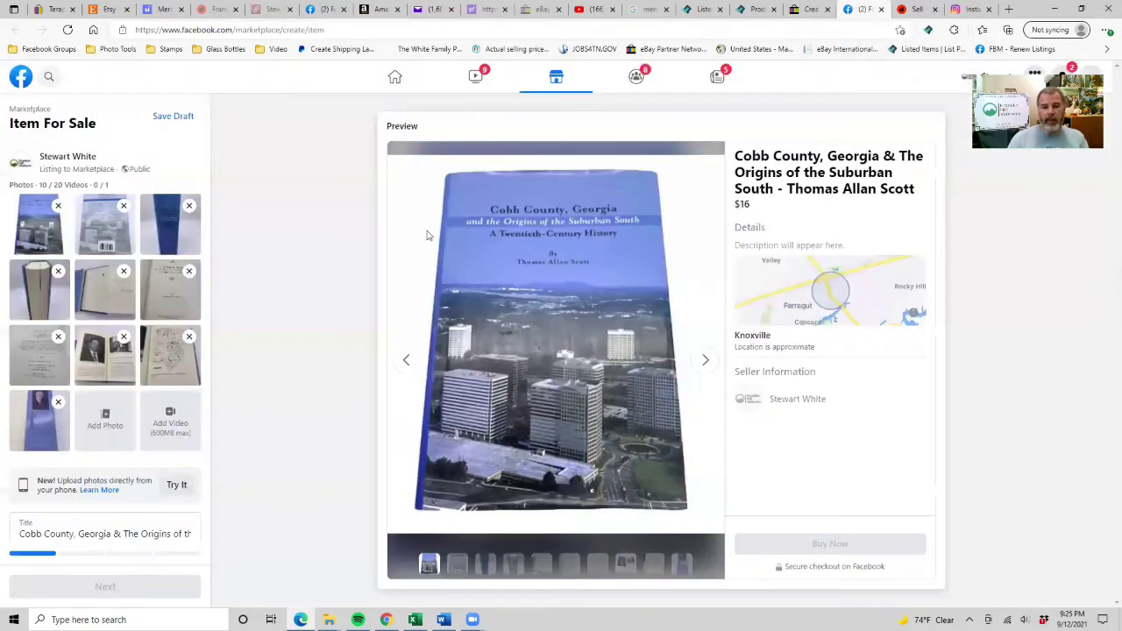
pyautogui.scroll(-1, 69, 431)
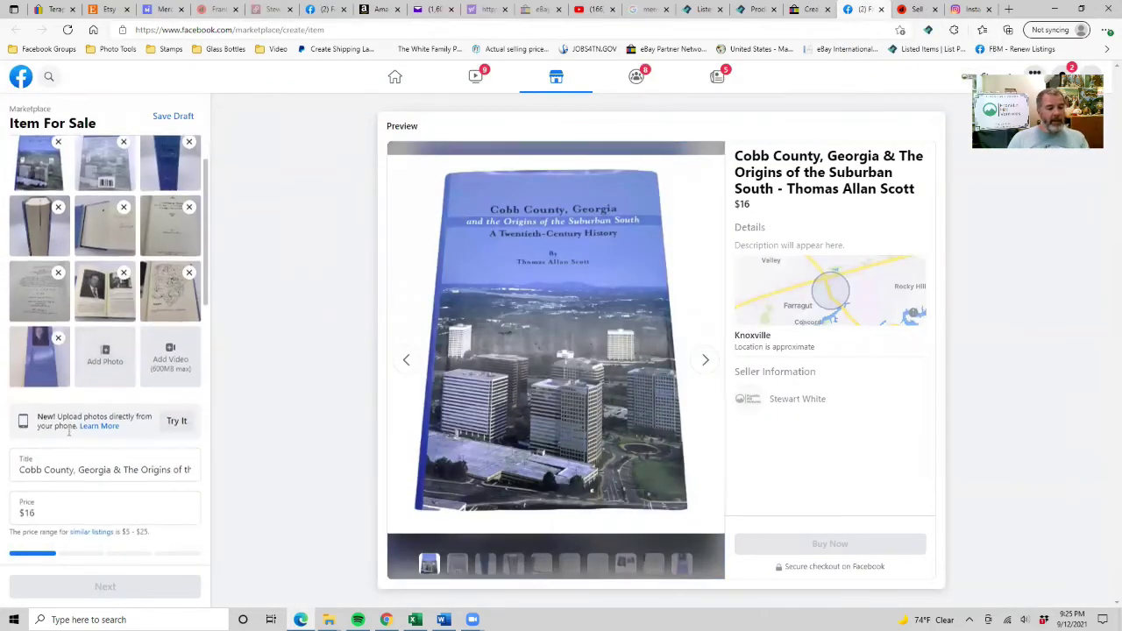
pyautogui.scroll(-2, 68, 432)
pyautogui.click(27, 471)
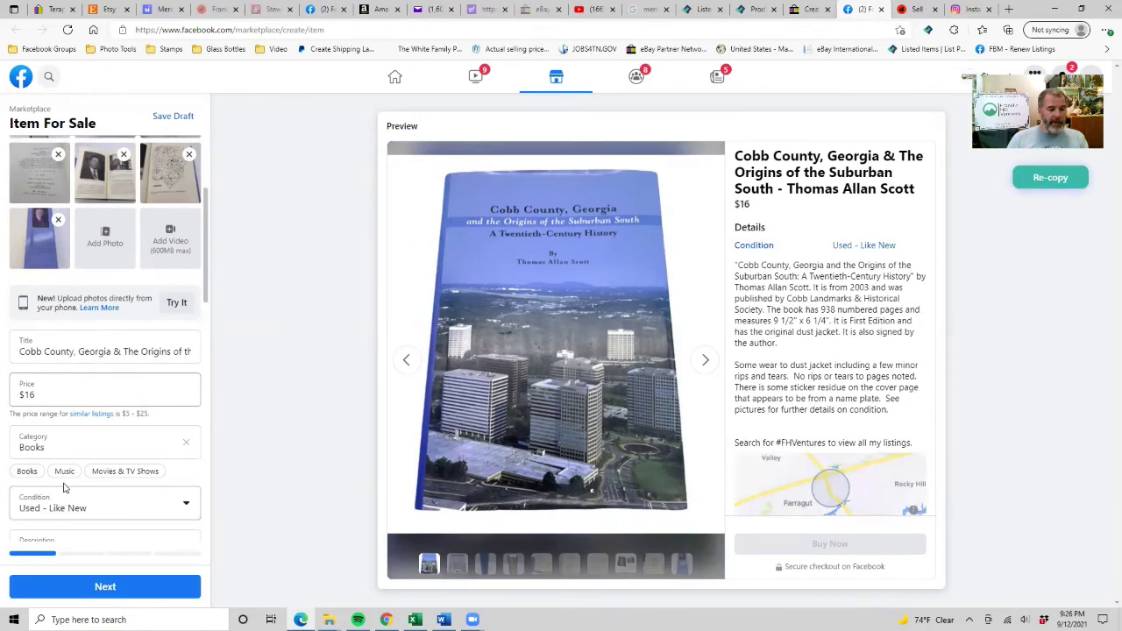
pyautogui.click(67, 510)
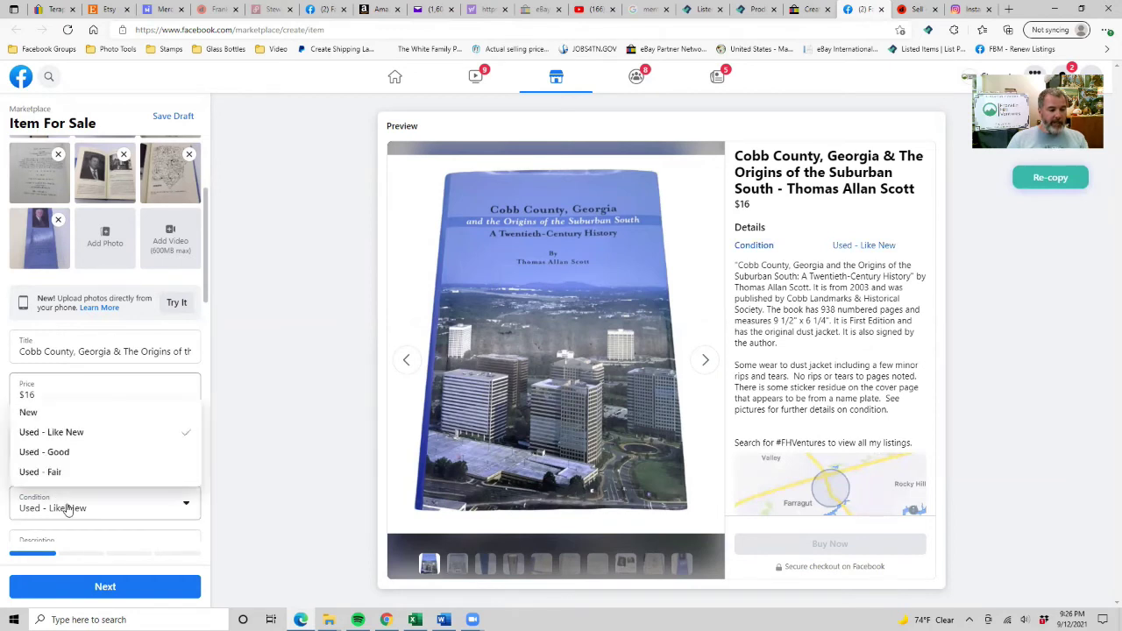
pyautogui.click(58, 453)
# Set the Facebook book genre to (Non-Fiction) History and continue to the delivery method
pyautogui.scroll(-2, 69, 442)
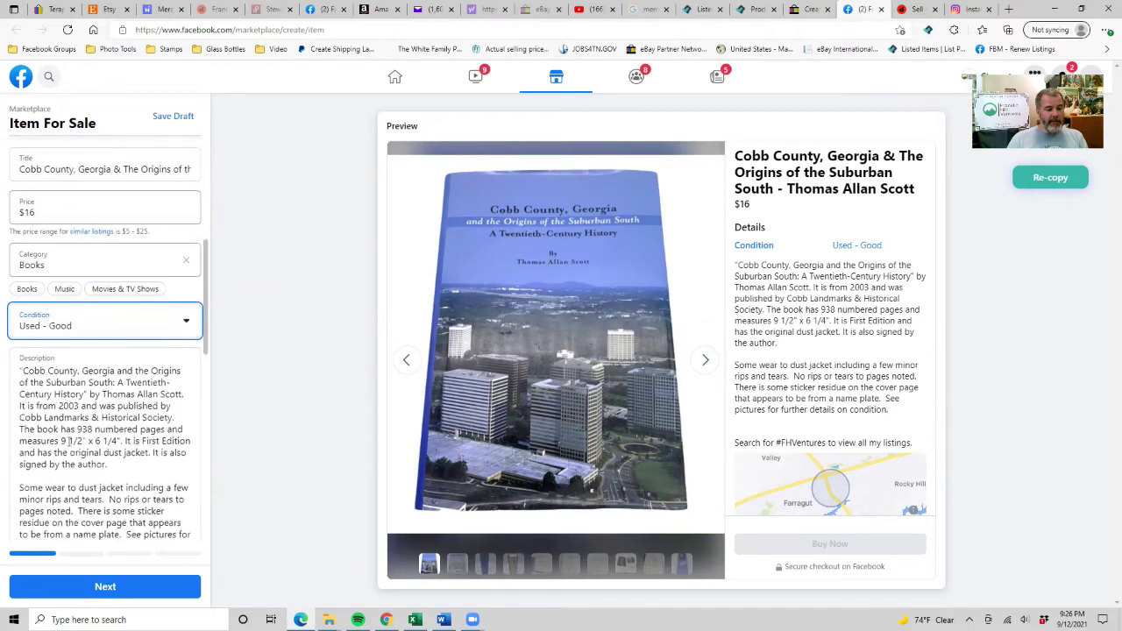
pyautogui.scroll(-2, 40, 383)
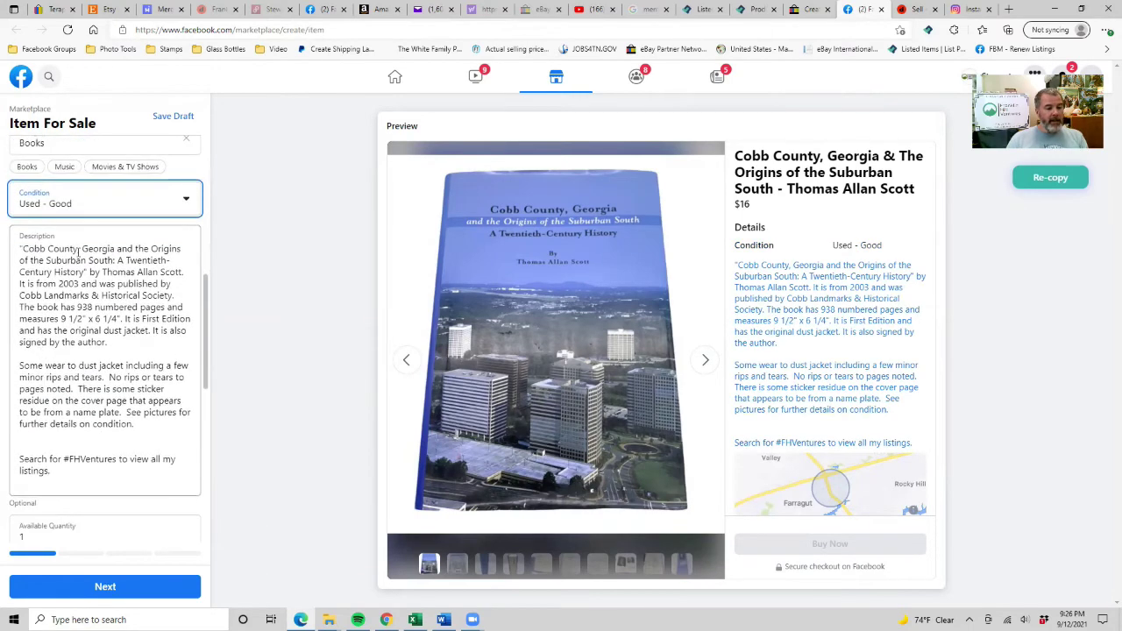
pyautogui.scroll(-5, 53, 405)
pyautogui.click(53, 394)
pyautogui.scroll(-5, 74, 497)
pyautogui.scroll(-5, 74, 497)
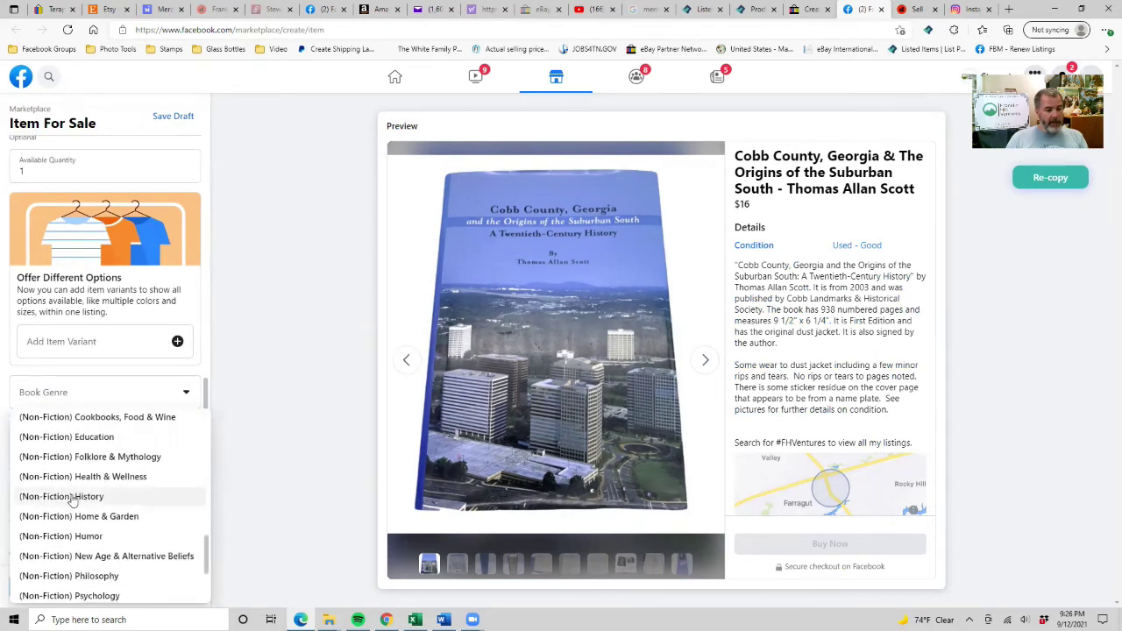
pyautogui.click(75, 497)
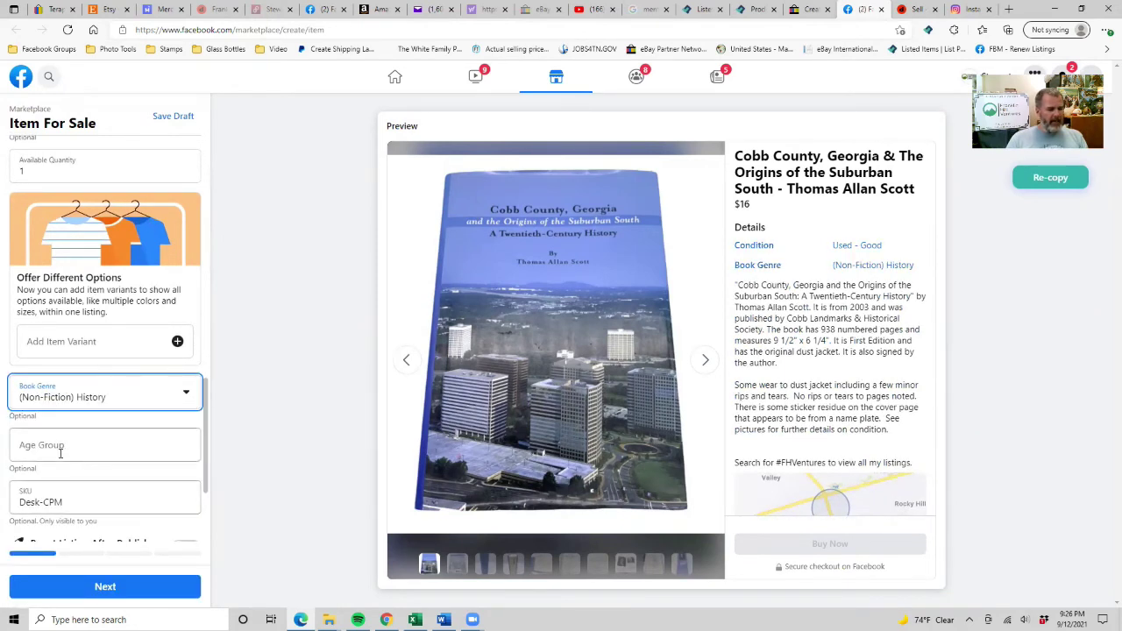
pyautogui.click(89, 594)
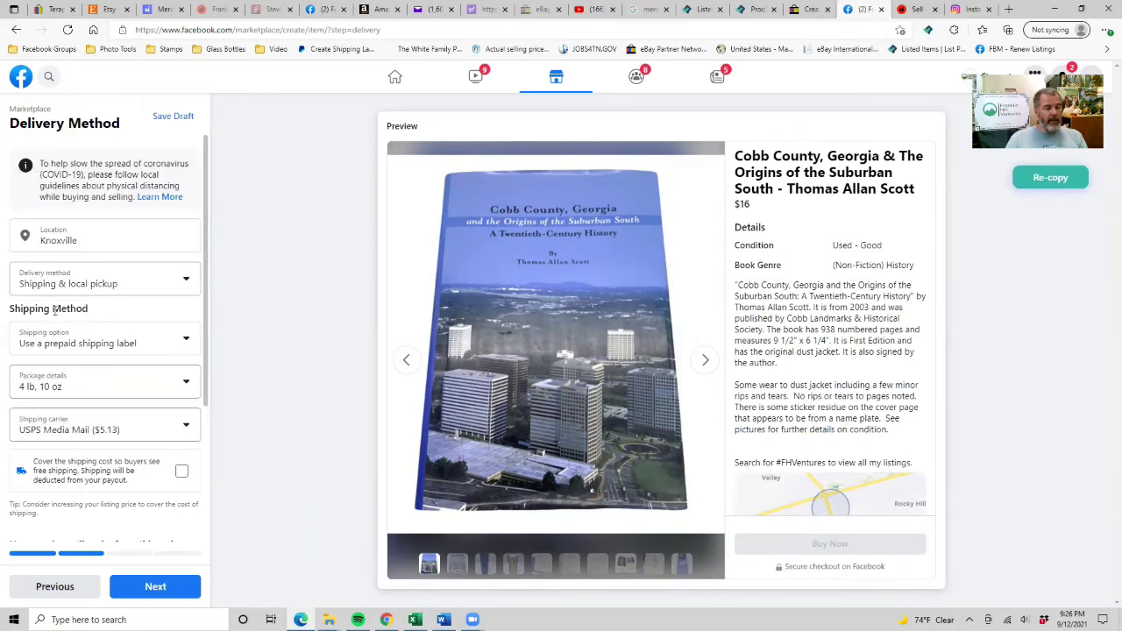
# Use your own shipping label with a $0 shipping rate and free shipping for buyers, and continue to the offer settings
pyautogui.click(91, 345)
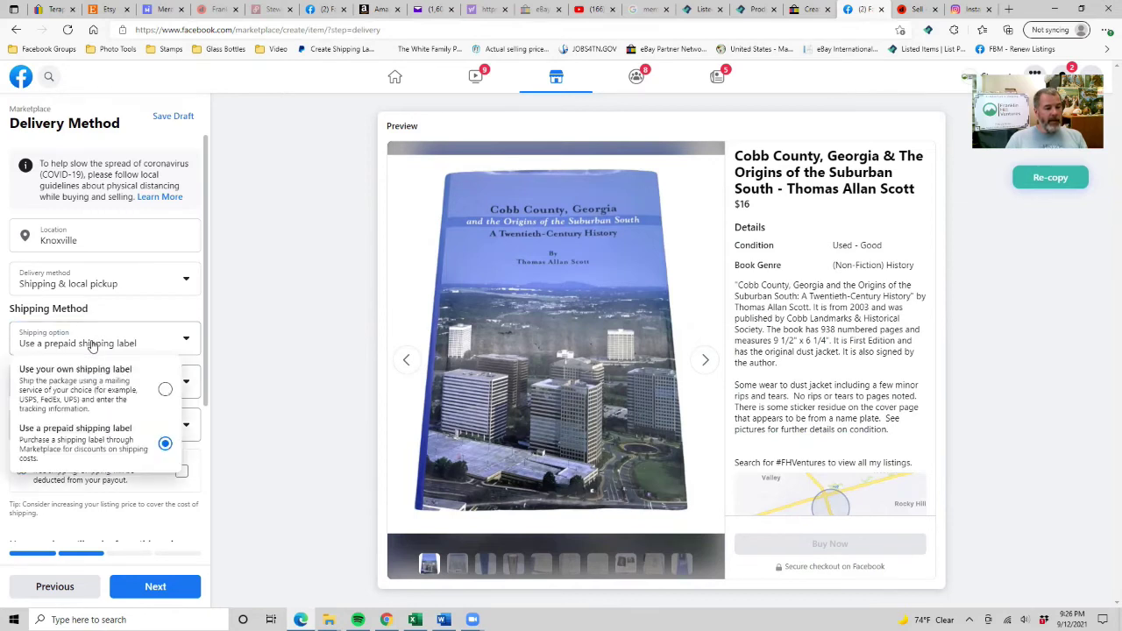
pyautogui.click(164, 389)
pyautogui.click(32, 377)
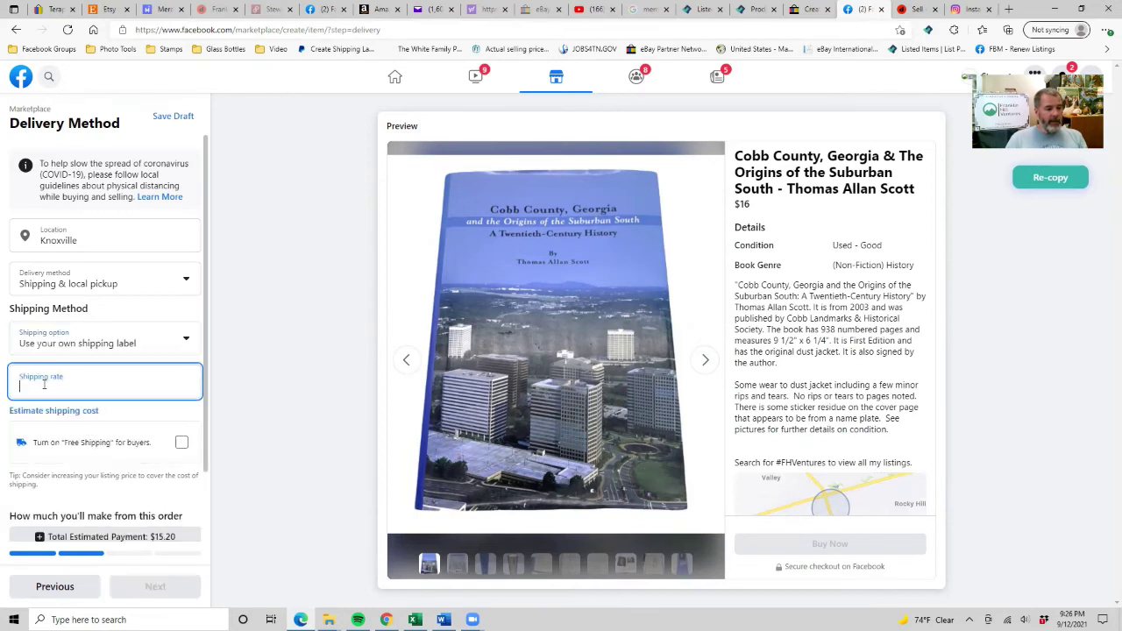
pyautogui.write('0')
pyautogui.press('Tab')
pyautogui.click(182, 442)
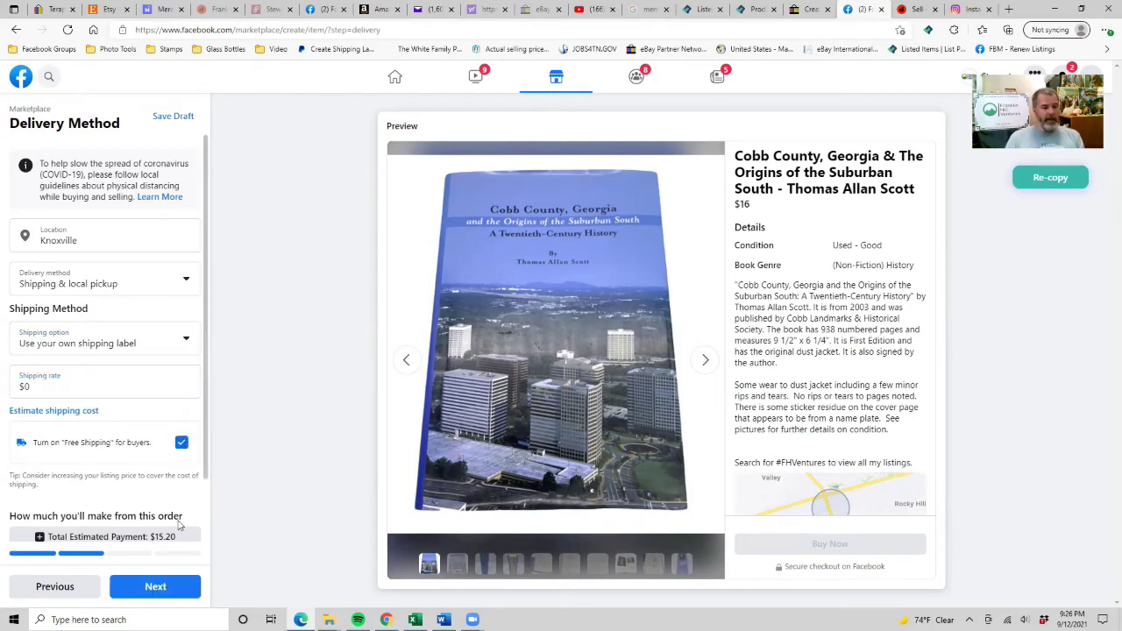
pyautogui.click(151, 590)
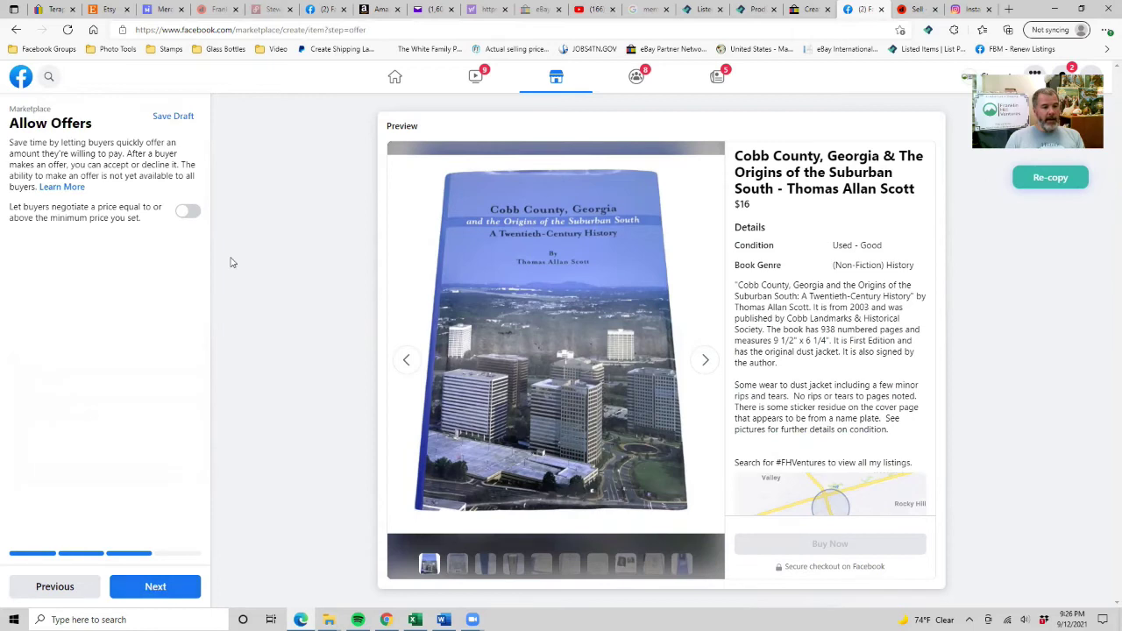
# Allow buyer offers with a $13 minimum price and publish the book listing on Facebook Marketplace
pyautogui.click(188, 212)
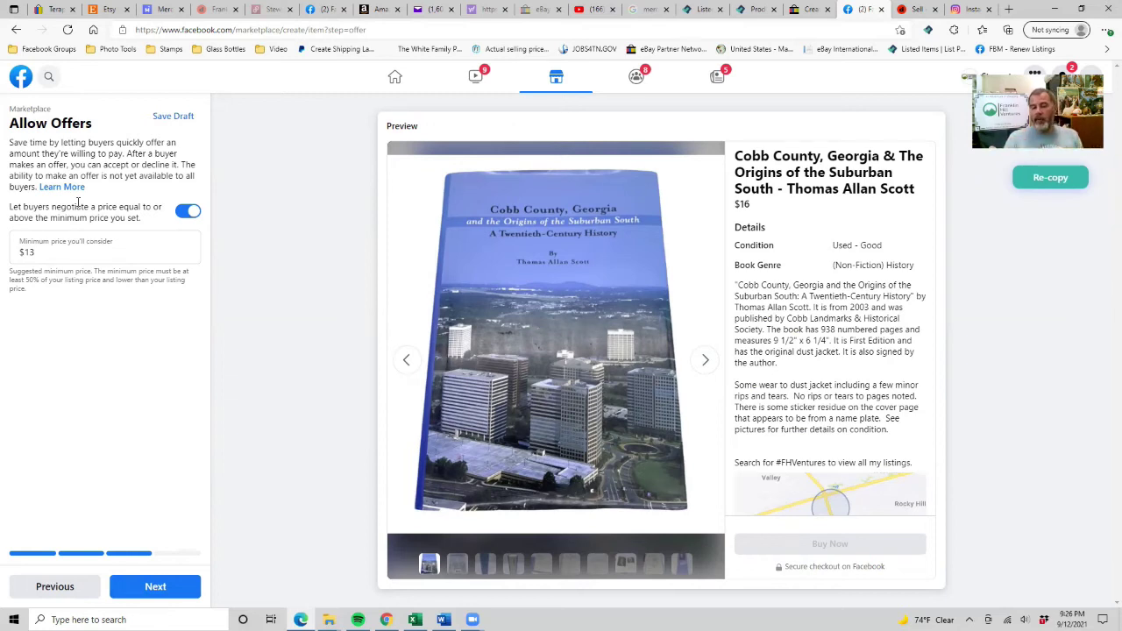
pyautogui.click(149, 585)
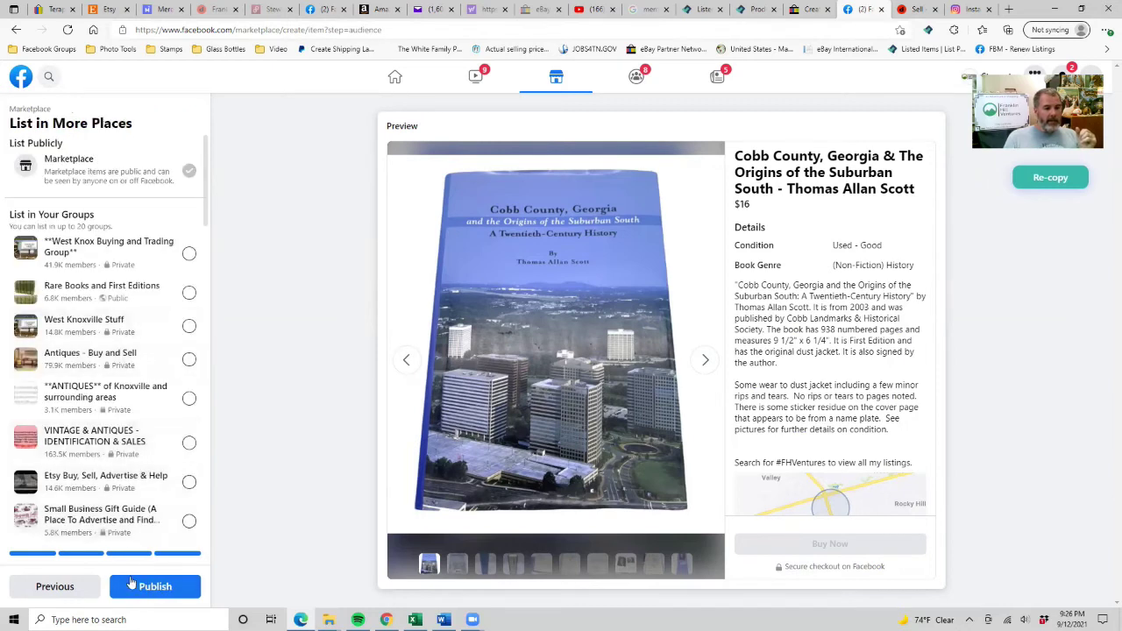
pyautogui.click(156, 586)
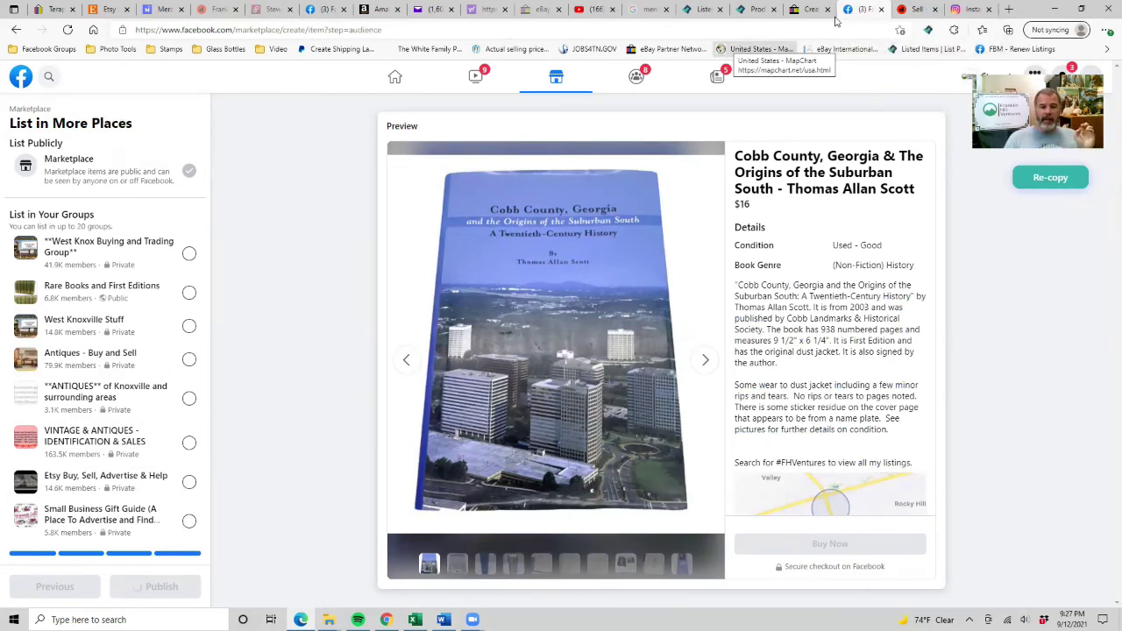
# Switch to the Depop draft and set its category to Books & magazines and condition to Used - Good
pyautogui.click(915, 9)
pyautogui.scroll(6, 463, 198)
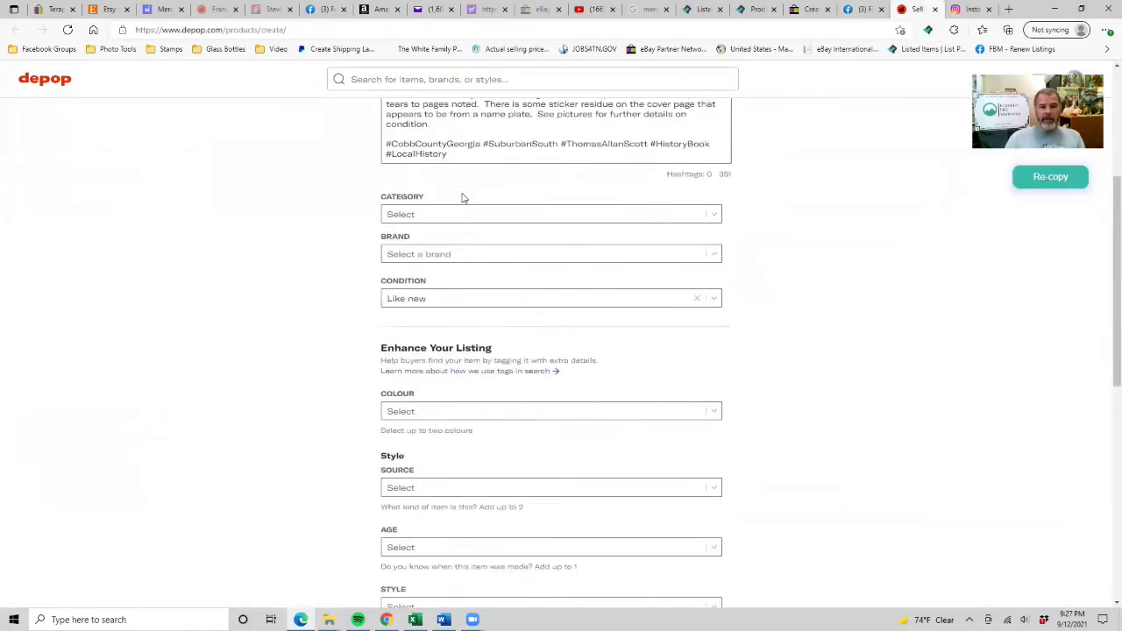
pyautogui.scroll(1, 463, 198)
pyautogui.click(439, 323)
pyautogui.scroll(-8, 445, 465)
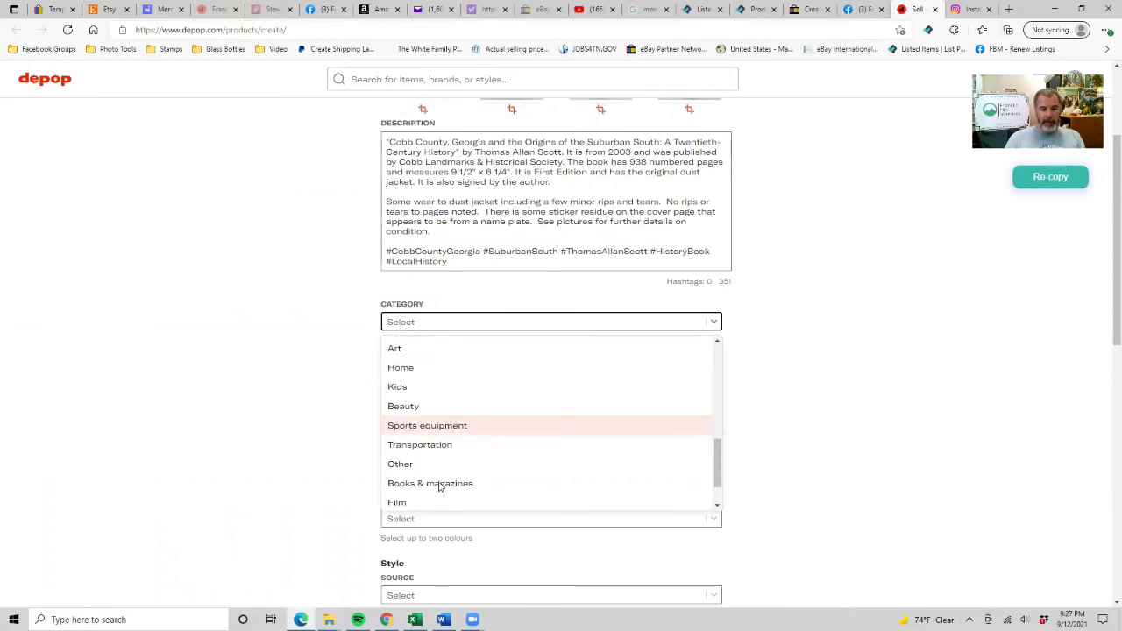
pyautogui.click(438, 485)
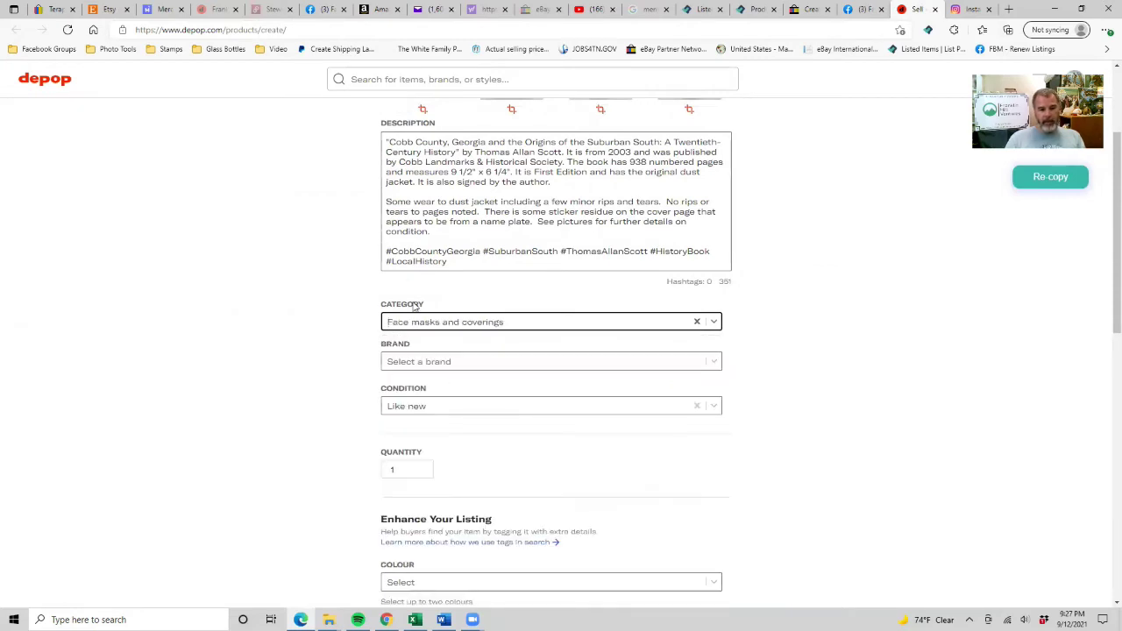
pyautogui.click(435, 325)
pyautogui.scroll(-10, 417, 421)
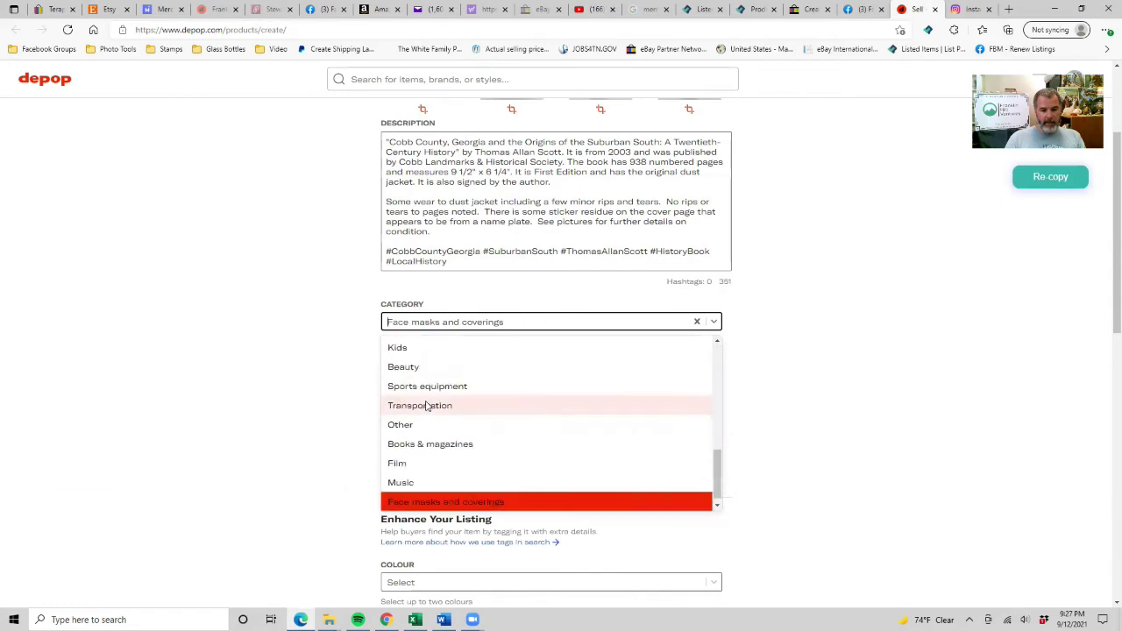
pyautogui.click(415, 438)
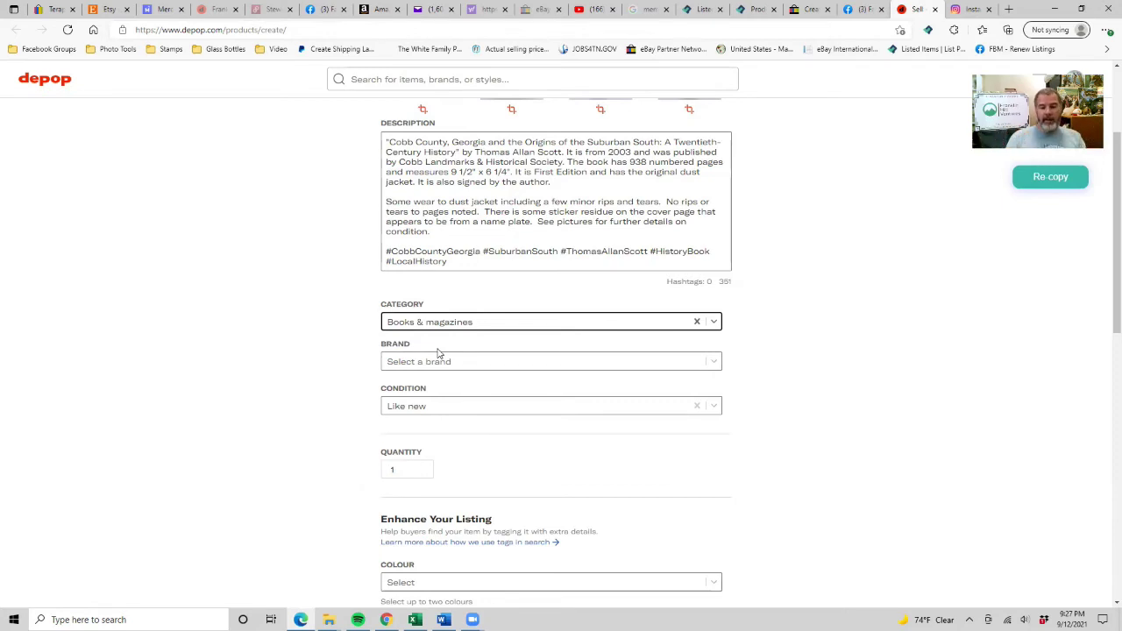
pyautogui.click(383, 408)
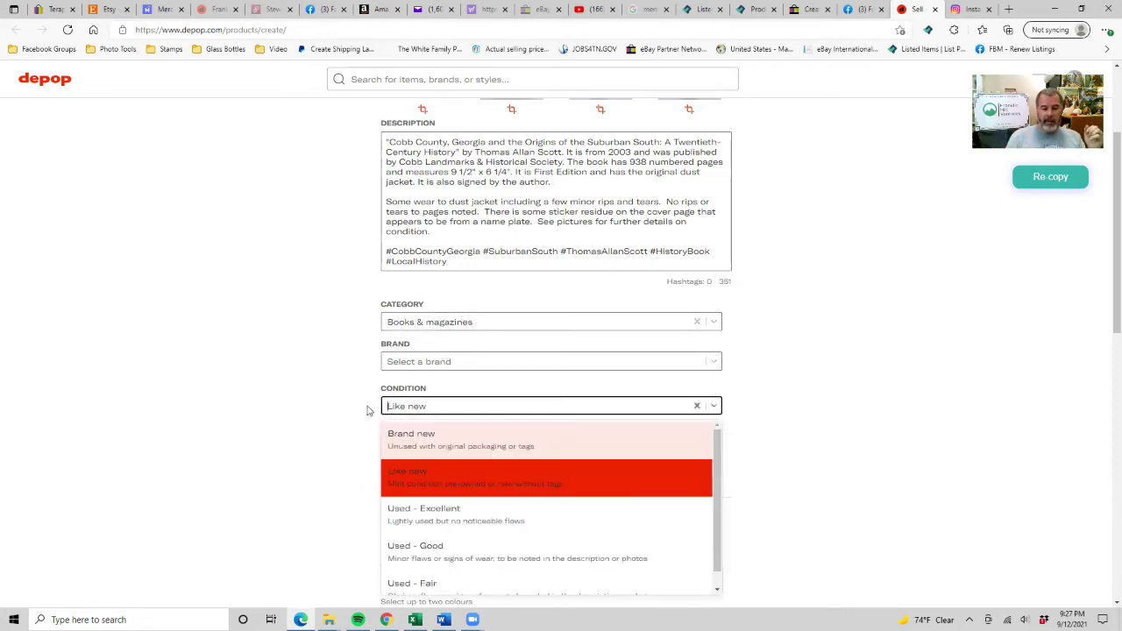
pyautogui.click(433, 547)
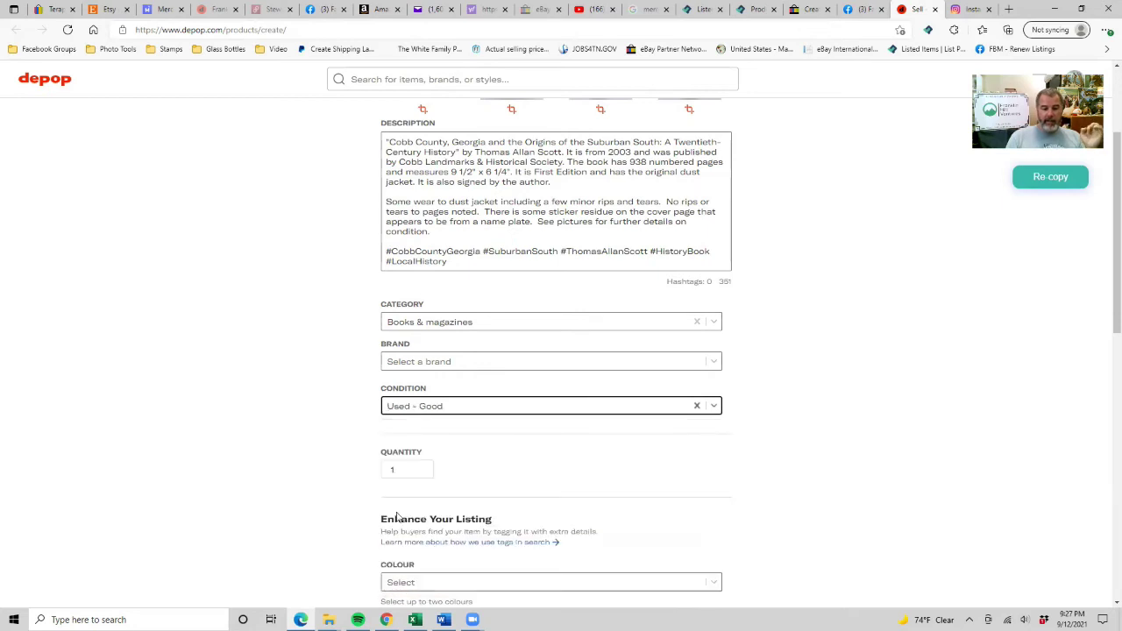
# Set the Depop listing's source to Preloved and age to Modern, and post it
pyautogui.scroll(-1, 417, 504)
pyautogui.scroll(-3, 415, 499)
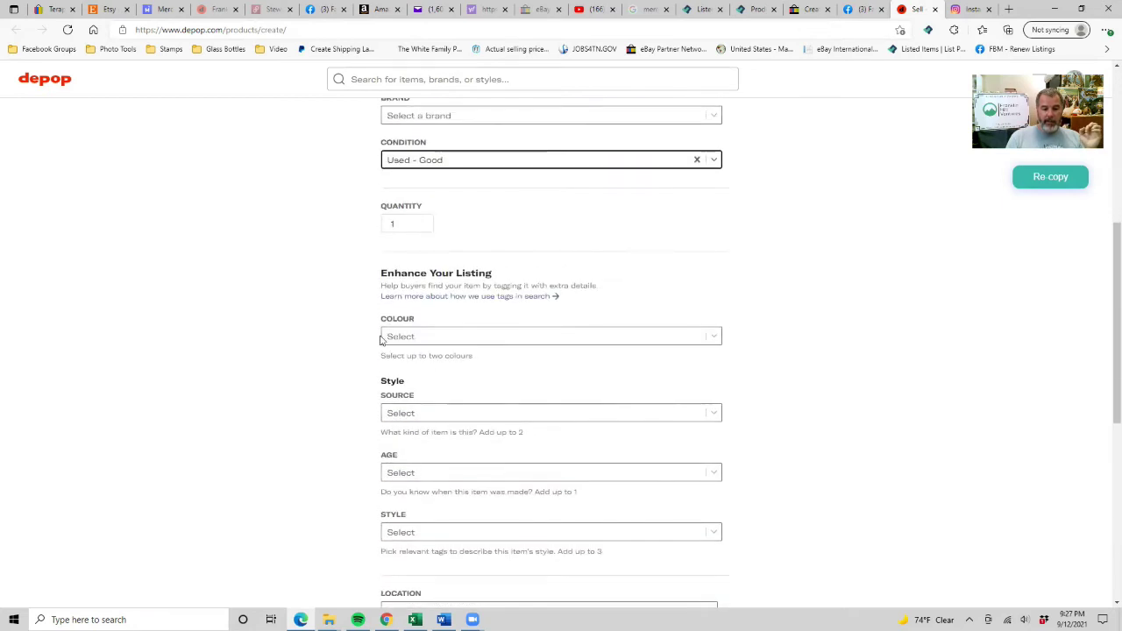
pyautogui.click(418, 415)
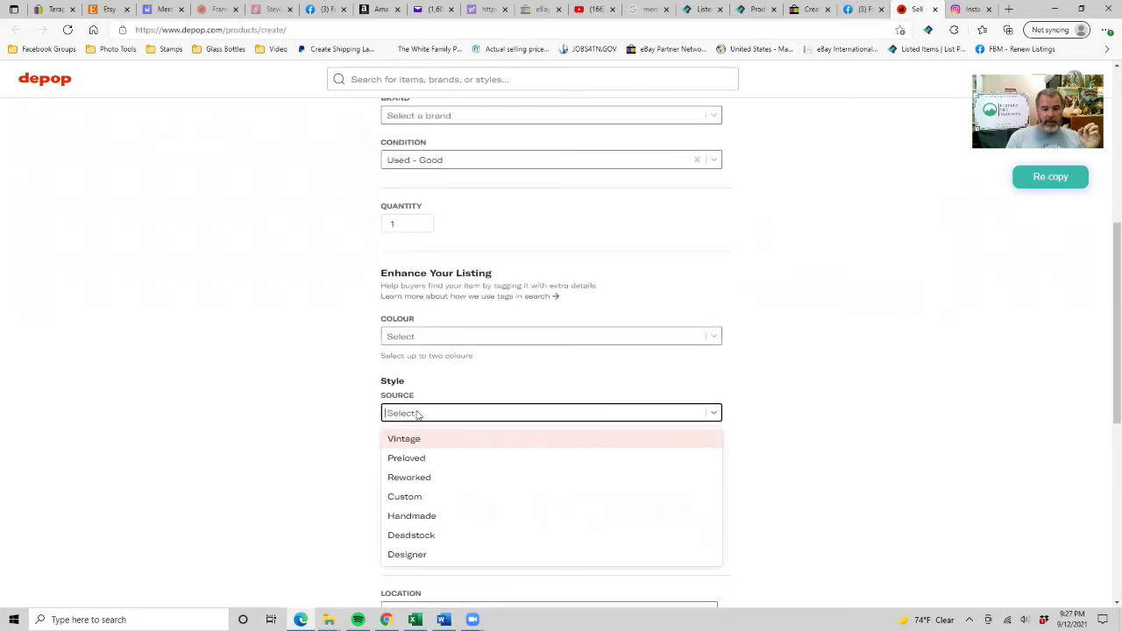
pyautogui.click(416, 456)
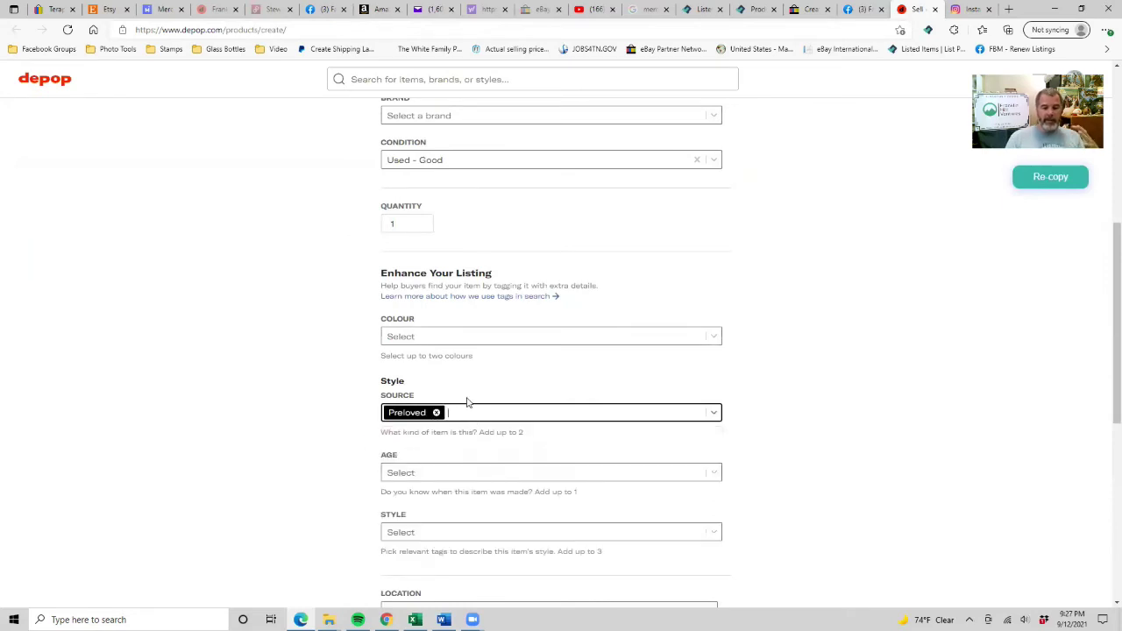
pyautogui.click(403, 478)
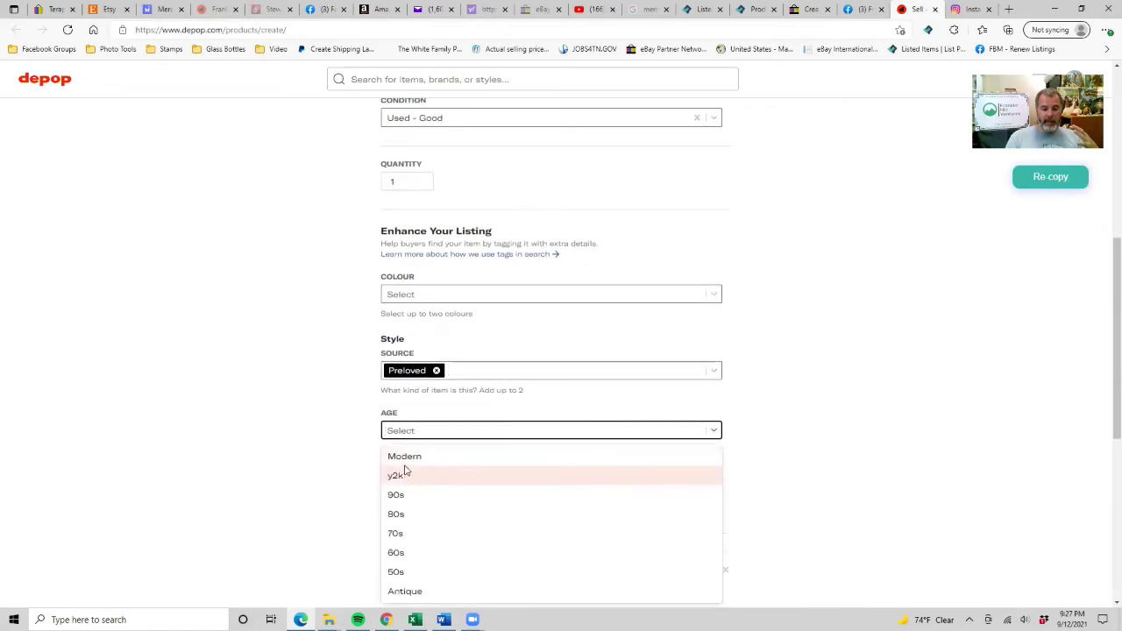
pyautogui.click(406, 459)
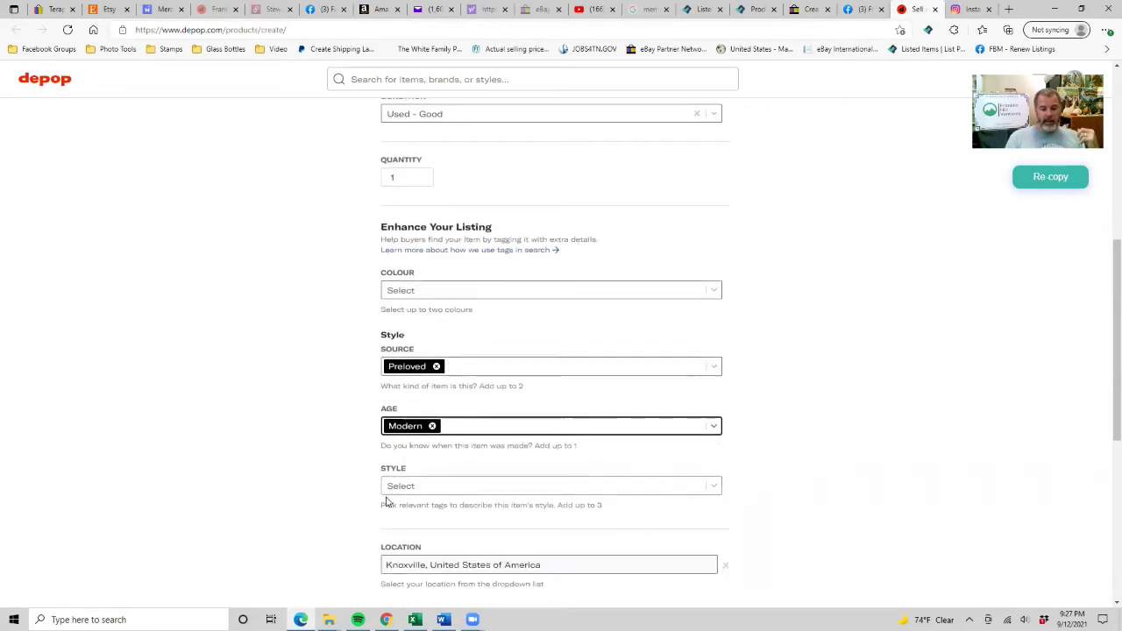
pyautogui.scroll(-5, 385, 501)
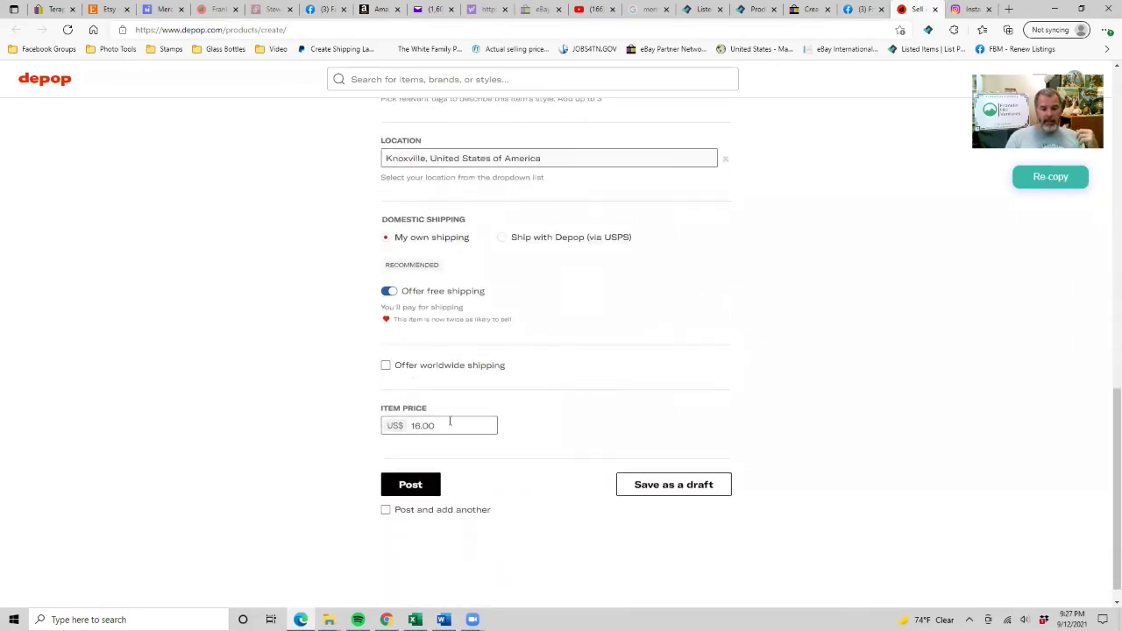
pyautogui.click(412, 485)
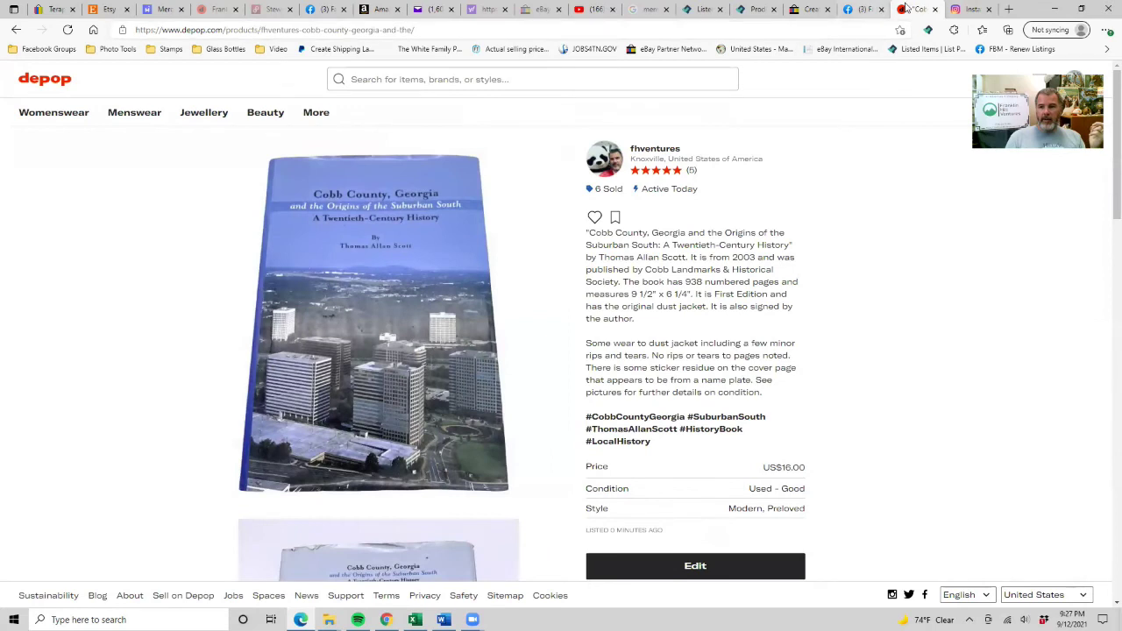
# Close the Depop page and add "w/ Free Shipping" after the $16.00 price in the Instagram caption
pyautogui.click(934, 9)
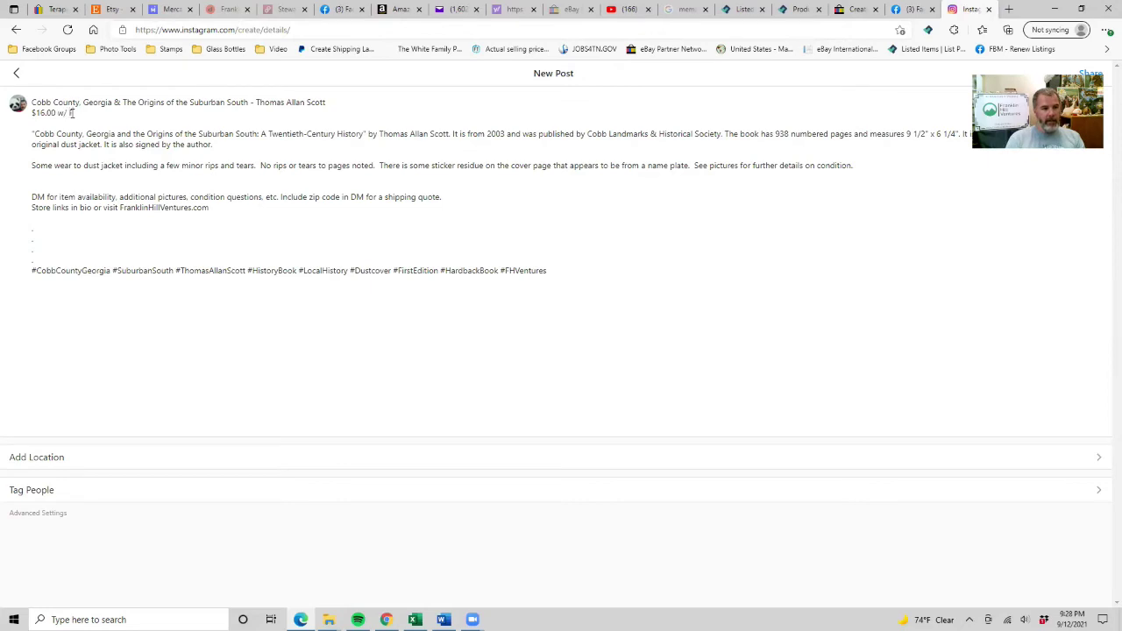
pyautogui.write('Shipping')
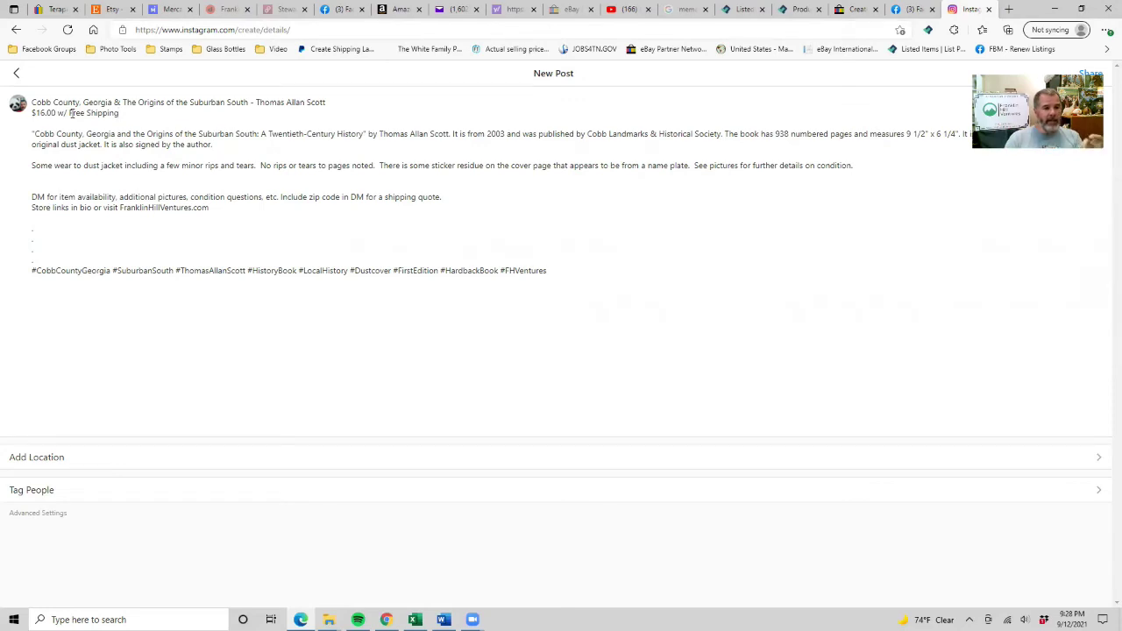
# Remove the blank line above the condition paragraph in the caption and delete its sentence "See pictures for further details on condition."
pyautogui.press('Down')
pyautogui.press('Down')
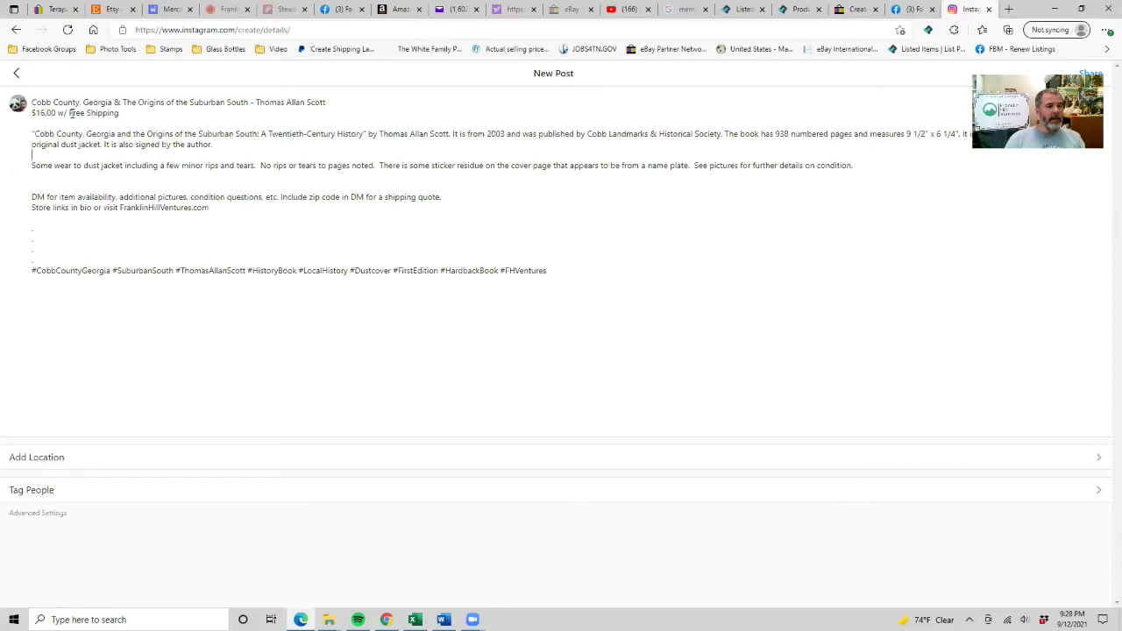
pyautogui.press('BackSpace')
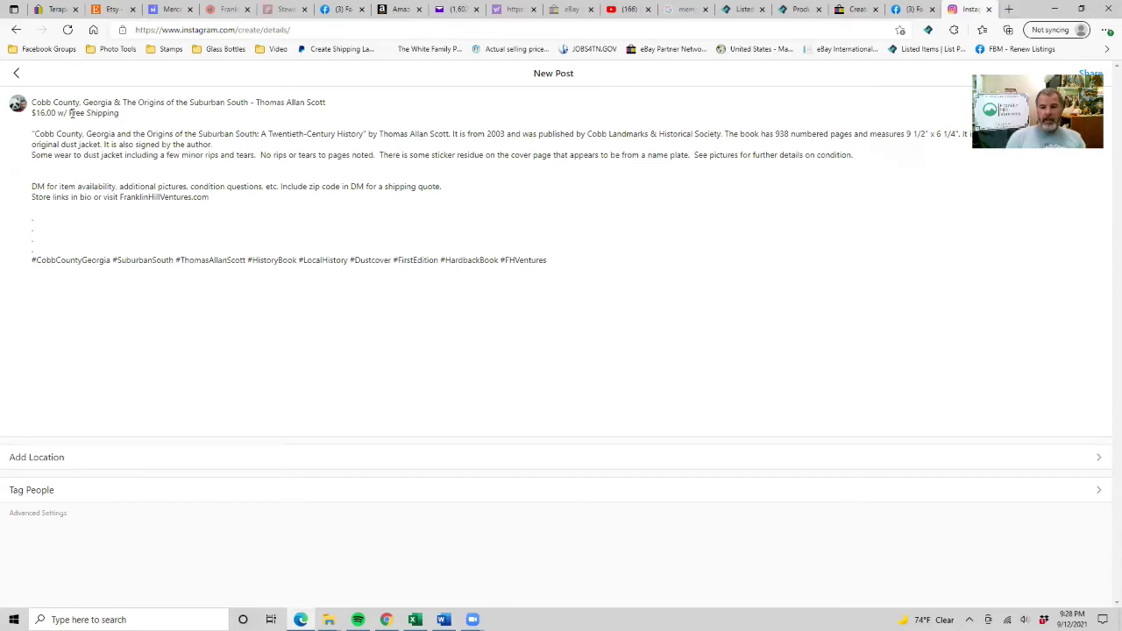
pyautogui.press('BackSpace')
pyautogui.press('BackSpace')
pyautogui.press('BackSpace')
pyautogui.press('BackSpace')
pyautogui.press('BackSpace')
pyautogui.press('BackSpace')
pyautogui.press('BackSpace')
pyautogui.press('BackSpace')
pyautogui.press('BackSpace')
pyautogui.press('BackSpace')
pyautogui.press('BackSpace')
pyautogui.press('BackSpace')
pyautogui.press('BackSpace')
pyautogui.press('BackSpace')
pyautogui.press('BackSpace')
pyautogui.press('BackSpace')
pyautogui.press('BackSpace')
pyautogui.press('BackSpace')
pyautogui.press('BackSpace')
pyautogui.press('BackSpace')
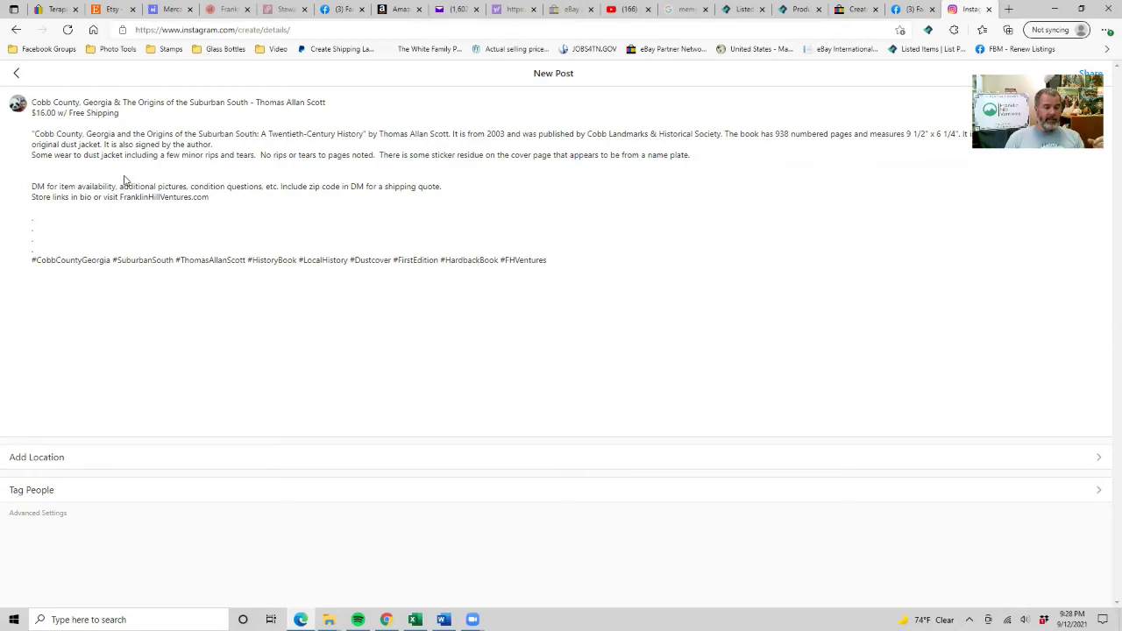
# Remove the extra blank line above the DM text and two dot spacer lines, share the Instagram post, and close its page
pyautogui.click(36, 175)
pyautogui.press('BackSpace')
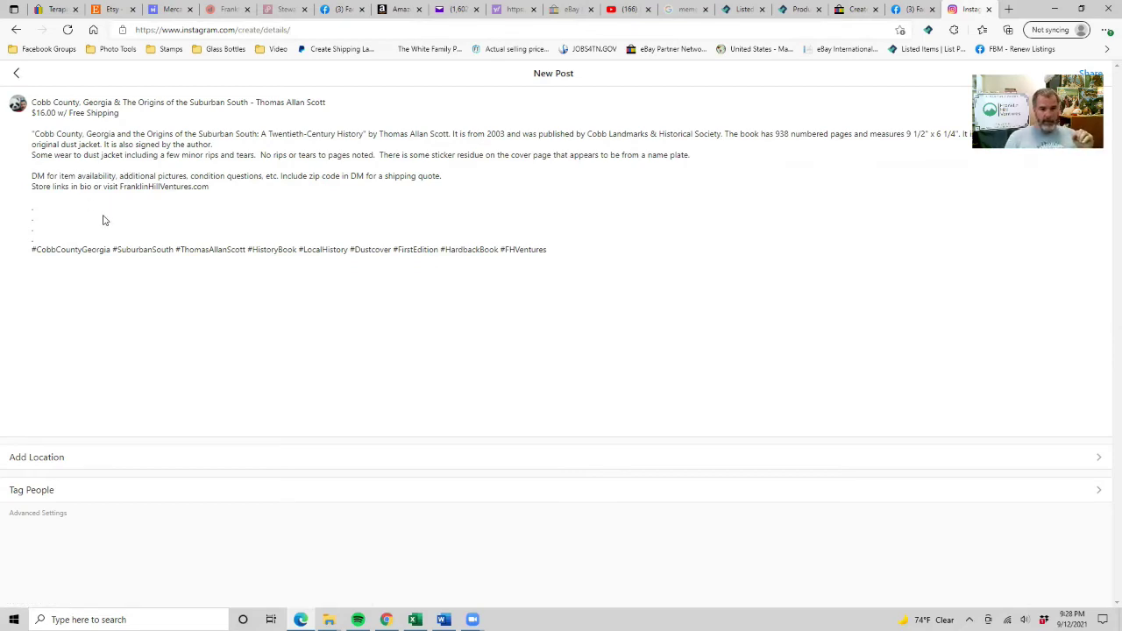
pyautogui.press('Delete')
pyautogui.press('Delete')
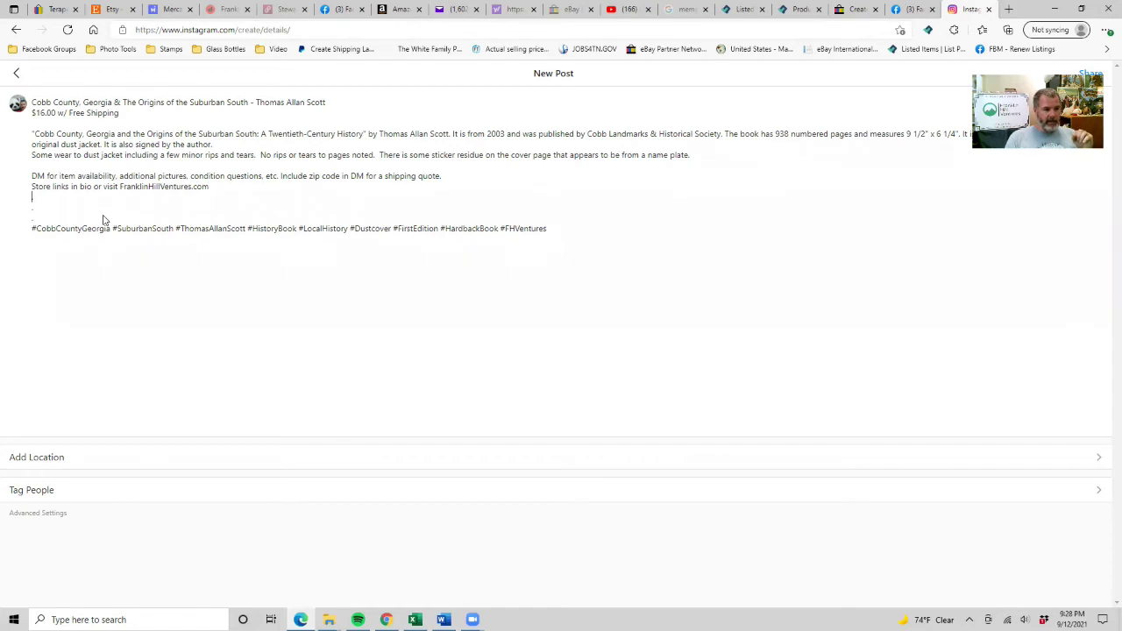
pyautogui.write('.')
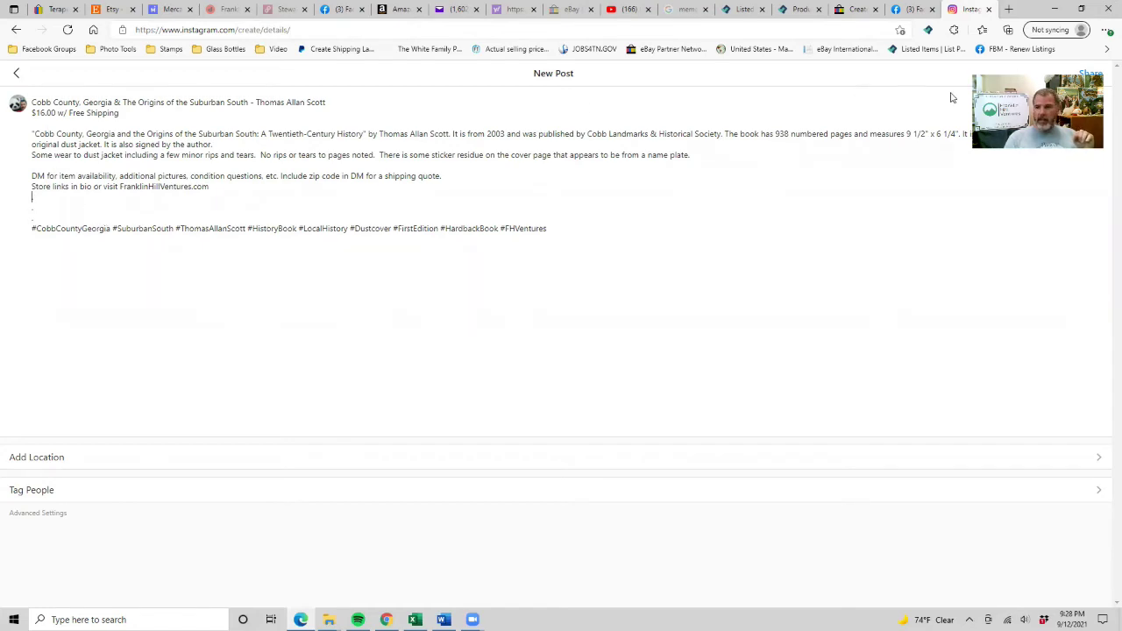
pyautogui.click(1090, 73)
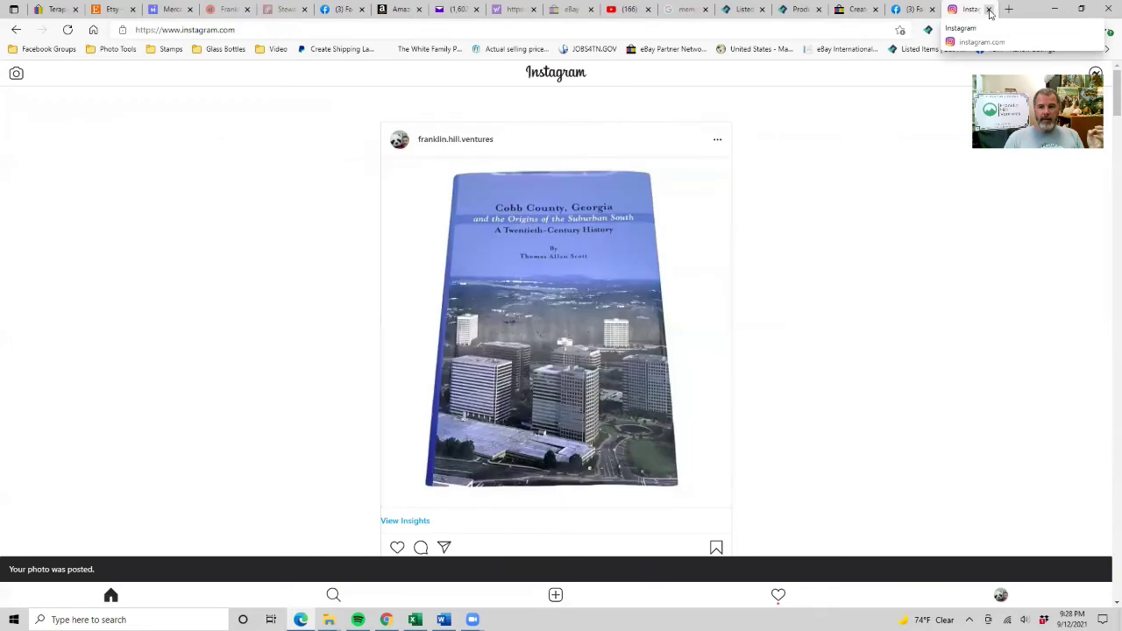
pyautogui.click(988, 11)
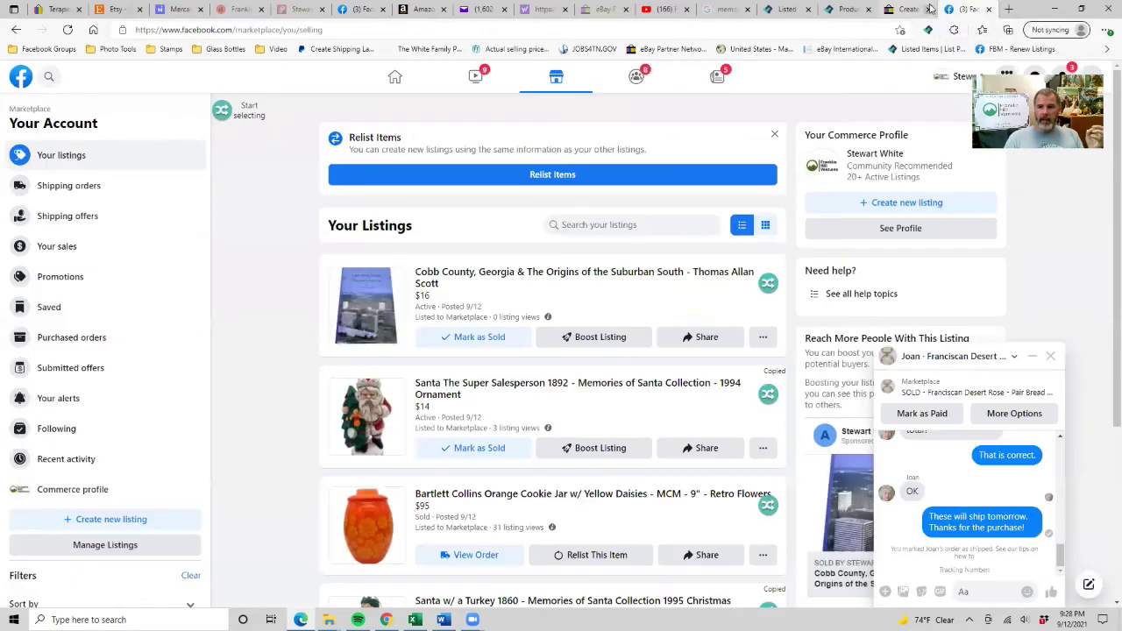
# Switch to the eBay draft and set the book's condition to Good
pyautogui.click(907, 9)
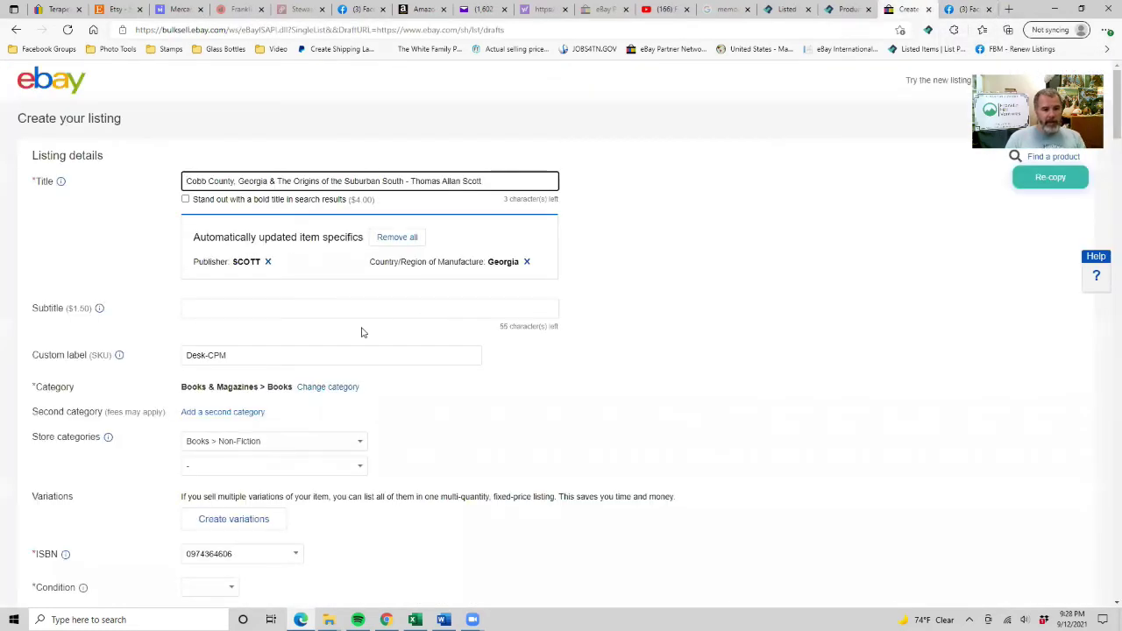
pyautogui.scroll(-2, 226, 332)
pyautogui.scroll(-2, 213, 354)
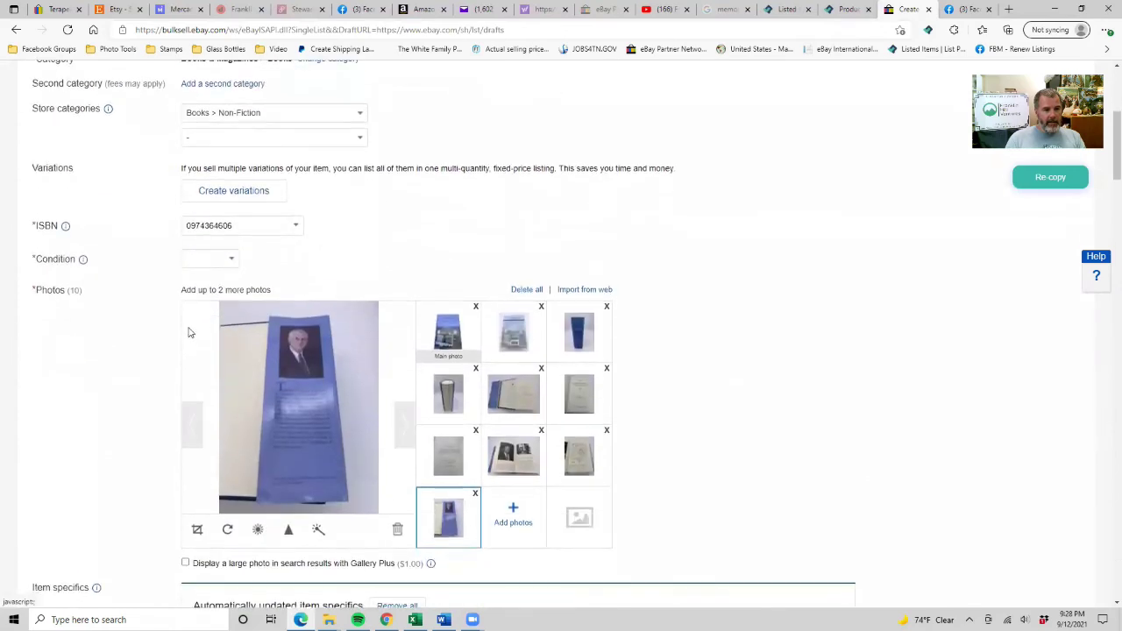
pyautogui.click(232, 263)
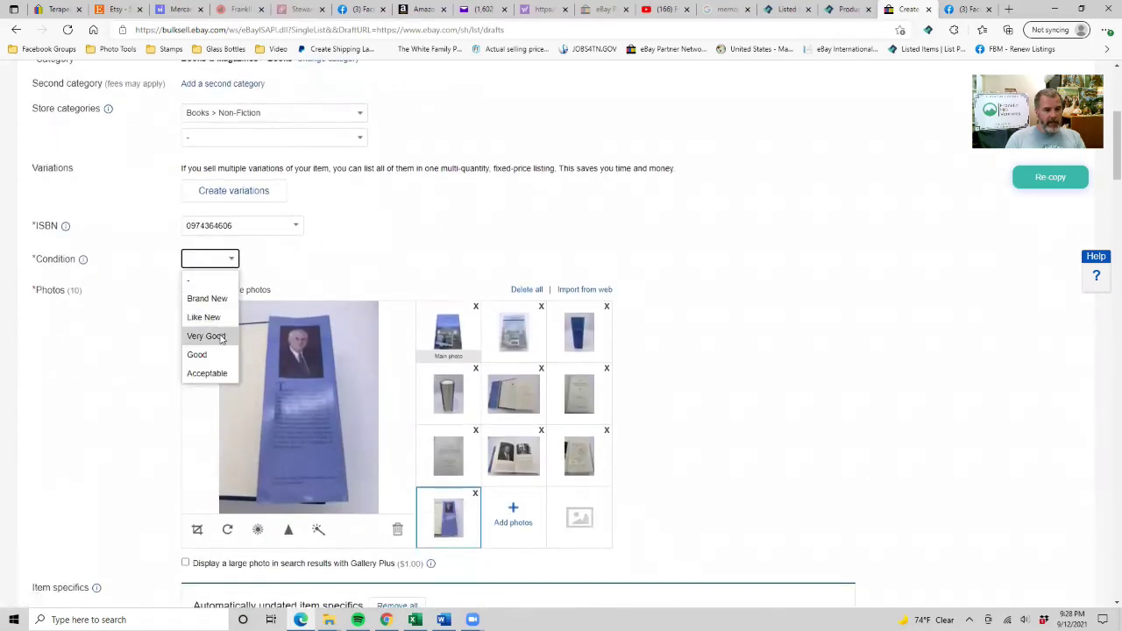
pyautogui.click(197, 355)
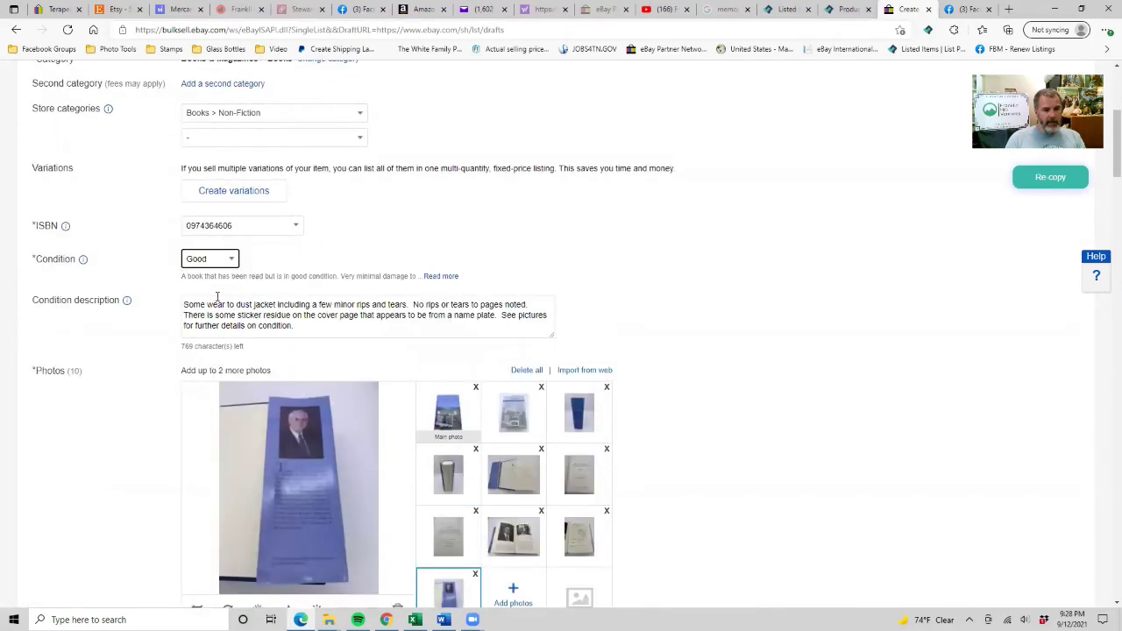
# Fill in the required Author item specific with the author named in the listing title
pyautogui.scroll(-3, 235, 327)
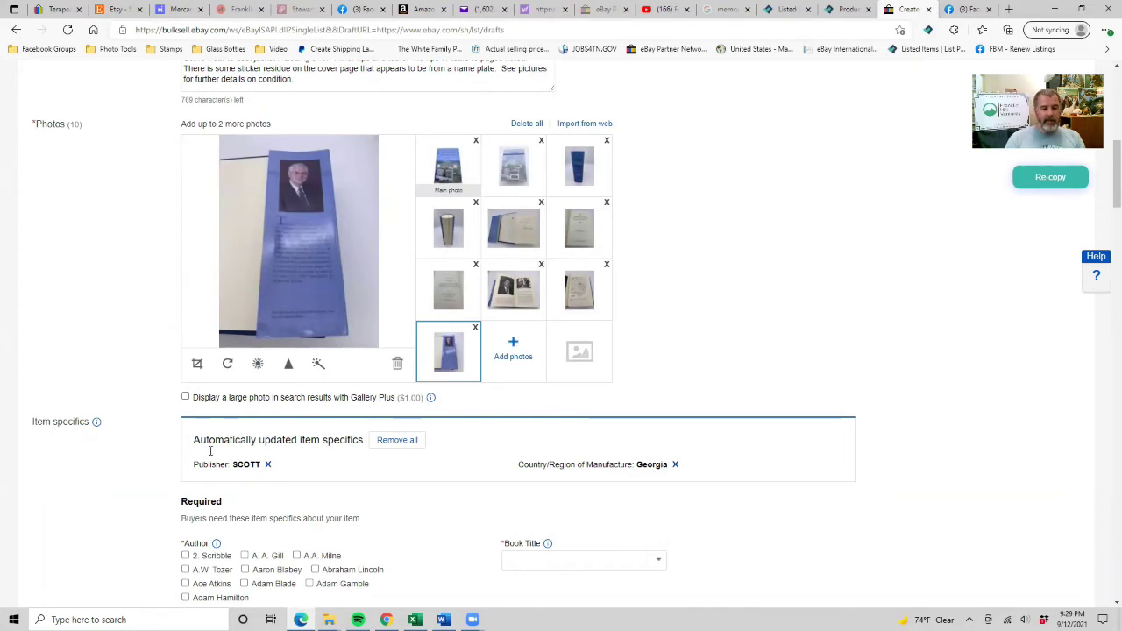
pyautogui.scroll(-2, 211, 451)
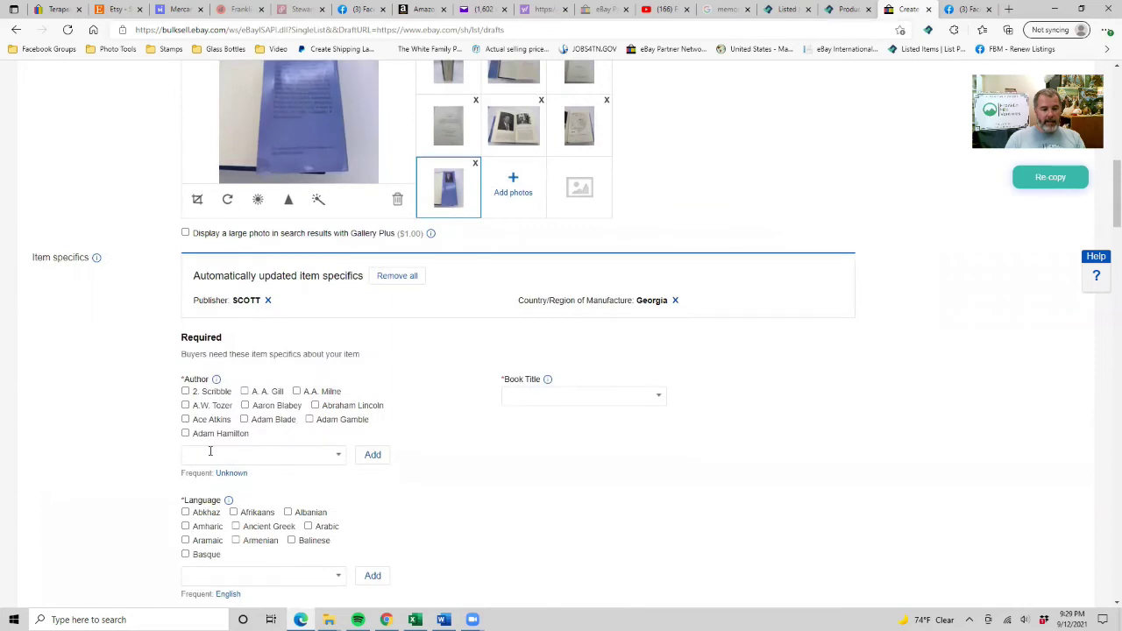
pyautogui.click(210, 450)
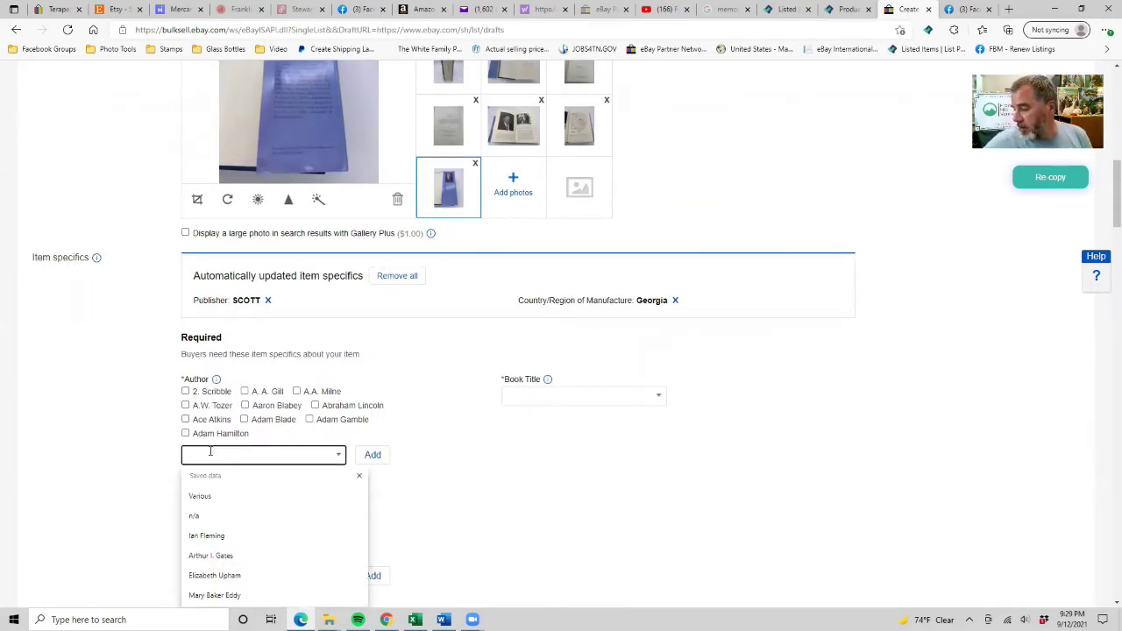
pyautogui.write('Thomas A')
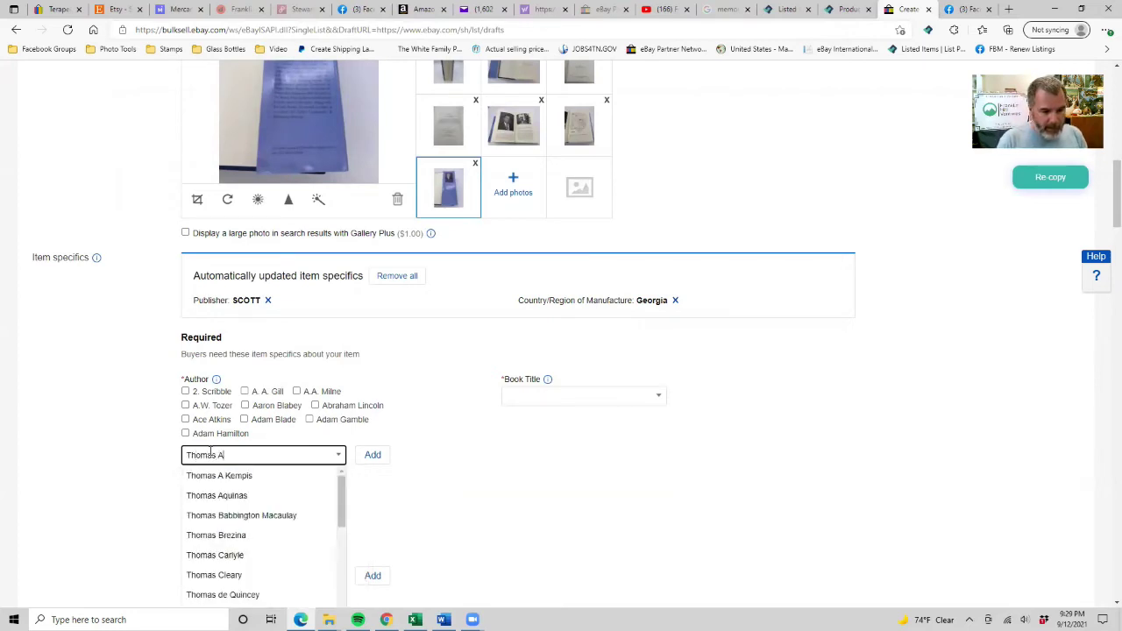
pyautogui.write('llan Scott')
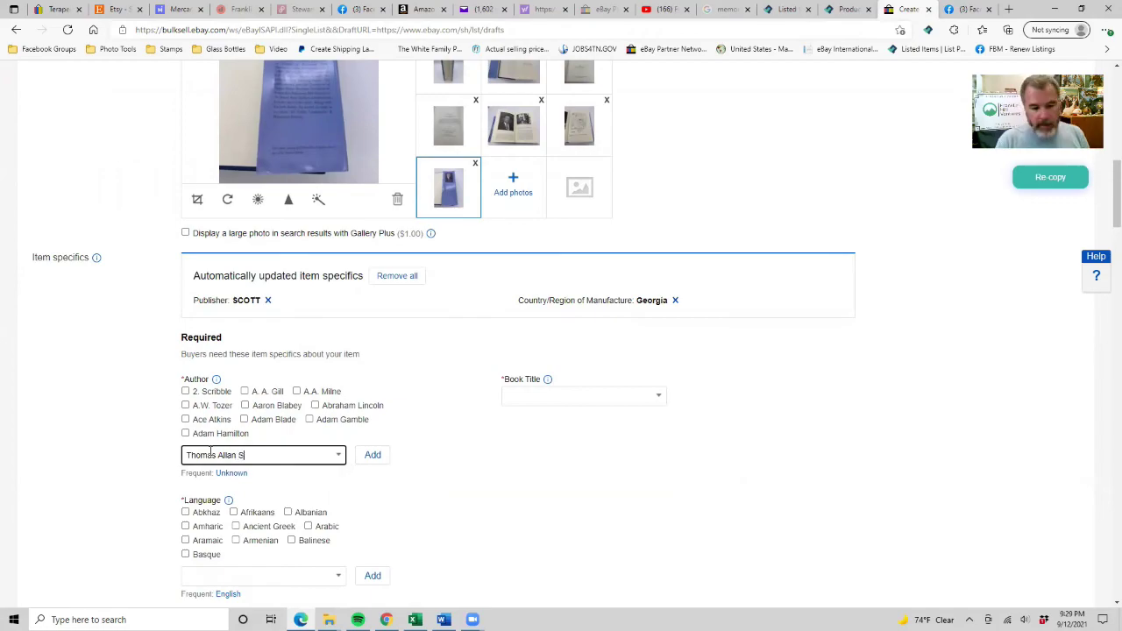
pyautogui.press('Tab')
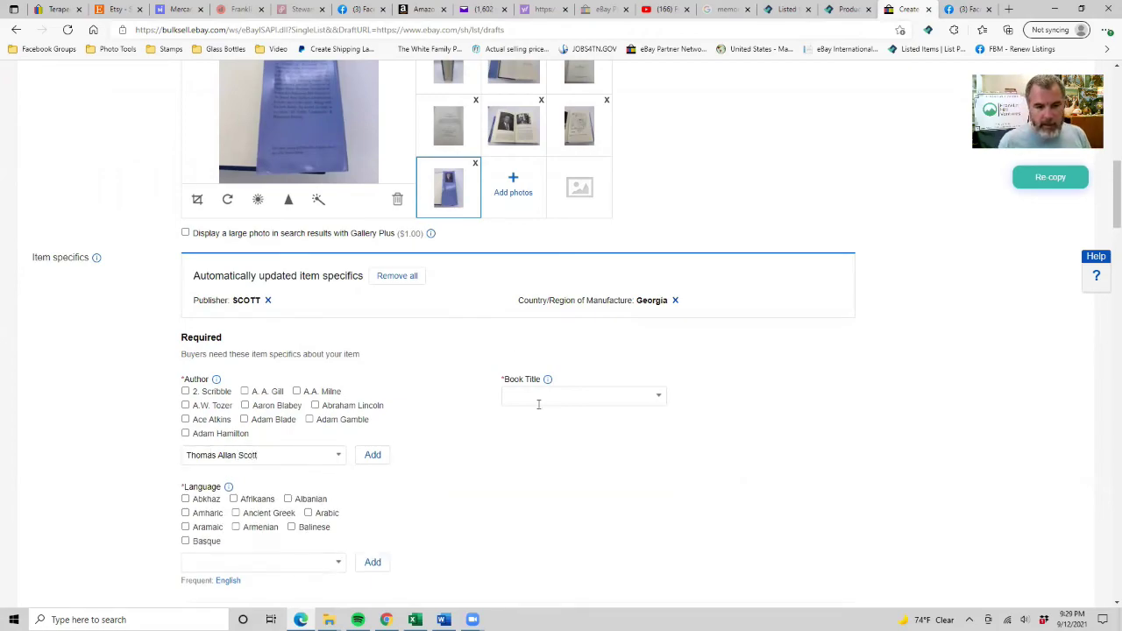
# Copy the title "Cobb County, Georgia and the Origins of the Suburban South: A Twentieth-Century History" from the item description
pyautogui.scroll(10, 536, 408)
pyautogui.scroll(-15, 344, 233)
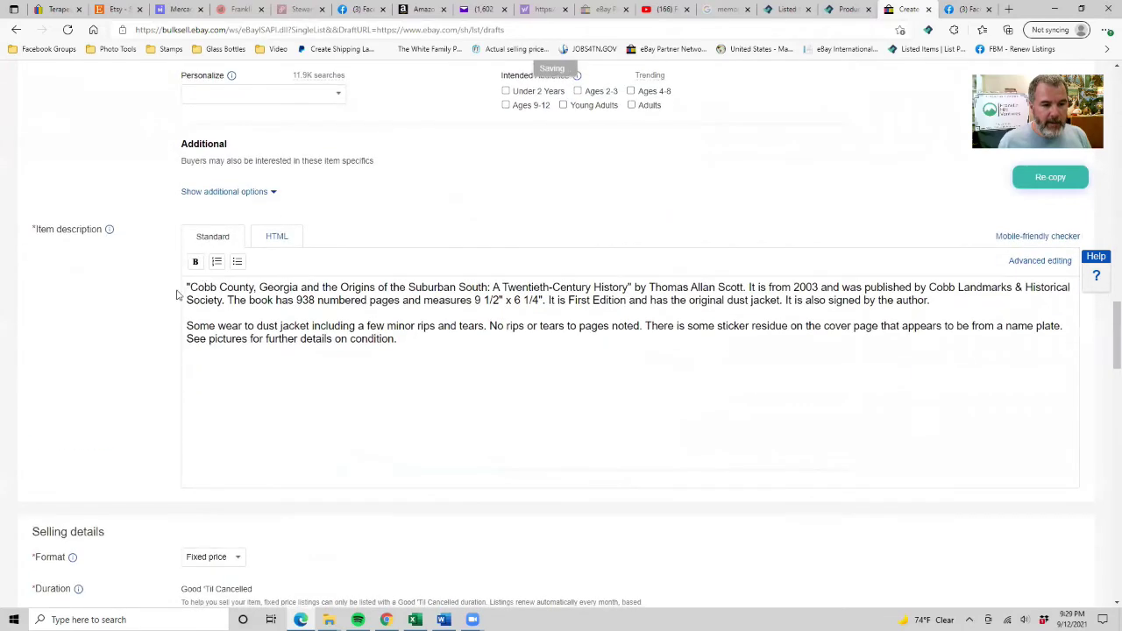
pyautogui.moveTo(191, 286); pyautogui.dragTo(624, 289)
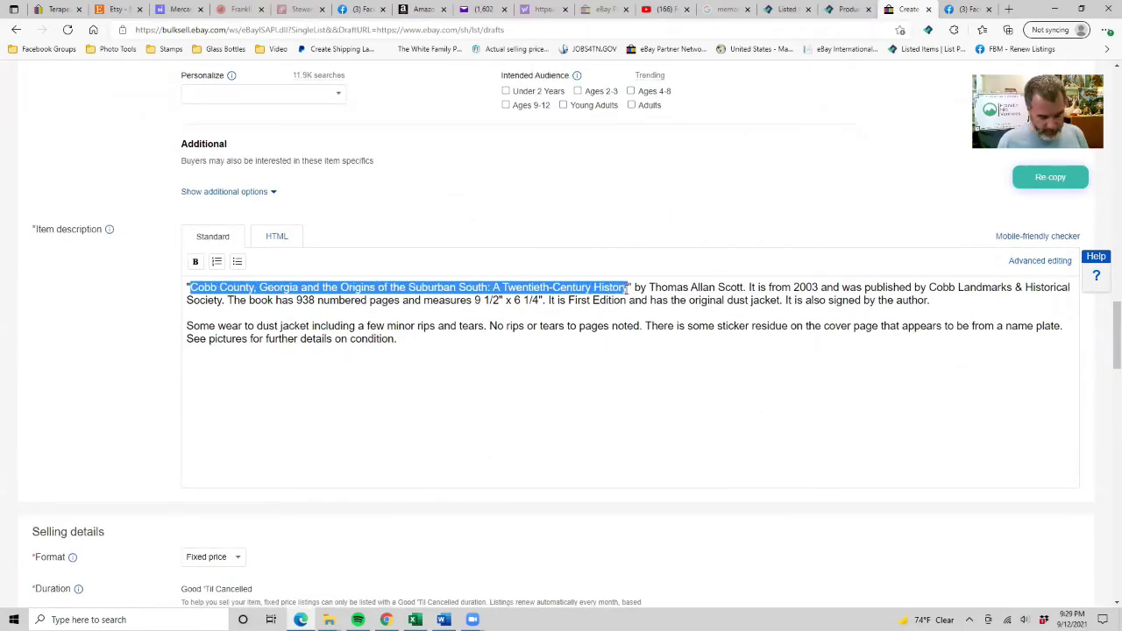
pyautogui.scroll(10, 553, 301)
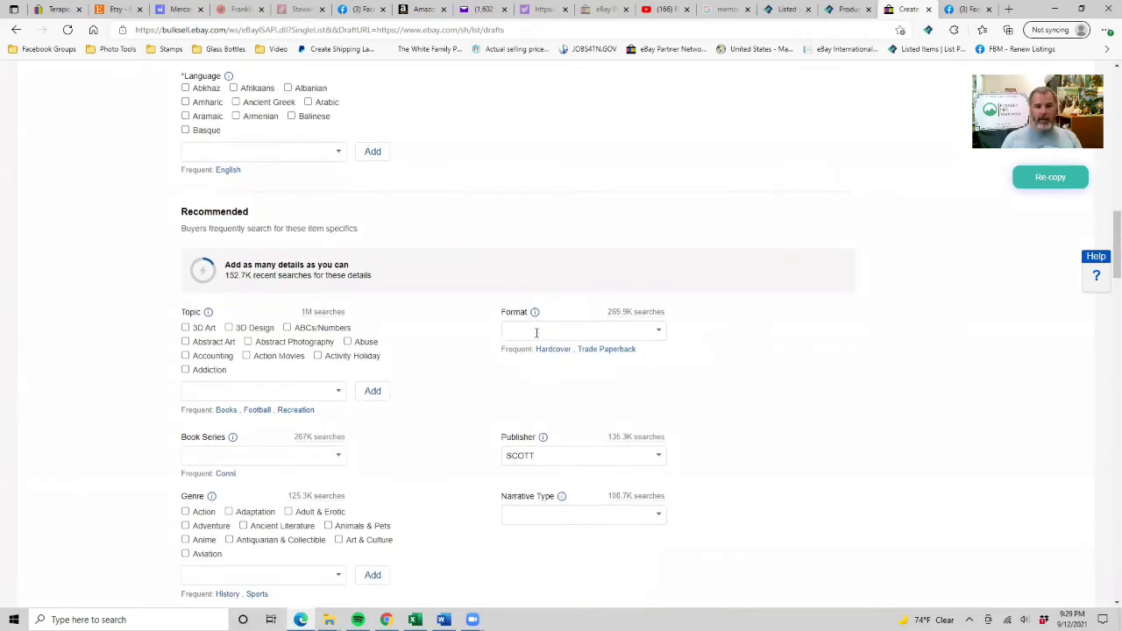
pyautogui.click(537, 333)
pyautogui.write('Cobb County, Georgia and the Origins of the Suburb')
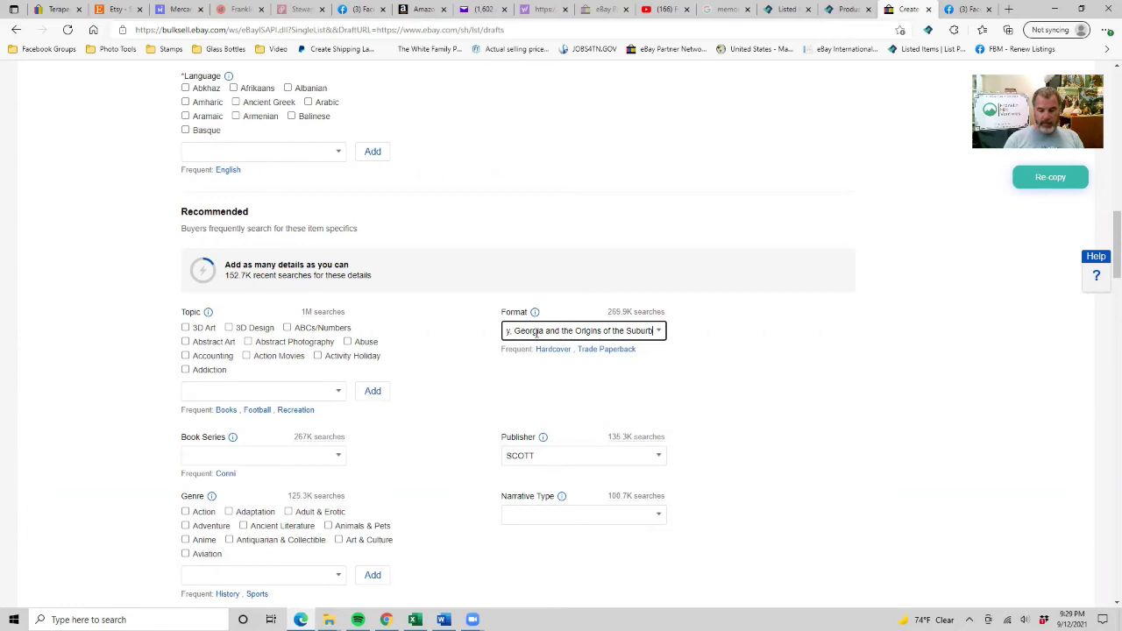
pyautogui.hotkey('ctrl', 'z')
# Fill in the required Book Title item specific with the title copied from the description
pyautogui.scroll(3, 535, 290)
pyautogui.click(535, 233)
pyautogui.hotkey('ctrl', 'v')
pyautogui.press('Tab')
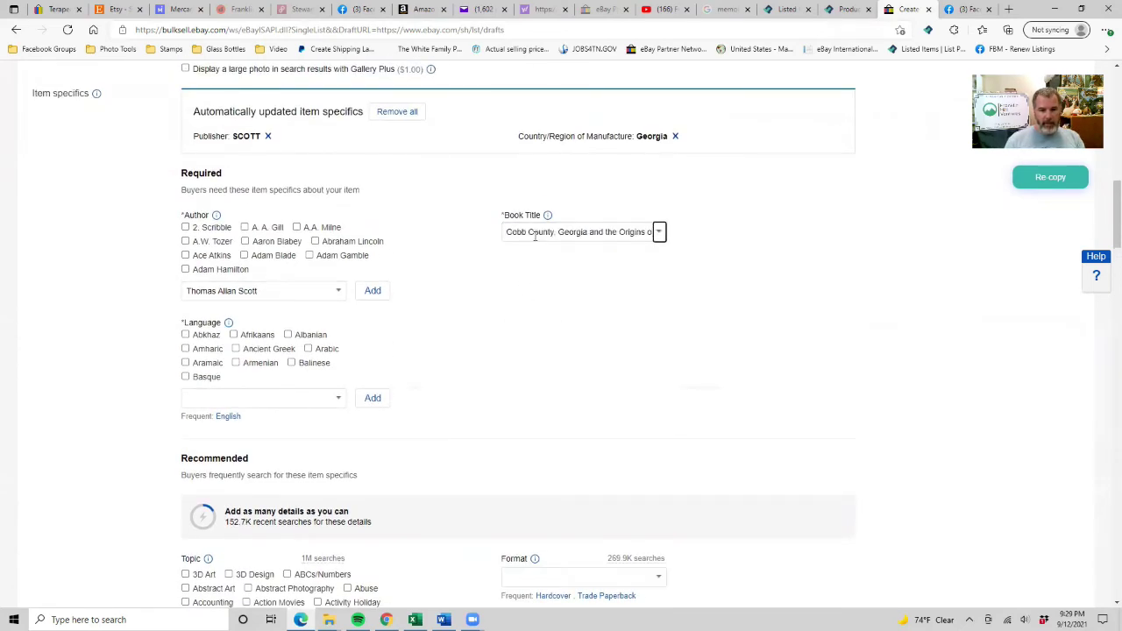
# Set the book's Language to English and its Format to Hardcover, using the frequent suggestions
pyautogui.scroll(-1, 161, 378)
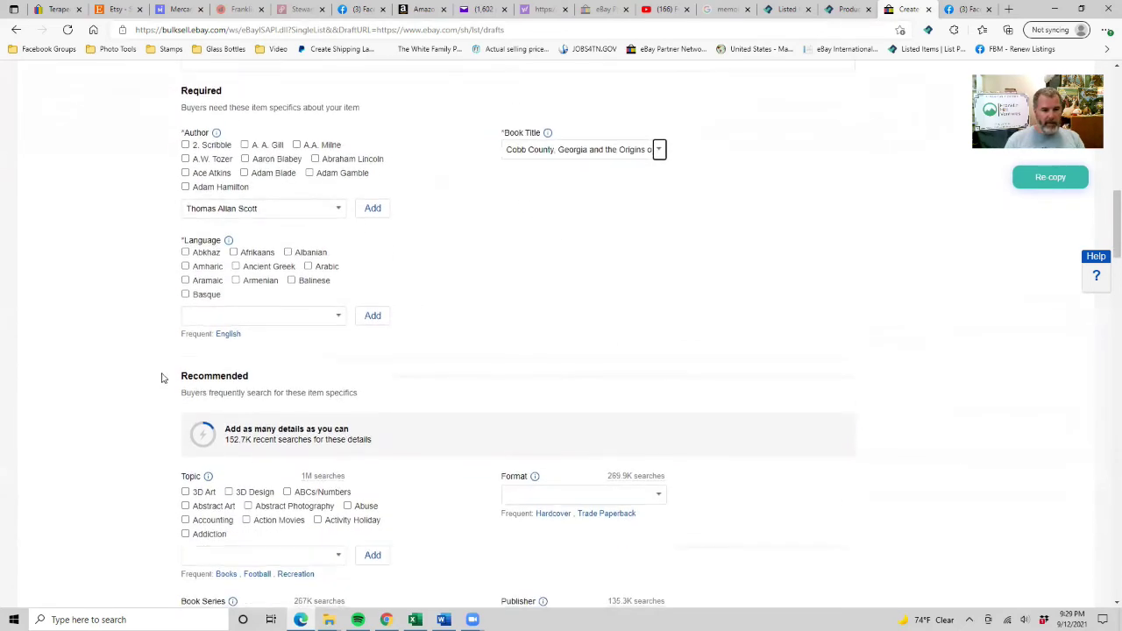
pyautogui.click(227, 334)
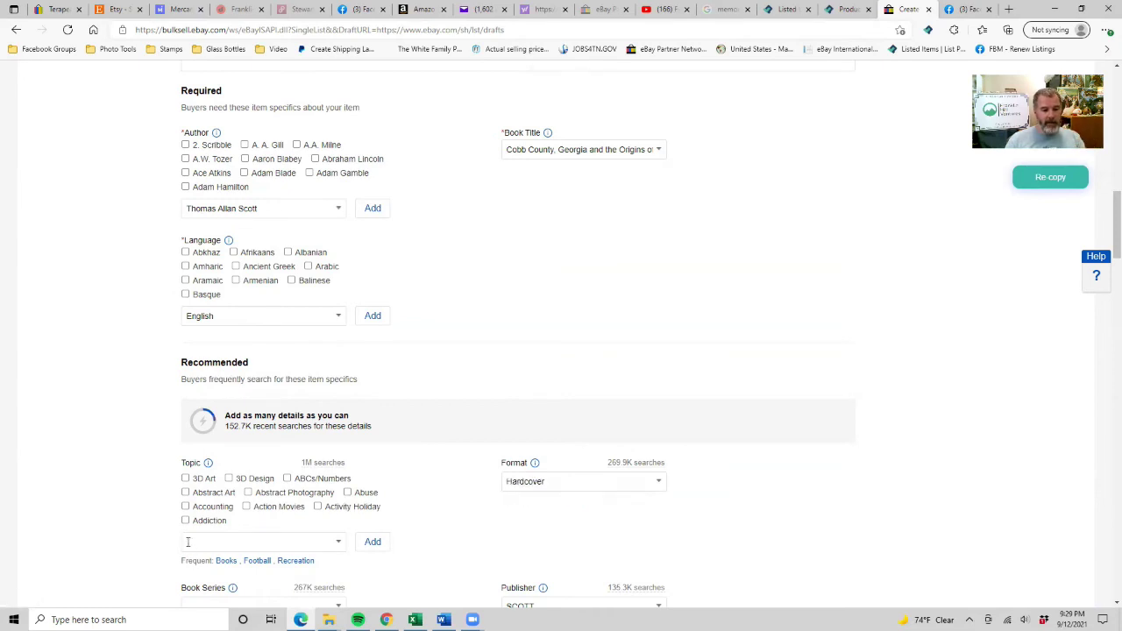
# Add History as the book's Topic in the recommended item specifics
pyautogui.scroll(-2, 188, 542)
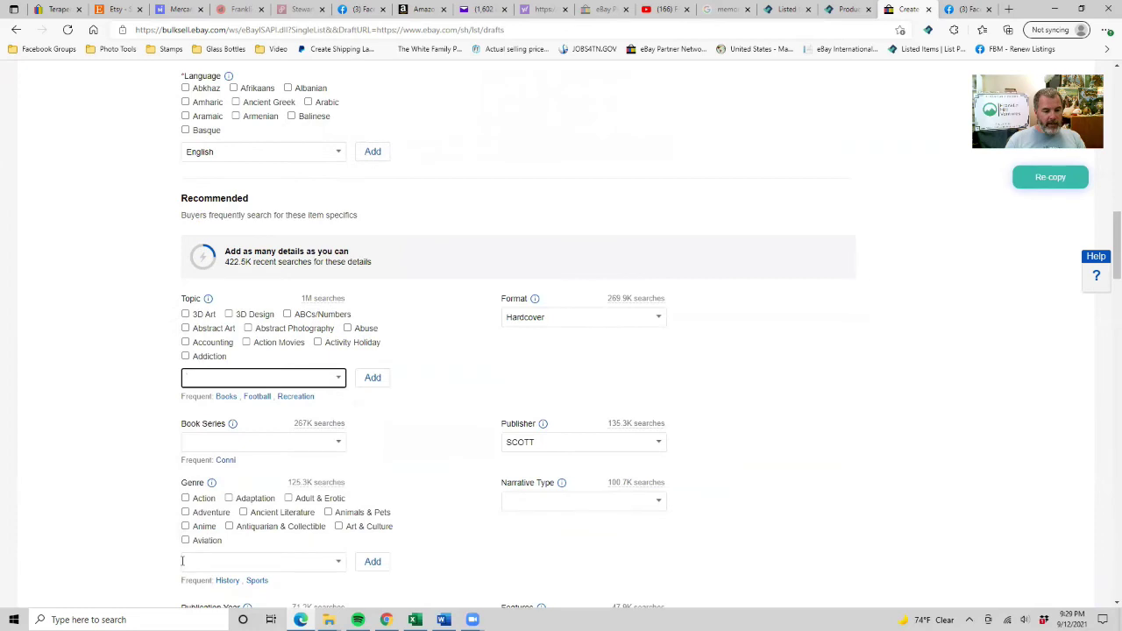
pyautogui.click(186, 561)
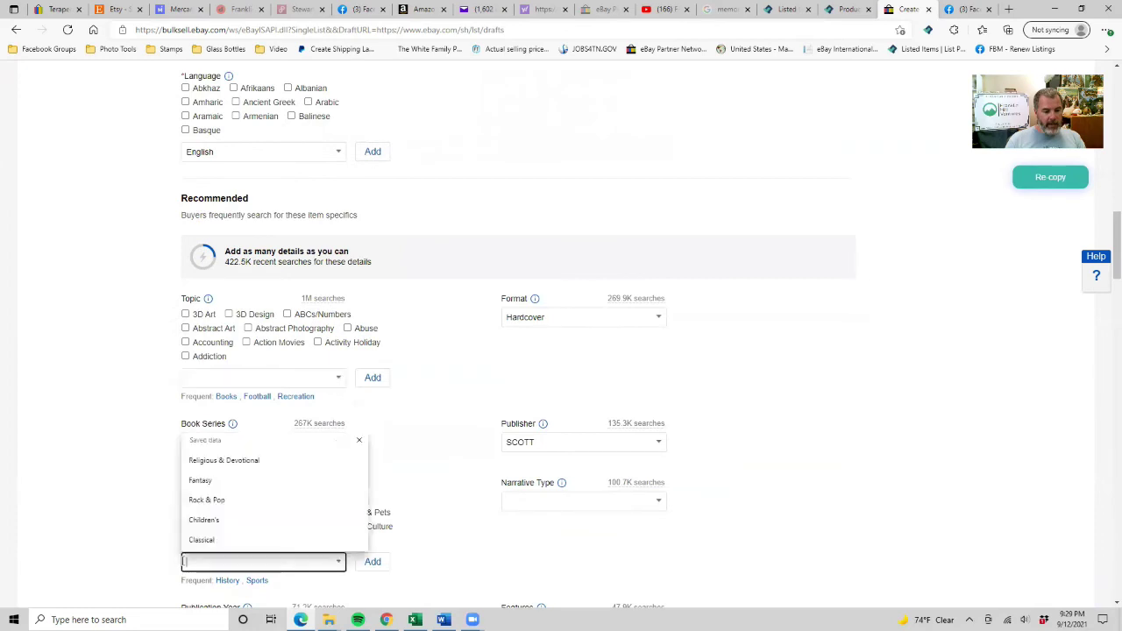
pyautogui.click(226, 380)
pyautogui.write('History')
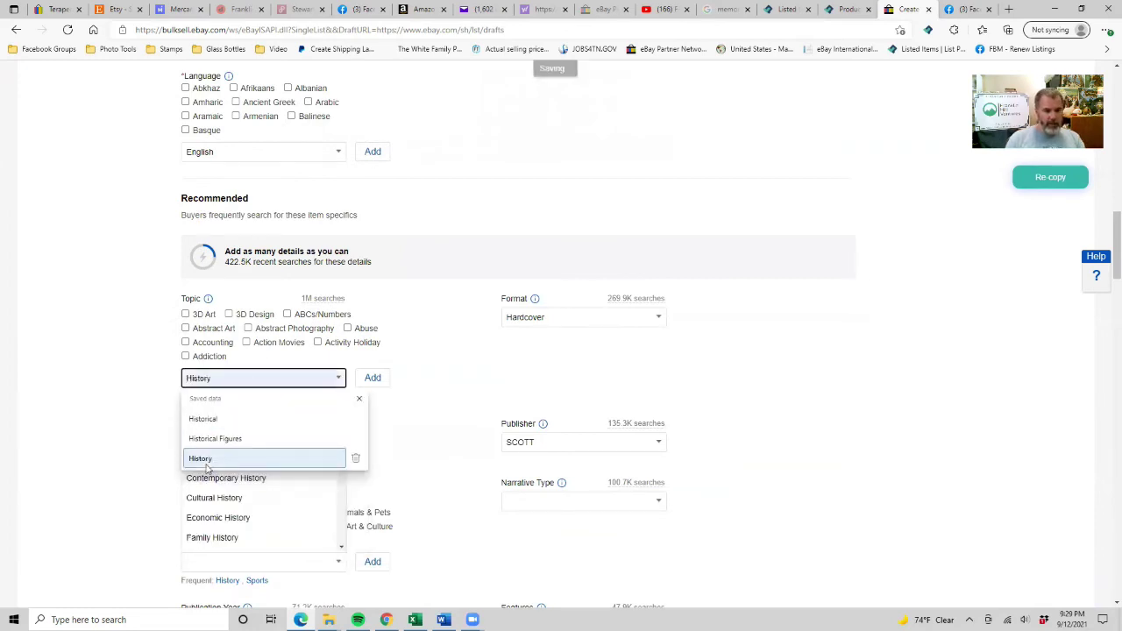
pyautogui.click(207, 465)
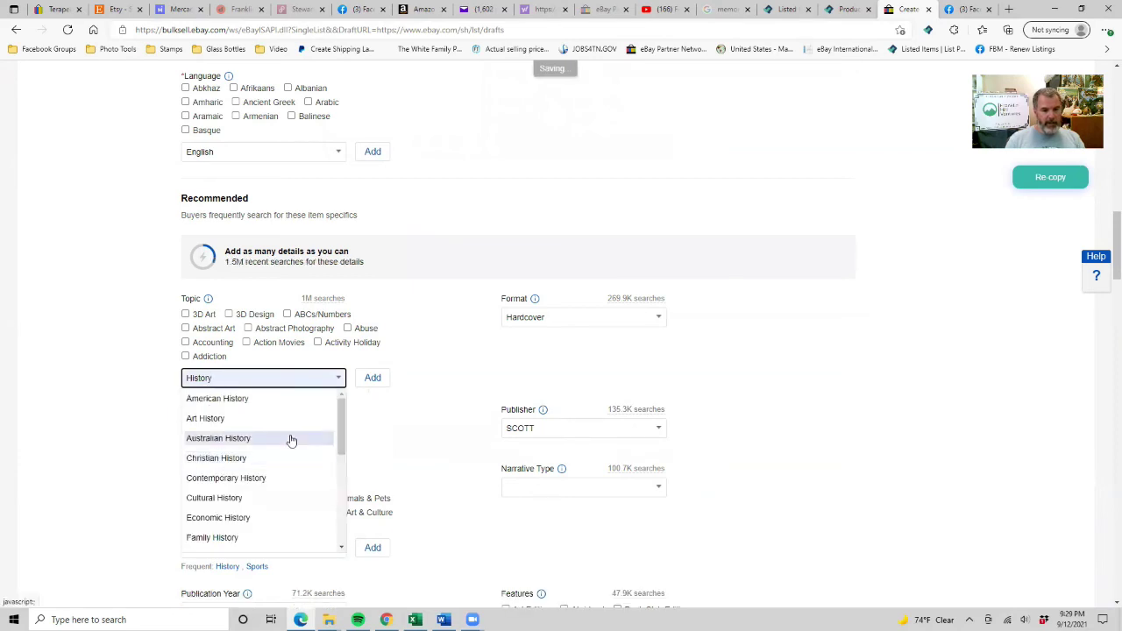
pyautogui.click(389, 385)
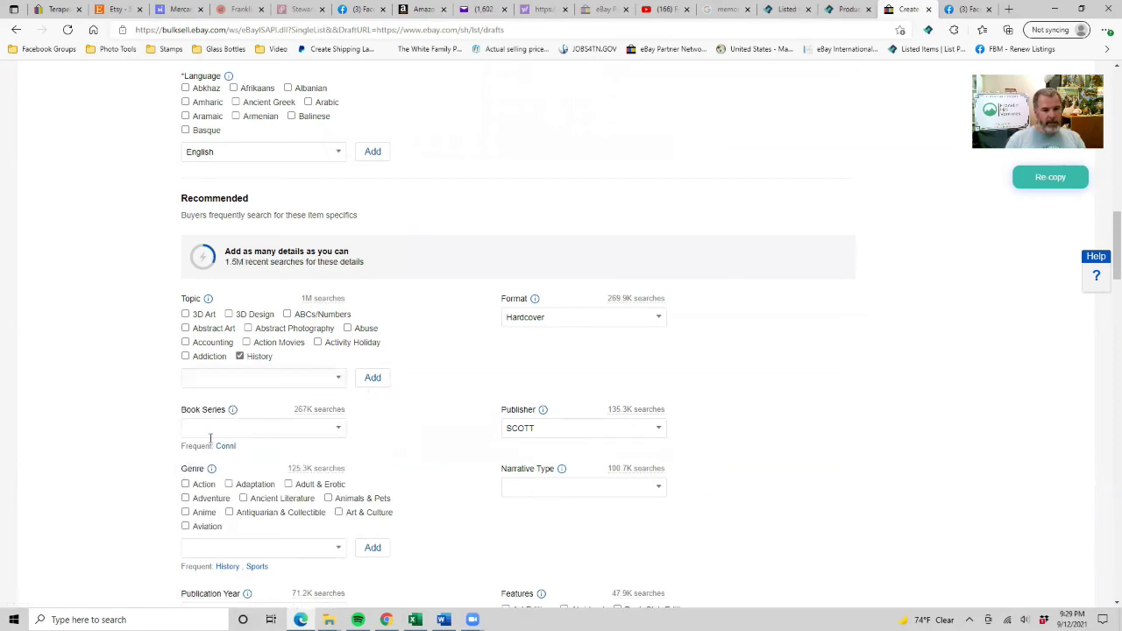
# Replace the Publisher with "Cobb Landmarks & Historical Society", copied from the item description
pyautogui.click(545, 426)
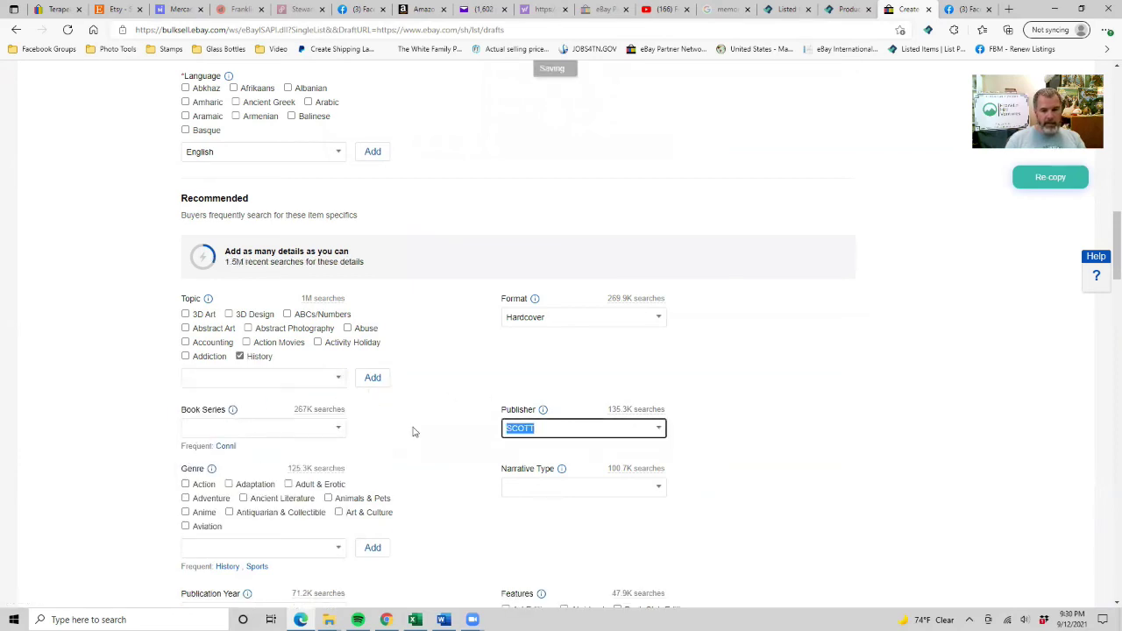
pyautogui.scroll(-7, 413, 430)
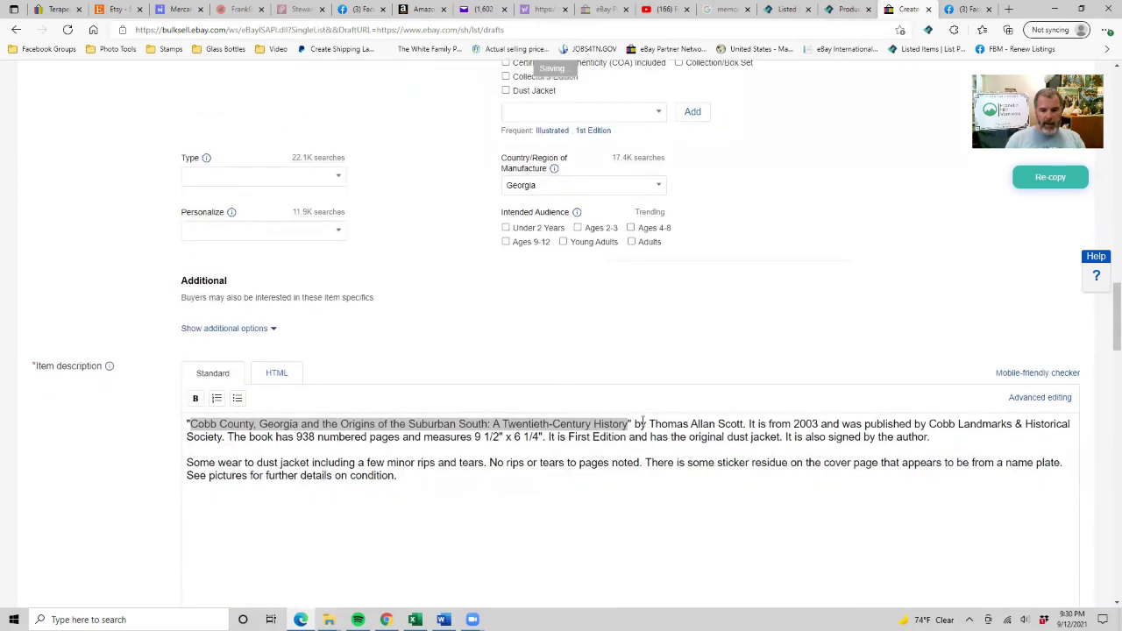
pyautogui.moveTo(928, 424); pyautogui.dragTo(933, 438)
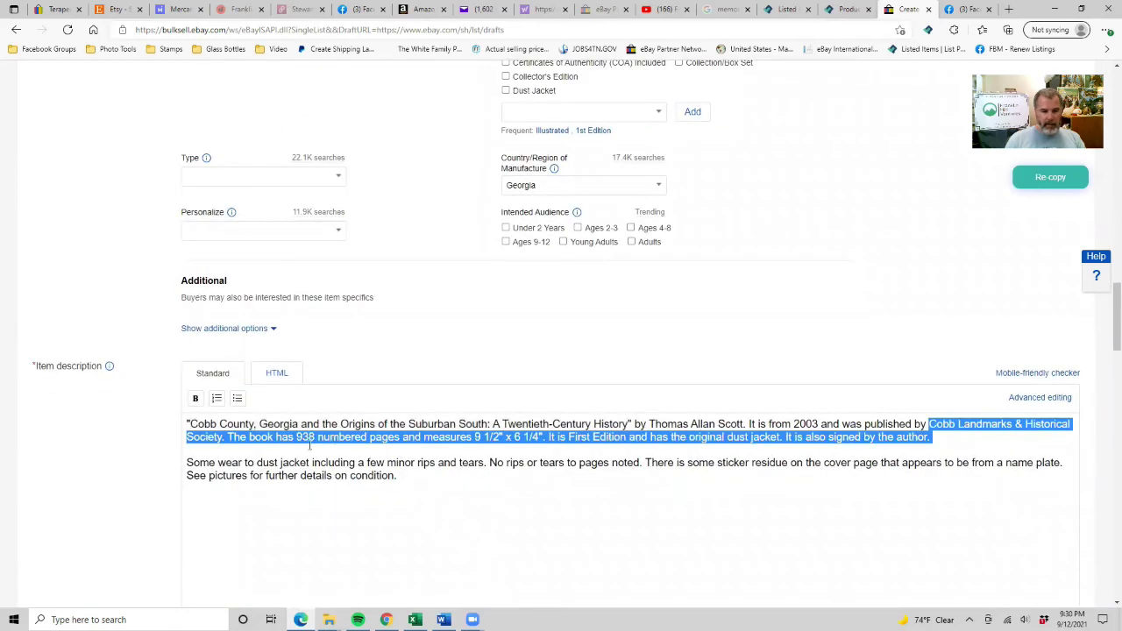
pyautogui.moveTo(308, 445); pyautogui.dragTo(217, 436)
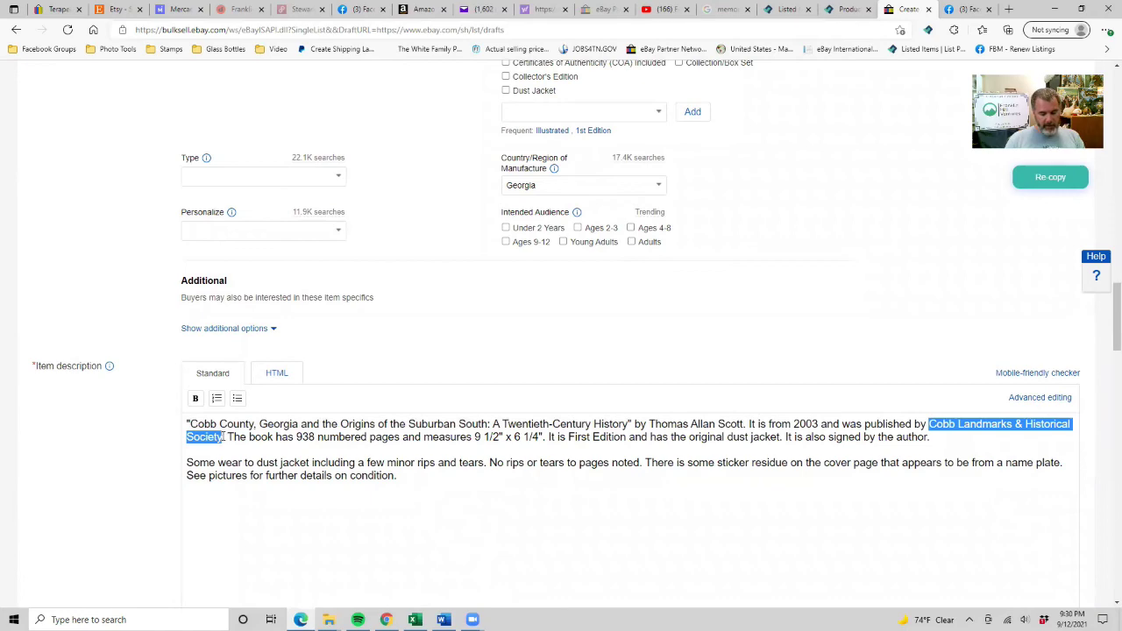
pyautogui.scroll(6, 495, 457)
pyautogui.doubleClick(537, 427)
pyautogui.write('Cobb Landmarks & Historical Society')
# Set the Genre to History and the Publication Year to 2003
pyautogui.scroll(-2, 403, 517)
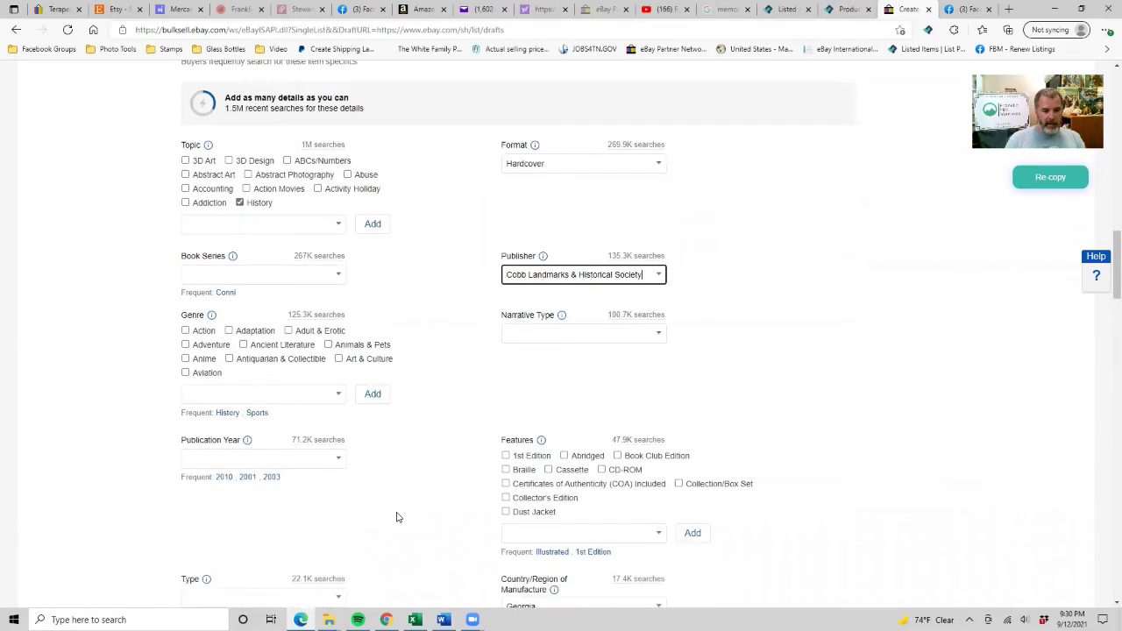
pyautogui.click(208, 387)
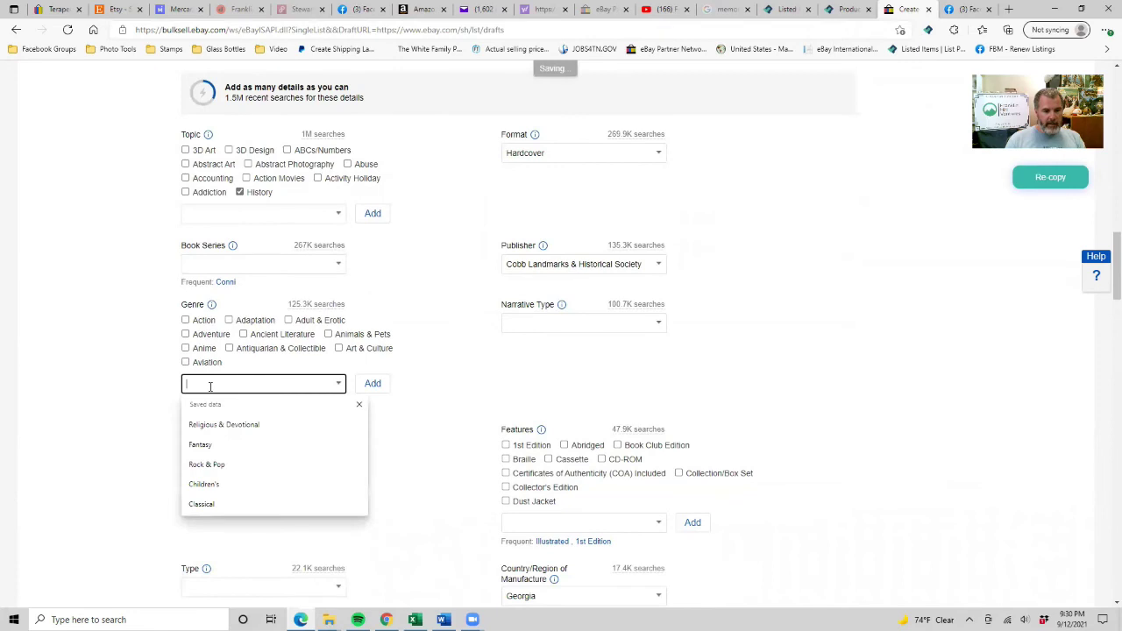
pyautogui.click(52, 426)
pyautogui.click(227, 403)
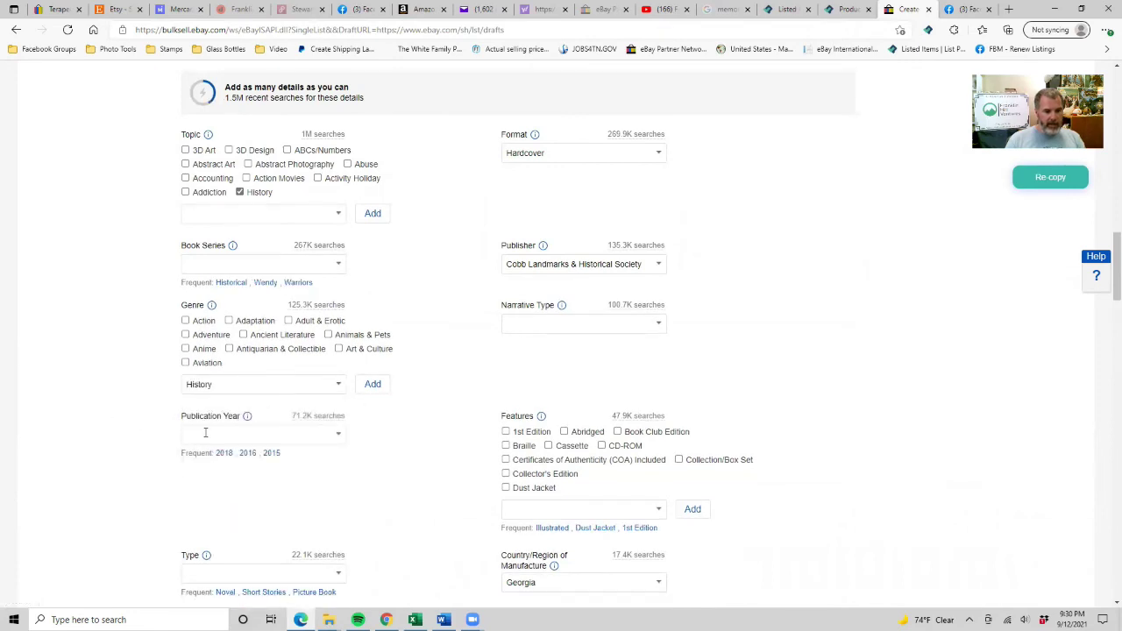
pyautogui.click(206, 437)
pyautogui.write('2003')
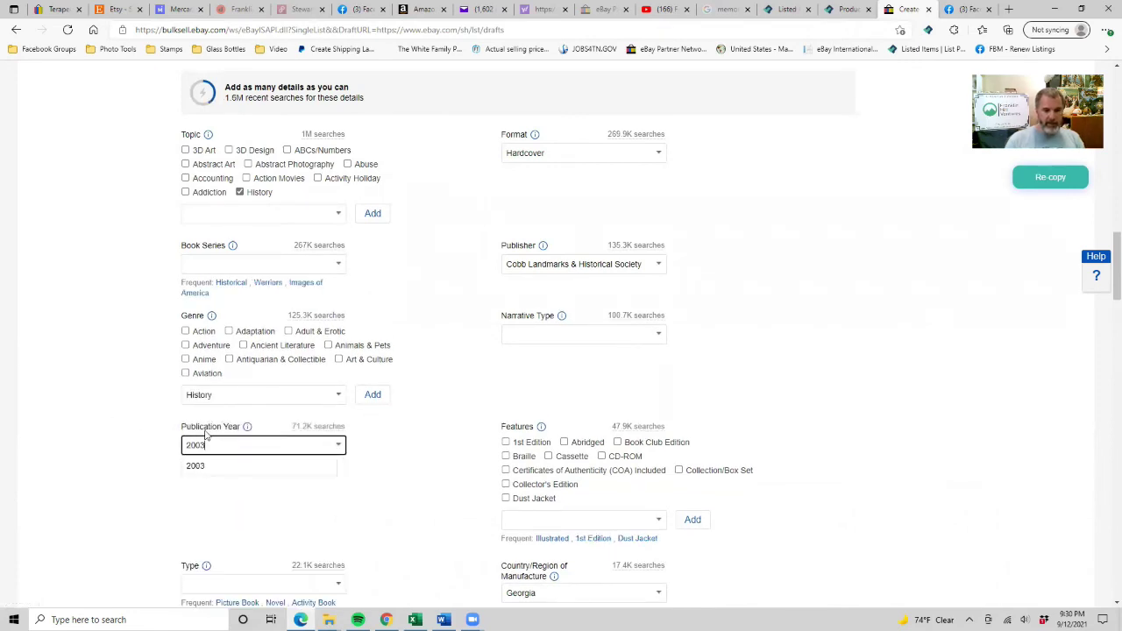
pyautogui.click(422, 500)
# Set the Country/Region of Manufacture to United States and select 1st Edition and Dust Jacket as the book's features
pyautogui.scroll(-2, 422, 499)
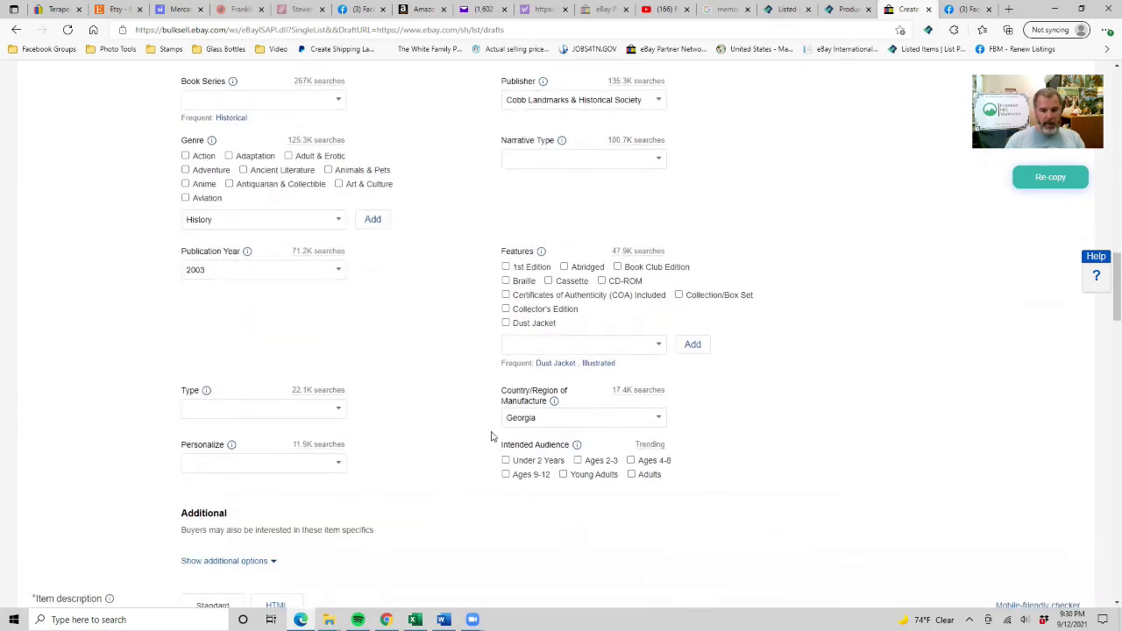
pyautogui.click(548, 418)
pyautogui.press('BackSpace')
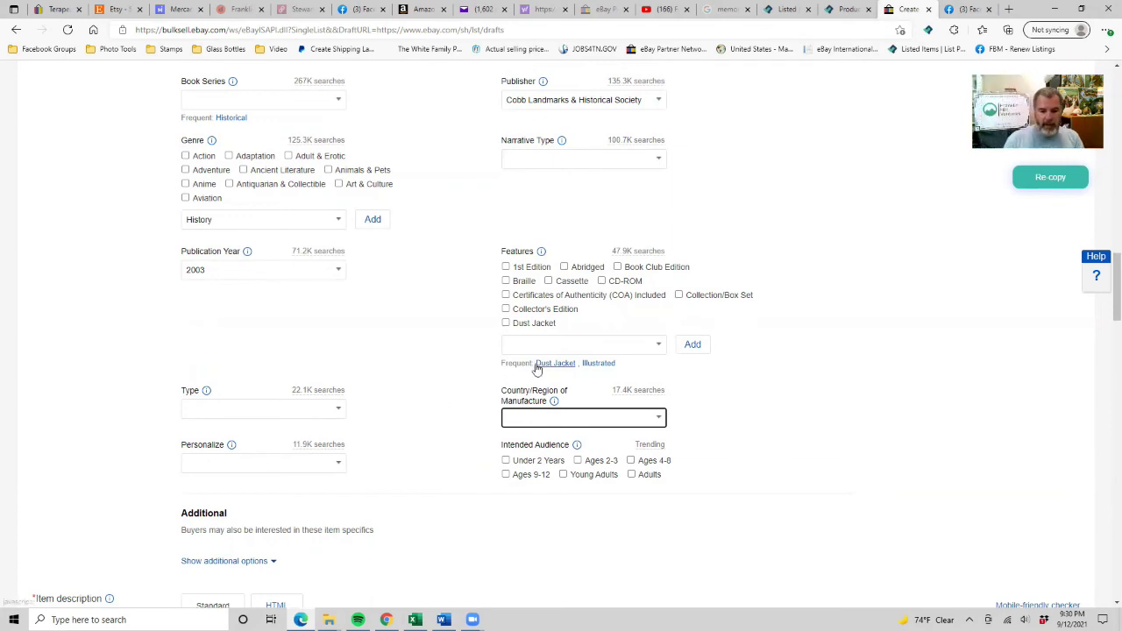
pyautogui.write('uni')
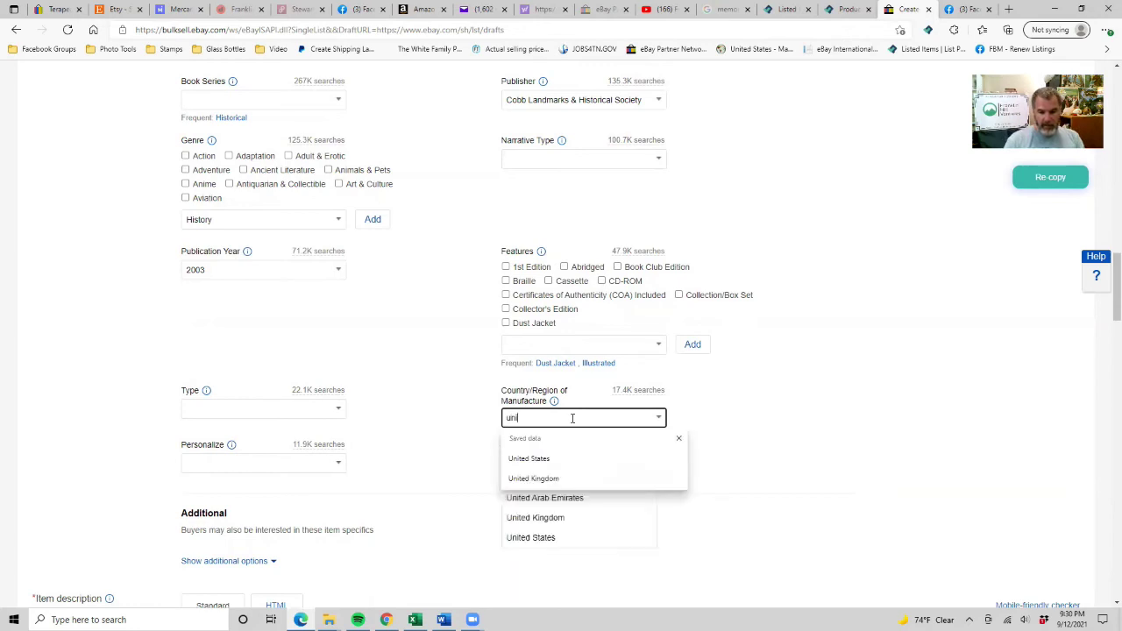
pyautogui.click(549, 458)
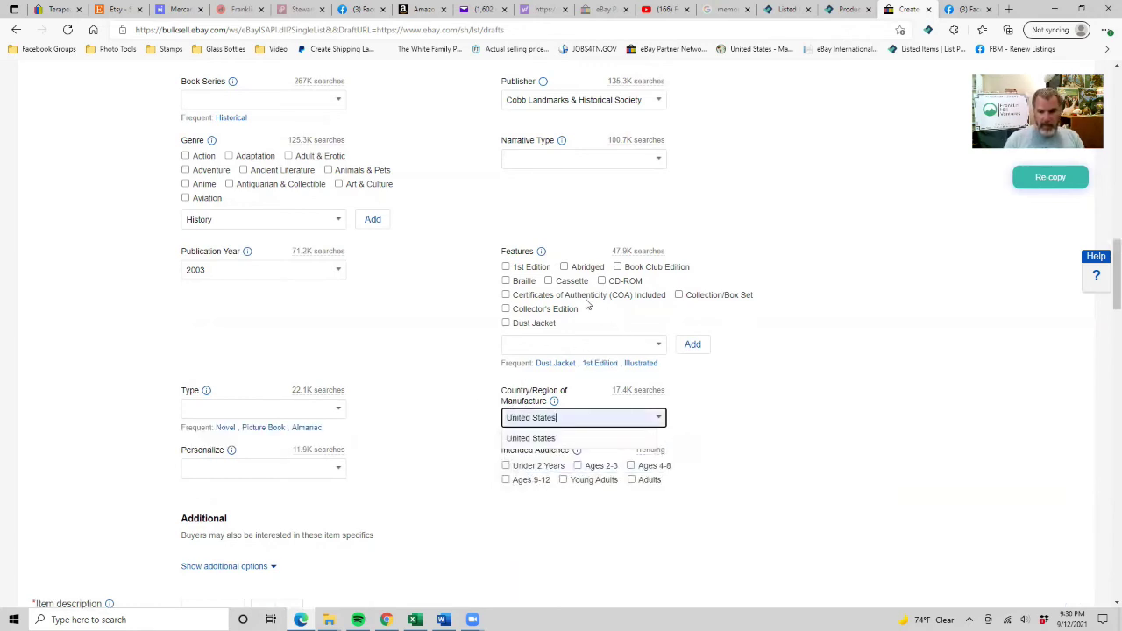
pyautogui.click(506, 266)
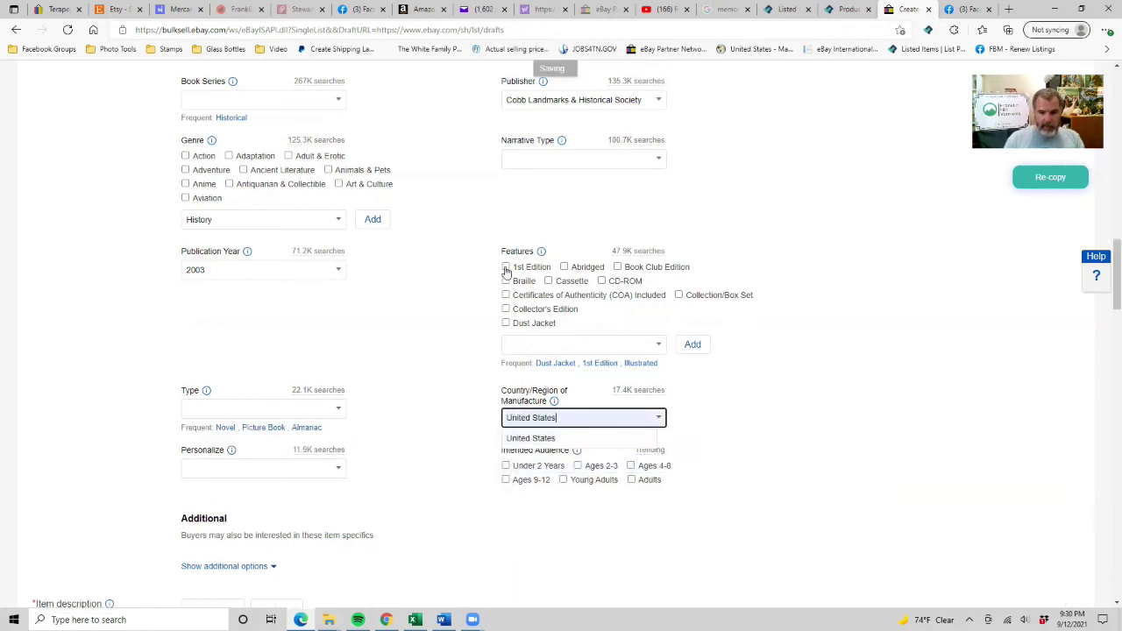
pyautogui.click(506, 324)
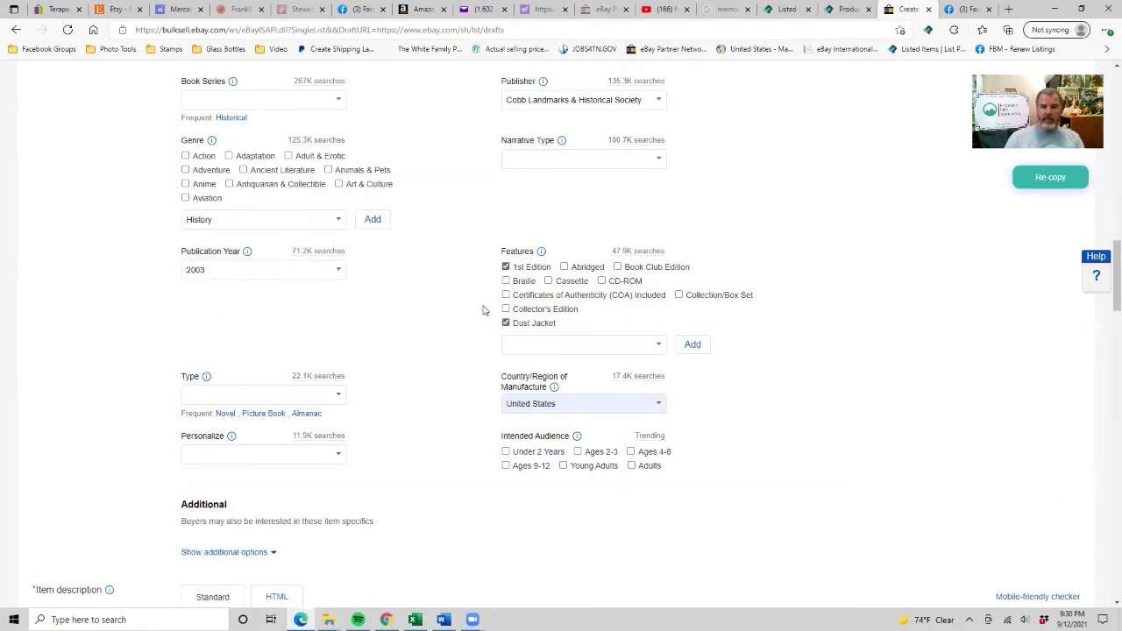
# Change the domestic shipping service to USPS Media Mail (2 to 8 business days) in the shipping details
pyautogui.scroll(-1, 346, 348)
pyautogui.scroll(-2, 344, 348)
pyautogui.scroll(3, 344, 350)
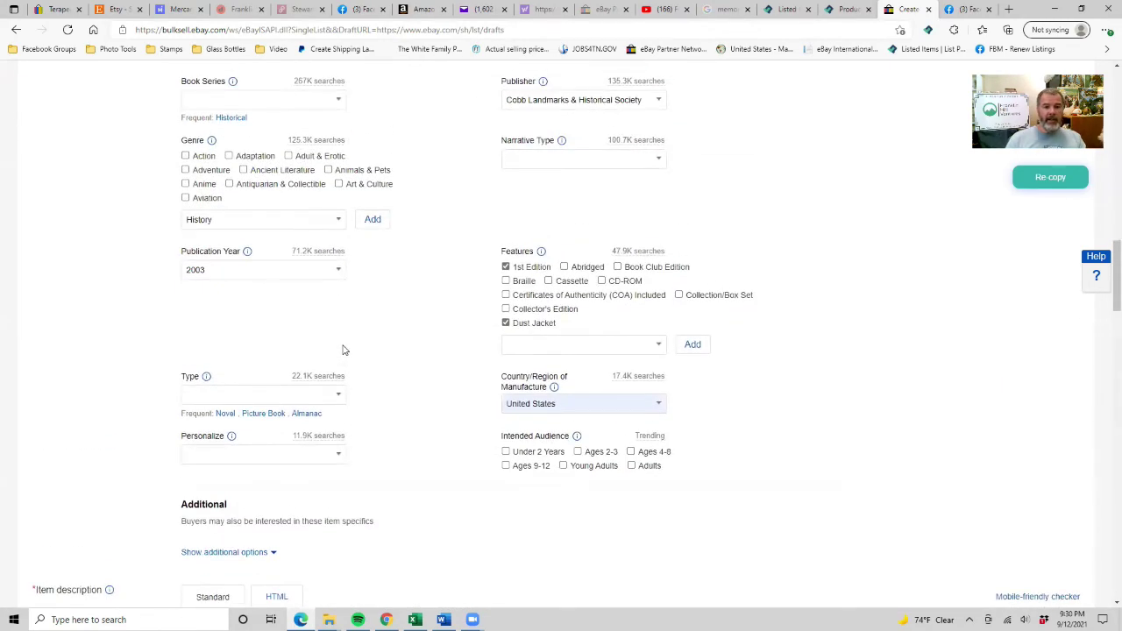
pyautogui.scroll(1, 343, 350)
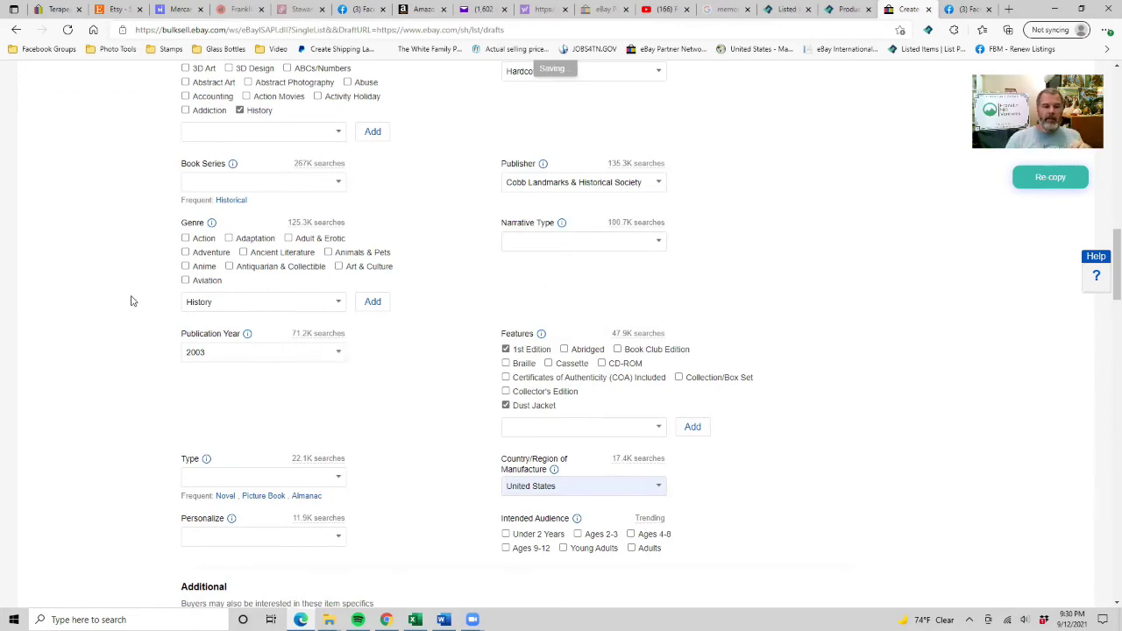
pyautogui.scroll(-2, 127, 305)
pyautogui.scroll(-4, 125, 305)
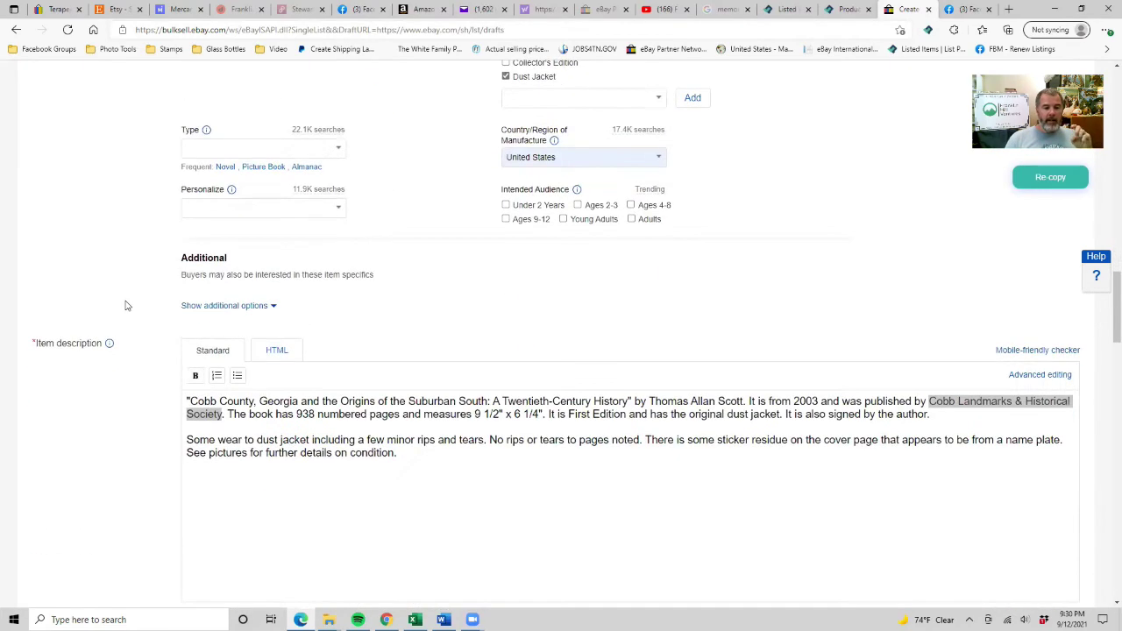
pyautogui.scroll(-4, 222, 294)
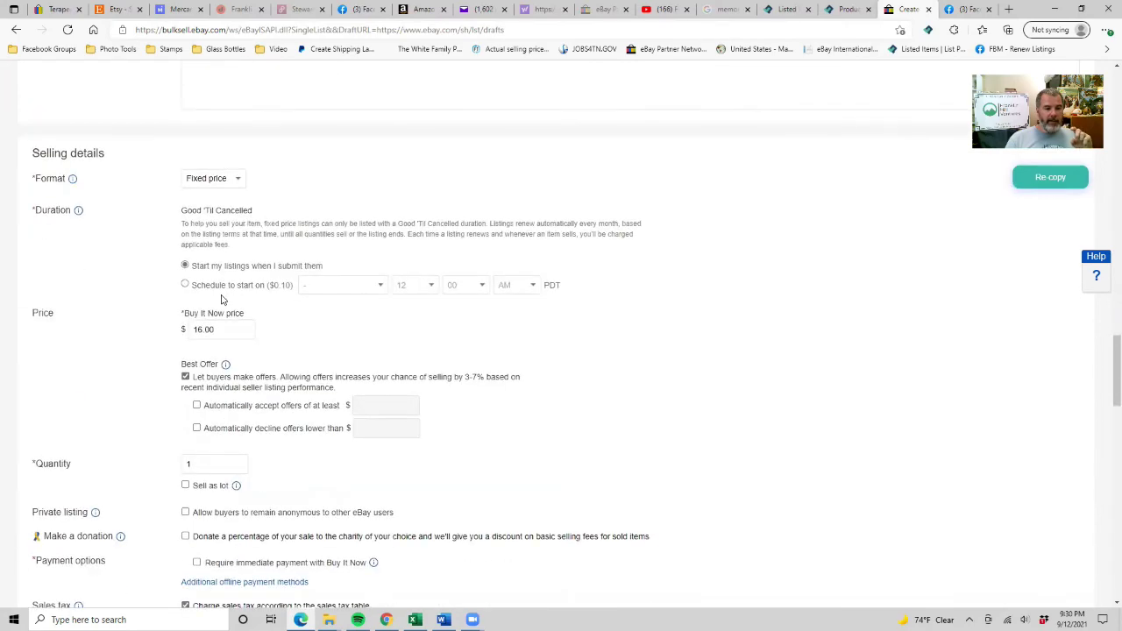
pyautogui.scroll(-5, 191, 337)
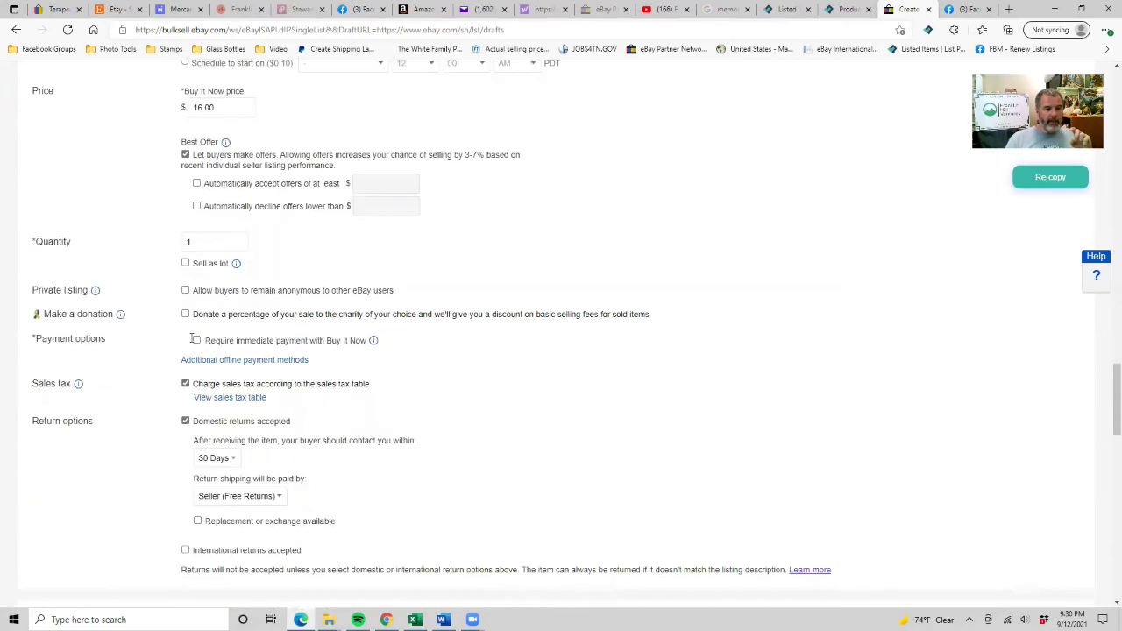
pyautogui.scroll(-1, 189, 285)
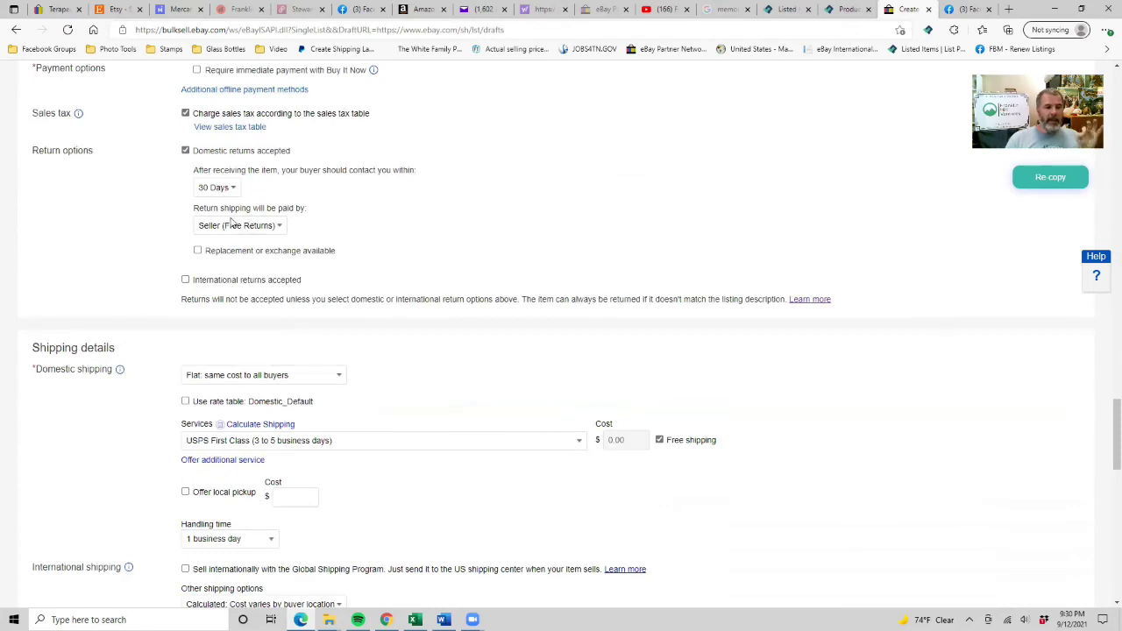
pyautogui.scroll(-1, 232, 222)
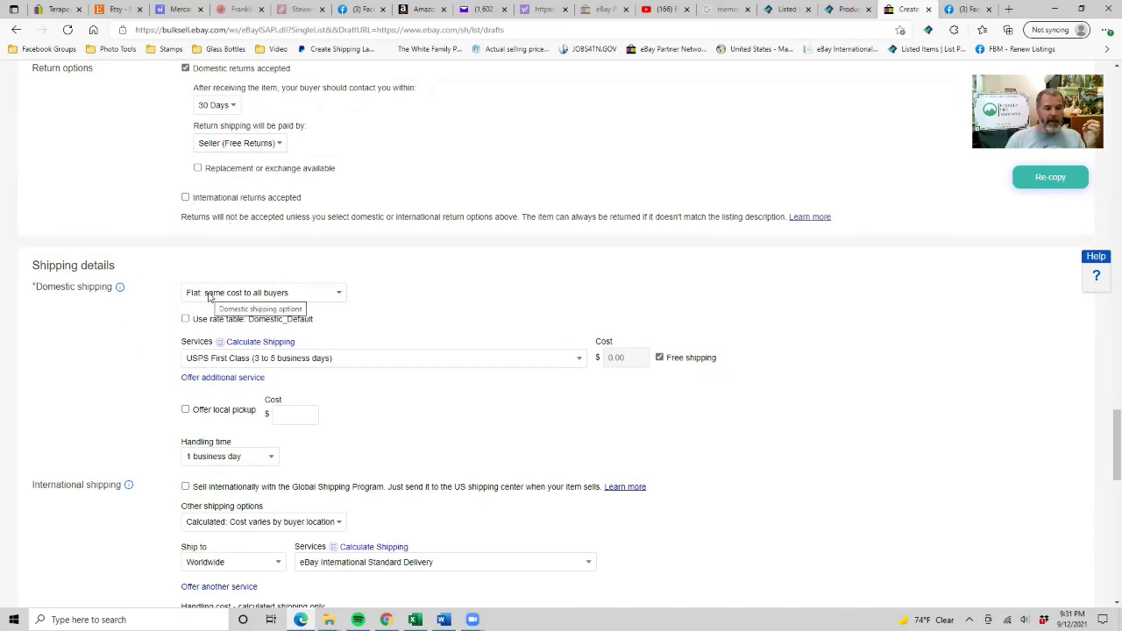
pyautogui.click(238, 360)
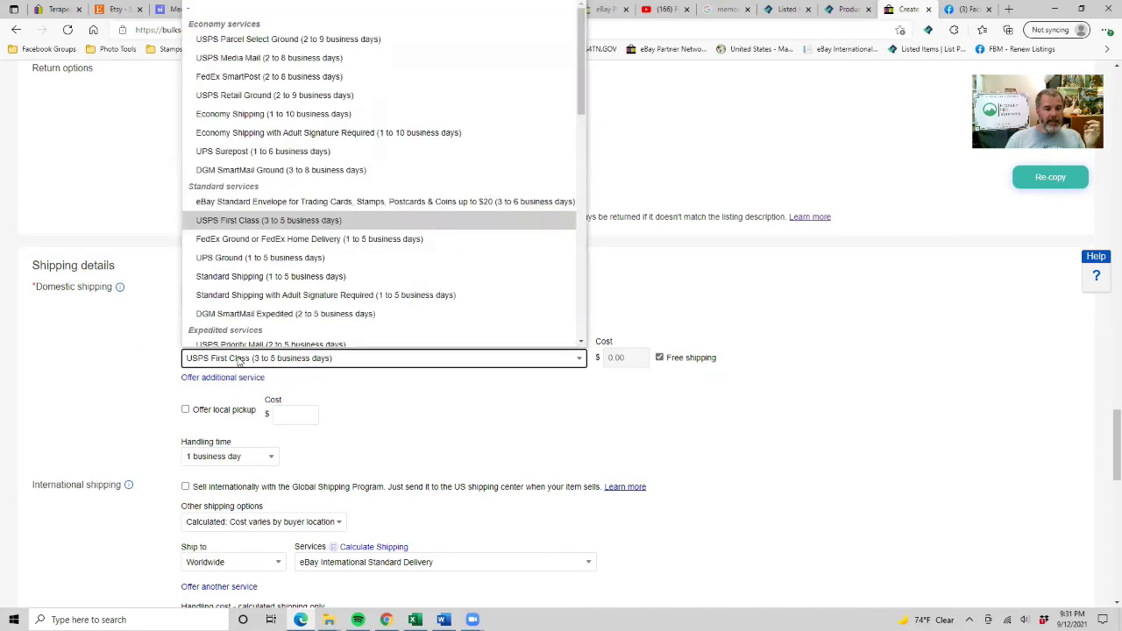
pyautogui.click(240, 56)
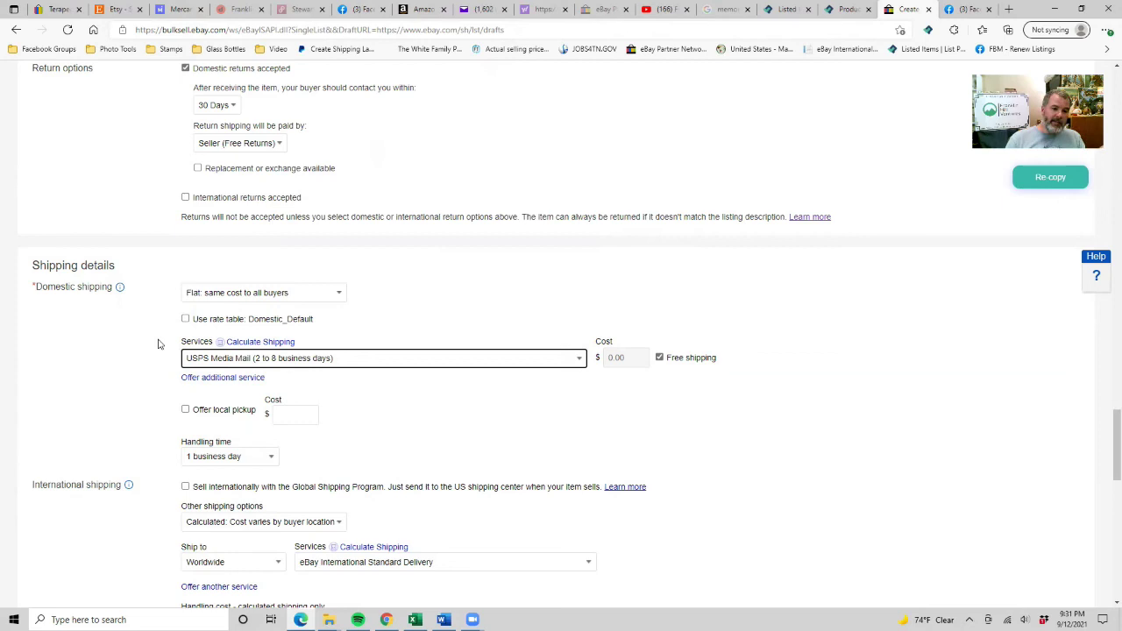
# Offer local pickup for the book and promote the listing at a 5.5% ad rate in the US Campaign Jul 04, 2019
pyautogui.click(185, 409)
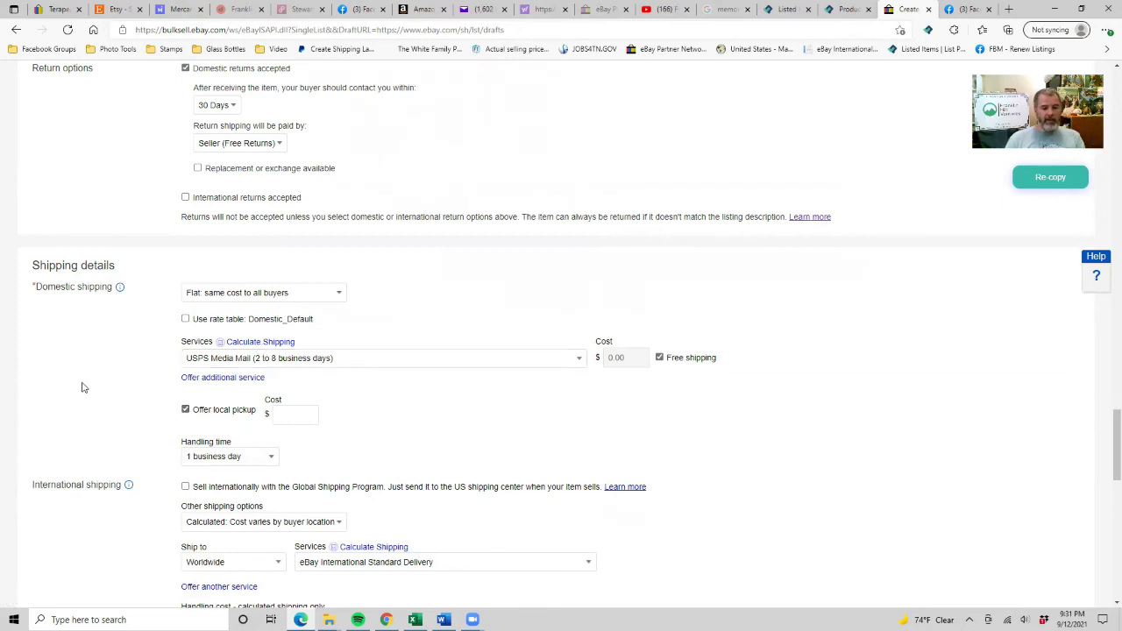
pyautogui.scroll(-3, 85, 381)
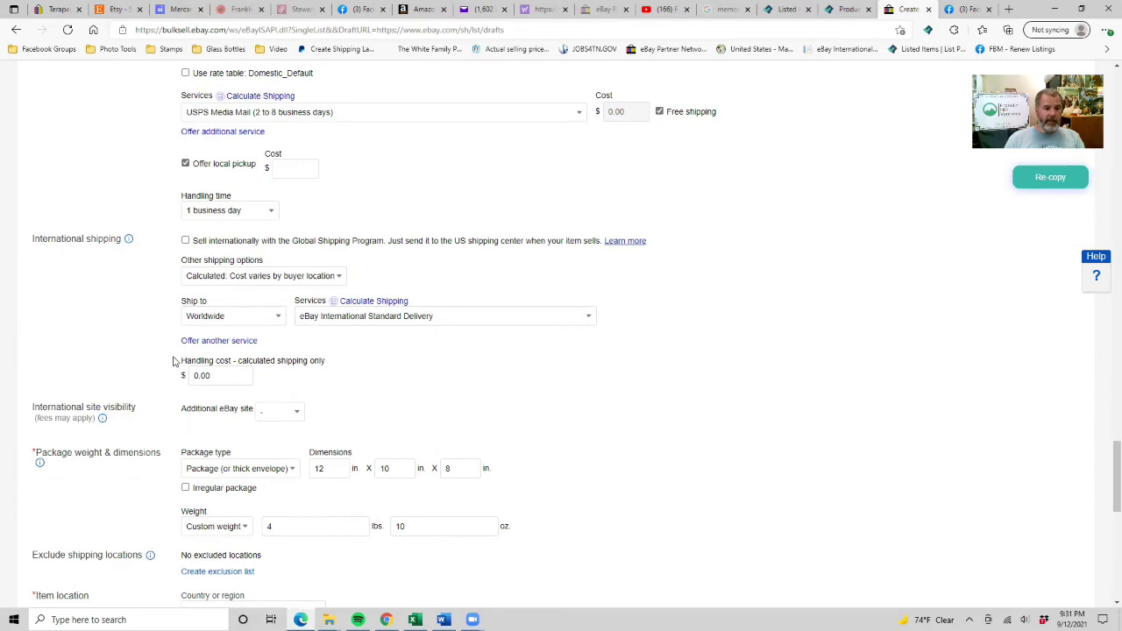
pyautogui.scroll(-2, 173, 361)
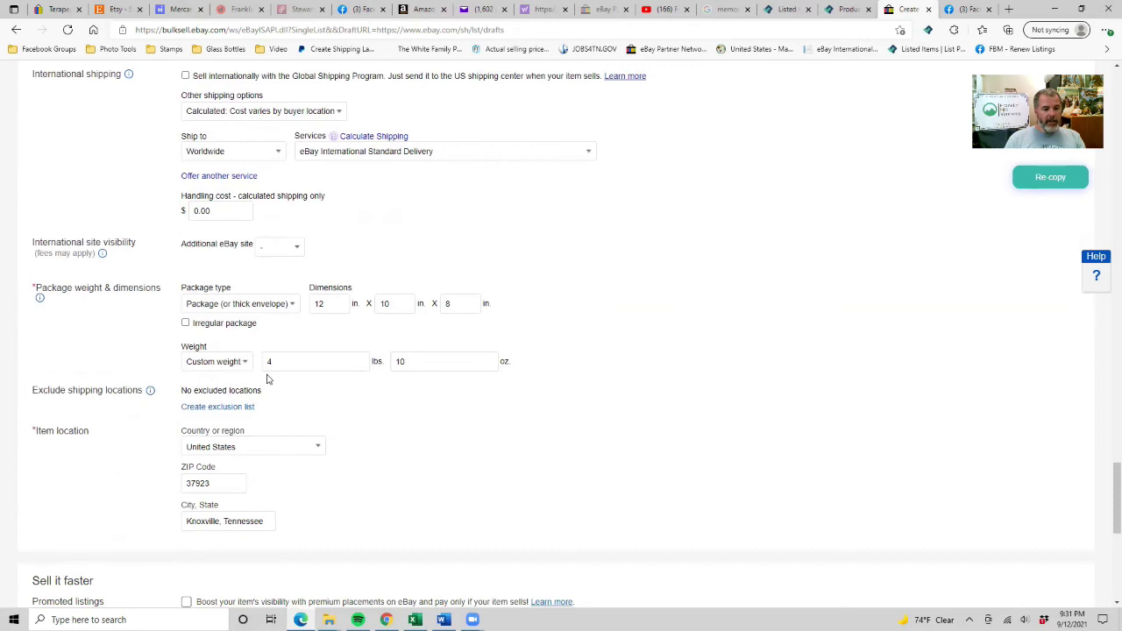
pyautogui.scroll(-4, 267, 379)
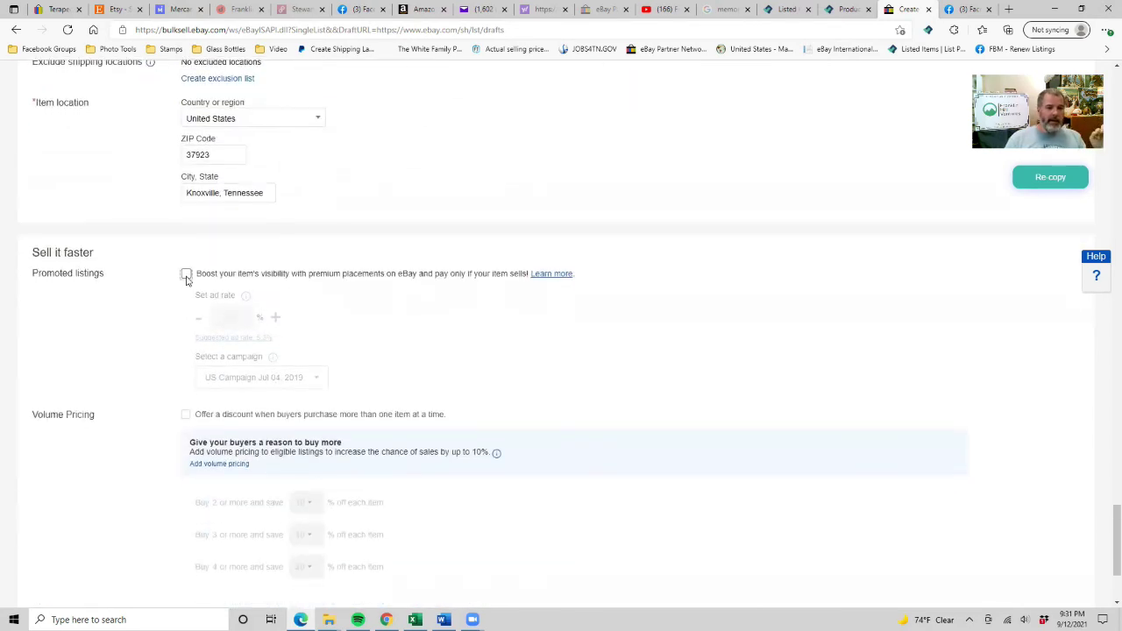
pyautogui.click(186, 275)
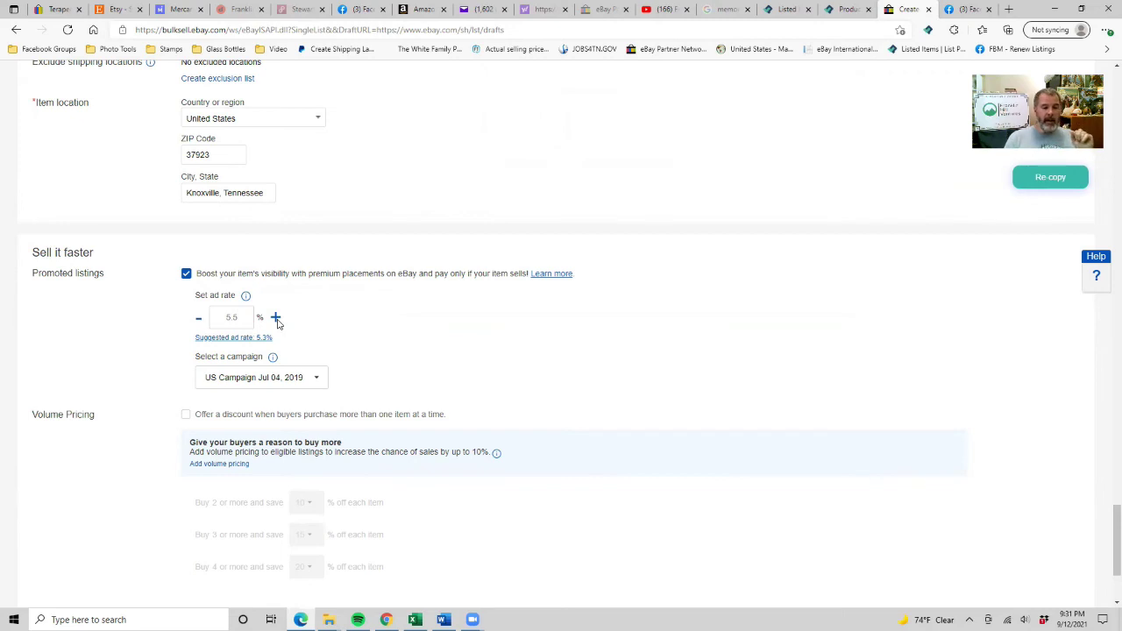
# Publish the Cobb County book listing on eBay, finish without starting another draft, and close the eBay page
pyautogui.scroll(-2, 277, 323)
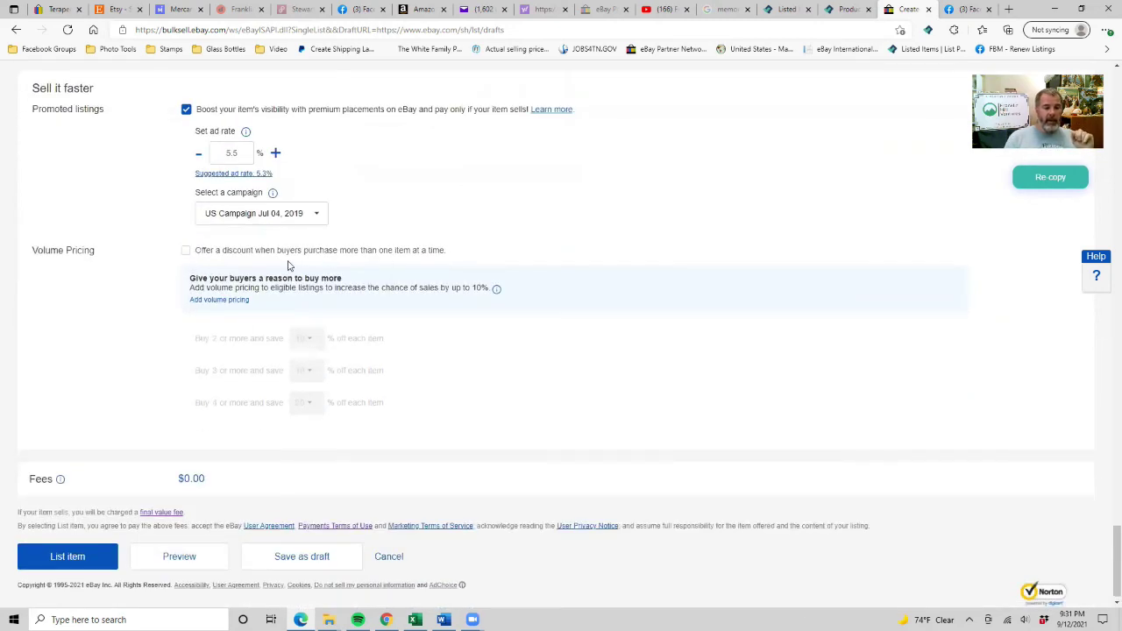
pyautogui.click(67, 556)
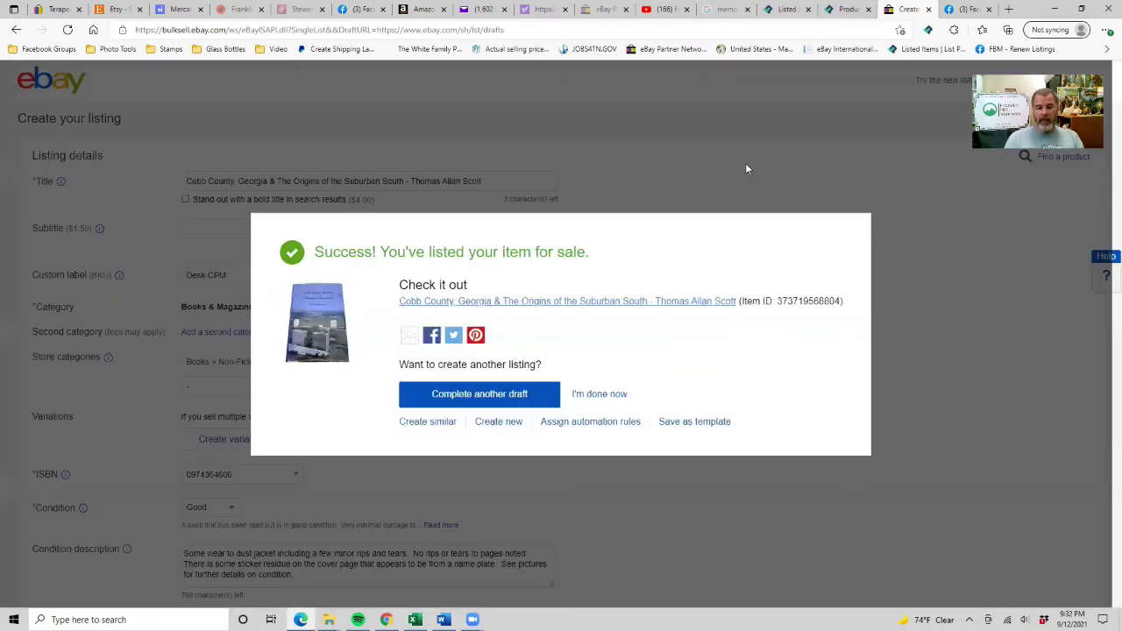
pyautogui.click(598, 396)
pyautogui.click(927, 10)
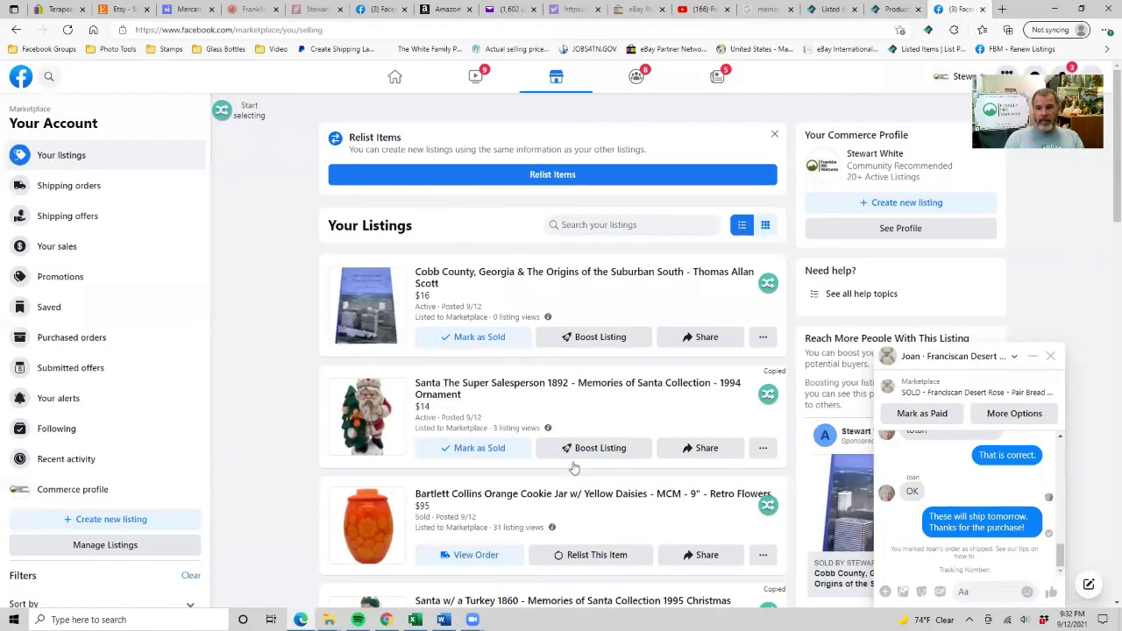
# Switch to List Perfectly, open the overview of all own listings, and close the Facebook Marketplace selling page
pyautogui.click(900, 10)
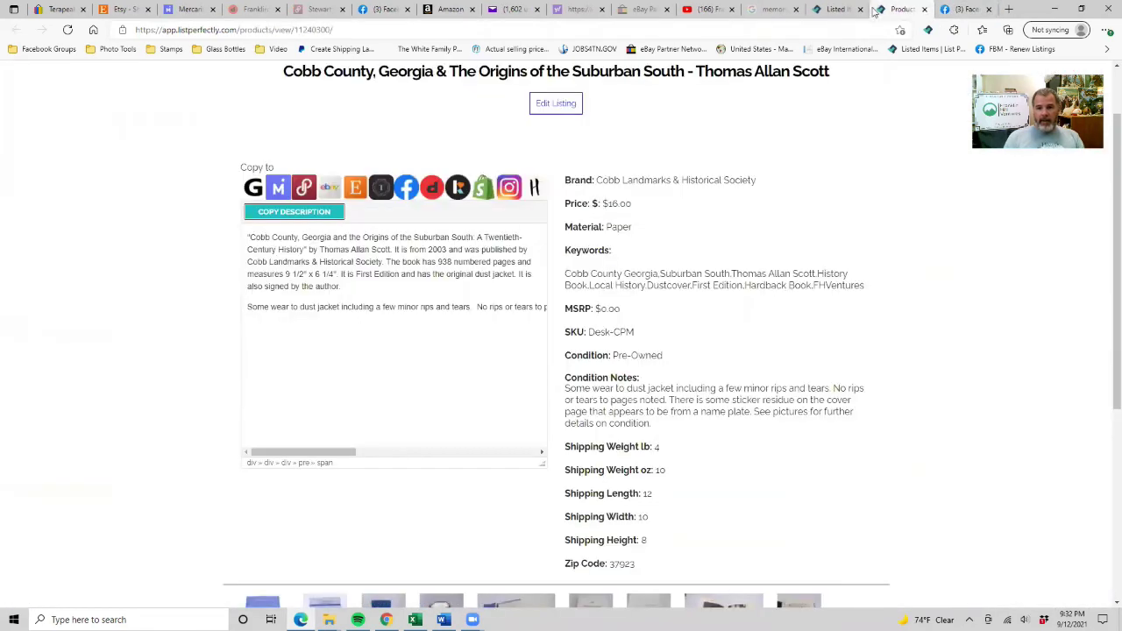
pyautogui.scroll(1, 539, 136)
pyautogui.moveTo(653, 81)
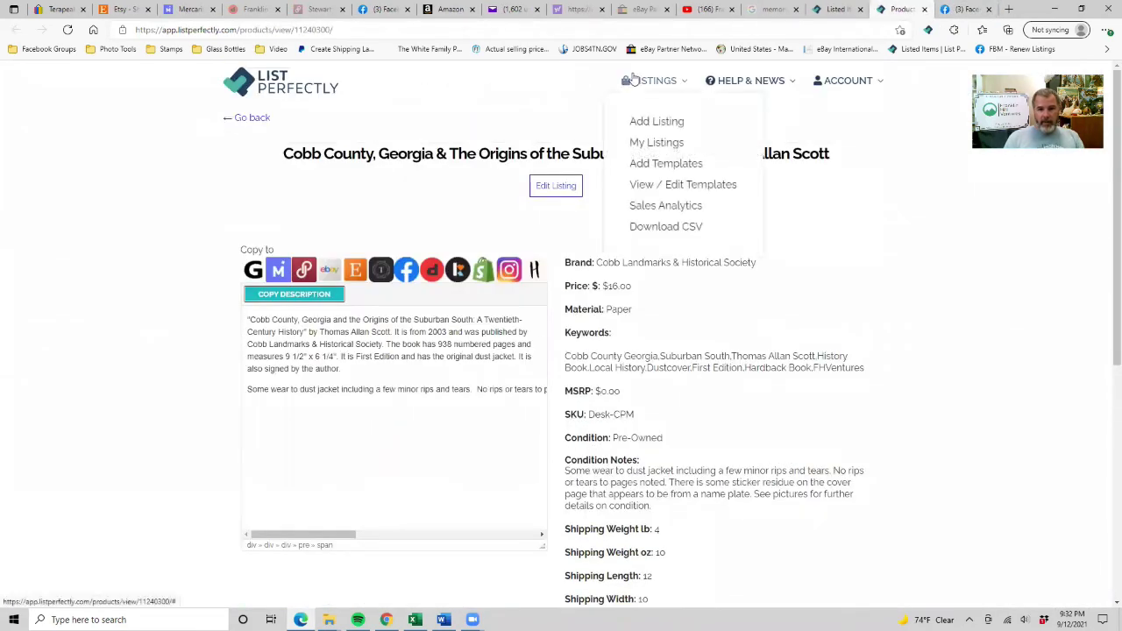
pyautogui.click(637, 144)
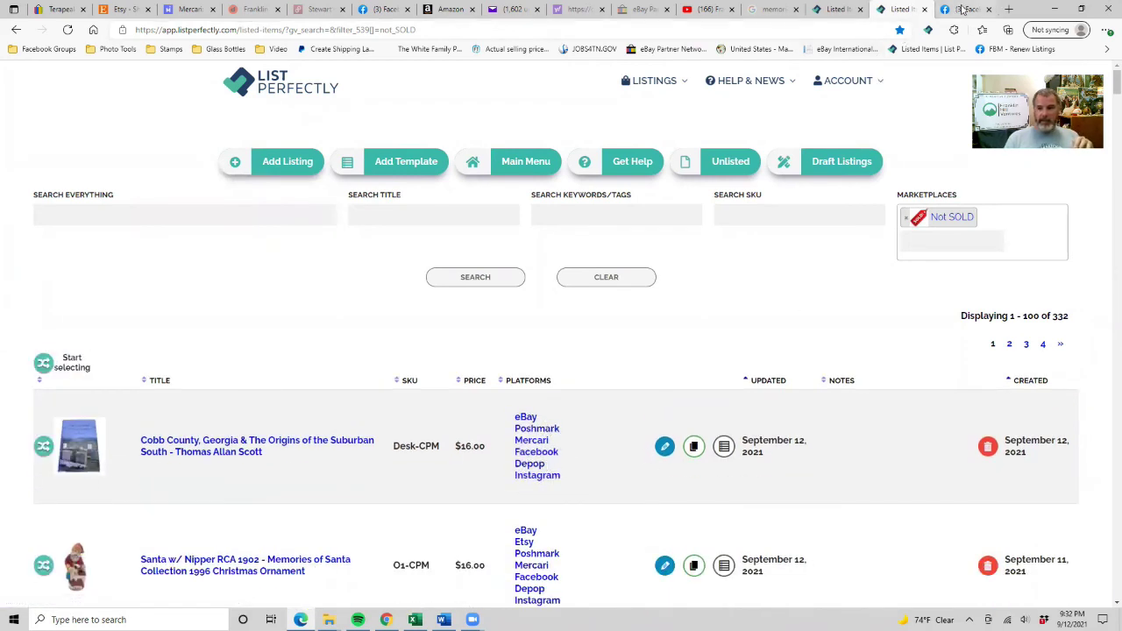
pyautogui.click(991, 9)
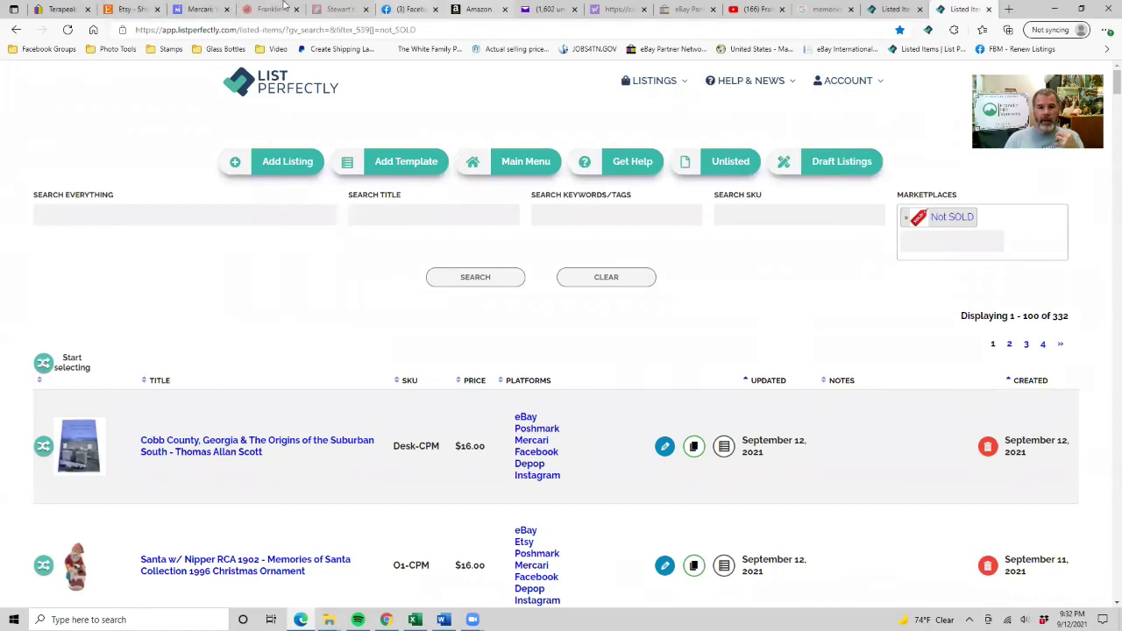
# View the Manage Inventory page in Amazon Seller Central and return to the List Perfectly listings overview
pyautogui.hotkey('ctrl', '7')
pyautogui.moveTo(178, 112)
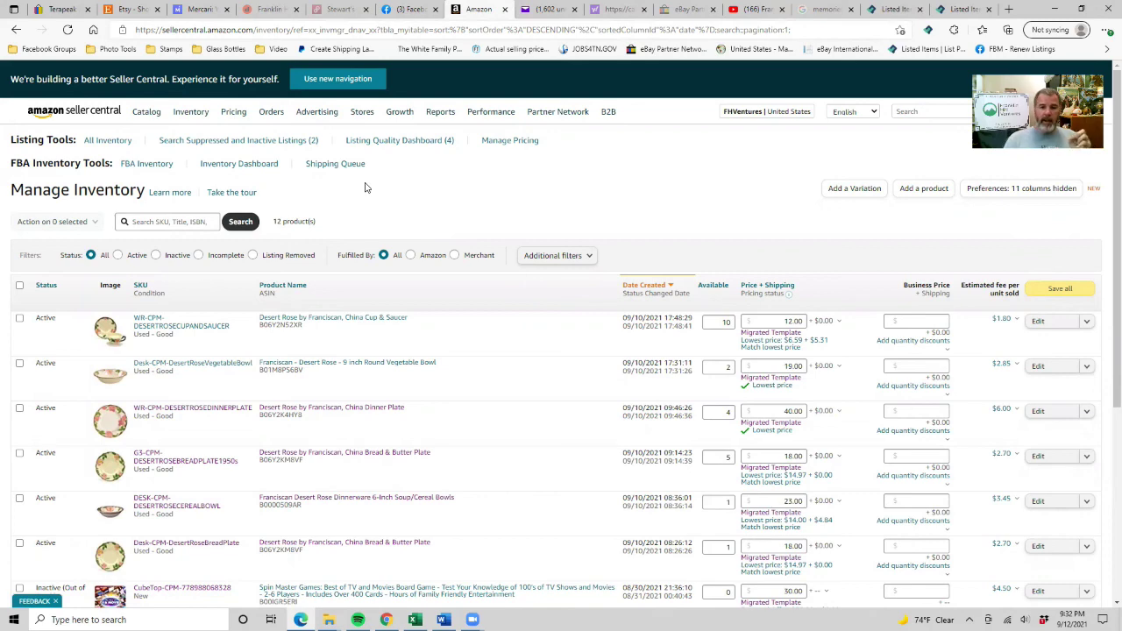
pyautogui.click(962, 9)
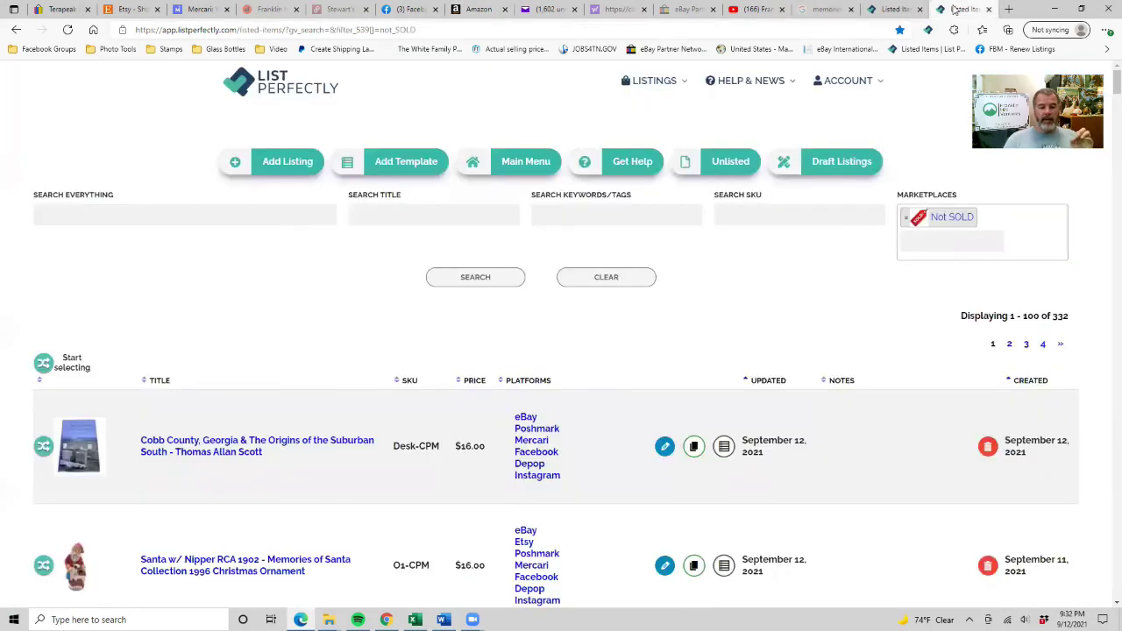